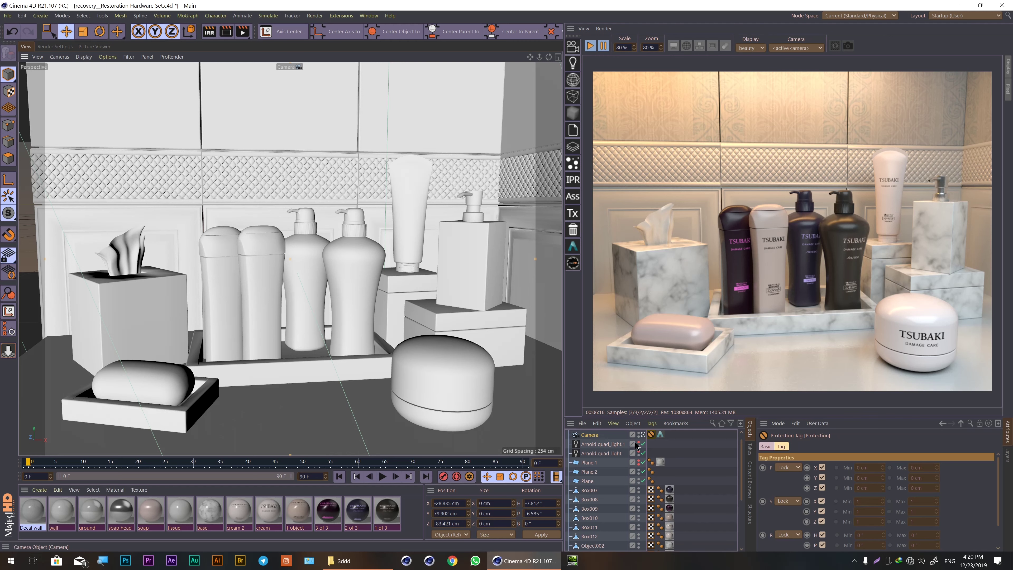
Render the IPR and the viewport through the scene Camera, and toggle the quad lights' viewport visibility.
left_click(787, 45)
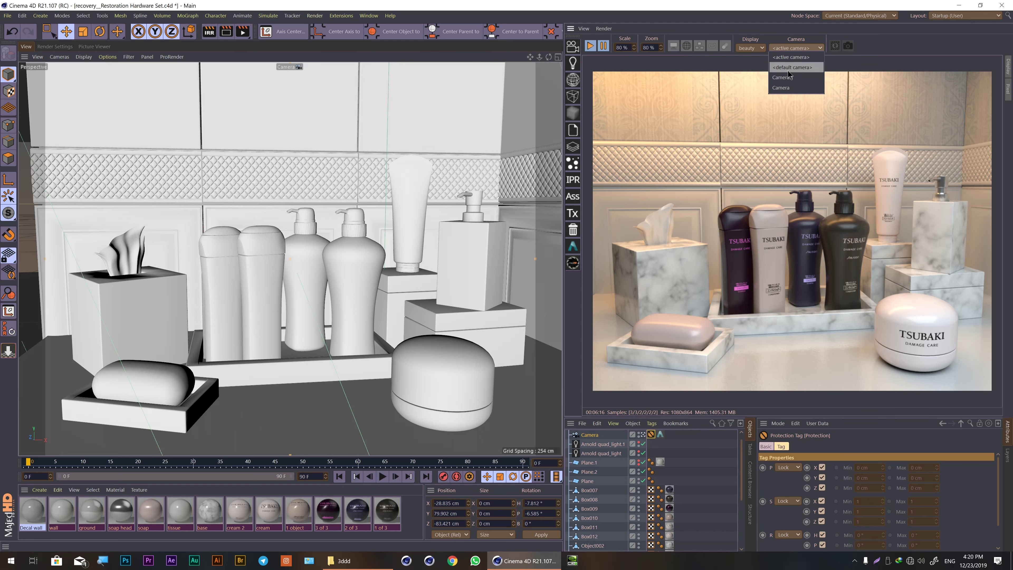
left_click(789, 88)
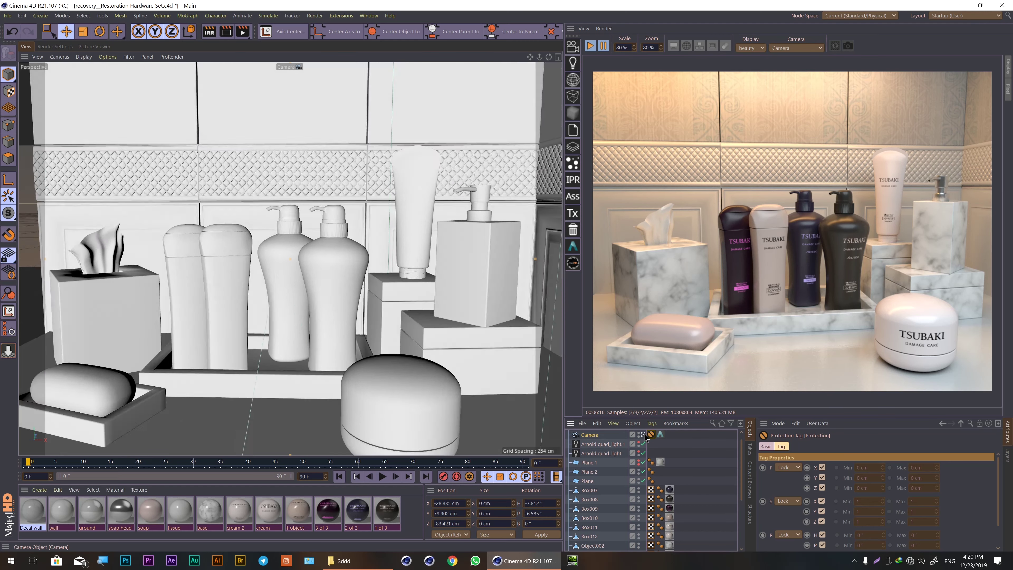
left_click(643, 435)
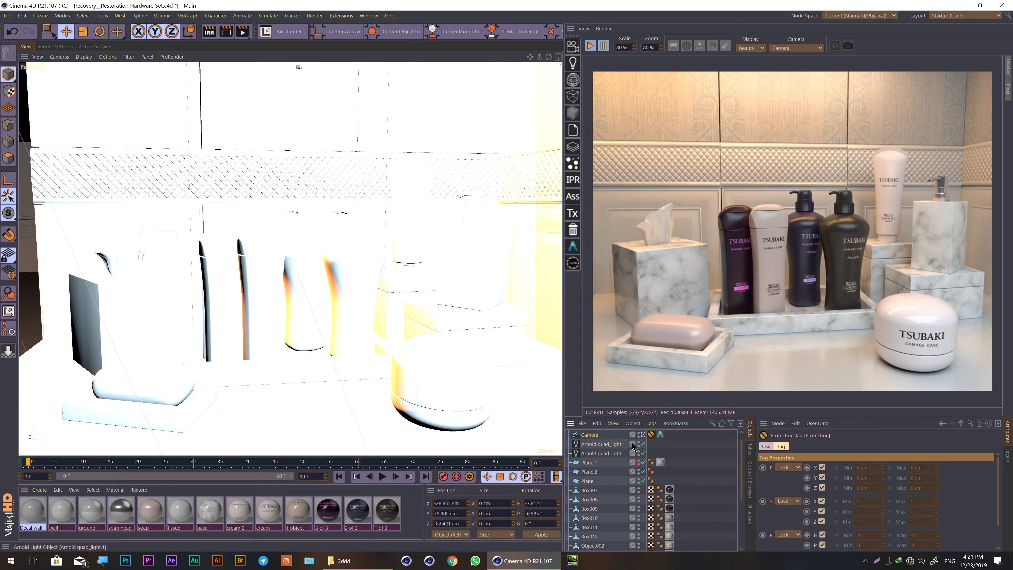
left_click(638, 443)
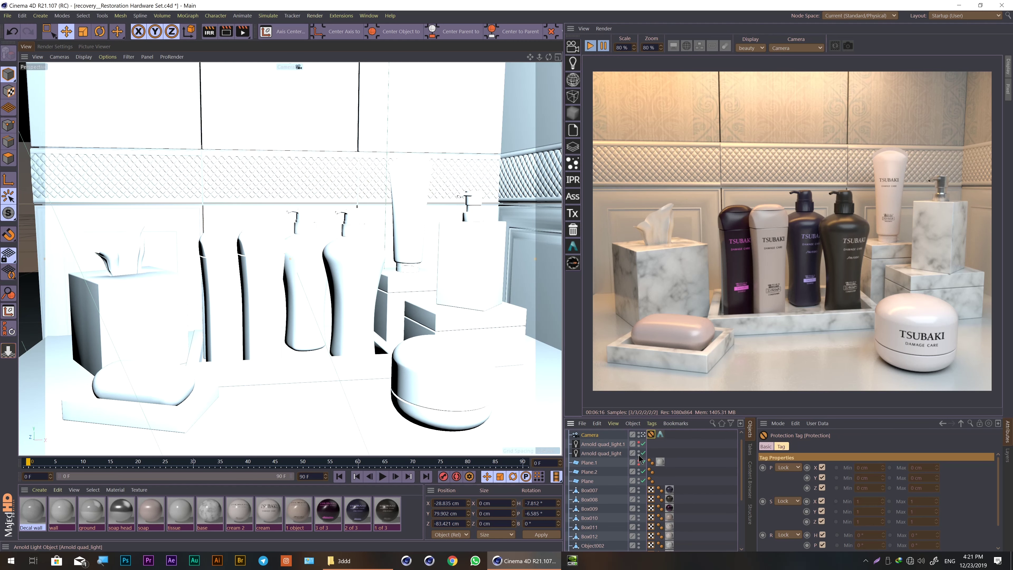
left_click(639, 451)
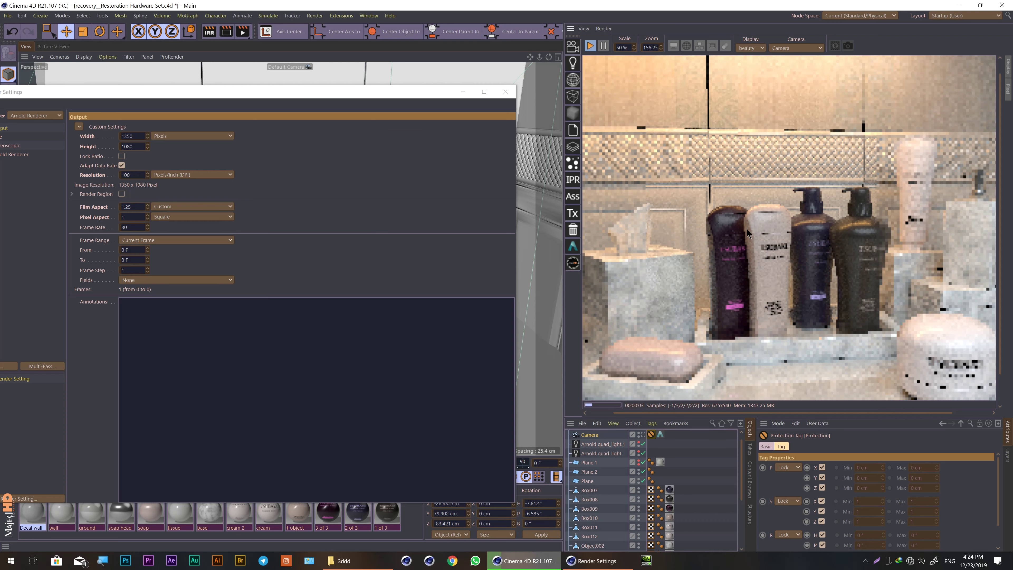
Try the IPR at 50% view zoom with 100% render scale.
scroll(748, 234, "up", 2)
scroll(748, 233, "down", 3)
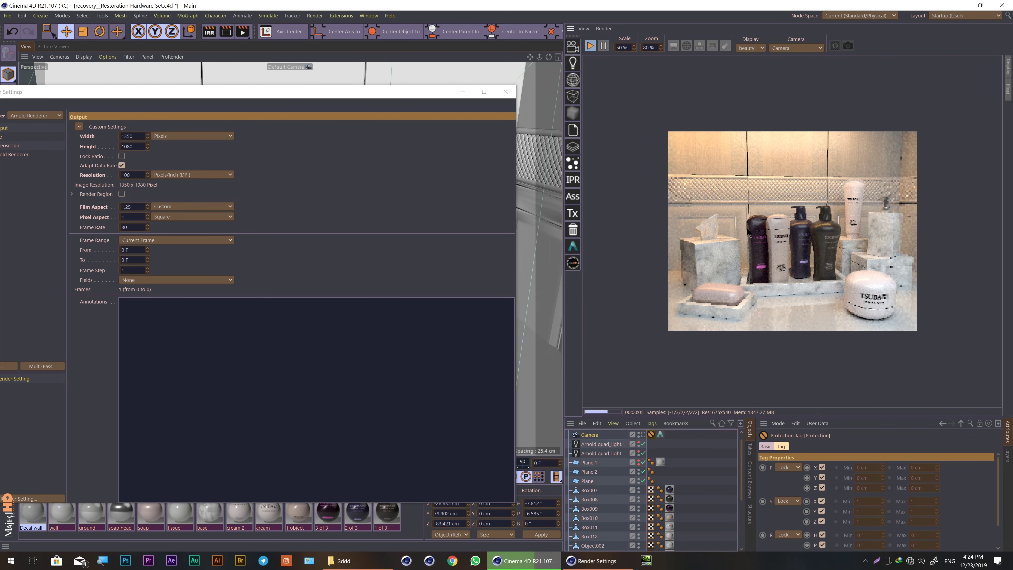
double_click(649, 47)
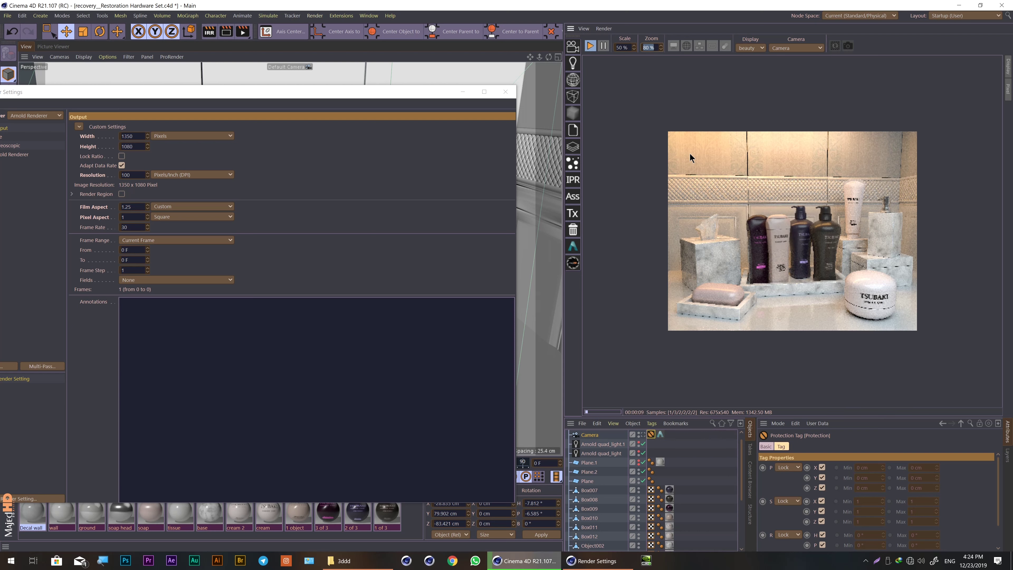
type("50")
key("Return")
double_click(622, 48)
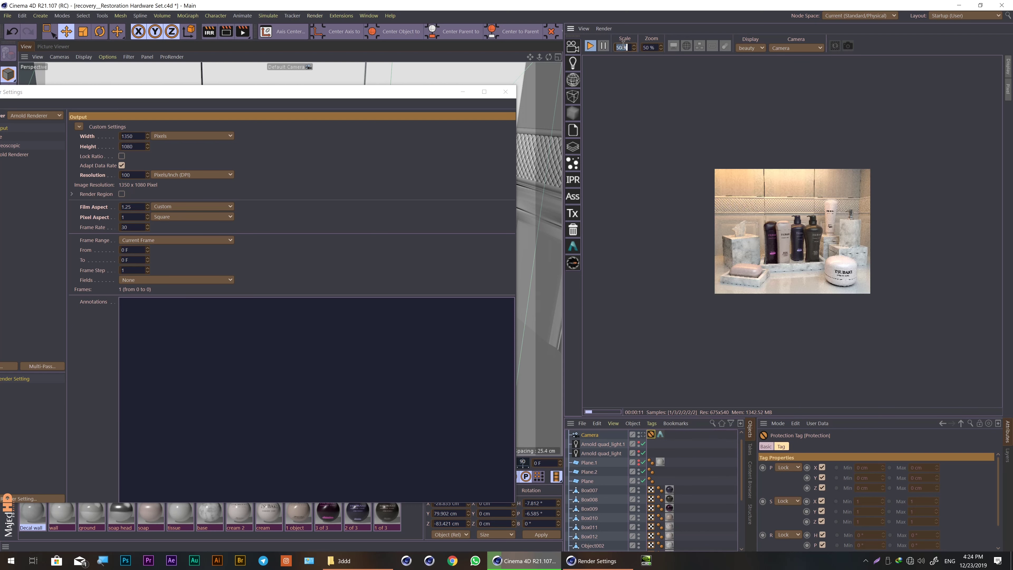
type("100")
key("Return")
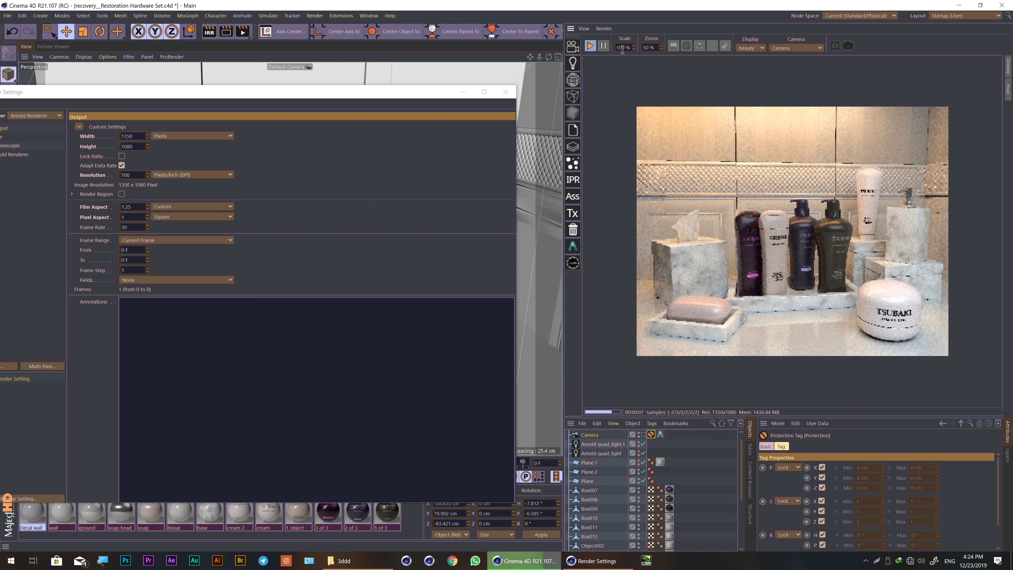
Settle on 50% render scale at 100% zoom and bring up the resolution display choices.
type("50")
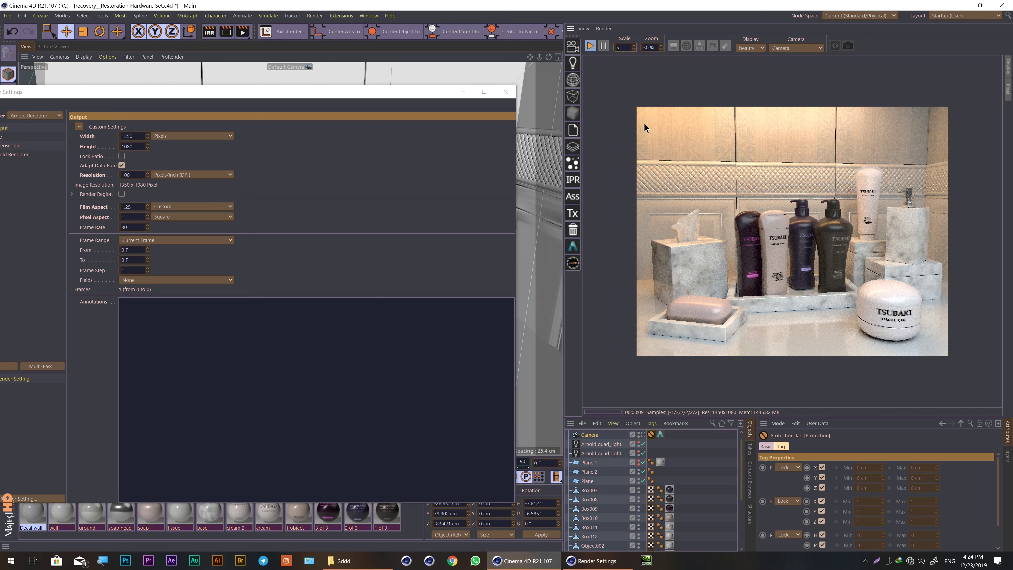
key("Tab")
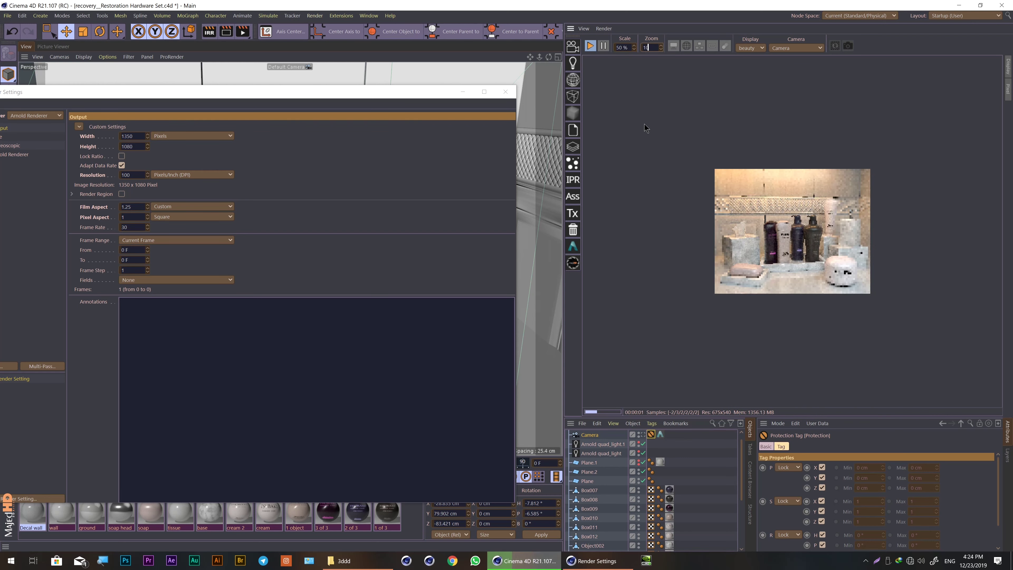
type("100")
key("Return")
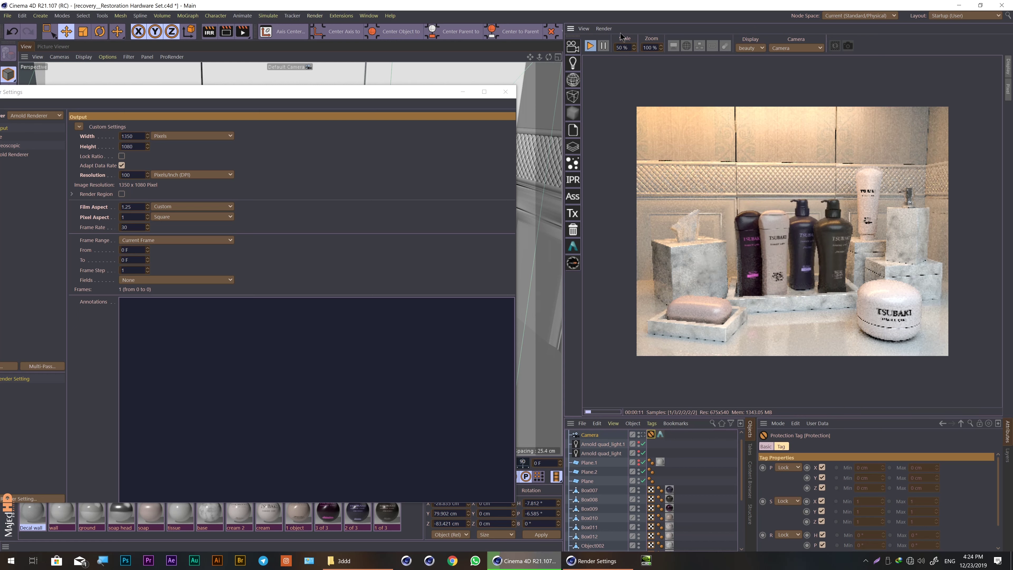
left_click(584, 29)
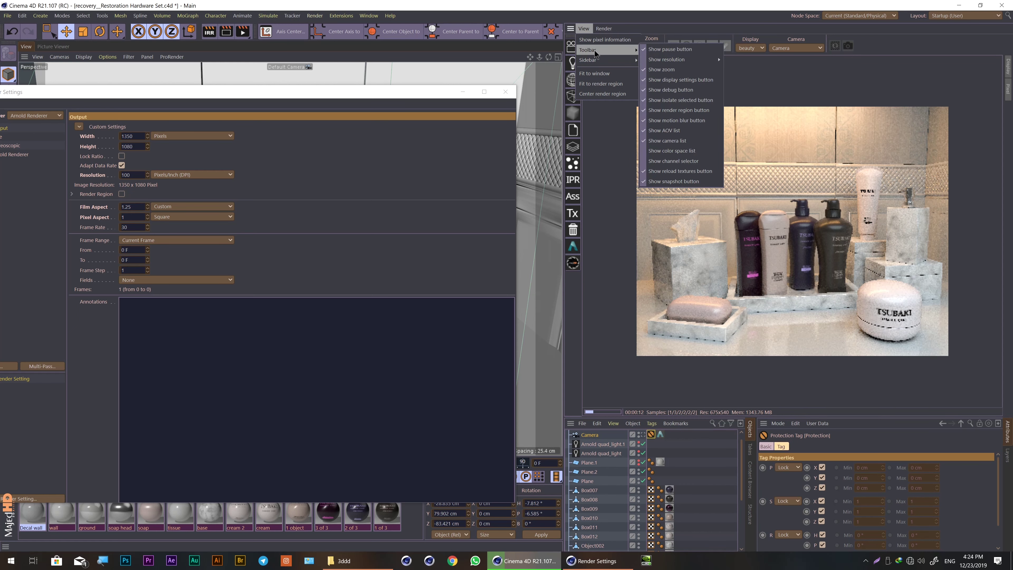
mouse_move(601, 50)
mouse_move(668, 59)
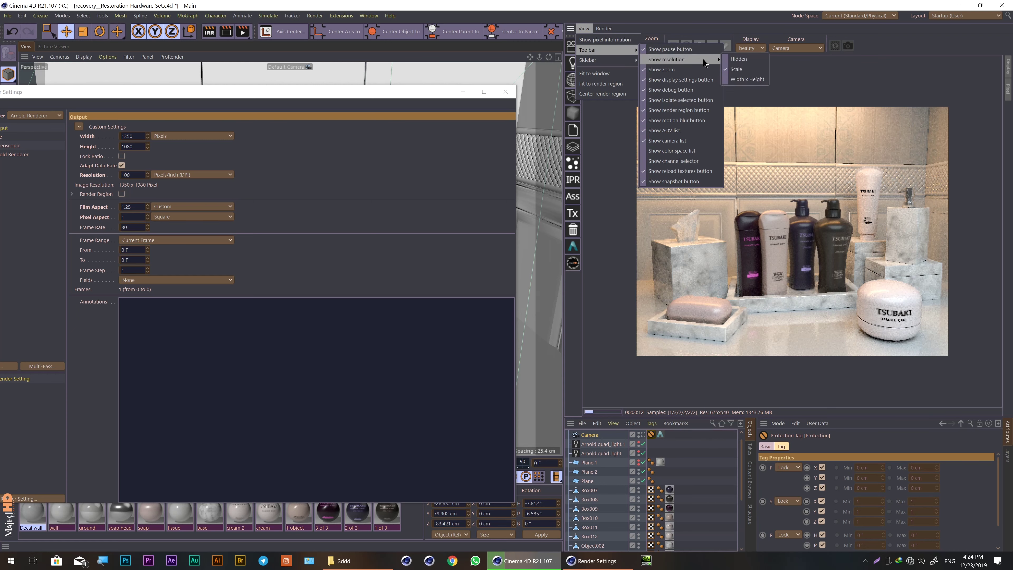
Show the IPR resolution as Width x Height (1000 × 562) instead of a scale percentage.
left_click(750, 68)
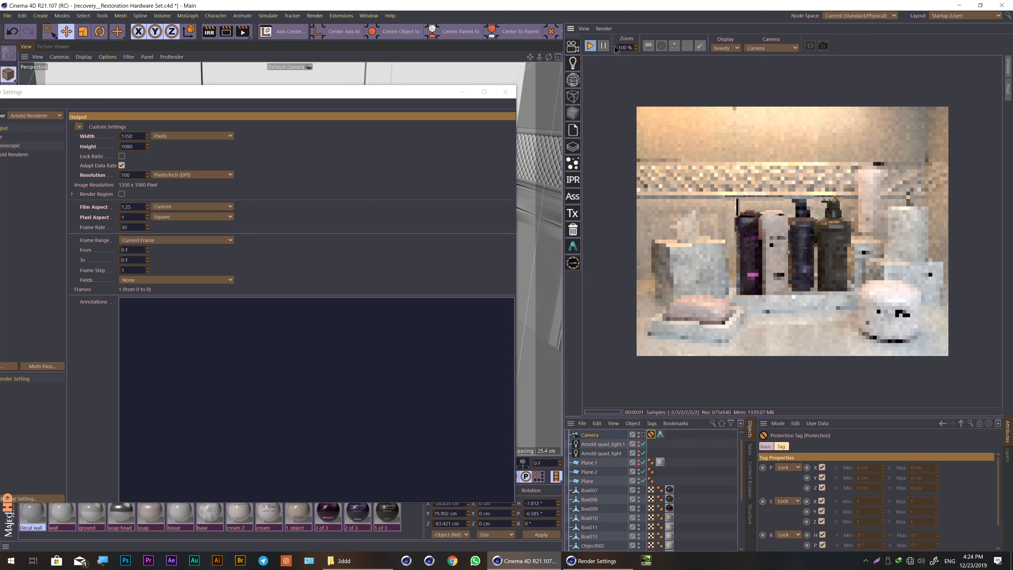
left_click(584, 28)
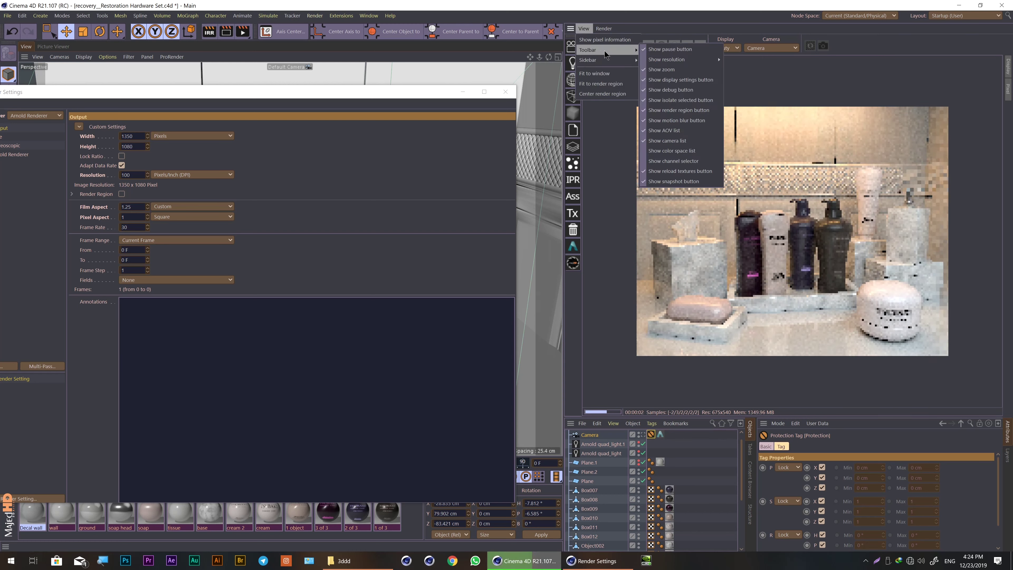
mouse_move(667, 60)
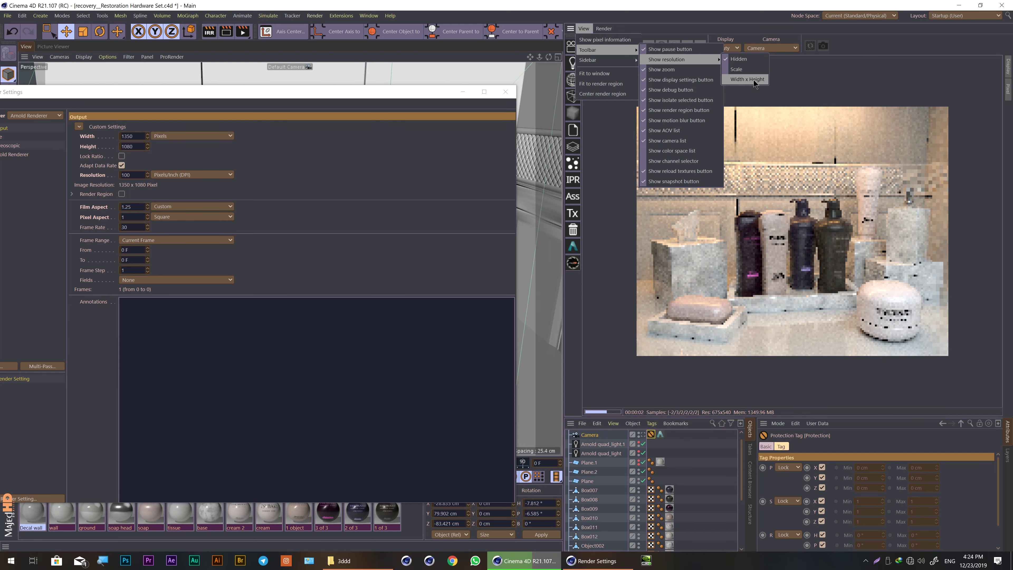
left_click(756, 77)
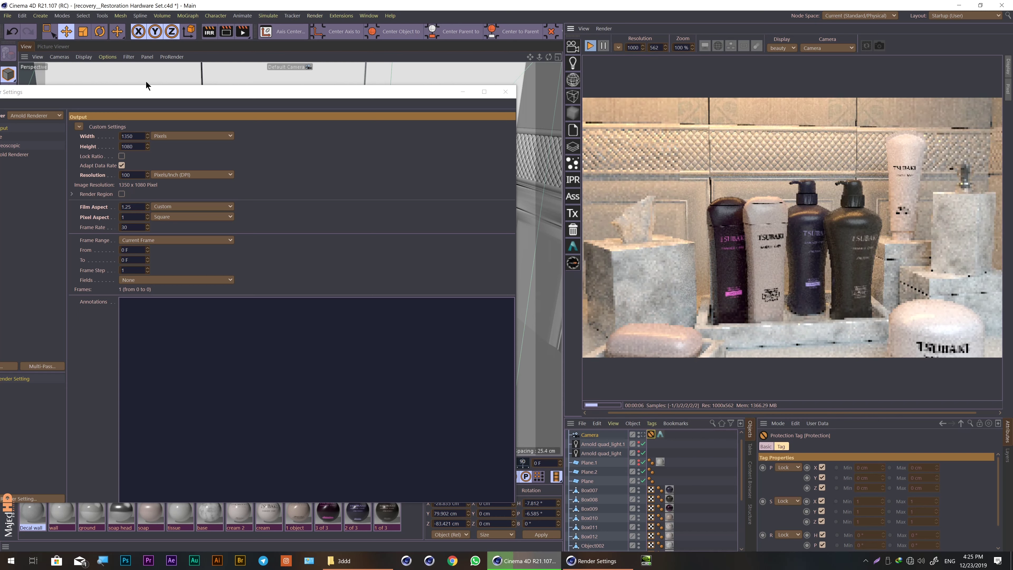
left_click_drag(157, 88, 321, 77)
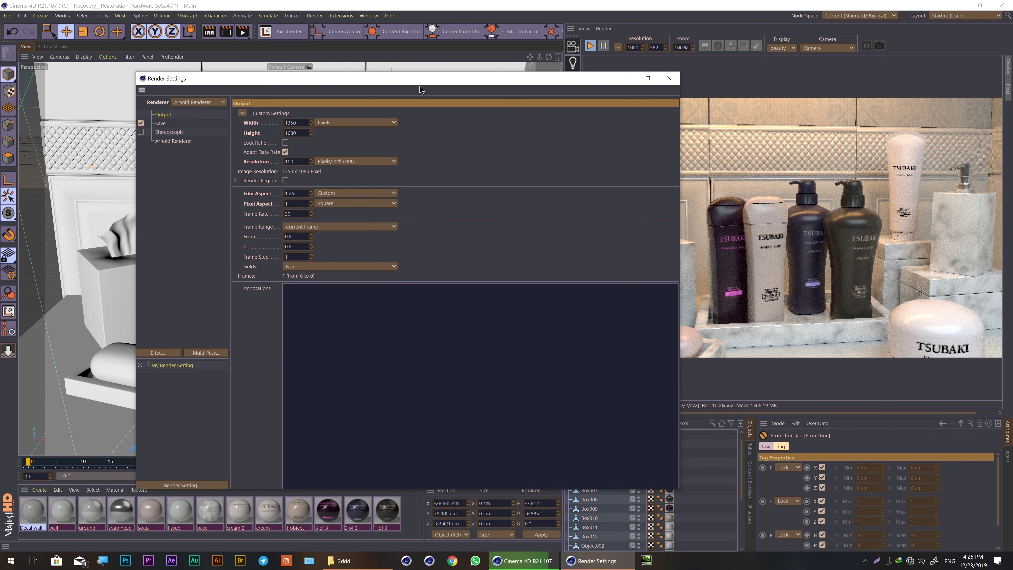
Move Render Settings aside and try IPR resolutions 500 × 281, then 1000 × 1000.
left_click_drag(427, 82, 326, 50)
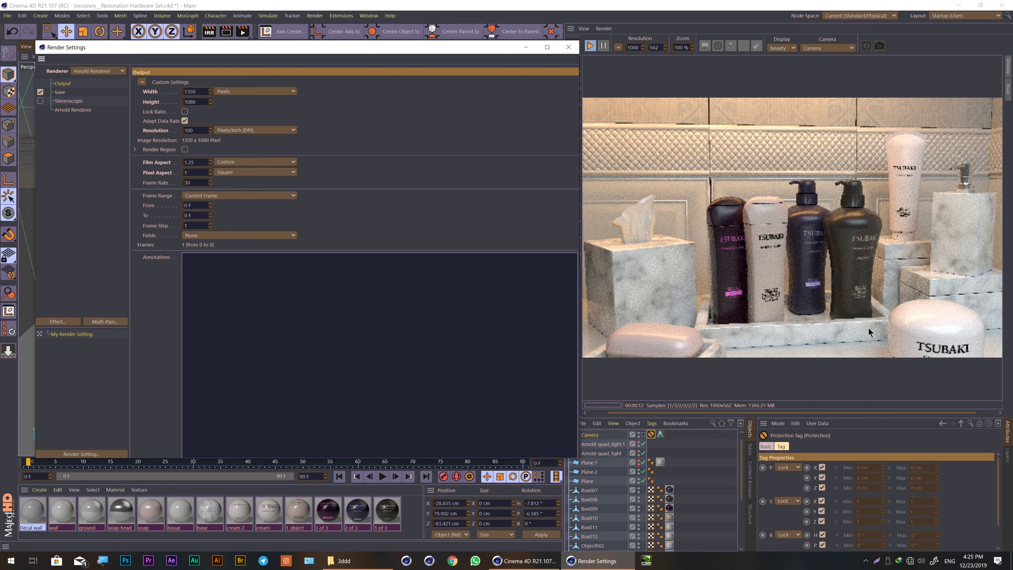
left_click(606, 86)
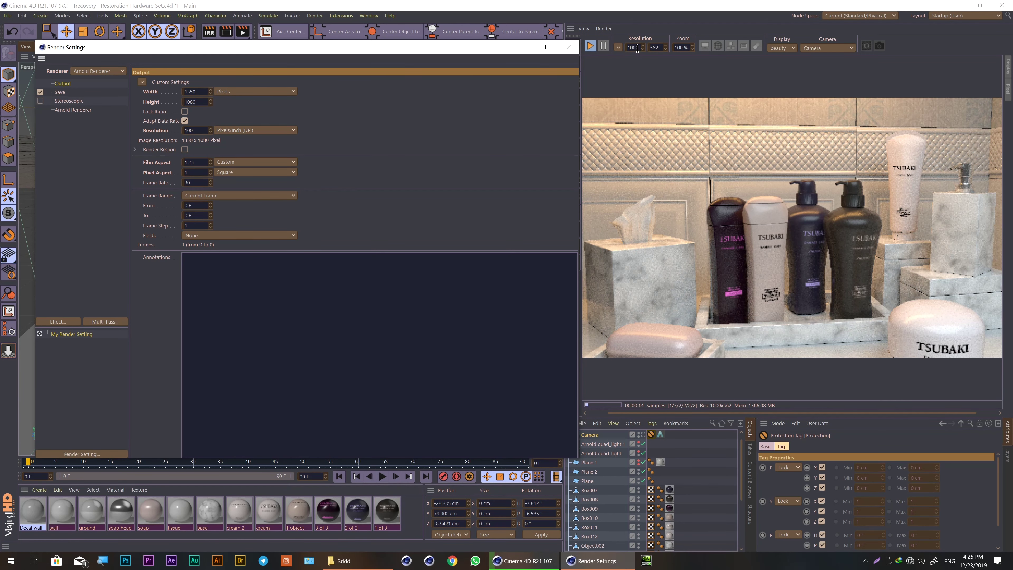
left_click(632, 48)
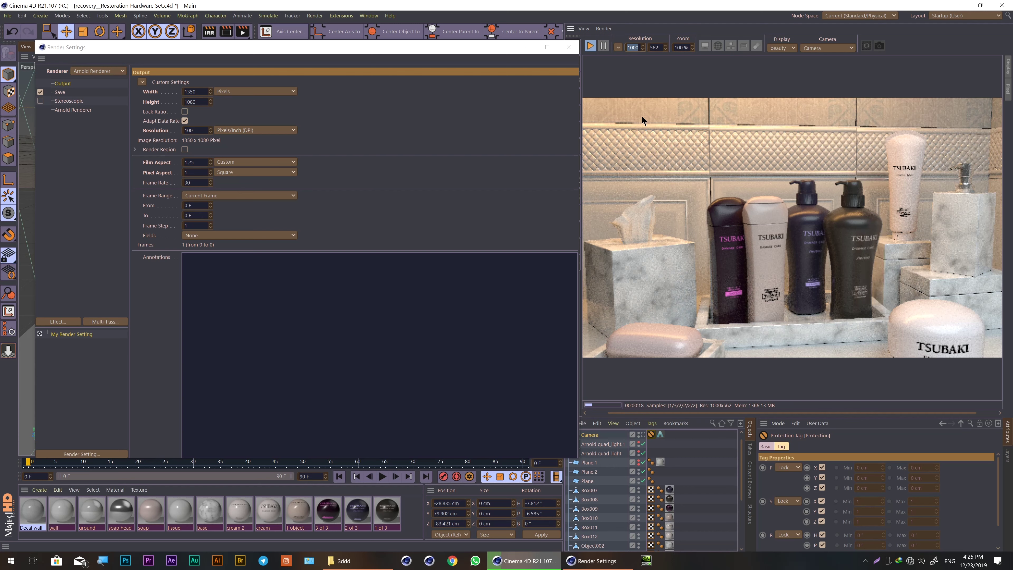
type("500")
key("Return")
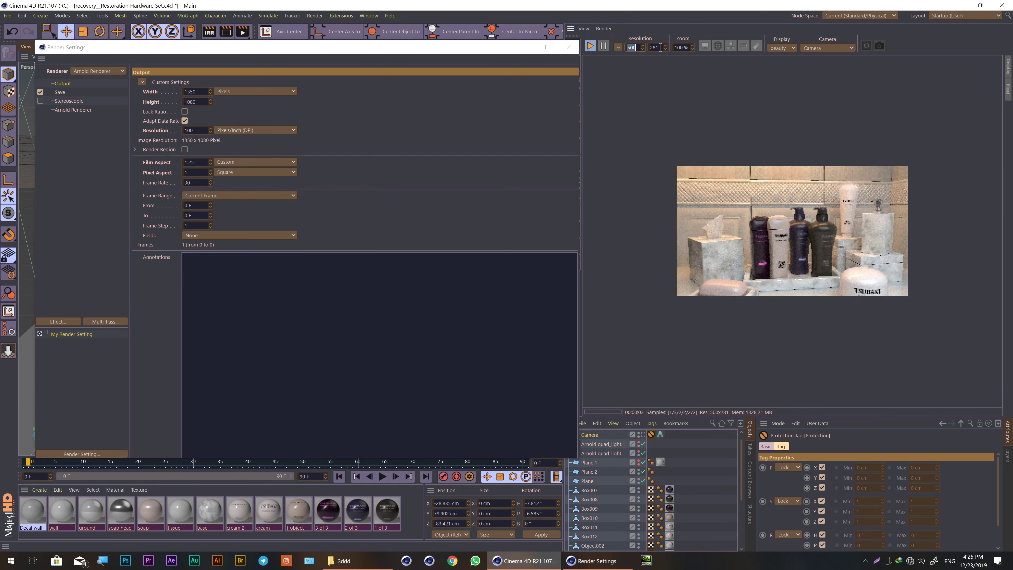
left_click(617, 47)
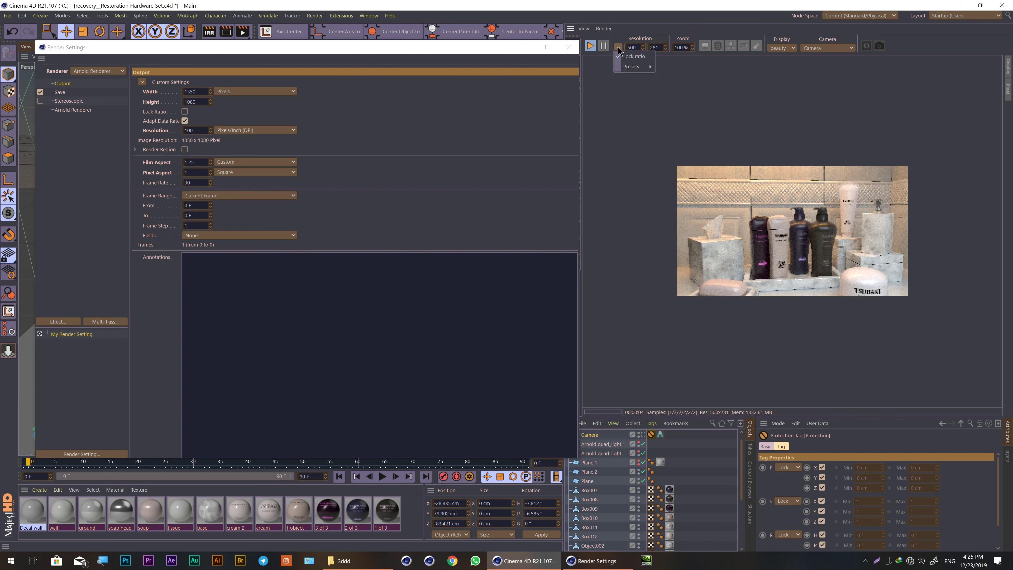
left_click(633, 56)
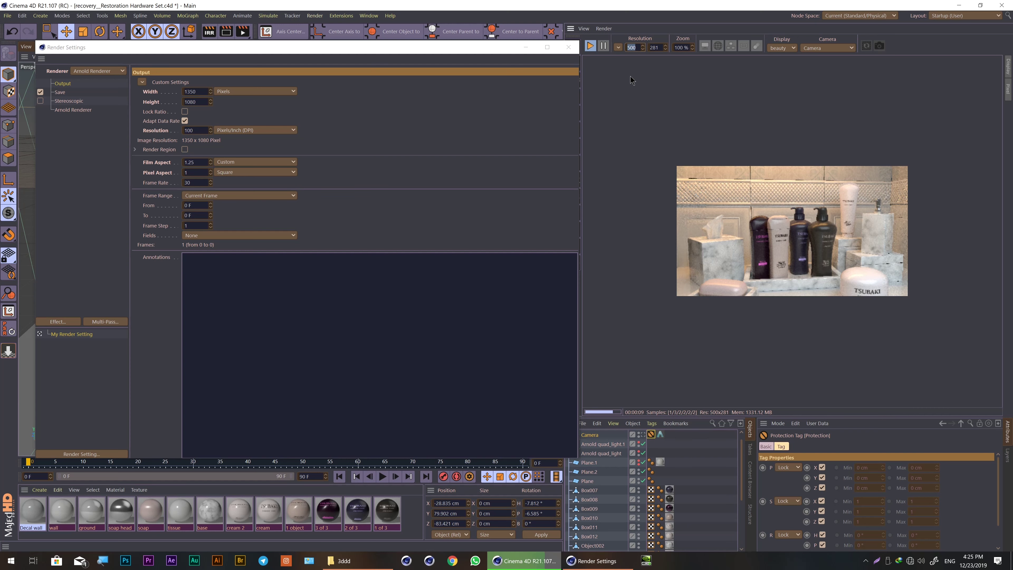
type("1000")
key("Tab")
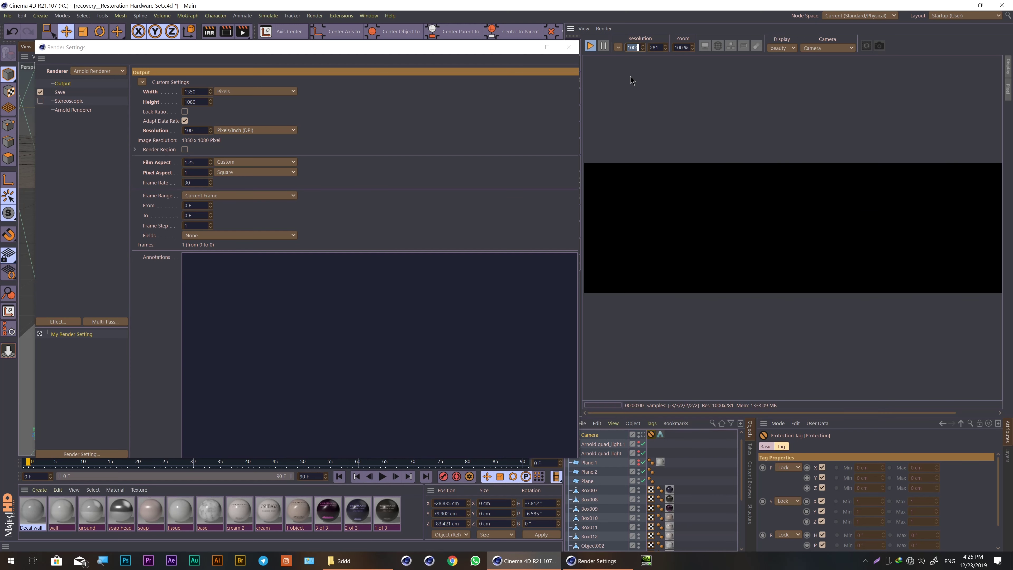
type("1000")
key("Return")
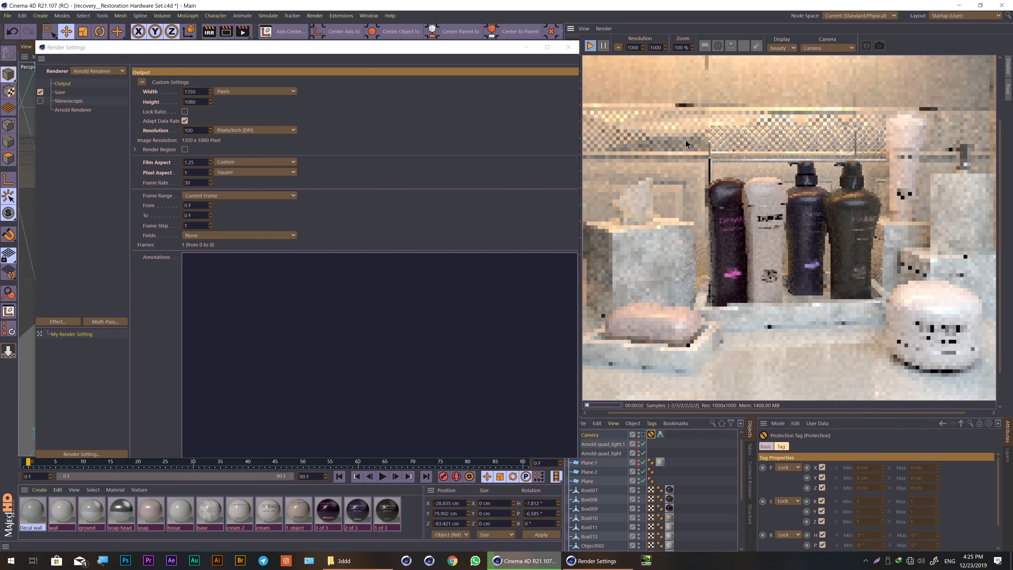
Set the IPR resolution to a square 800 × 800 at 100% zoom.
scroll(704, 224, "down", 2)
scroll(706, 219, "down", 1)
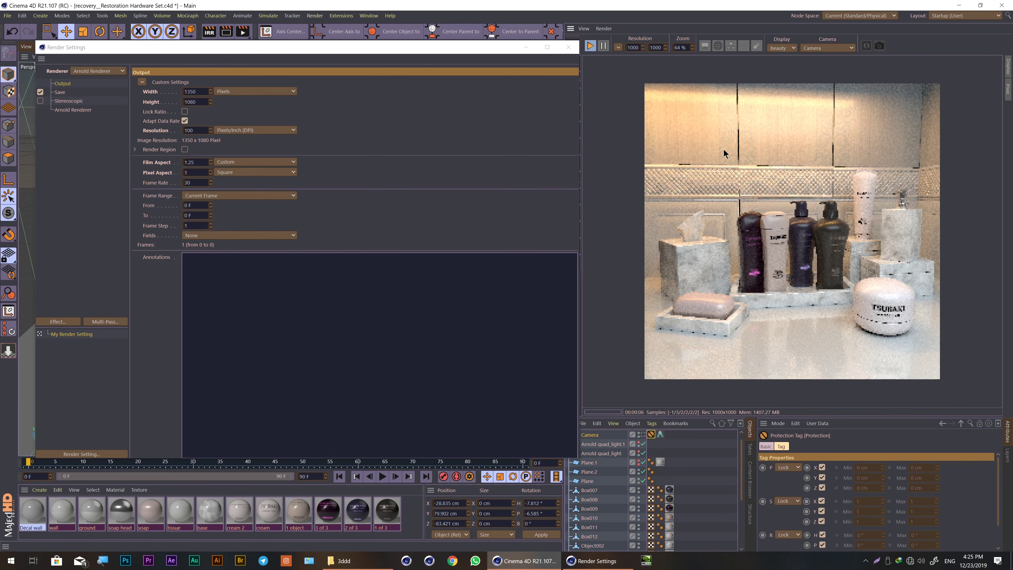
double_click(632, 47)
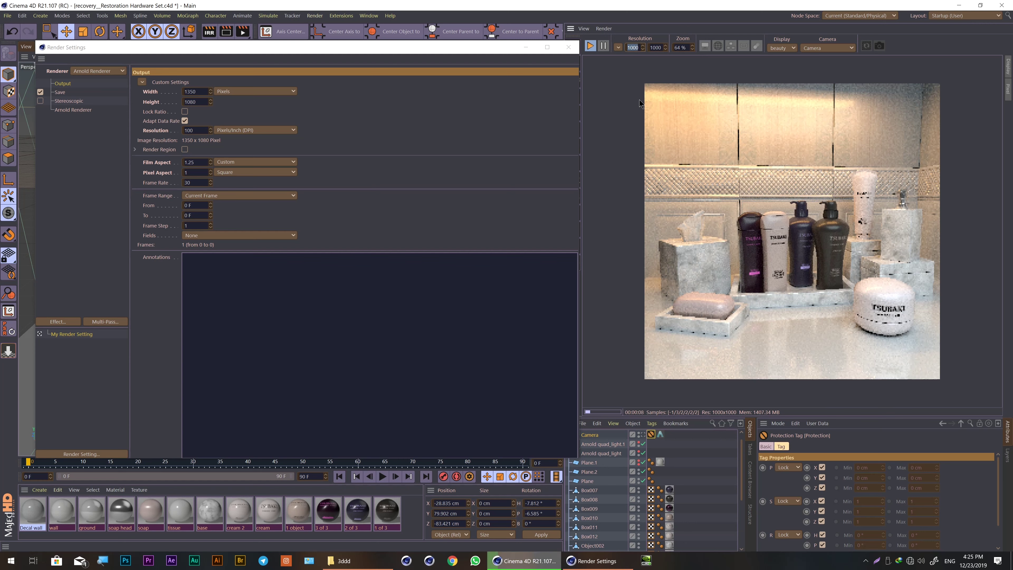
type("800")
key("Tab")
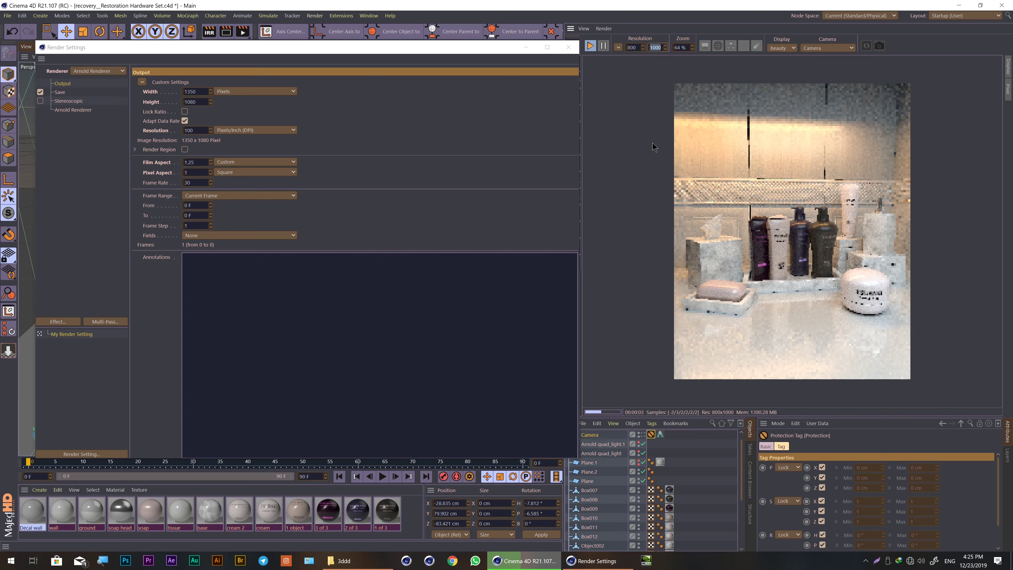
type("80")
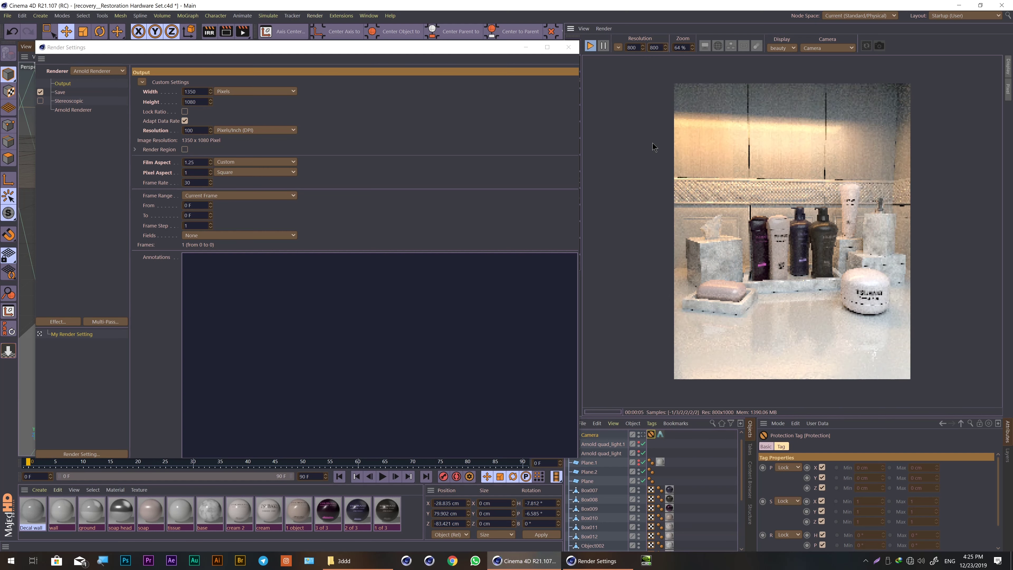
type("0")
key("Return")
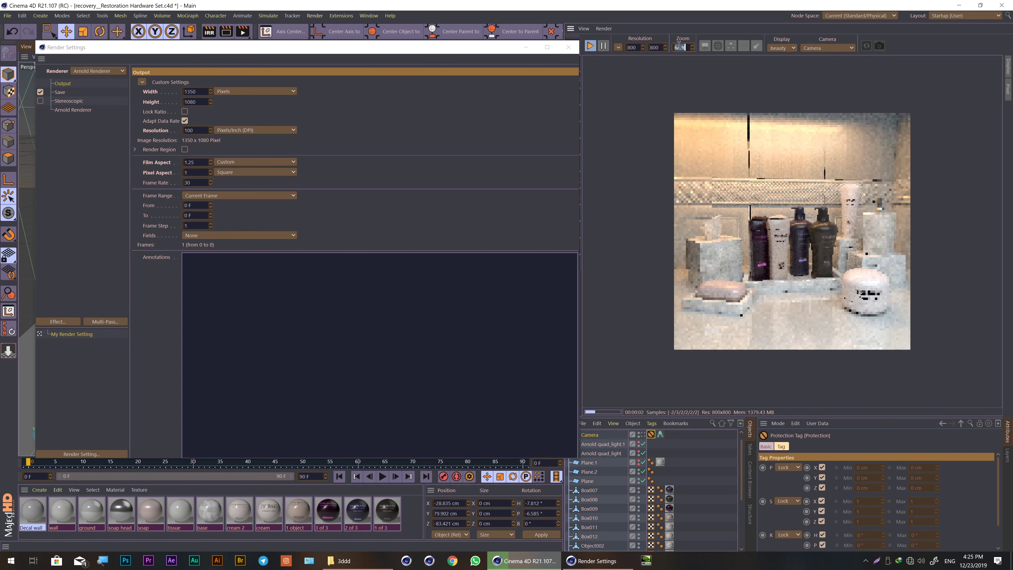
scroll(675, 121, "up", 2)
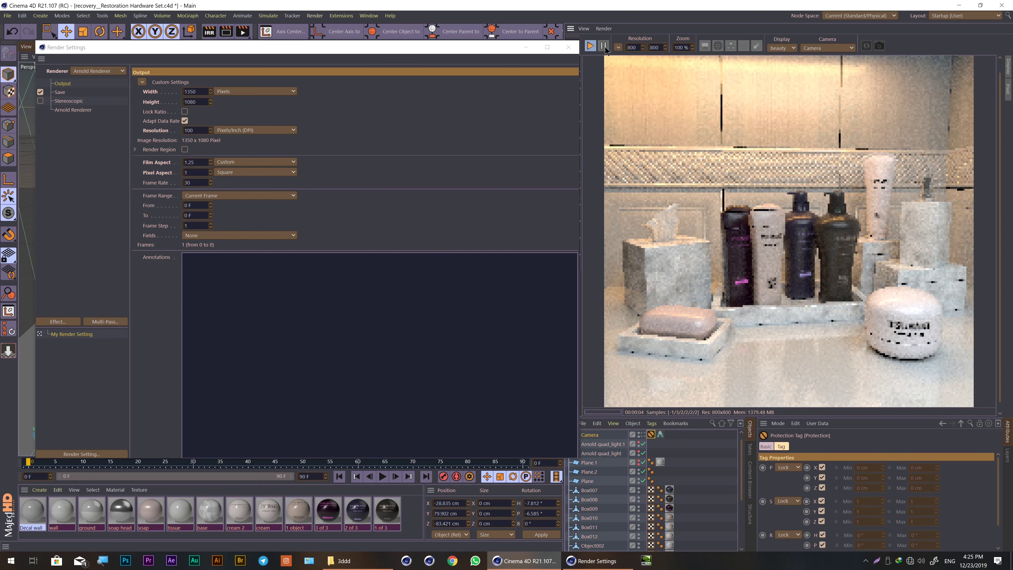
Switch the IPR resolution display to a 50% Scale field, rendering at 675 × 540.
left_click(617, 47)
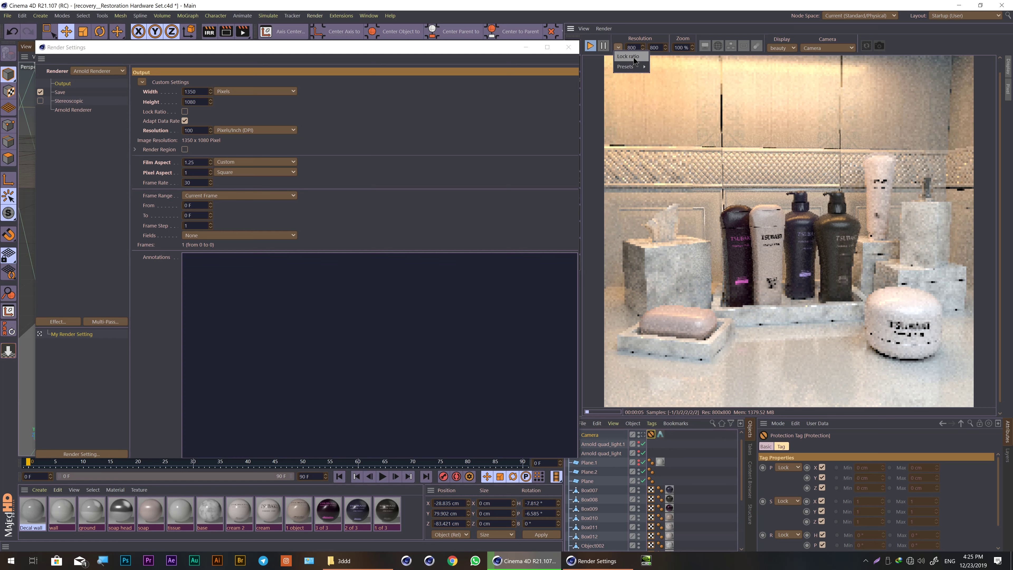
mouse_move(625, 66)
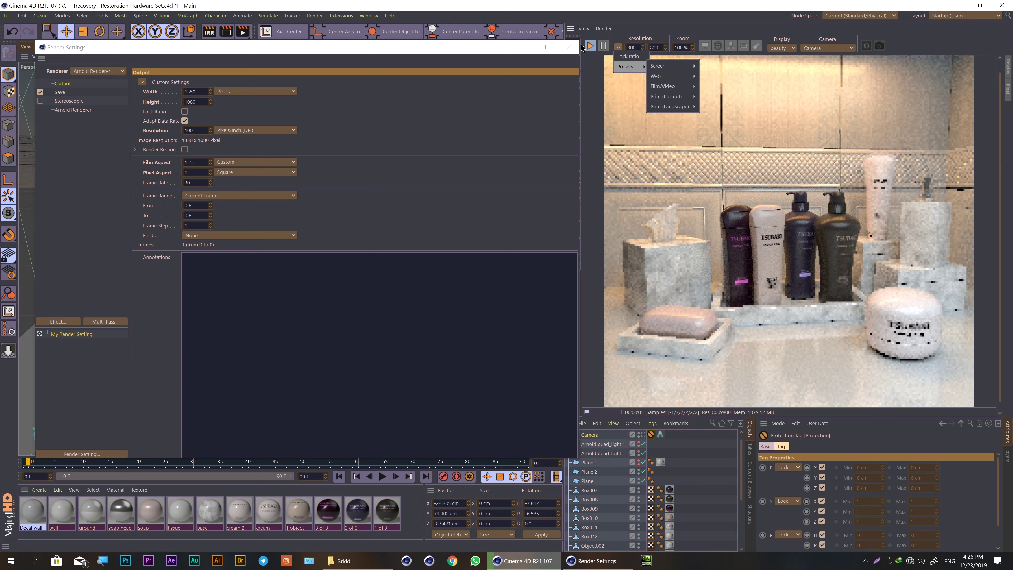
left_click(584, 29)
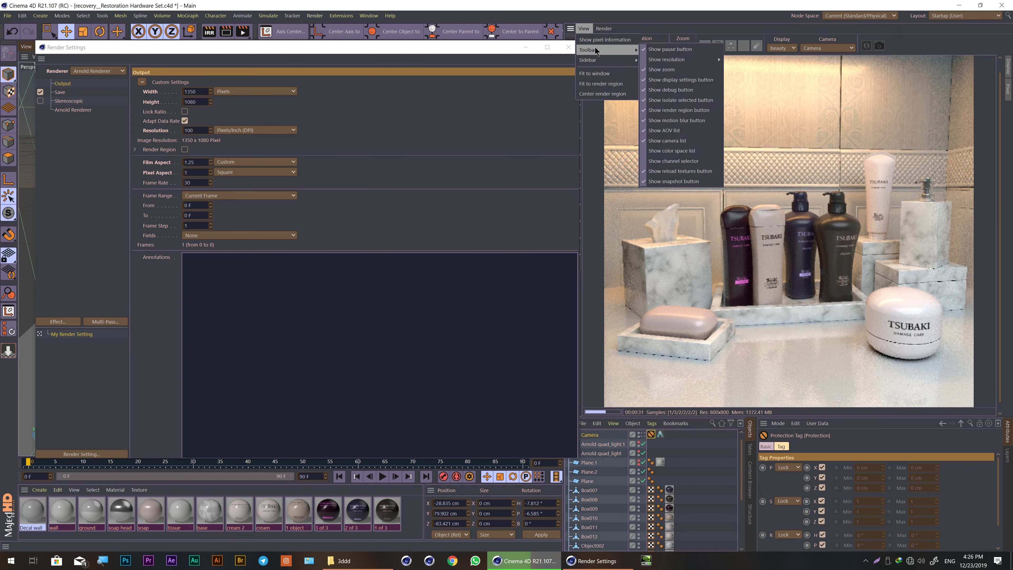
mouse_move(667, 60)
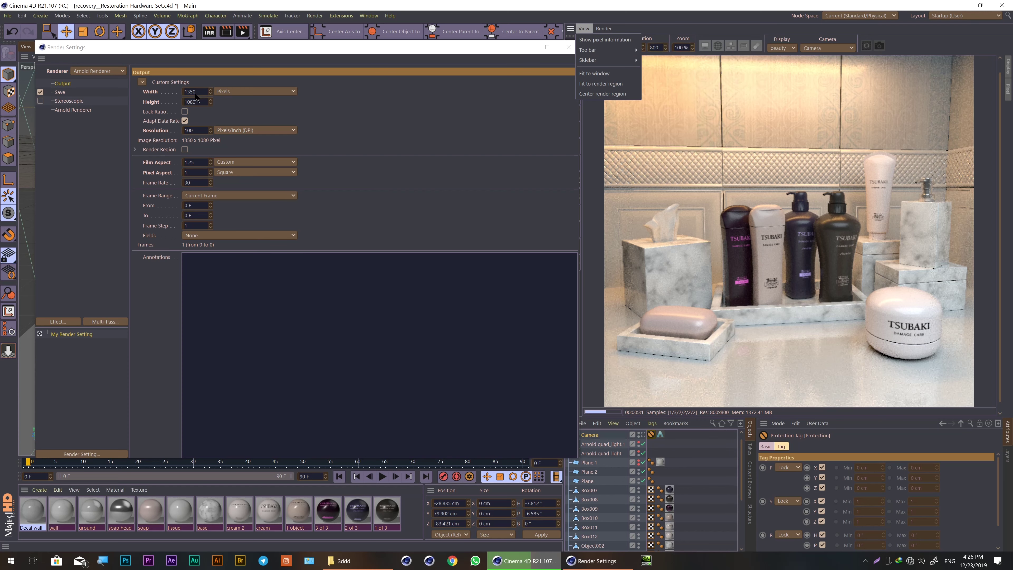
mouse_move(590, 50)
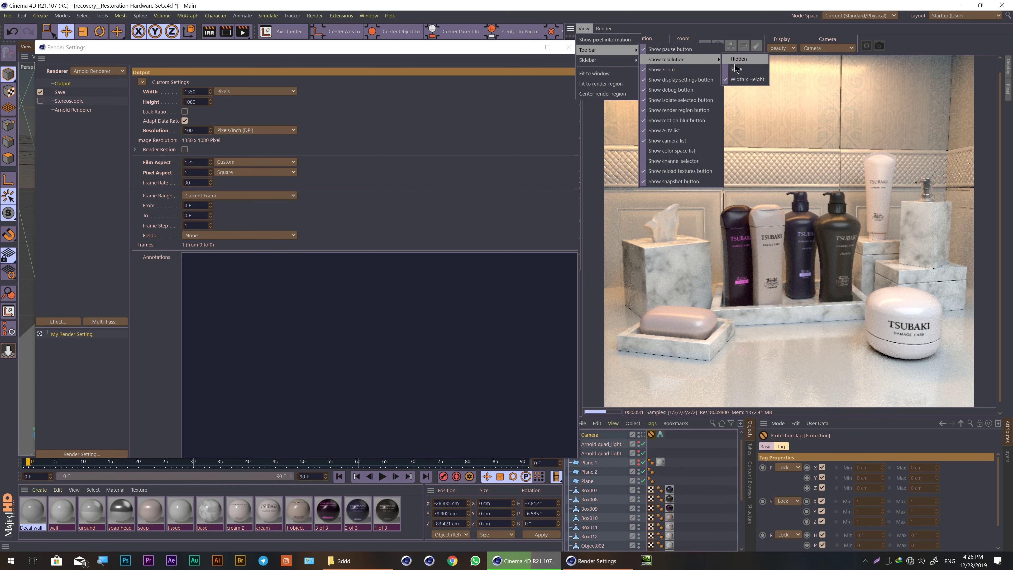
left_click(732, 71)
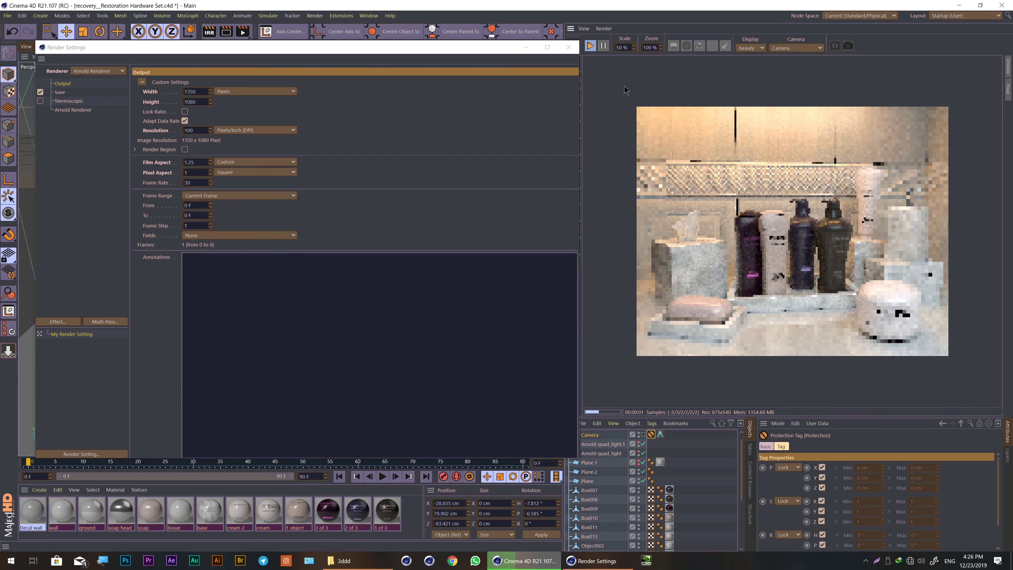
left_click(584, 29)
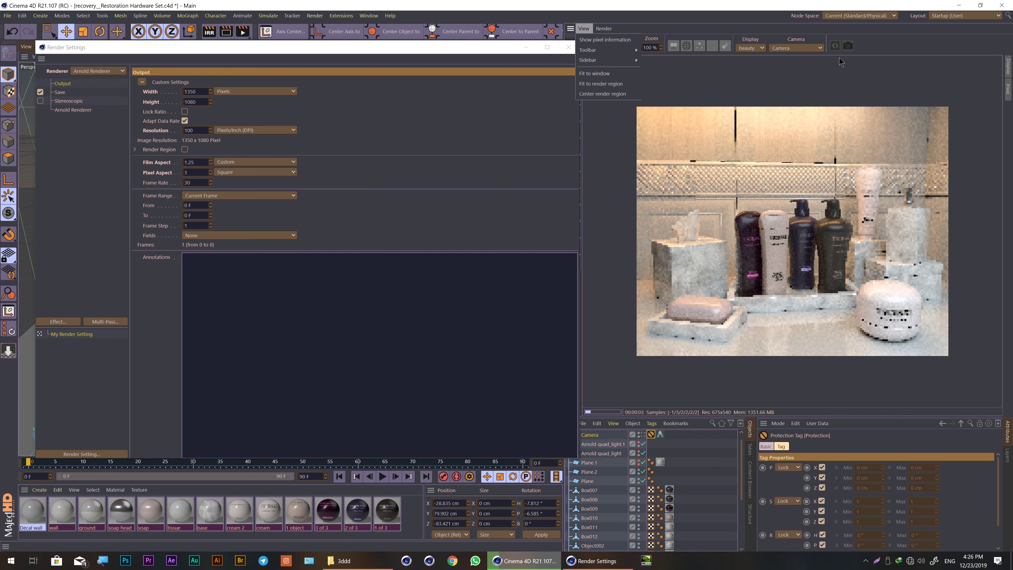
left_click(603, 28)
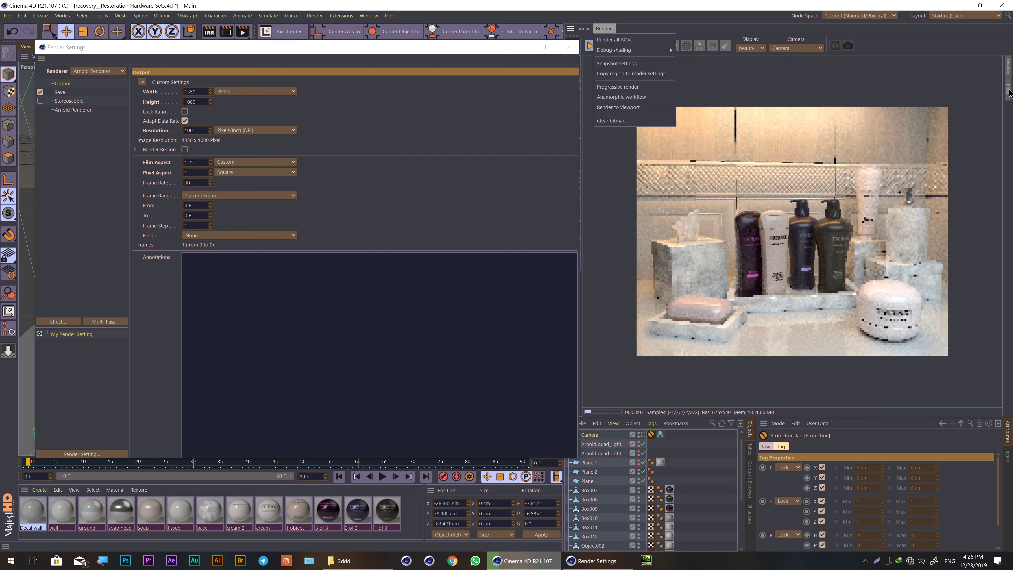
left_click(584, 28)
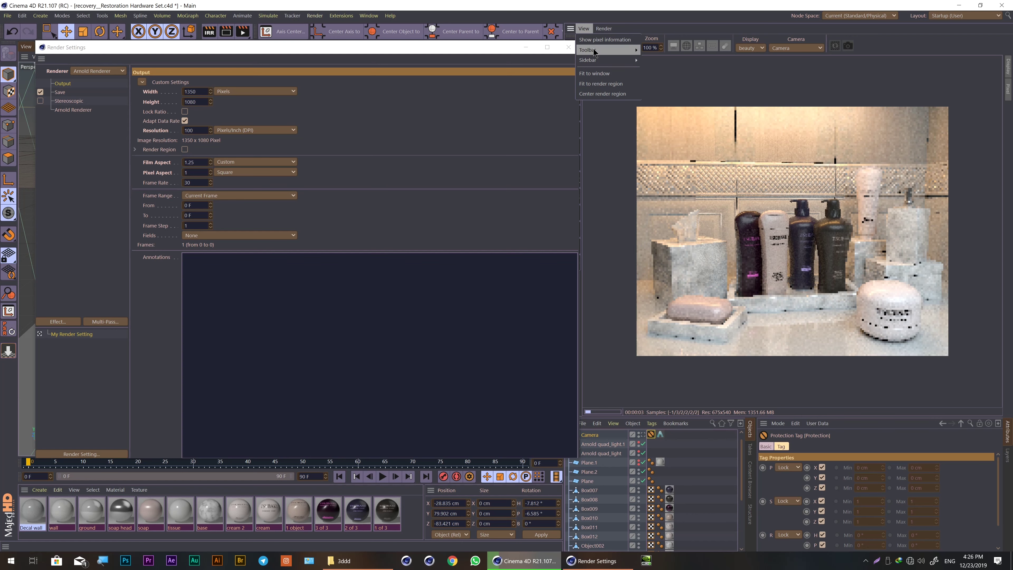
Toggle the IPR view's pixel information and let the Tsubaki render refine.
left_click(598, 41)
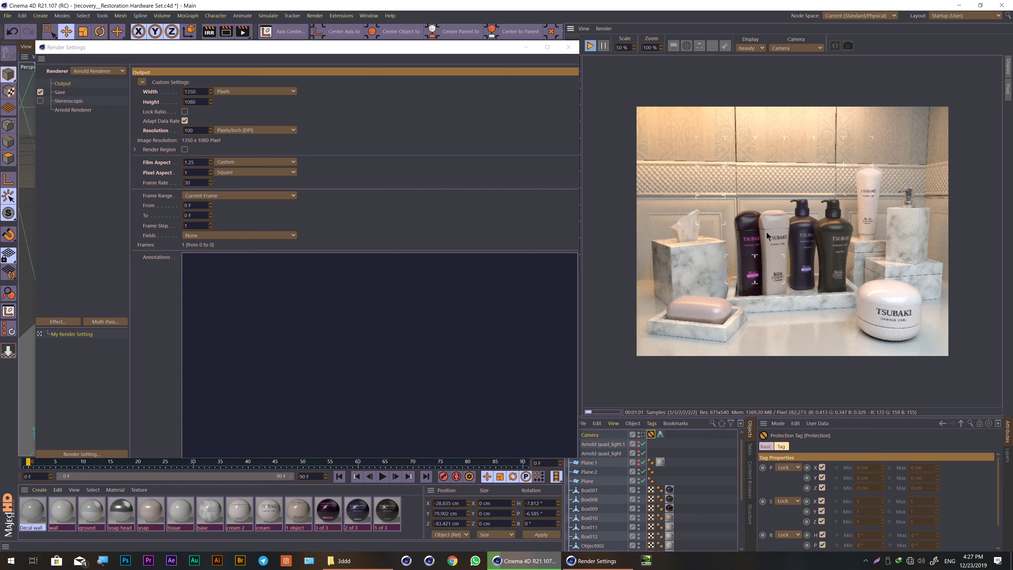
Add the colour space list to the IPR toolbar and view the render in linear.
left_click(583, 28)
left_click(599, 40)
mouse_move(593, 50)
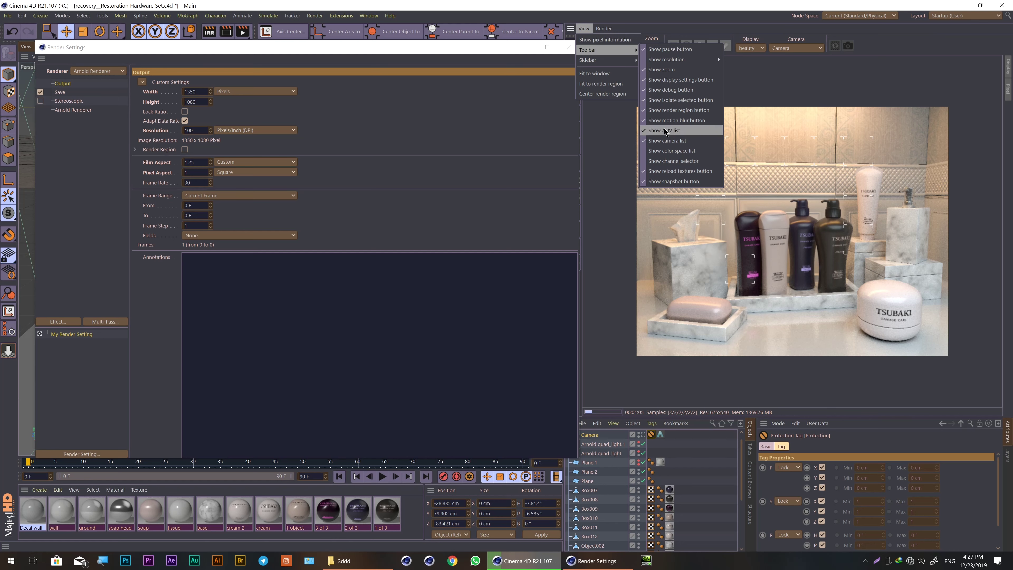
left_click(681, 156)
left_click(854, 48)
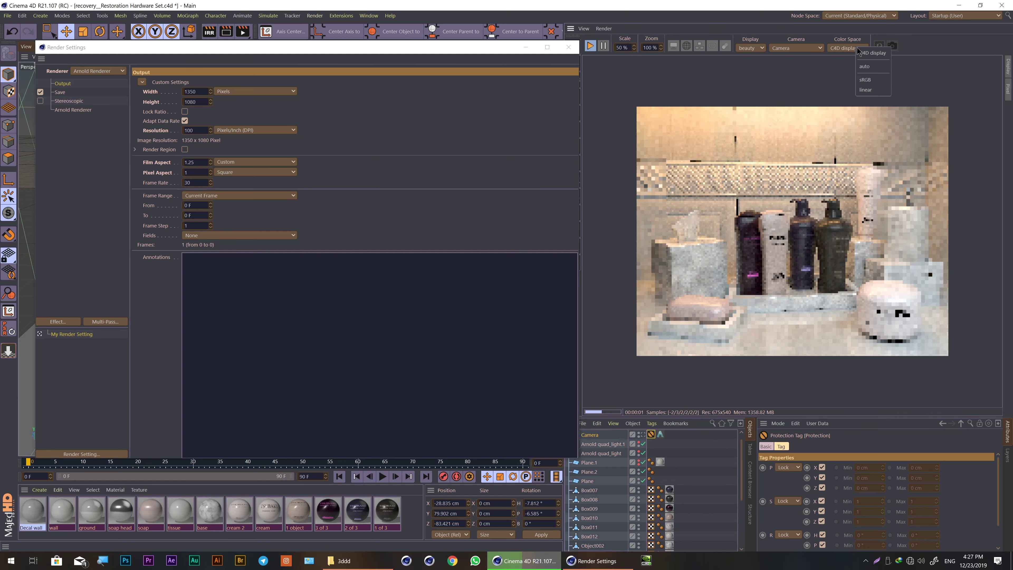
left_click(872, 90)
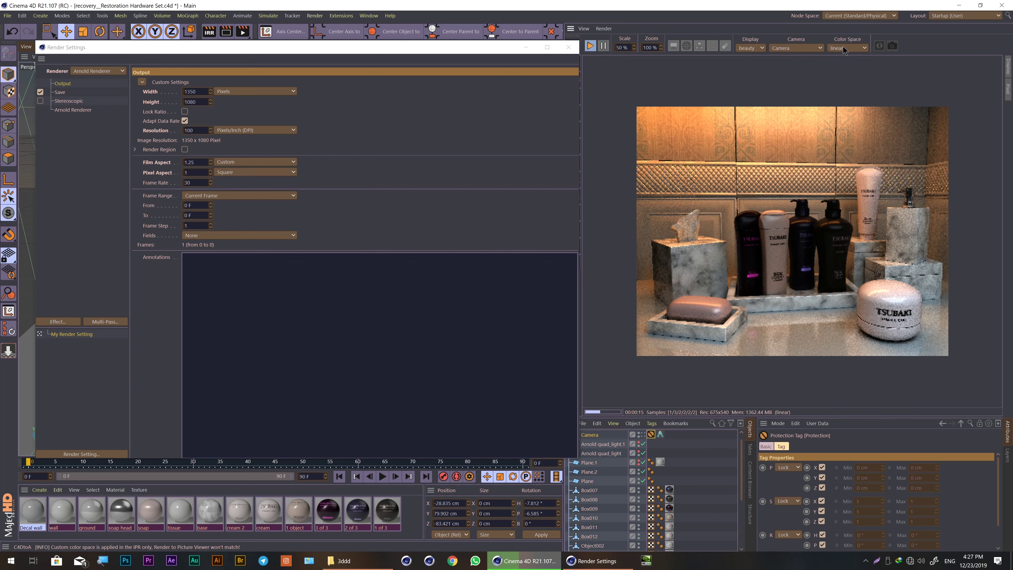
Try sRGB and auto colour spaces, then settle on C4D display.
left_click(842, 47)
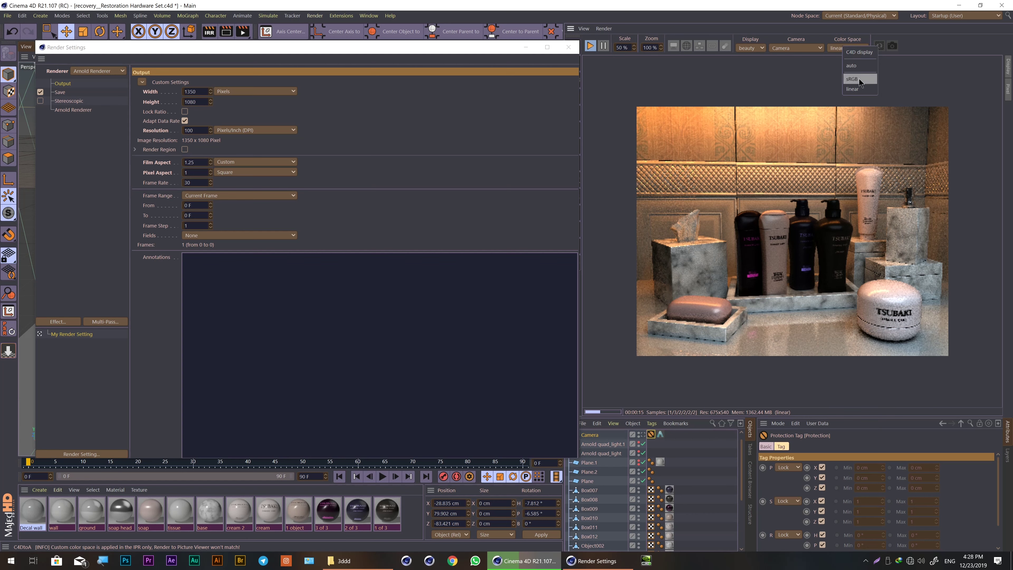
left_click(858, 78)
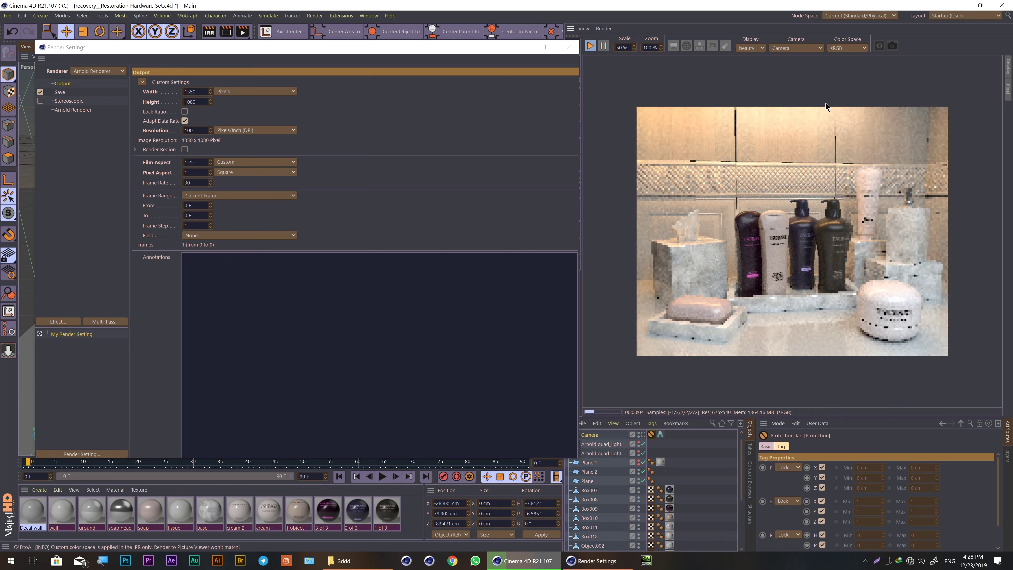
left_click(845, 48)
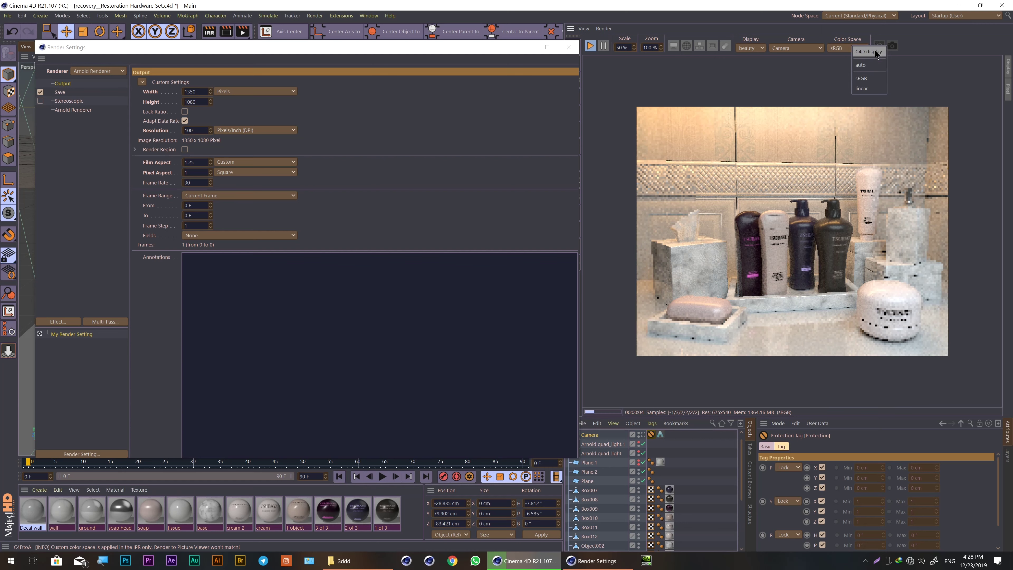
left_click(861, 64)
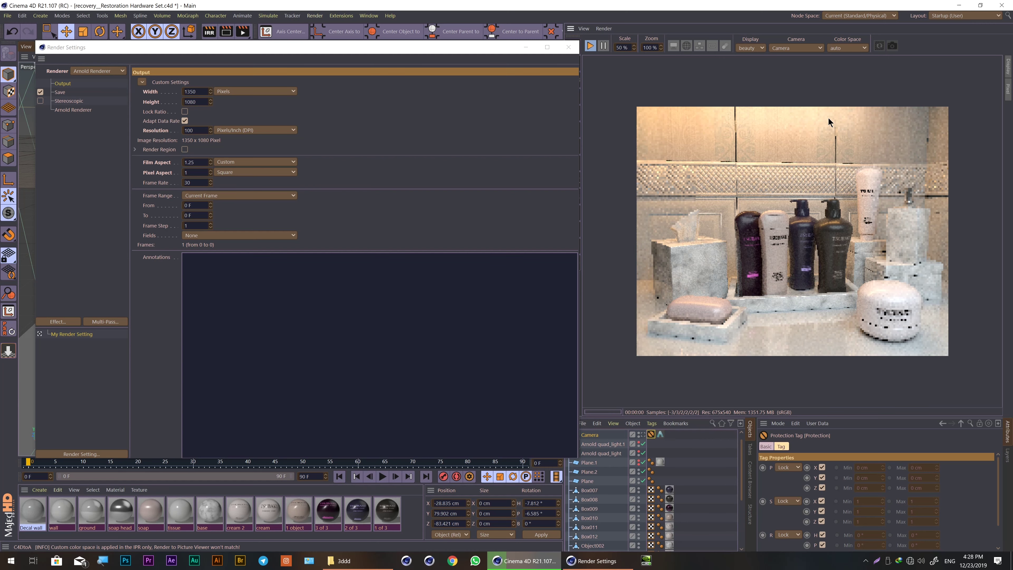
left_click(854, 47)
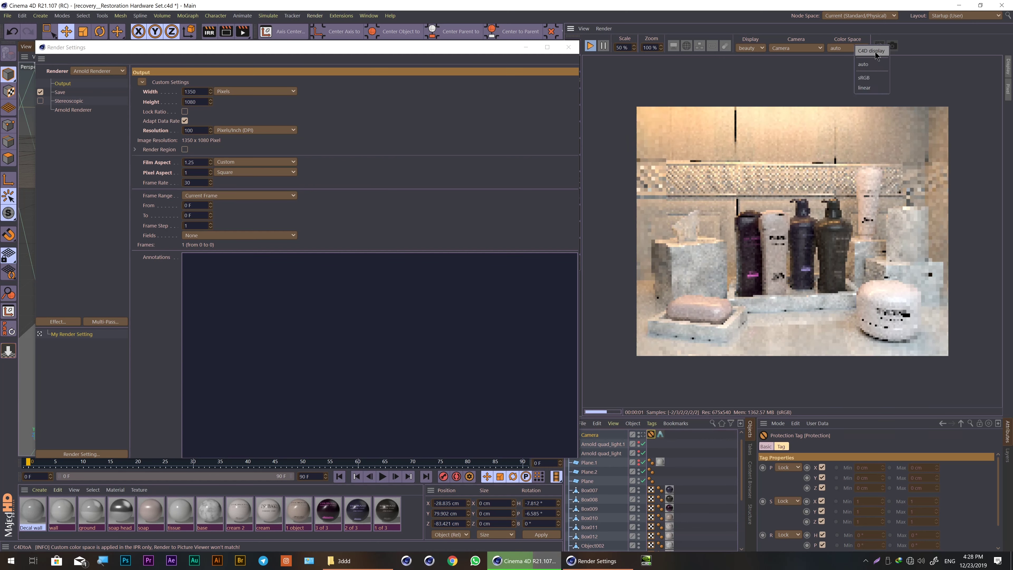
left_click(875, 52)
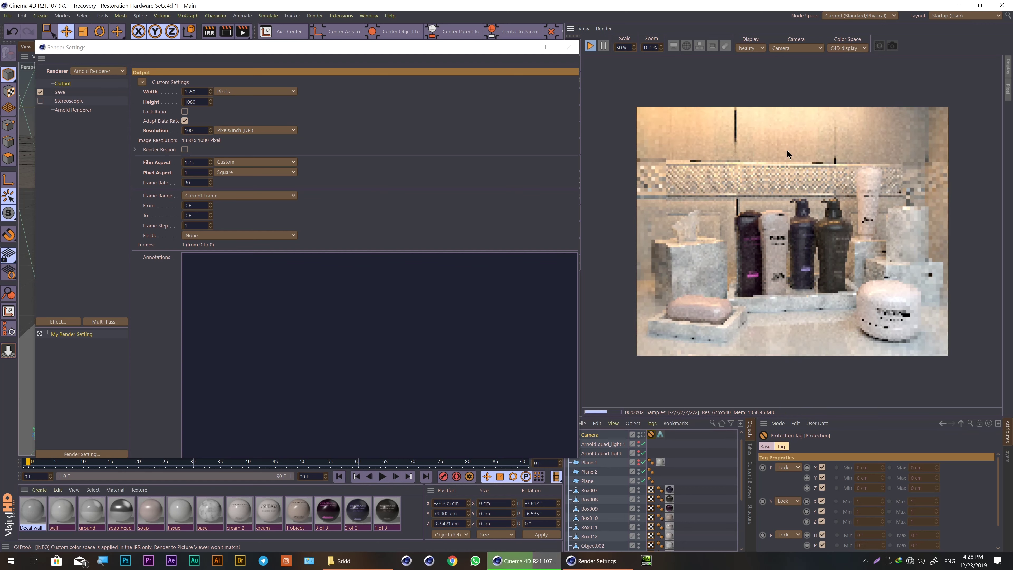
Replace the IPR toolbar's colour space list with a channel selector set to RGB.
left_click(585, 28)
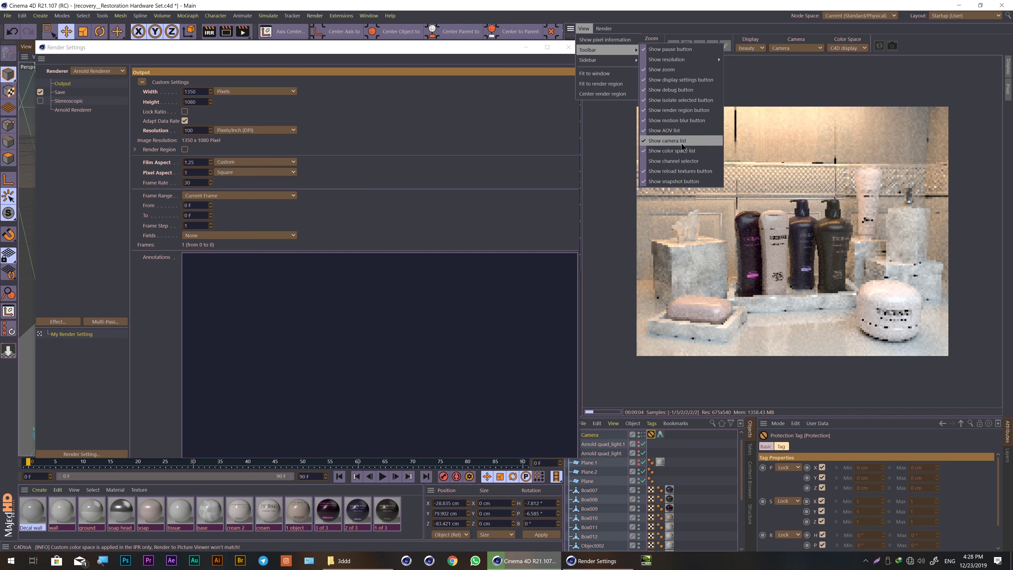
left_click(686, 151)
left_click(584, 29)
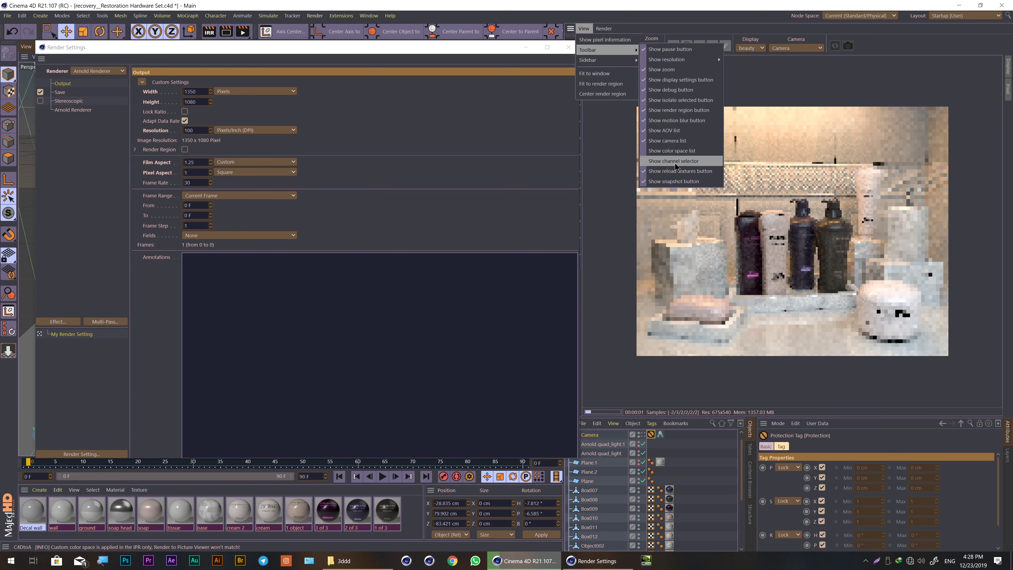
left_click(686, 164)
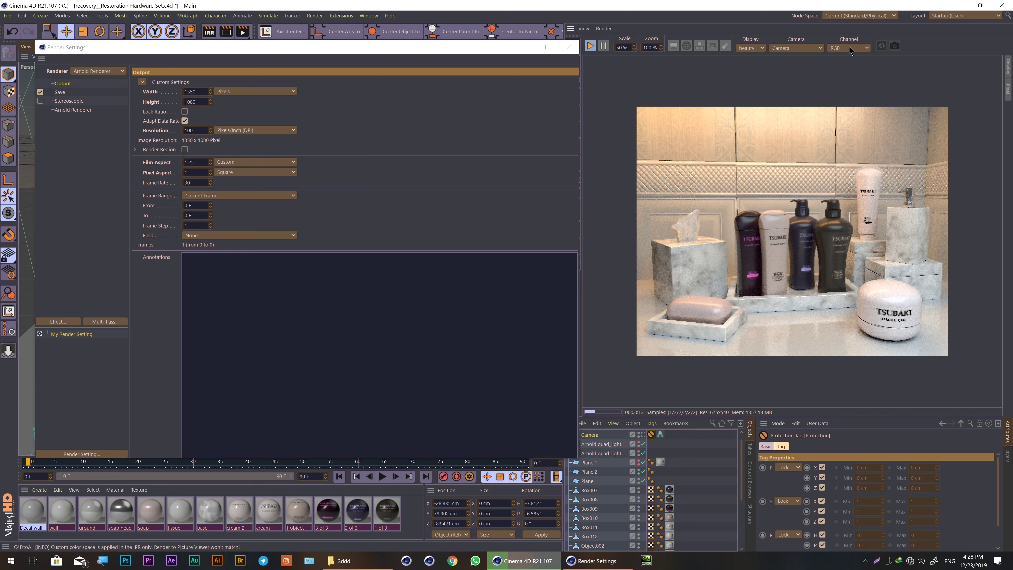
Preview the red, green and blue channels individually, then each as grayscale.
left_click(849, 47)
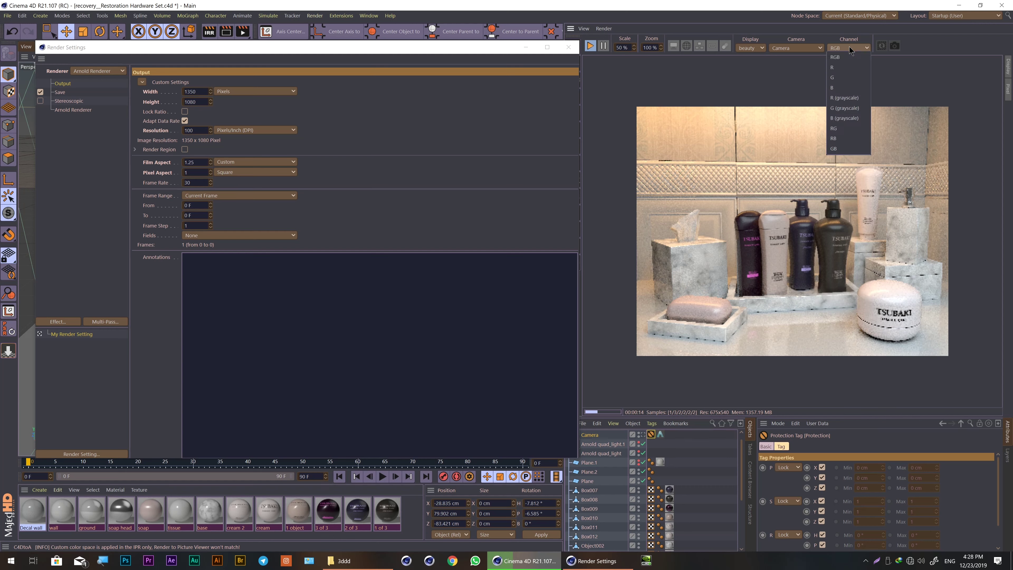
left_click(849, 67)
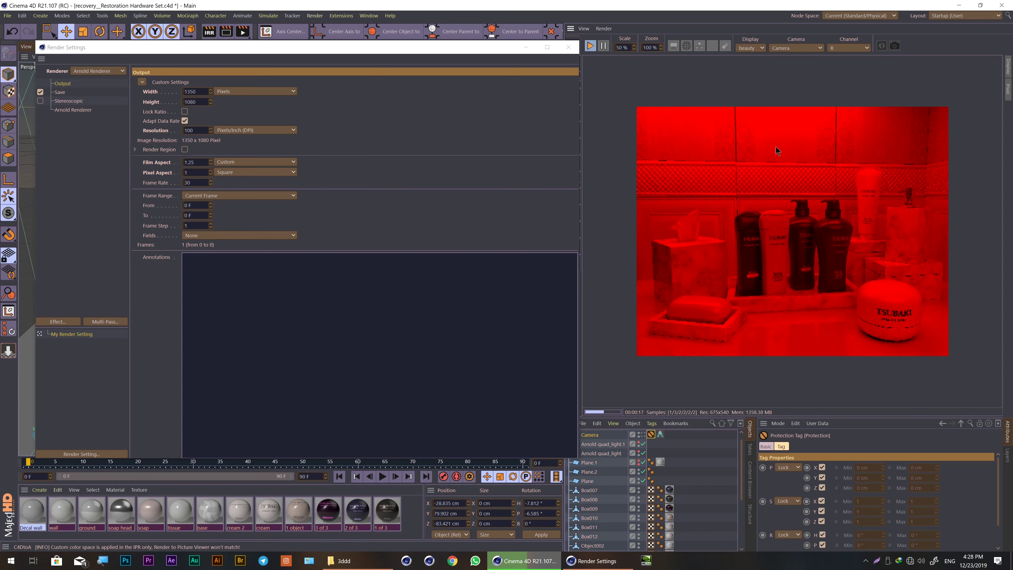
left_click(843, 50)
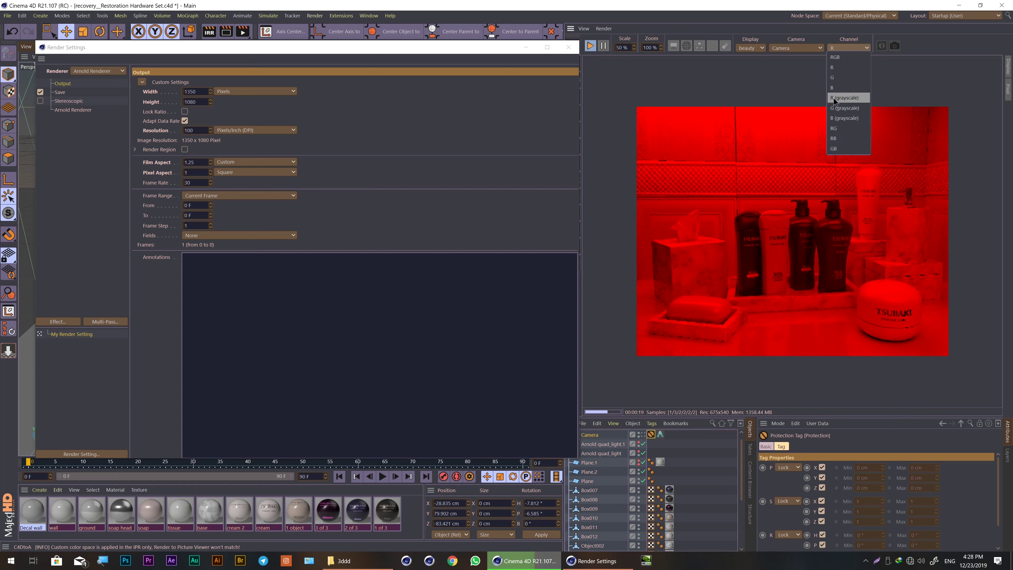
left_click(850, 78)
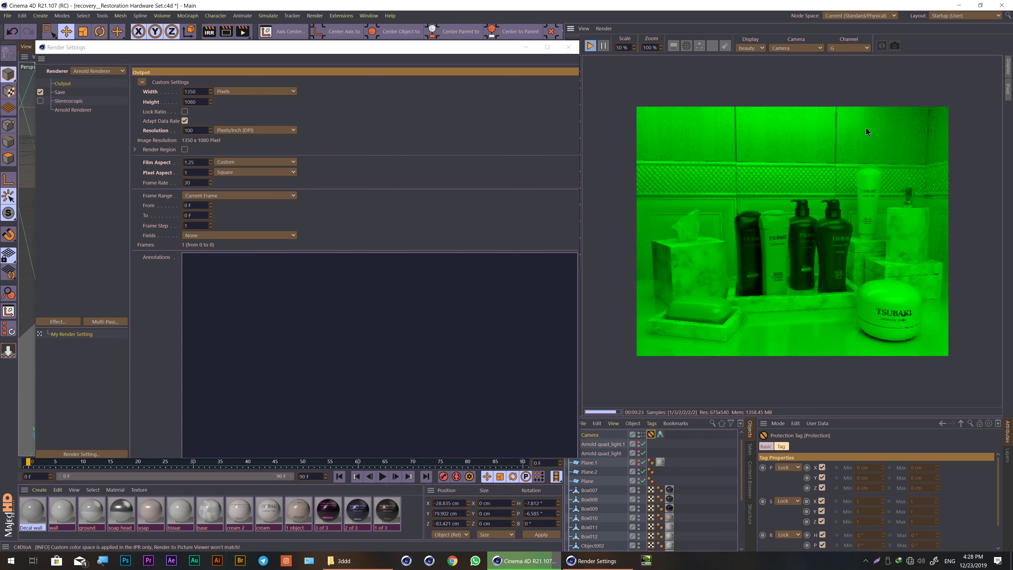
left_click(860, 48)
left_click(844, 89)
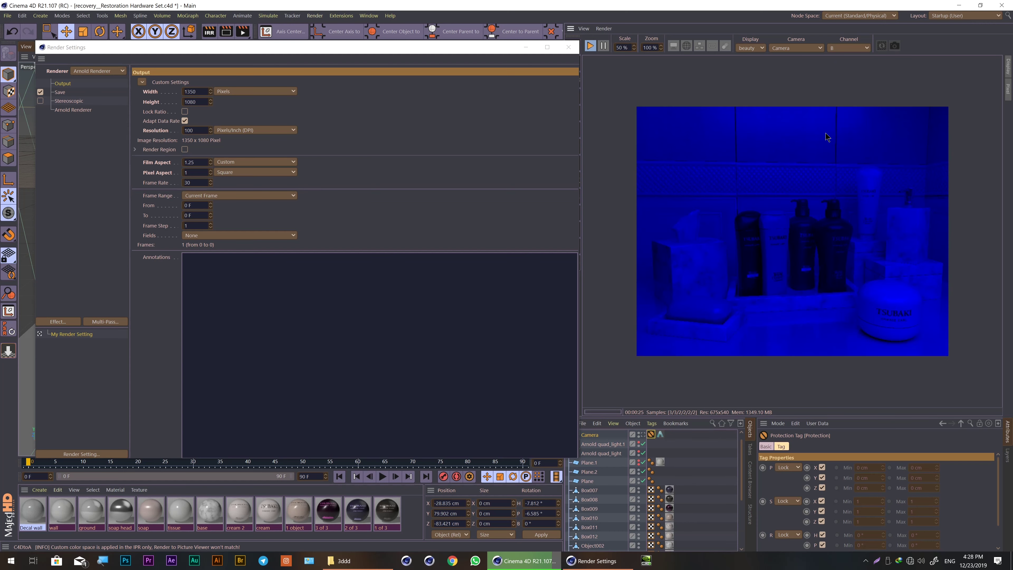
left_click(844, 49)
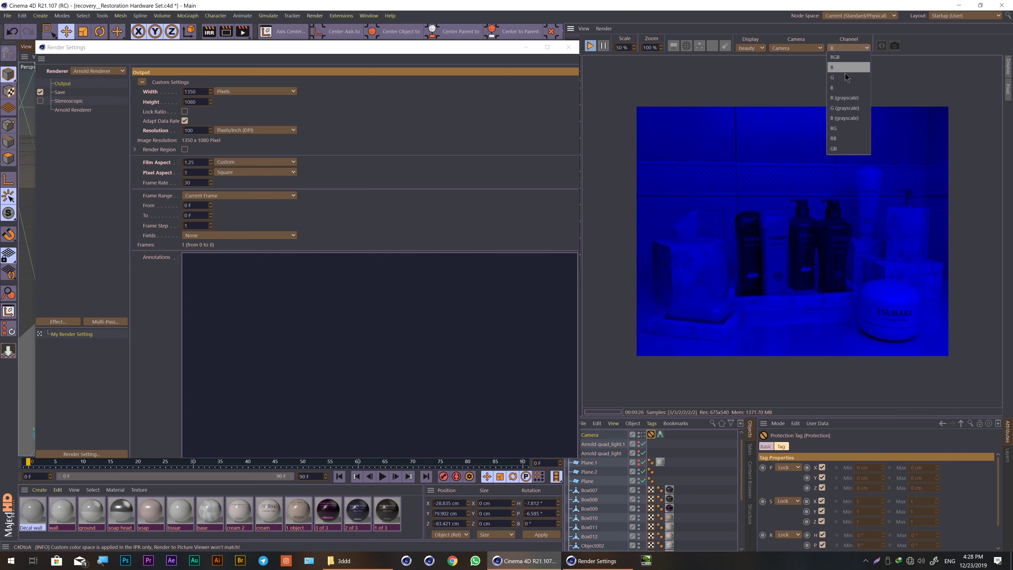
left_click(846, 99)
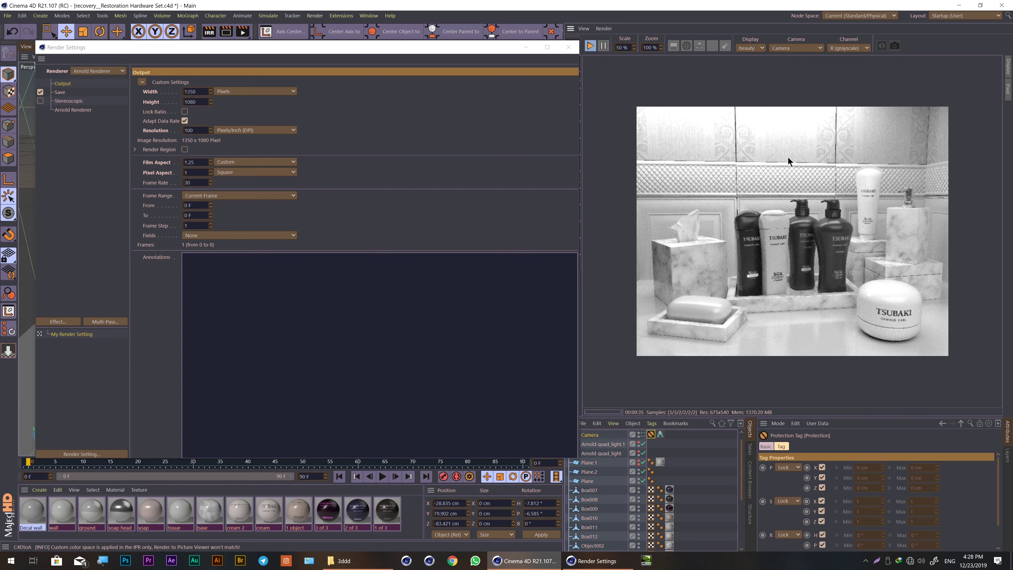
left_click(849, 48)
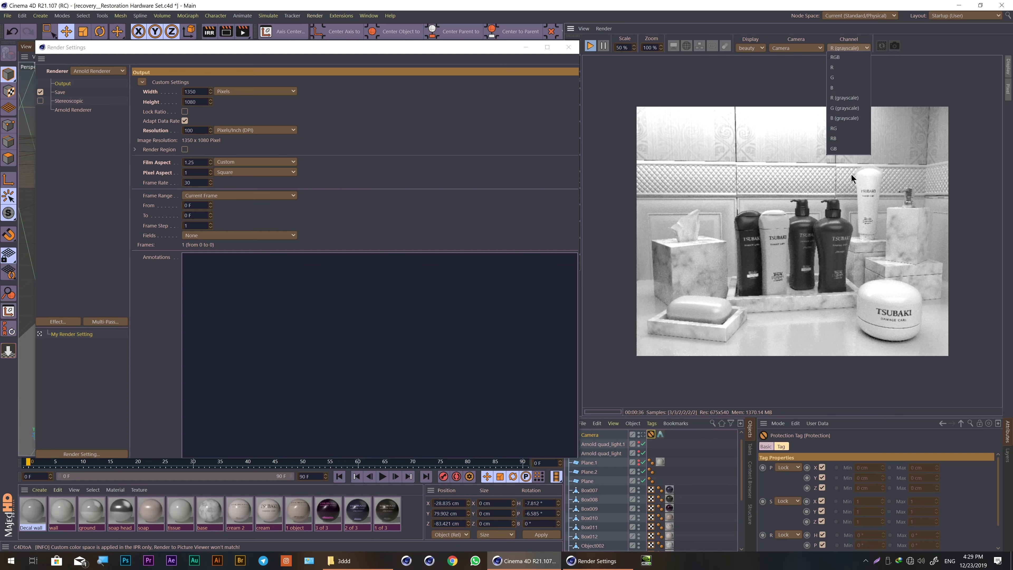
left_click(844, 118)
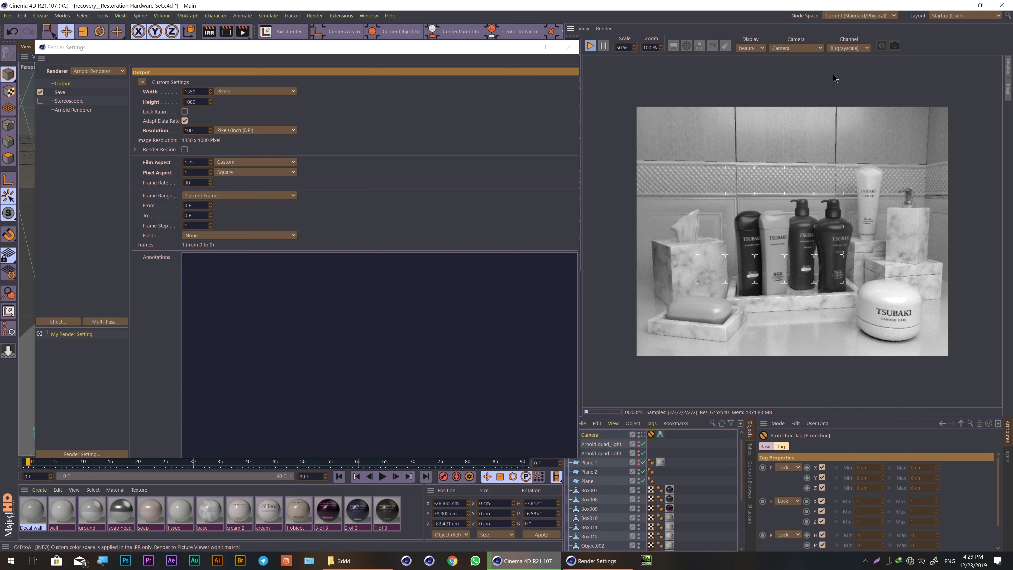
left_click(841, 48)
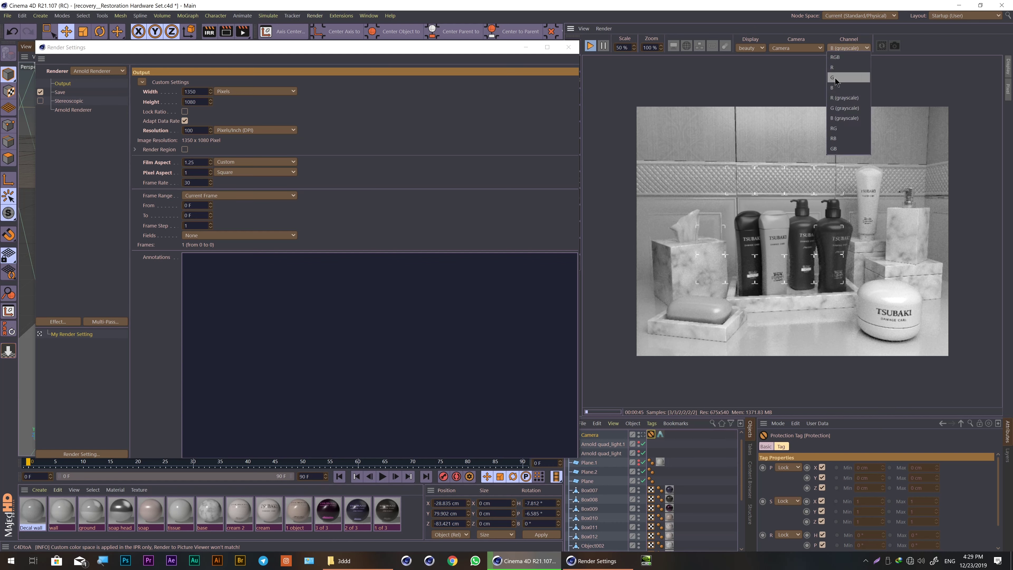
left_click(839, 108)
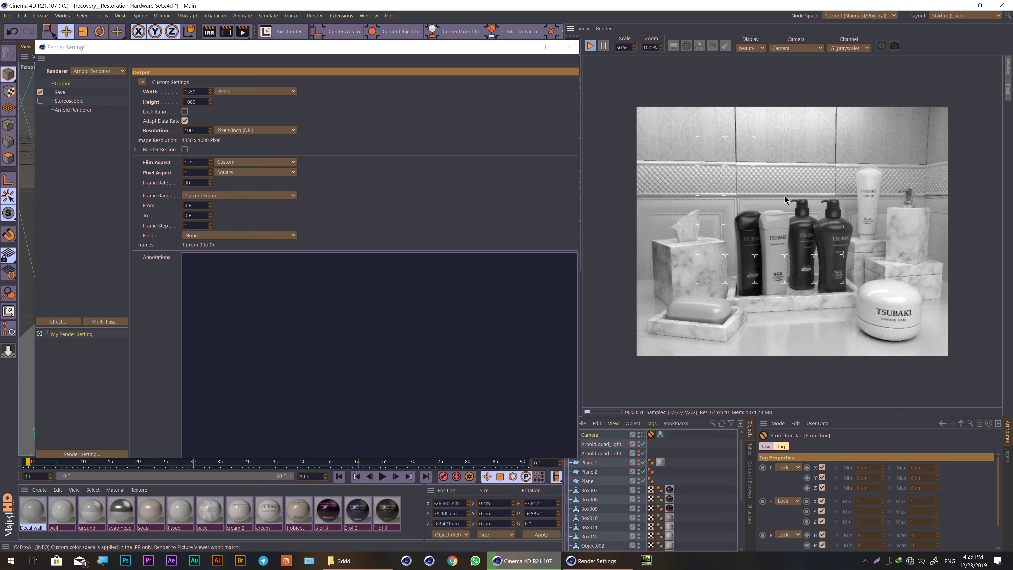
left_click(837, 48)
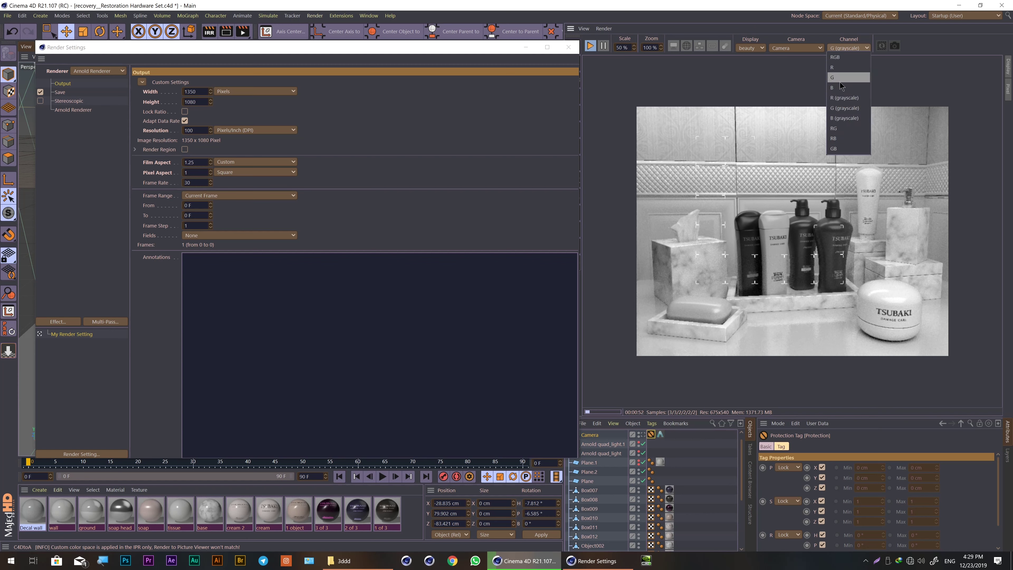
left_click(843, 98)
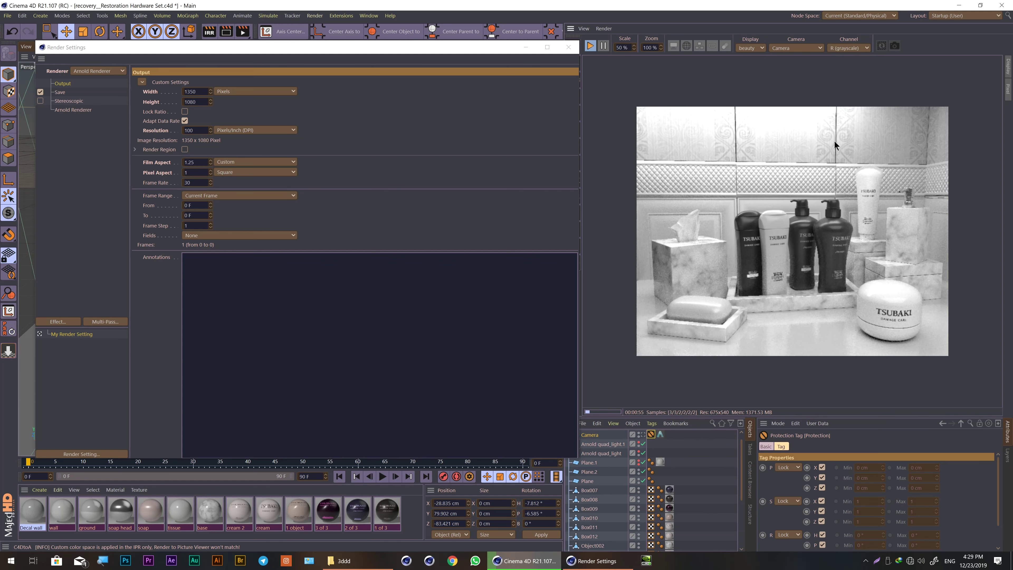
Preview the RG, RB and GB channel pairs, then return to full RGB.
left_click(842, 47)
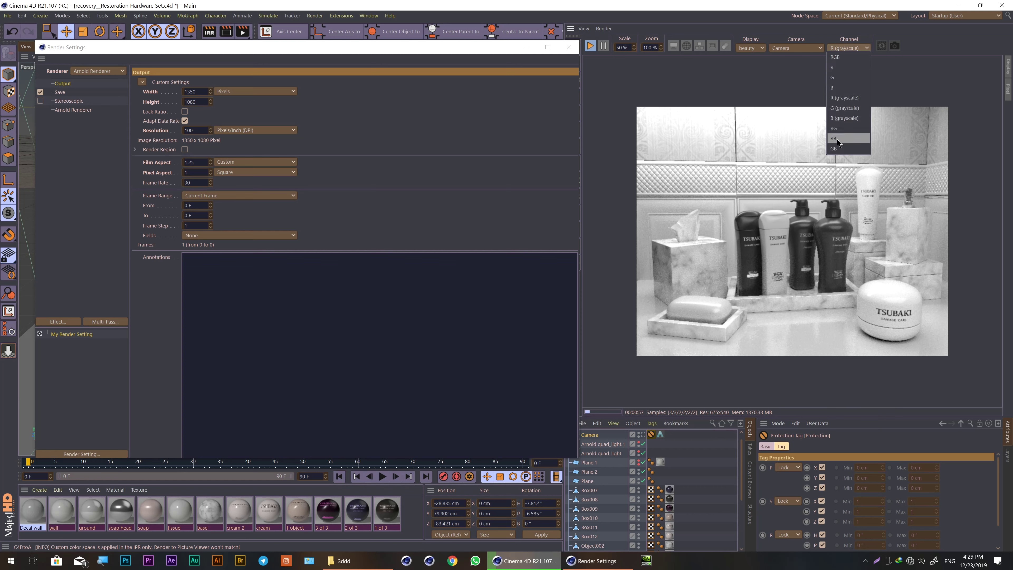
left_click(844, 129)
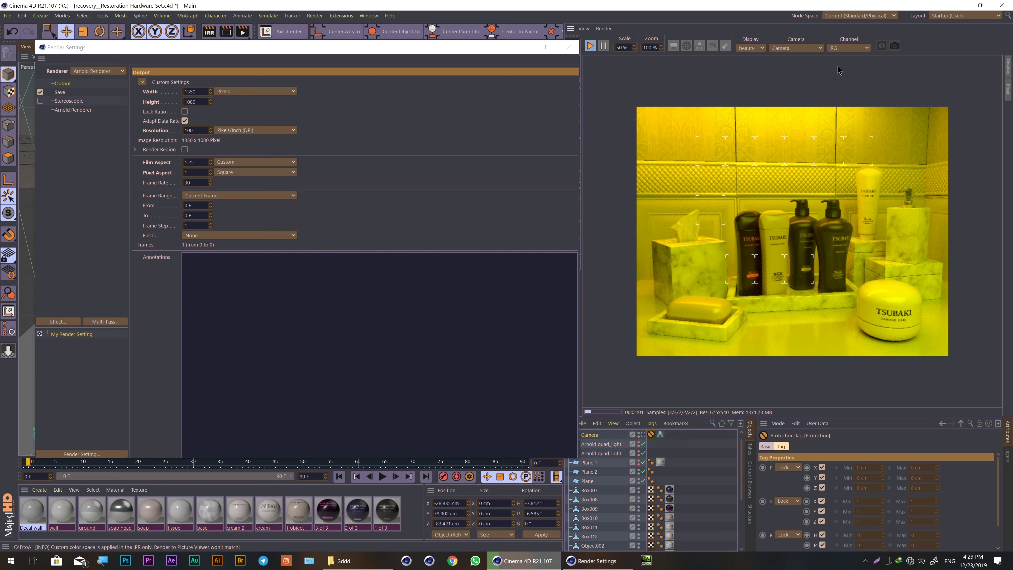
left_click(842, 47)
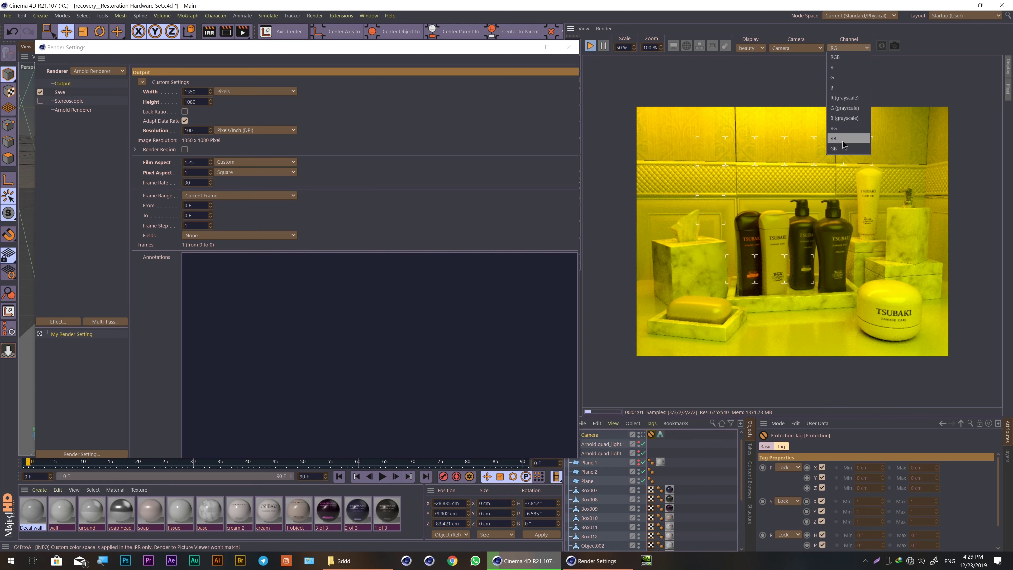
left_click(843, 144)
left_click(847, 50)
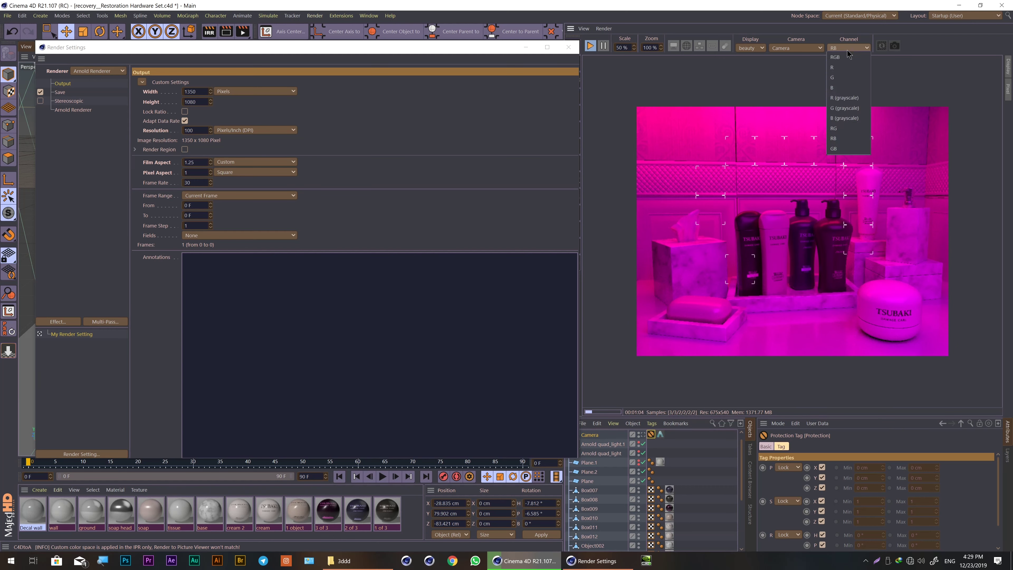
left_click(842, 149)
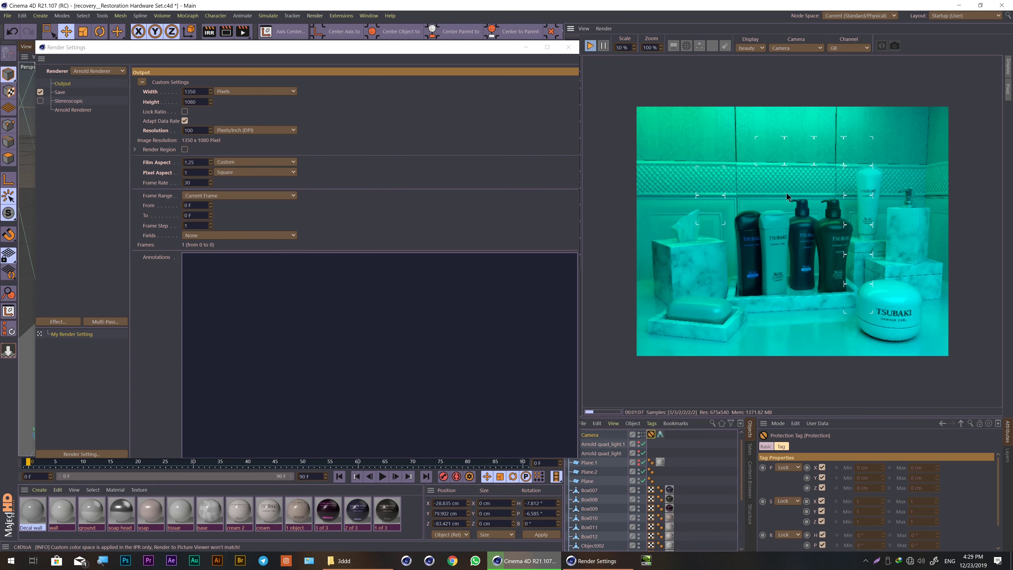
left_click(845, 48)
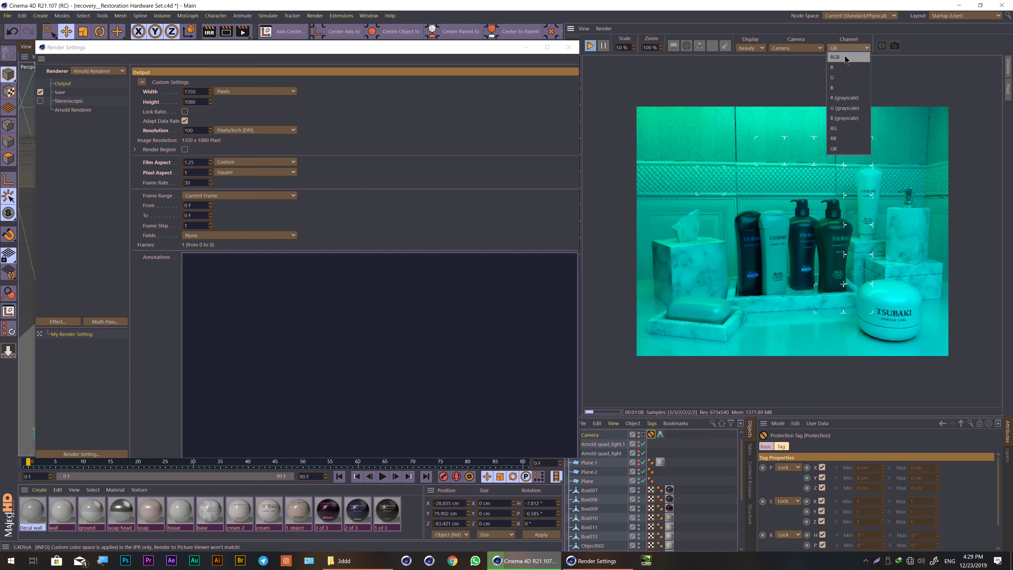
left_click(846, 58)
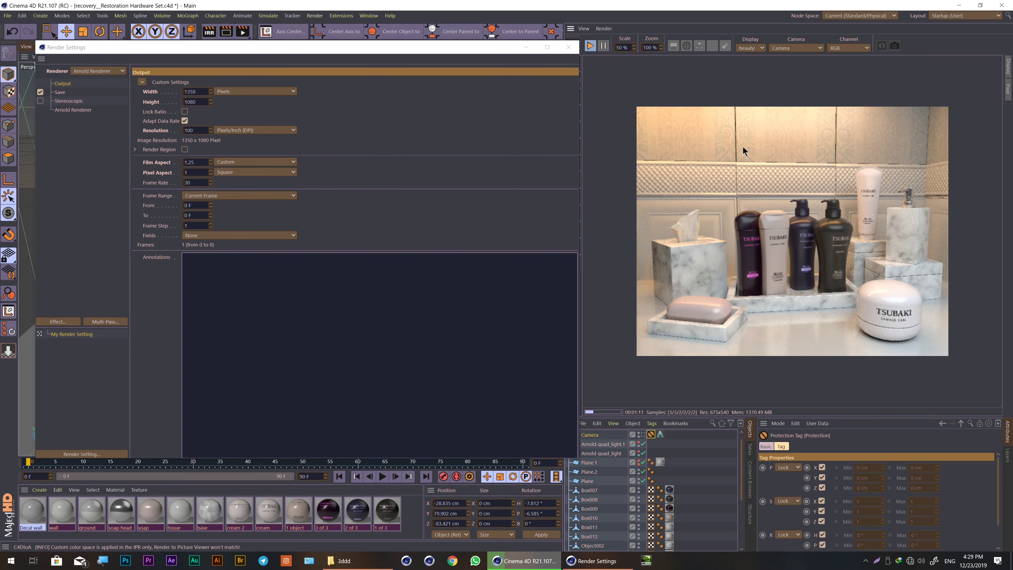
left_click(583, 28)
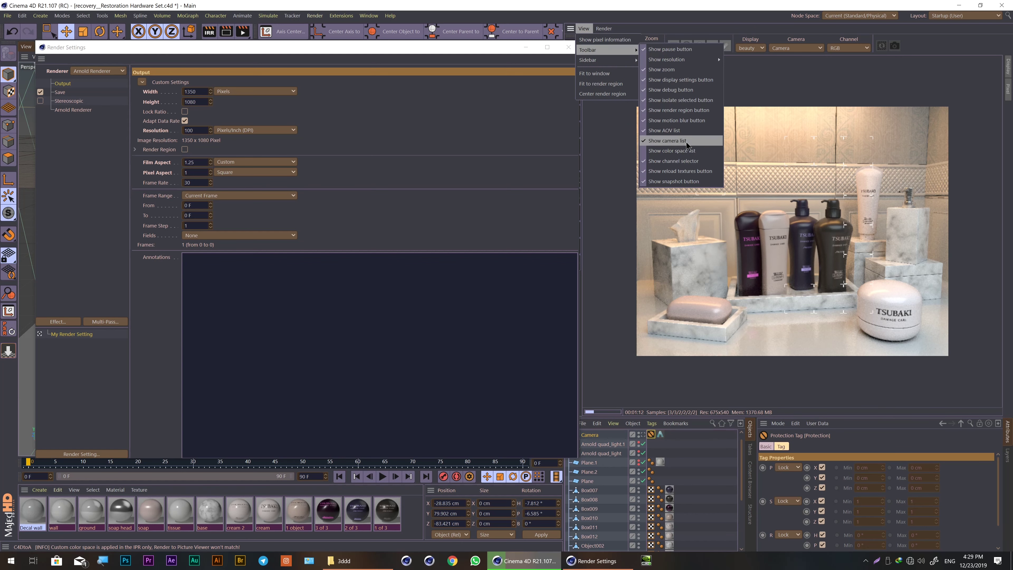
Hide the channel selector and bring up the View menu's Sidebar options.
left_click(683, 161)
left_click(584, 28)
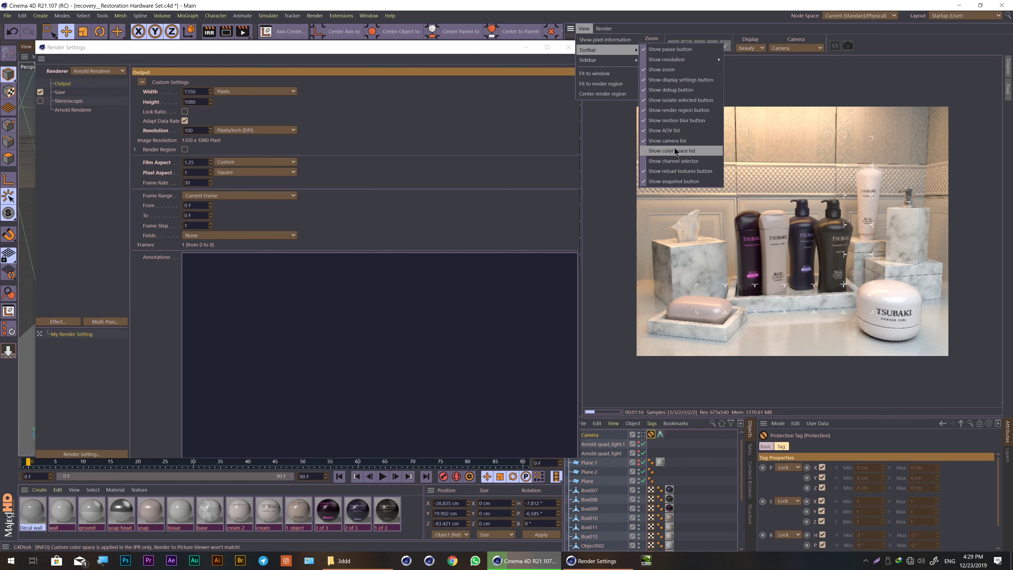
mouse_move(588, 60)
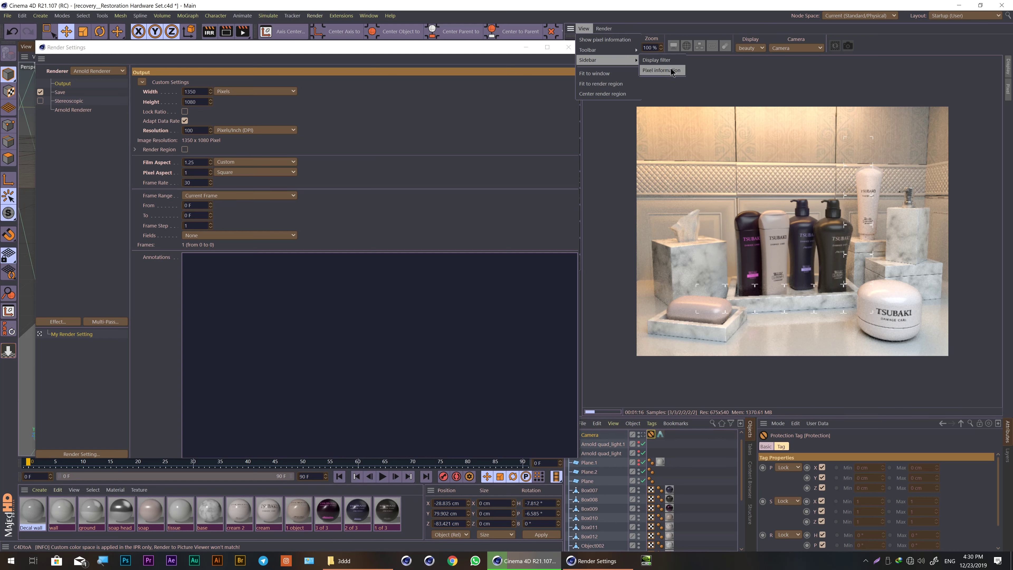
left_click(672, 71)
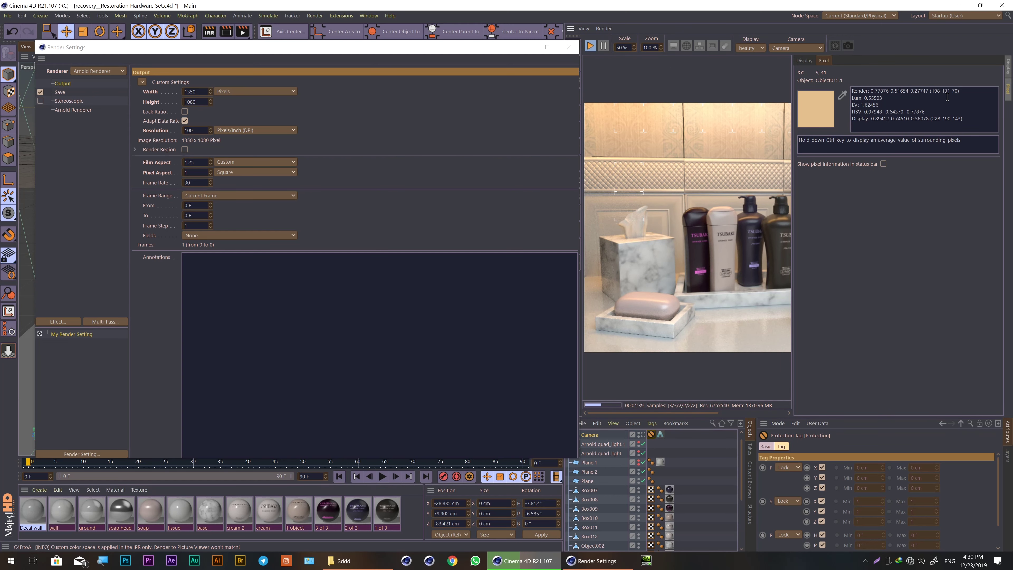
left_click_drag(793, 113, 811, 113)
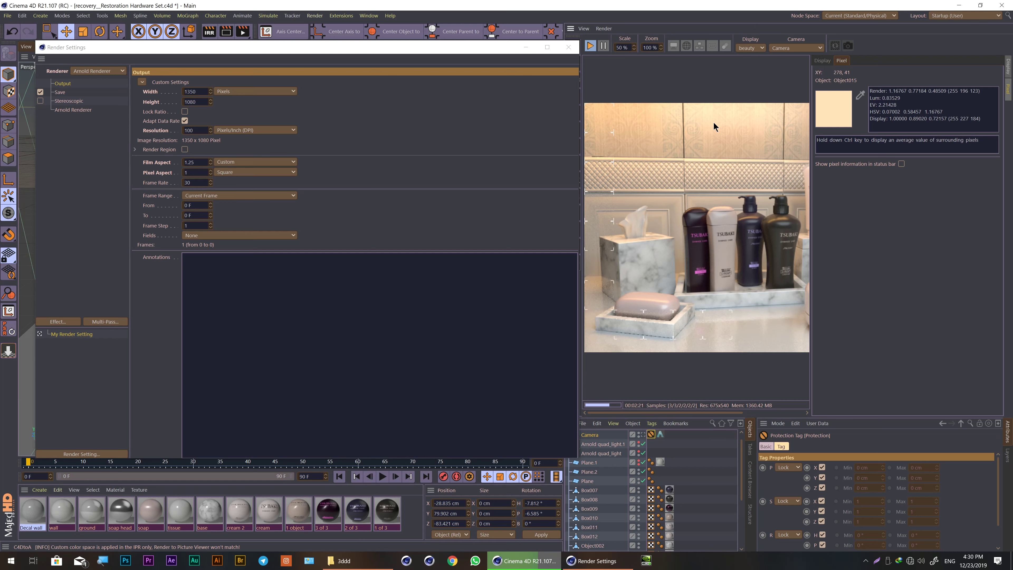
key("ctrl")
left_click(1009, 88)
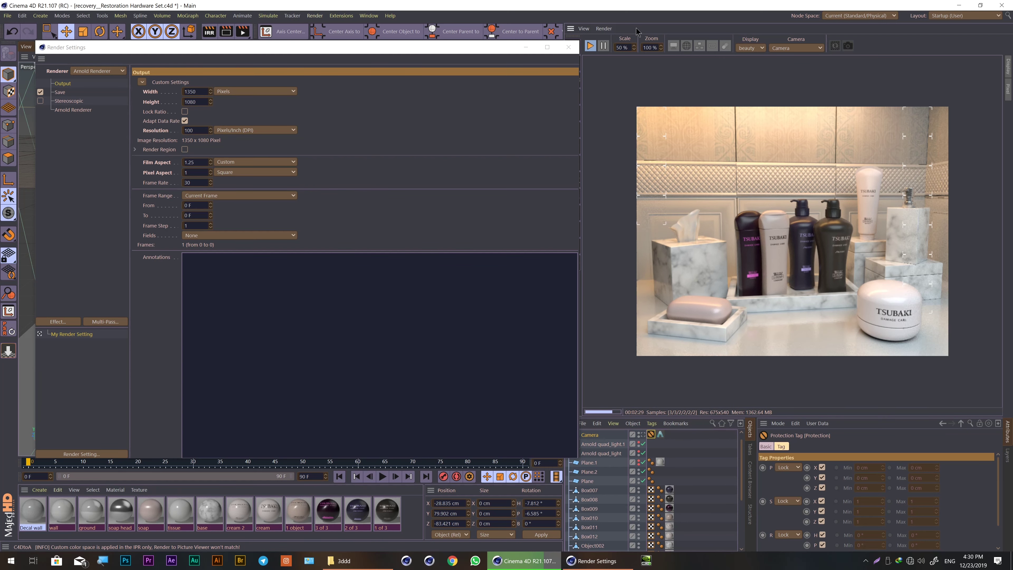
Show the Display filter sidebar, enable the filter, and set saturation 30% and brightness 2%.
left_click(584, 28)
mouse_move(606, 60)
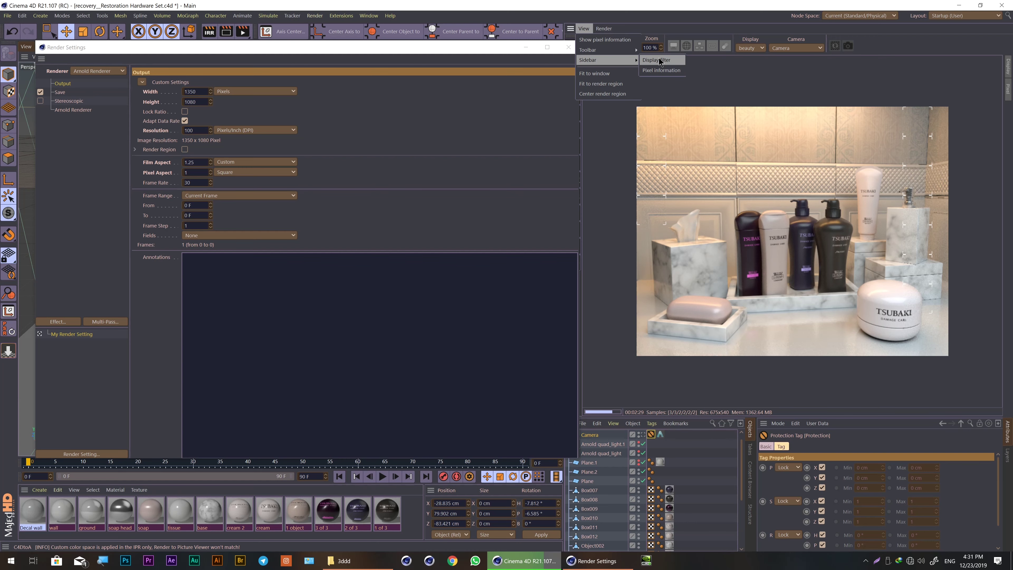
left_click(660, 61)
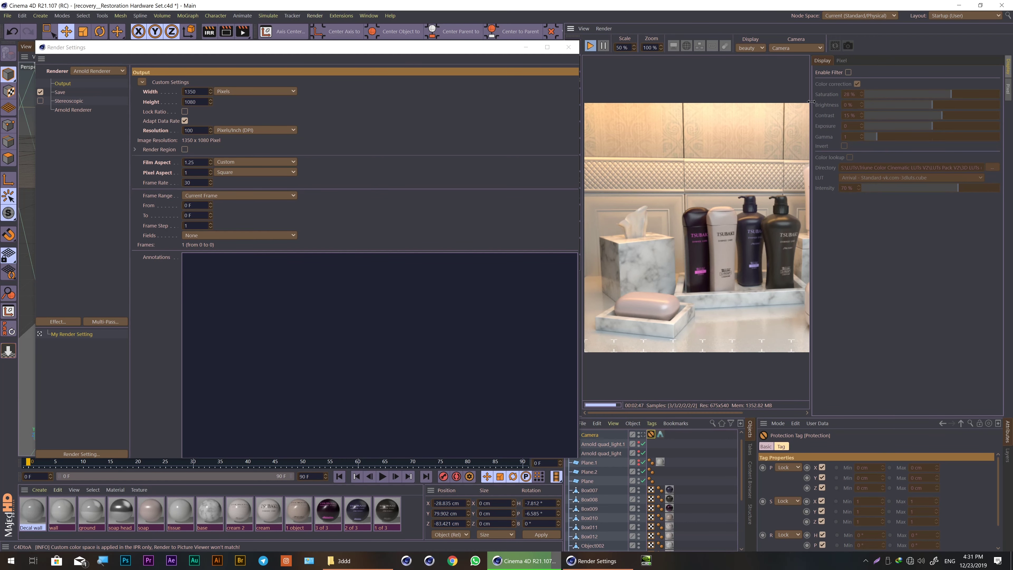
left_click_drag(811, 102, 928, 107)
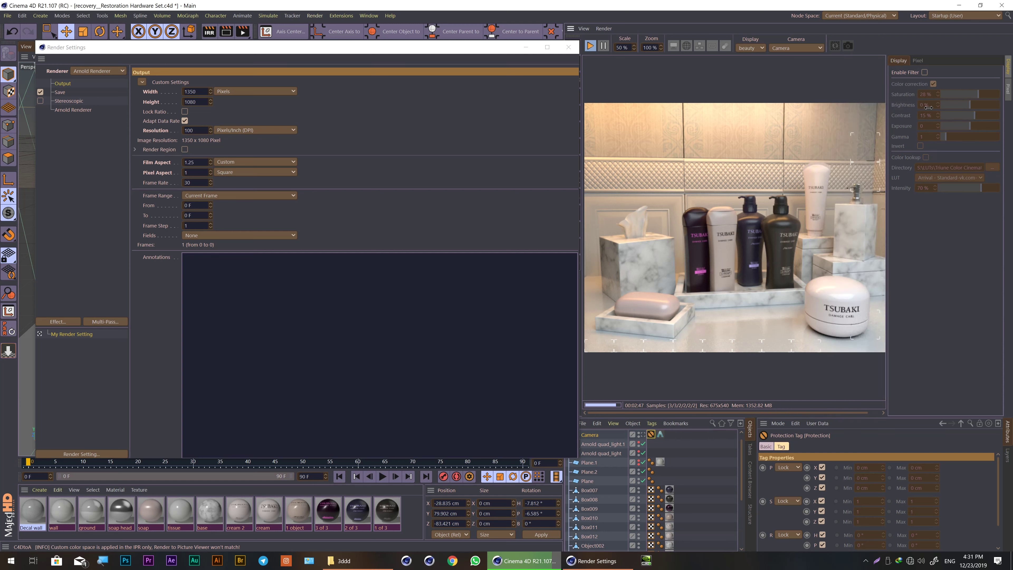
left_click(924, 72)
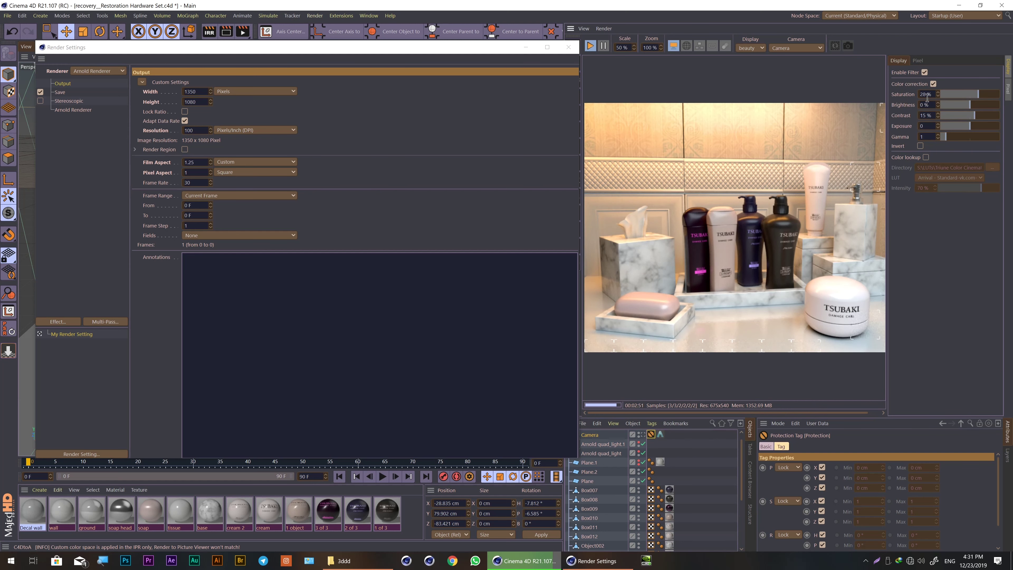
mouse_move(976, 93)
left_mouse_down()
mouse_move(935, 99)
mouse_move(978, 100)
left_mouse_up()
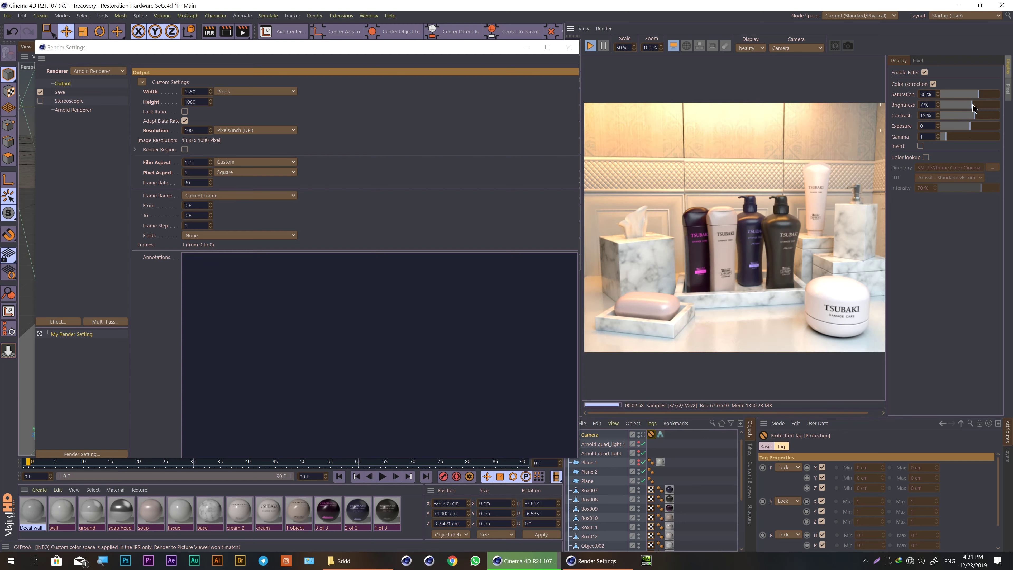
left_click_drag(969, 104, 971, 106)
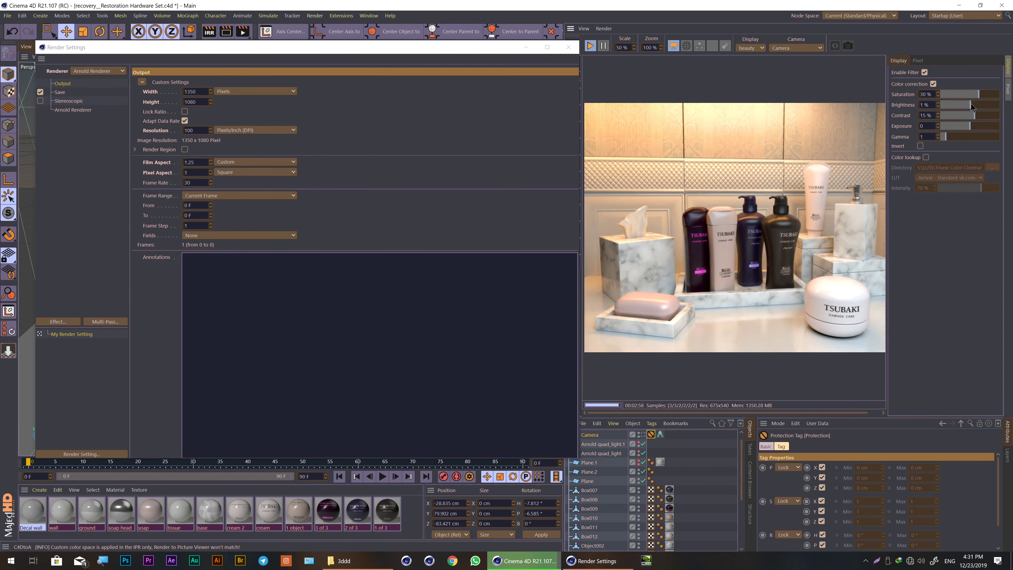
left_click(970, 103)
left_click(938, 106)
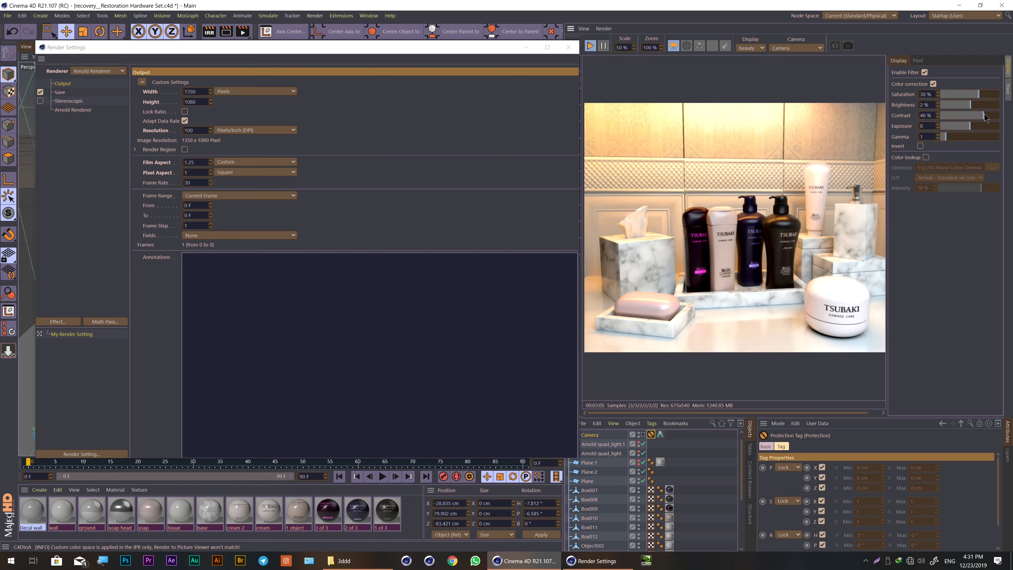
Set the display filter contrast to 4%, exposure back to 0, and gamma to 1.
mouse_move(975, 116)
left_mouse_down()
mouse_move(958, 116)
mouse_move(972, 117)
left_mouse_up()
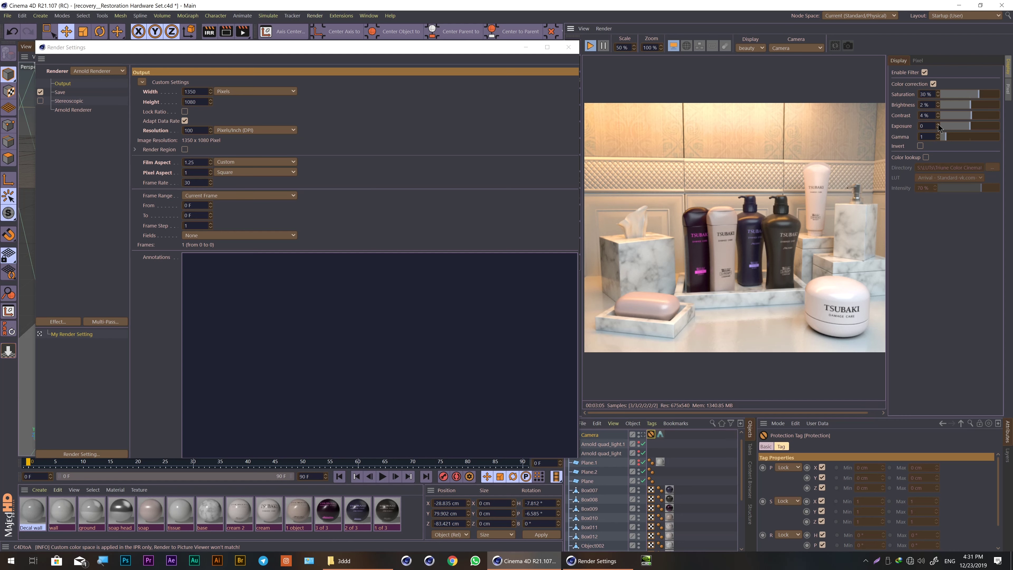
left_click(938, 126)
left_click(938, 126)
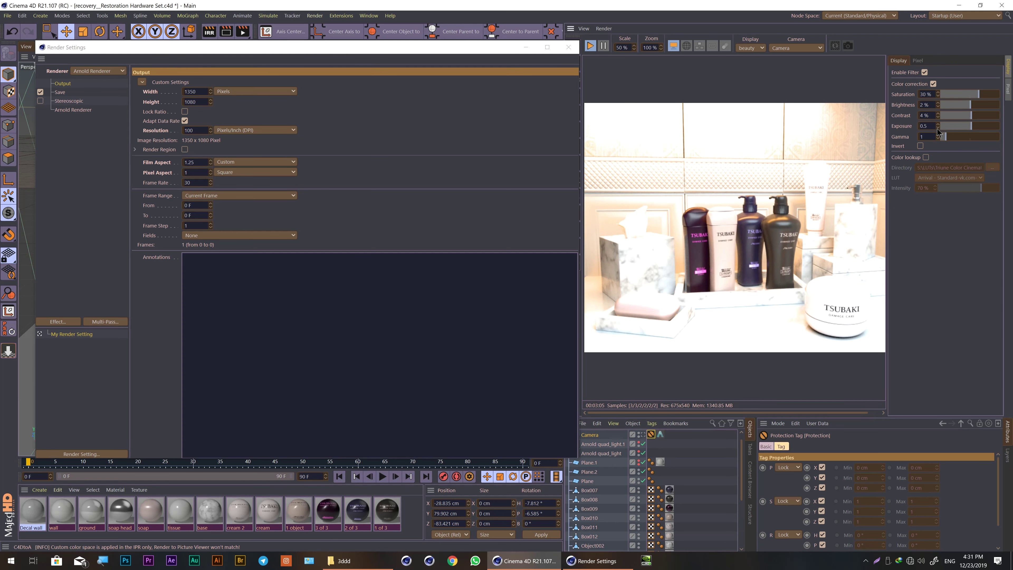
left_click(938, 128)
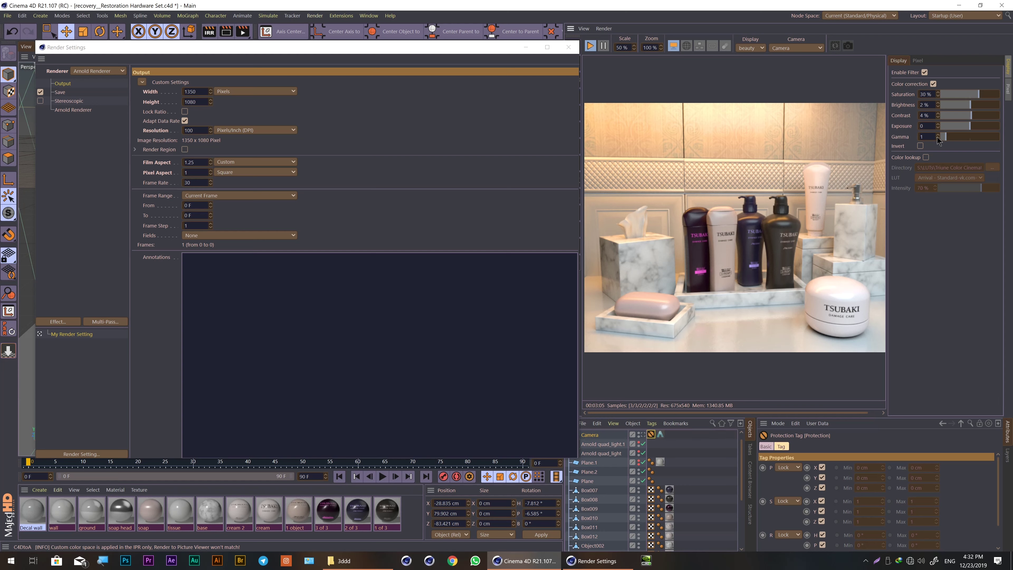
mouse_move(946, 139)
left_mouse_down()
mouse_move(958, 137)
mouse_move(937, 137)
left_mouse_up()
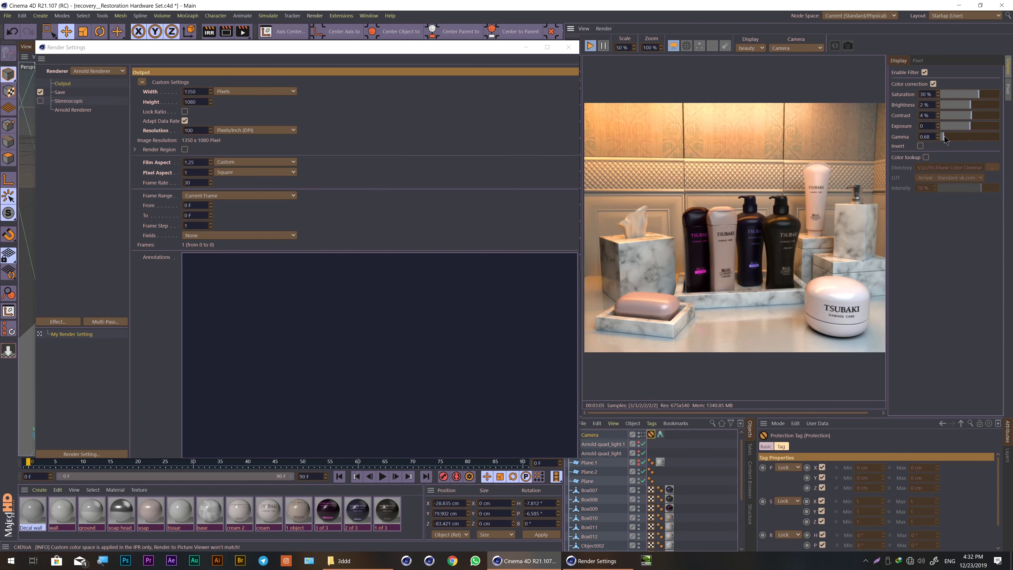
double_click(930, 137)
type("1")
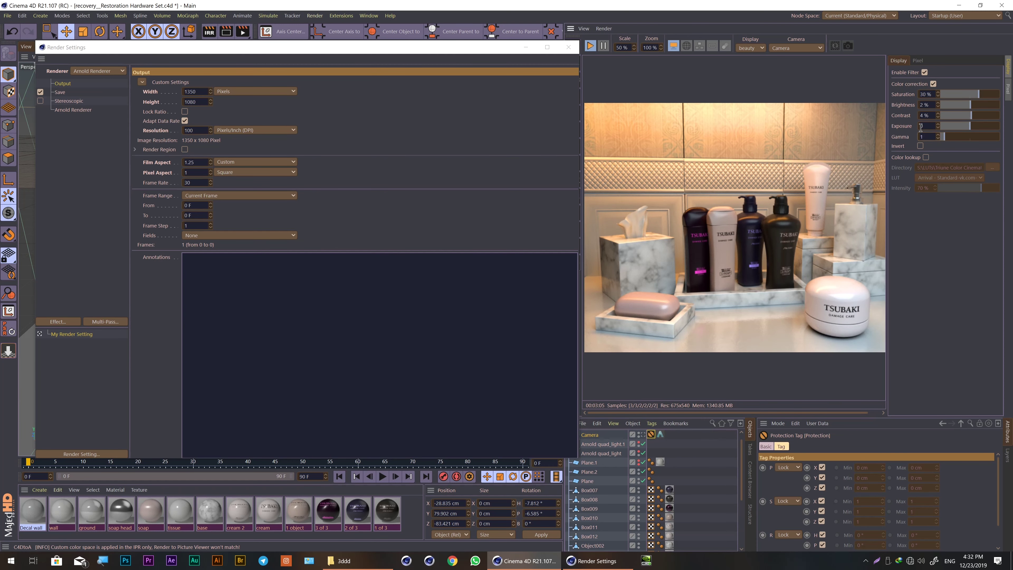
key("Return")
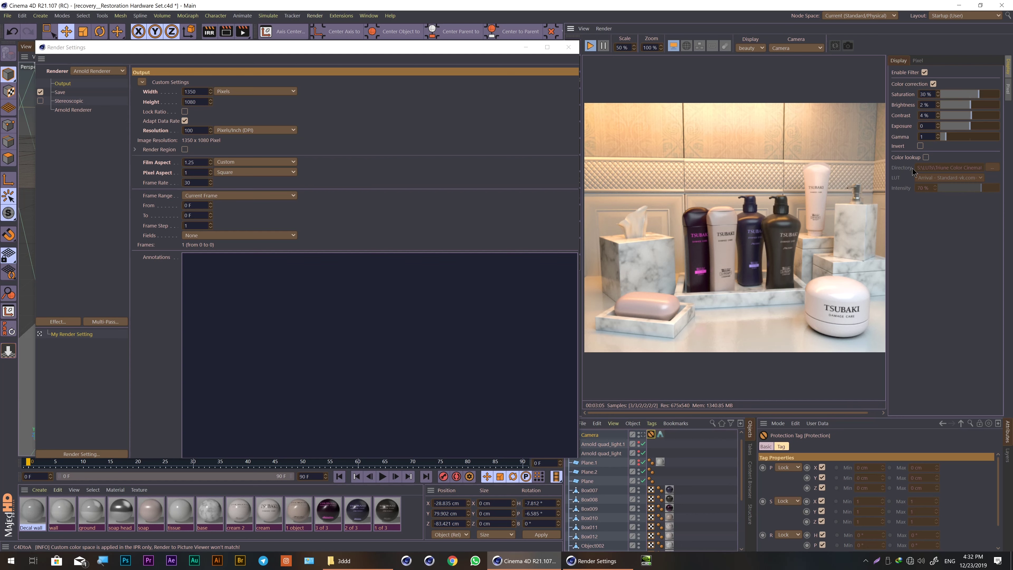
Enable colour lookup and apply the 10 Cloverfield Lane (warm) LUT preset.
left_click(925, 157)
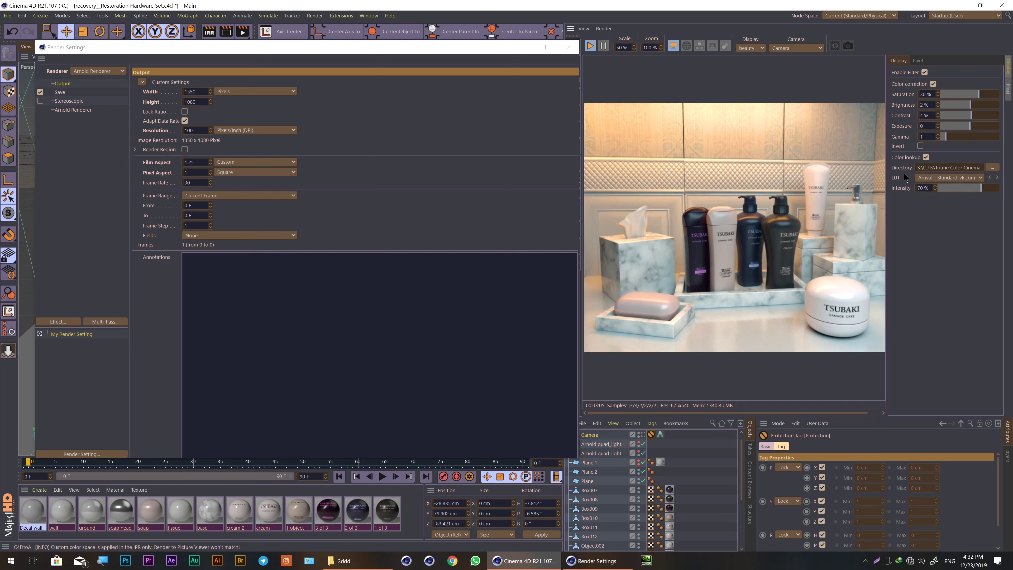
mouse_move(980, 189)
left_mouse_down()
mouse_move(956, 187)
mouse_move(990, 190)
left_mouse_up()
left_click(974, 177)
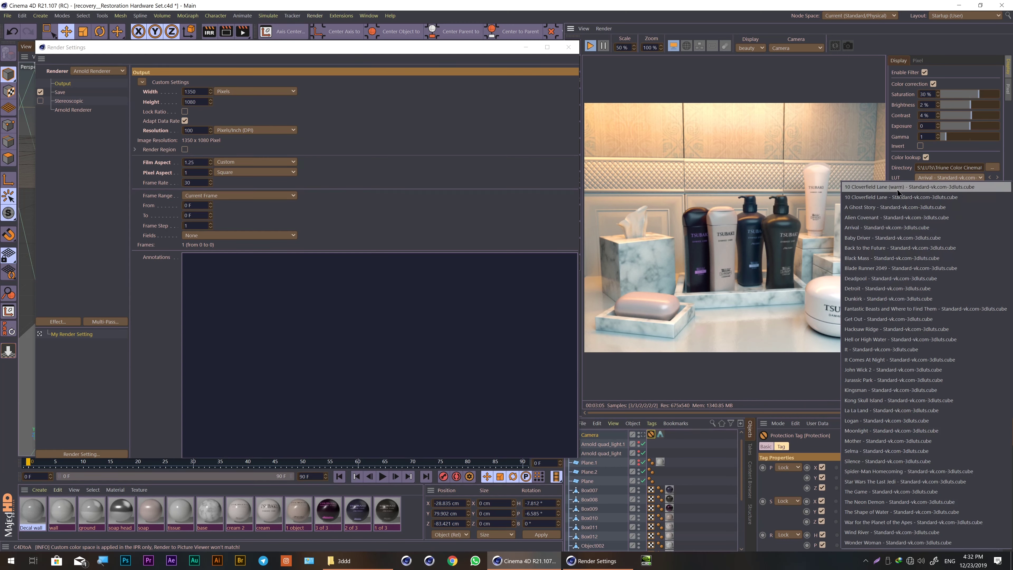
left_click(876, 187)
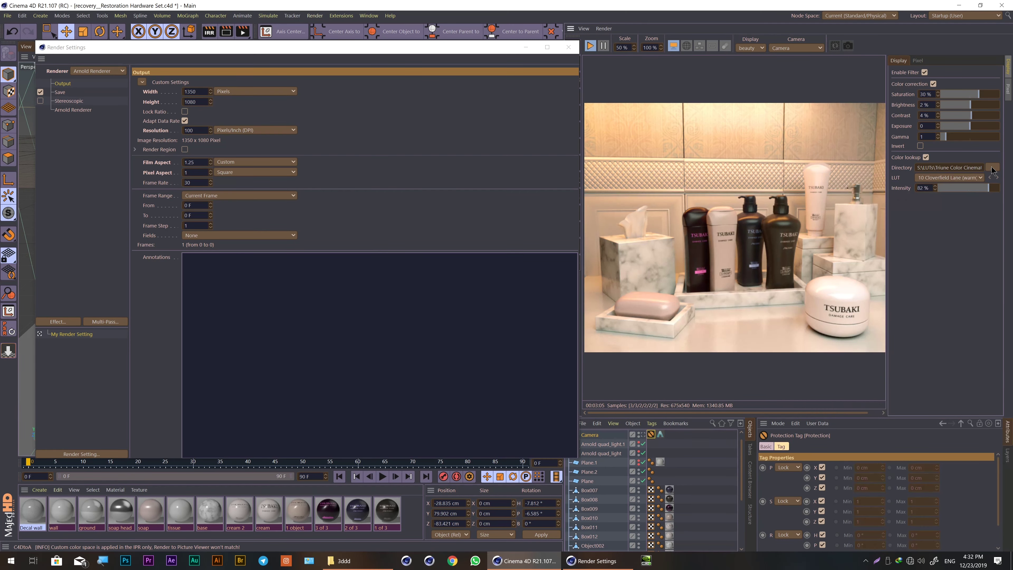
Step through LUT presets including Fantastic Beasts, Hell or High Water, John Wick 2 and La La Land.
left_click(996, 177)
left_click(996, 178)
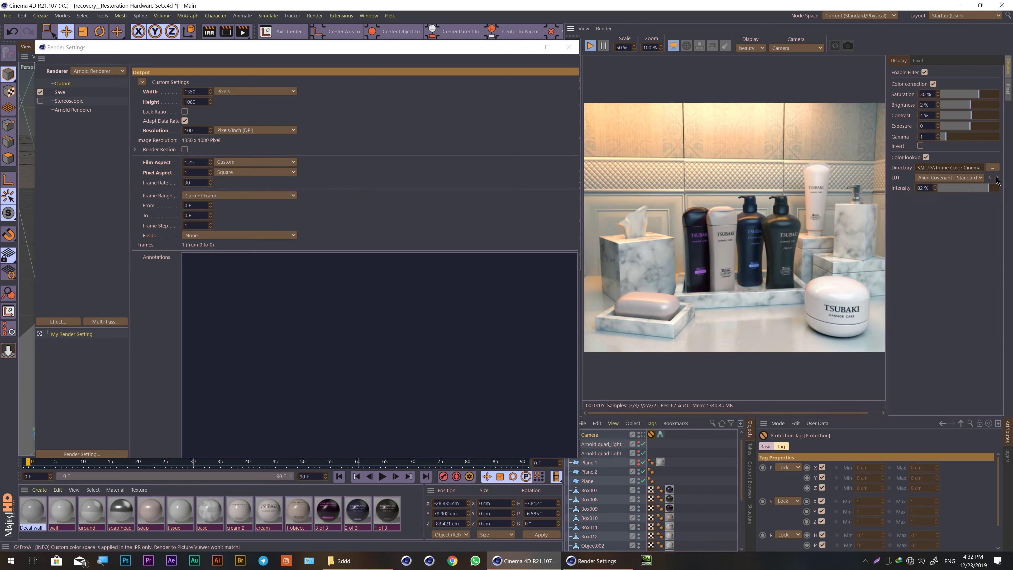
left_click(997, 177)
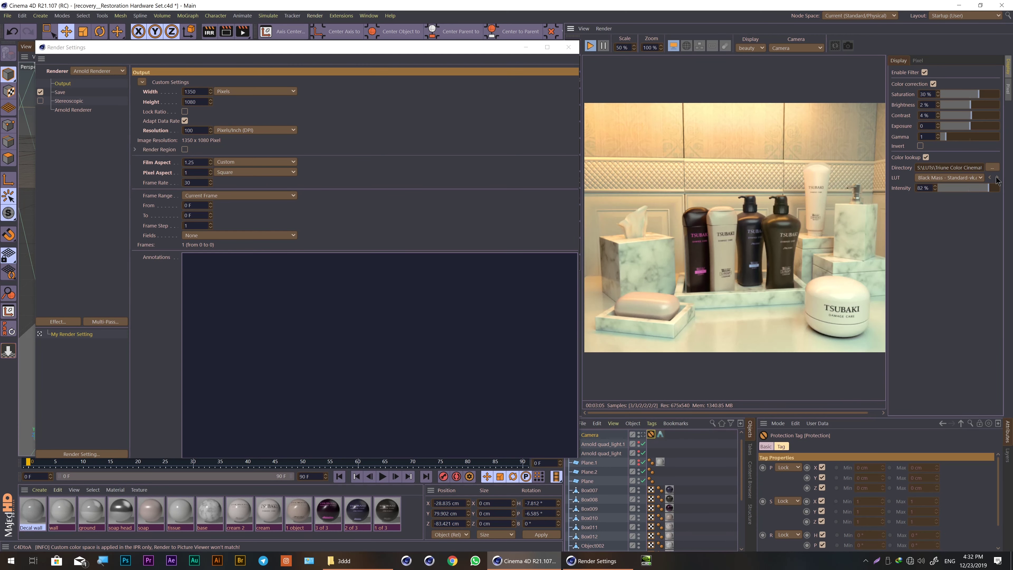
left_click(997, 177)
left_click(996, 178)
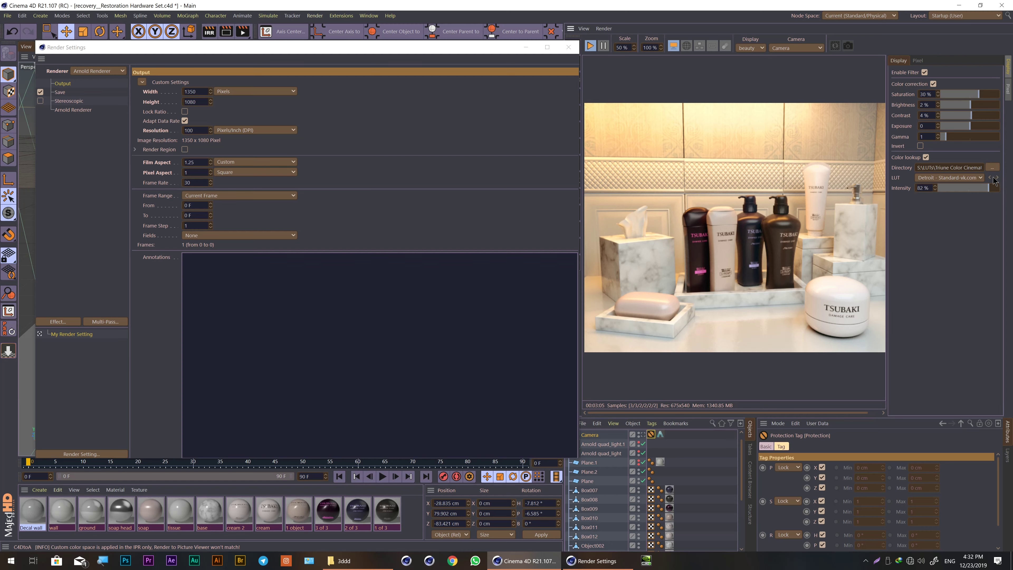
left_click(991, 178)
left_click(998, 179)
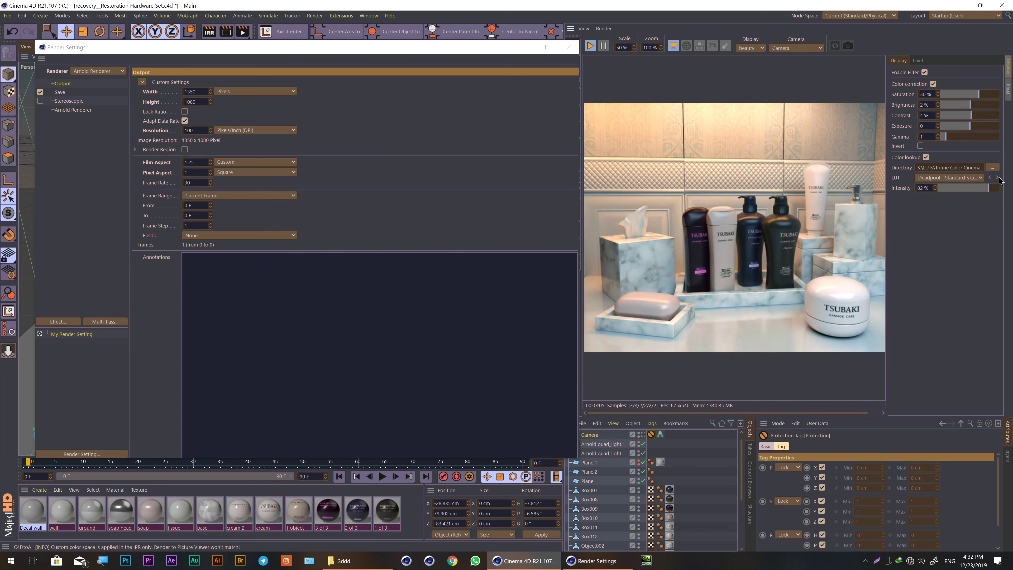
left_click(999, 179)
left_click(997, 177)
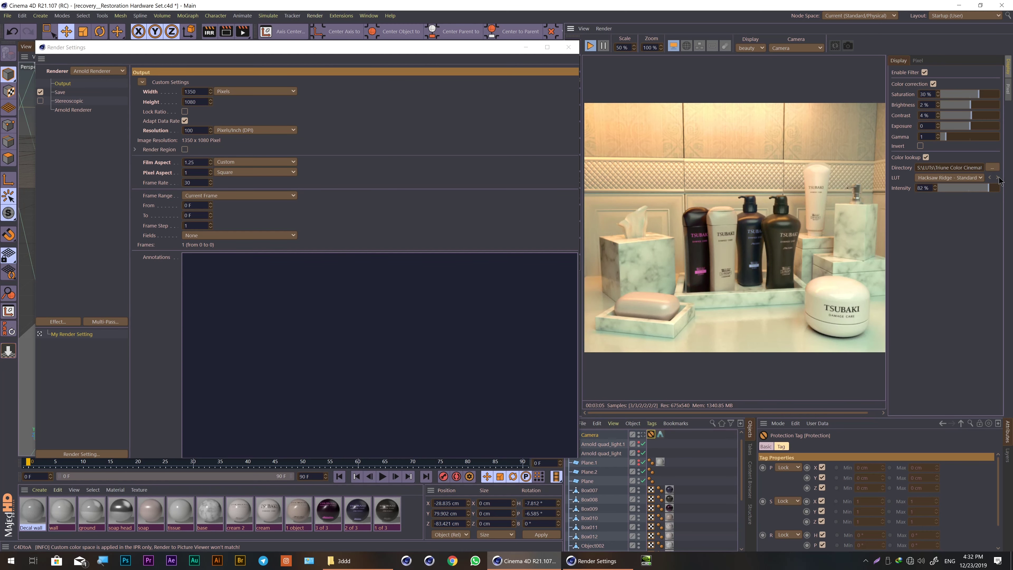
left_click(998, 177)
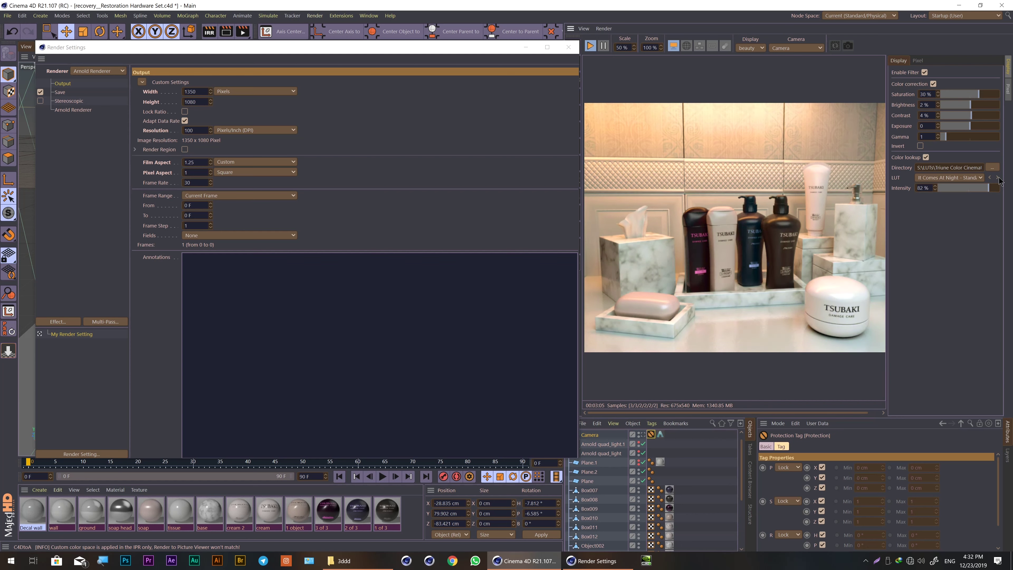
left_click(997, 178)
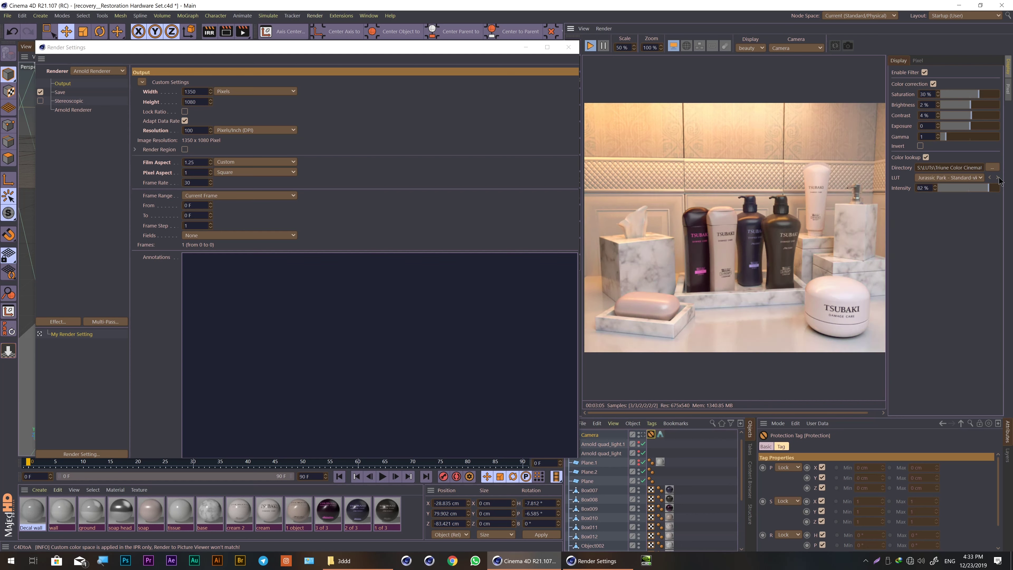
left_click(998, 177)
left_click(998, 178)
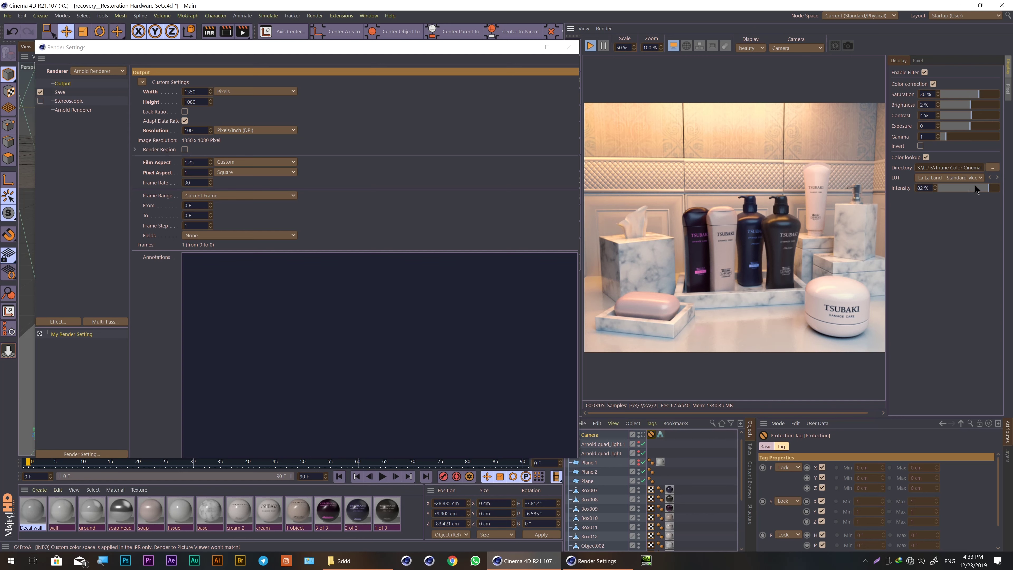
Switch the colour lookup to the Logan LUT at 66% intensity.
left_click_drag(988, 187, 984, 191)
left_click(996, 177)
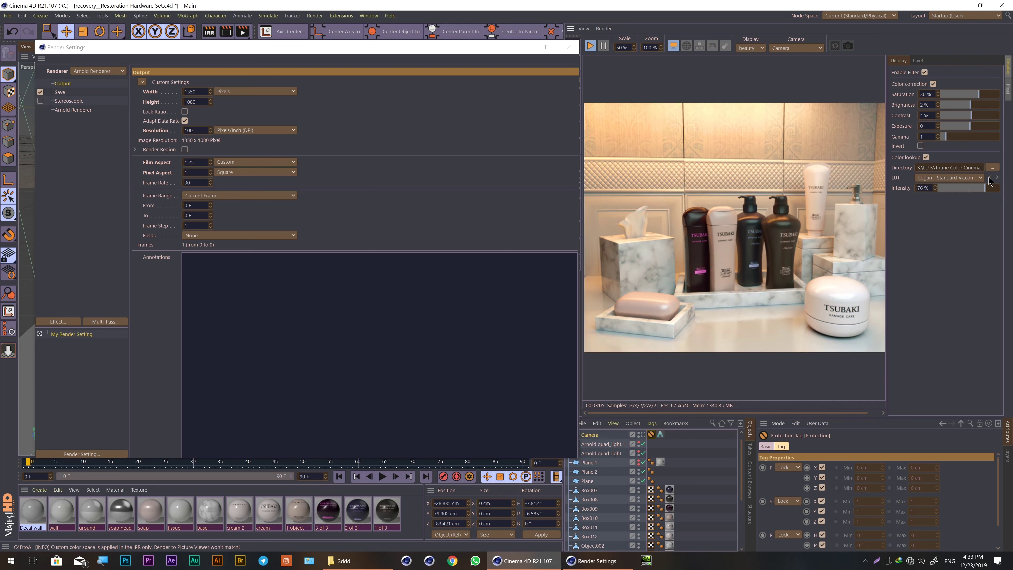
left_click_drag(984, 188, 977, 187)
left_click(961, 176)
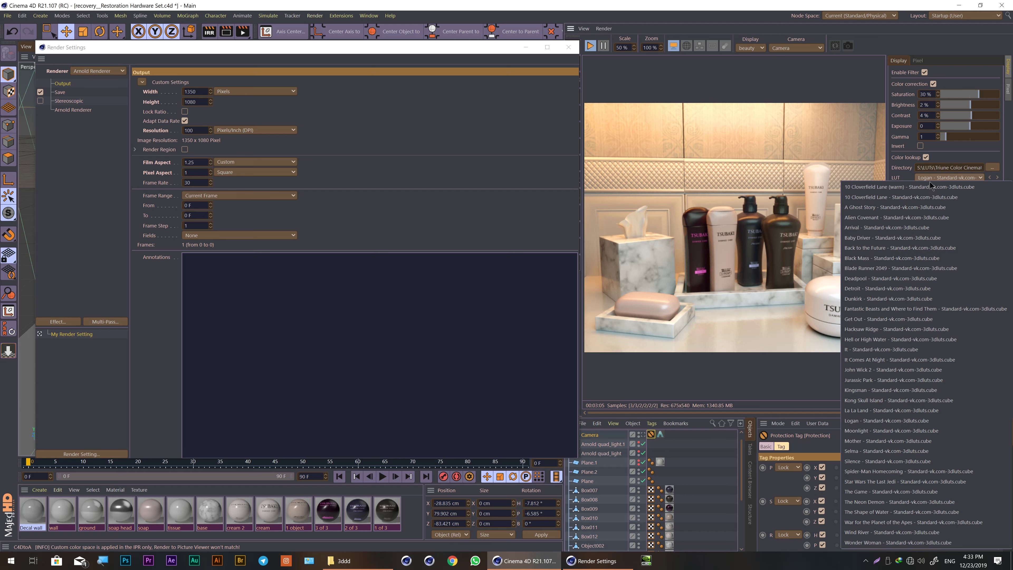
left_click(978, 170)
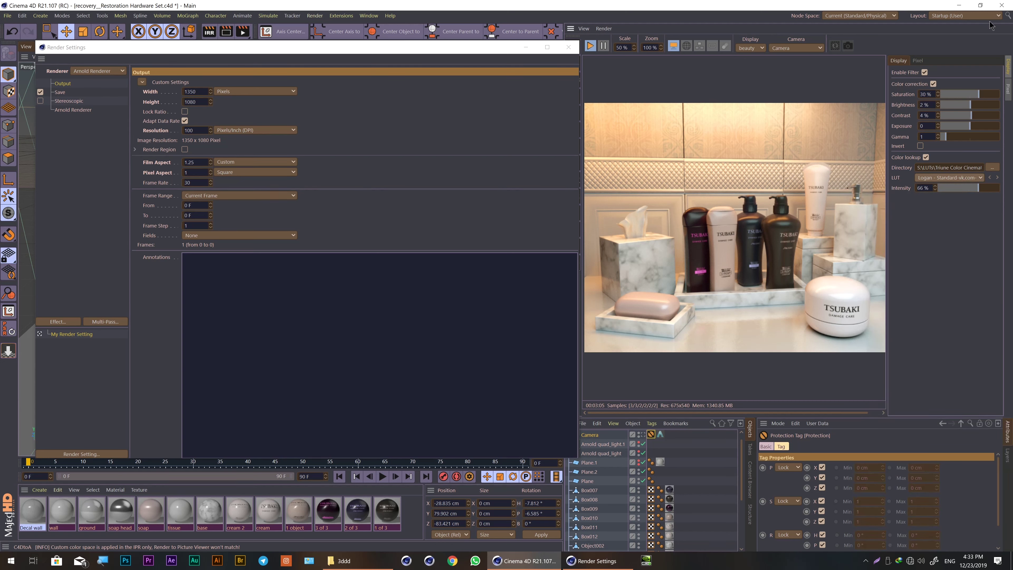
Collapse the display filter sidebar and fit the rendered image to the window.
left_click(1006, 67)
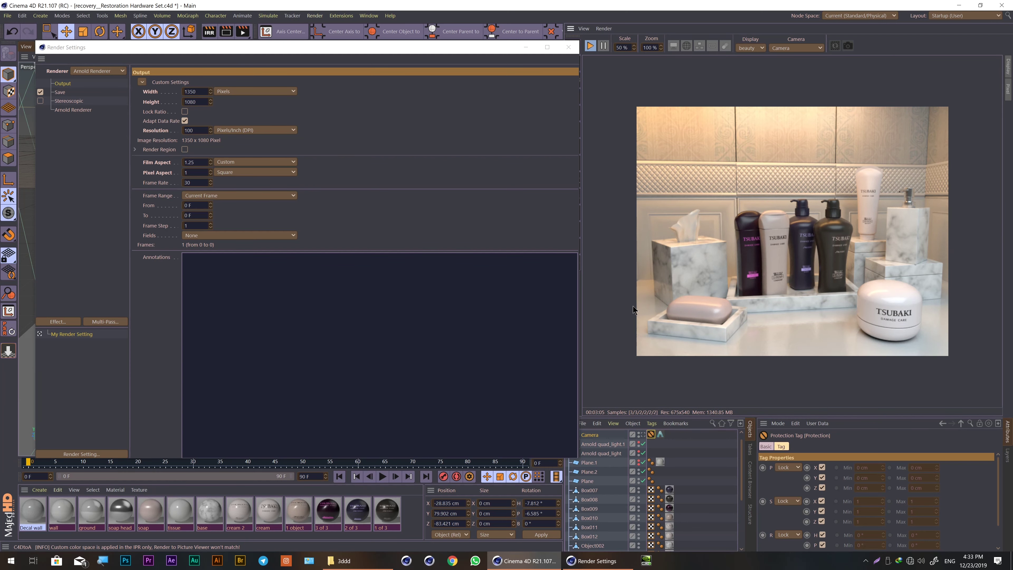
left_click(583, 28)
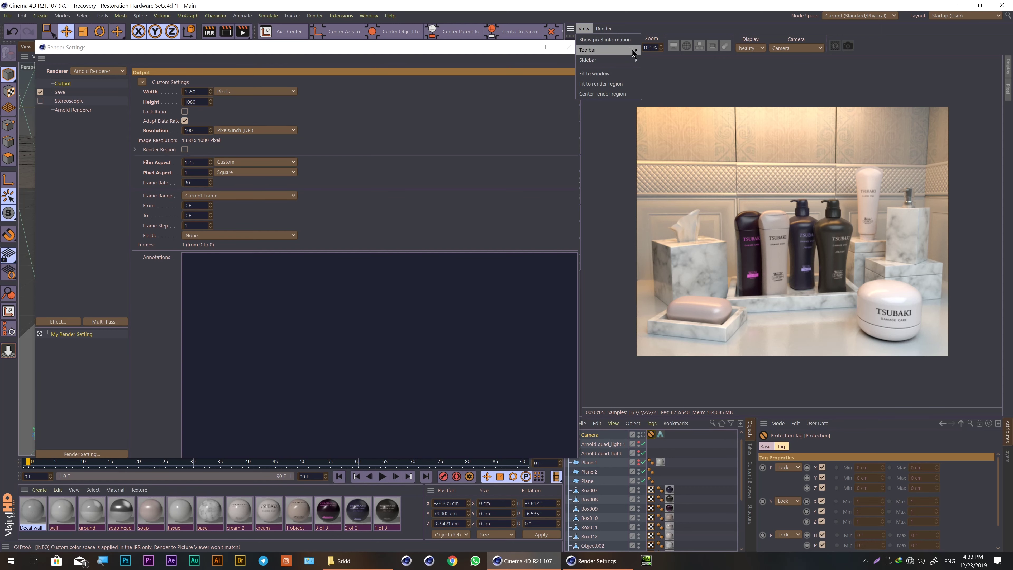
left_click(610, 76)
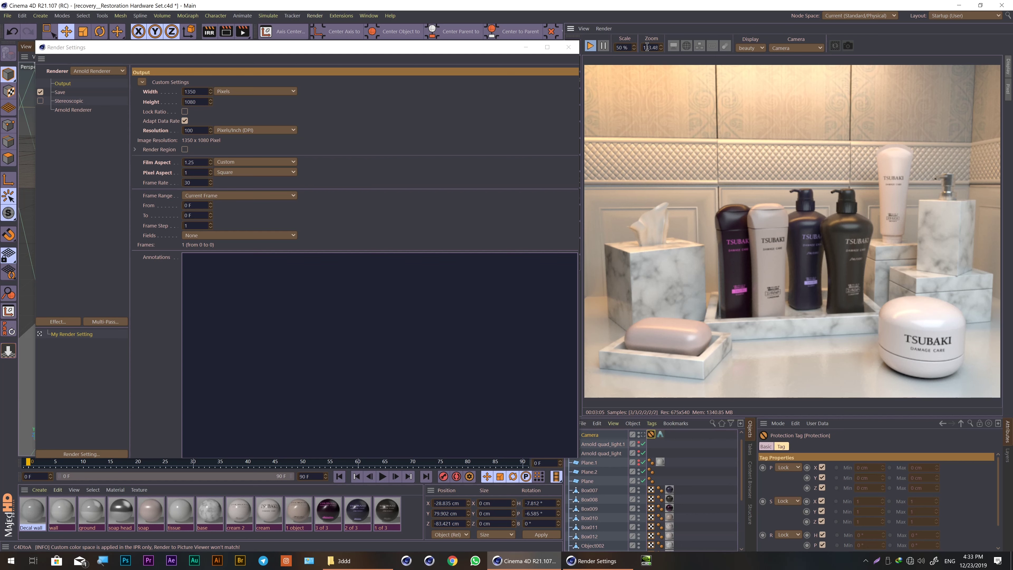
Set the IPR render view zoom to 100%.
left_click(584, 29)
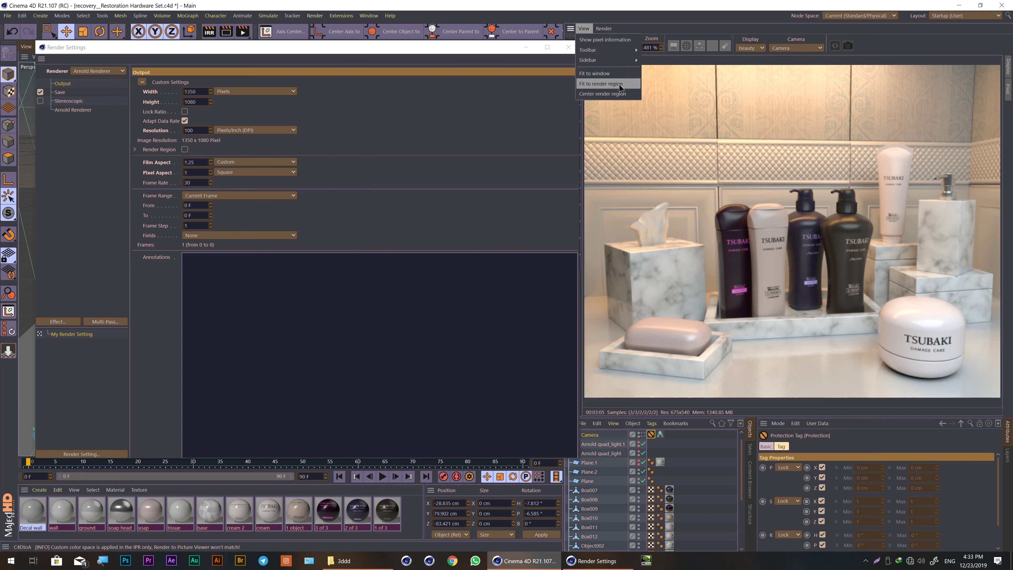
left_click(650, 28)
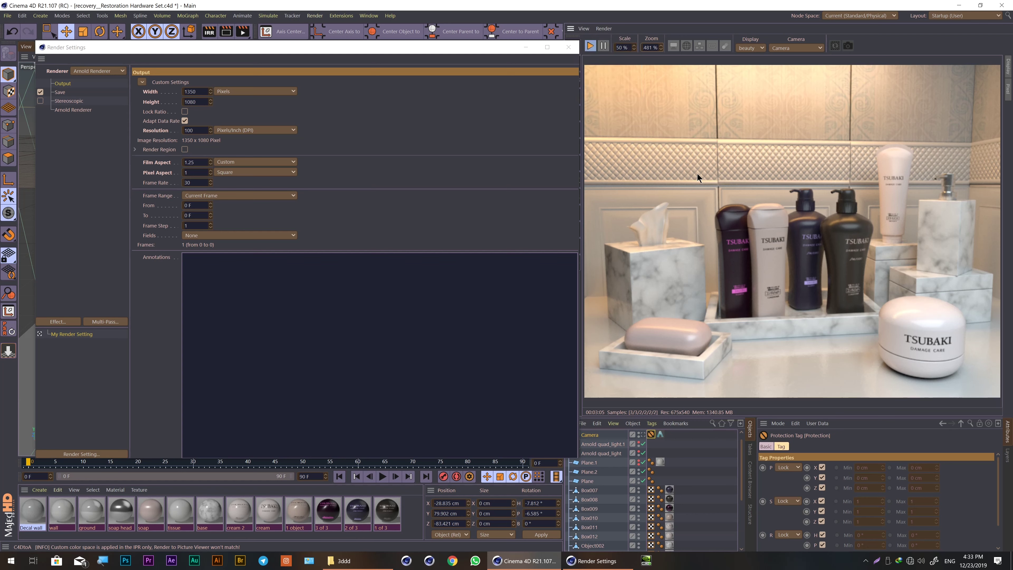
left_click(644, 48)
type("100")
key("Return")
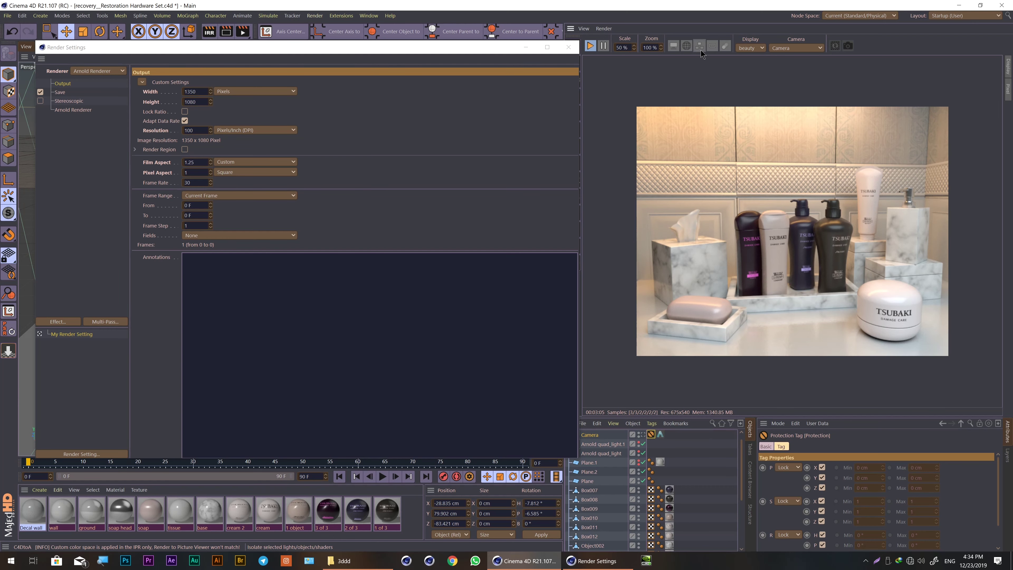
Turn on Render Region and drag the region box down to frame the row of bottles.
left_click(712, 46)
left_click_drag(637, 107, 840, 168)
left_click_drag(738, 138, 786, 225)
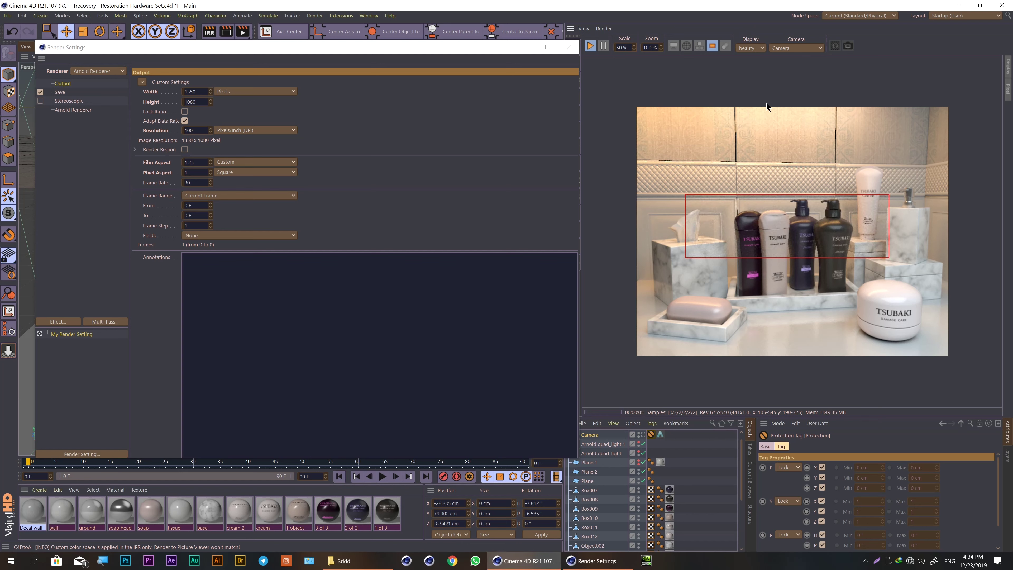
mouse_move(787, 226)
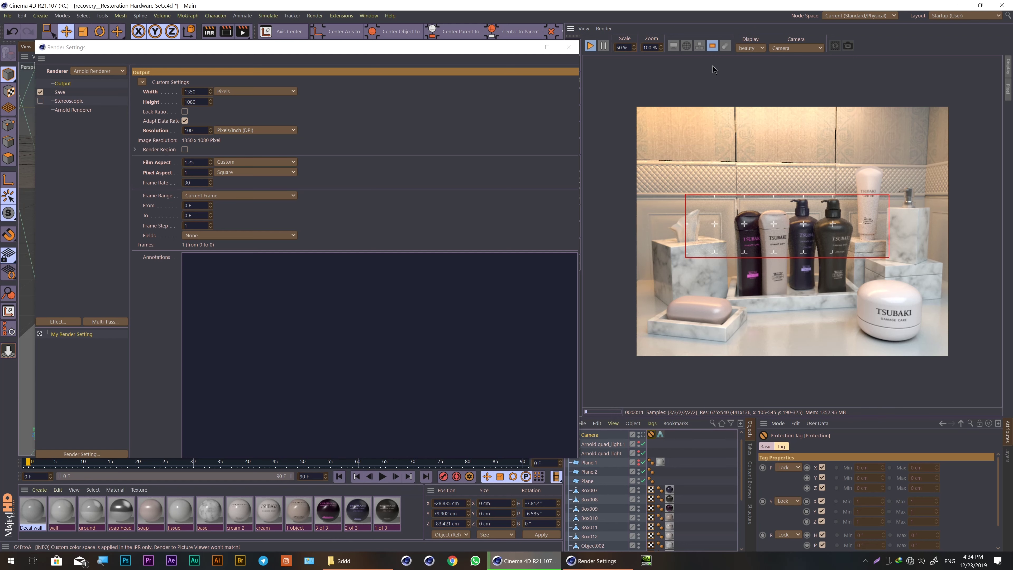
left_click(584, 28)
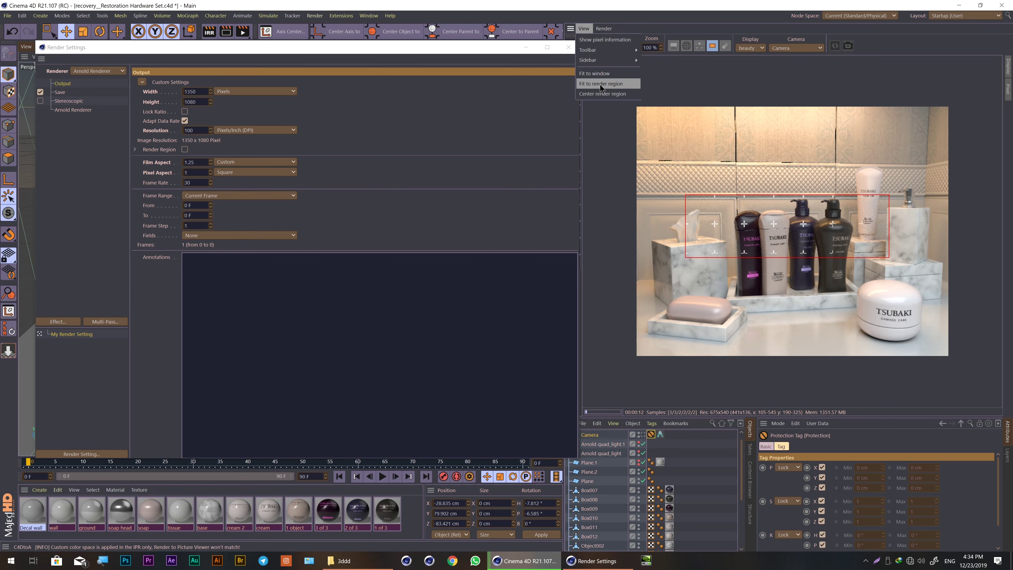
Fit the view to the render region, centre it, and resize the region from its left edge.
left_click(613, 87)
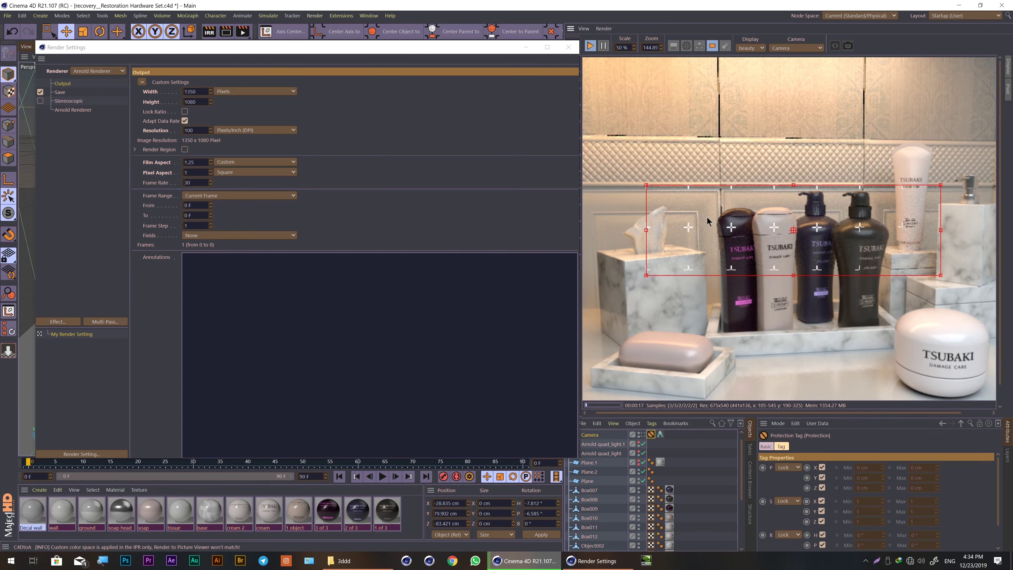
scroll(763, 227, "down", 2)
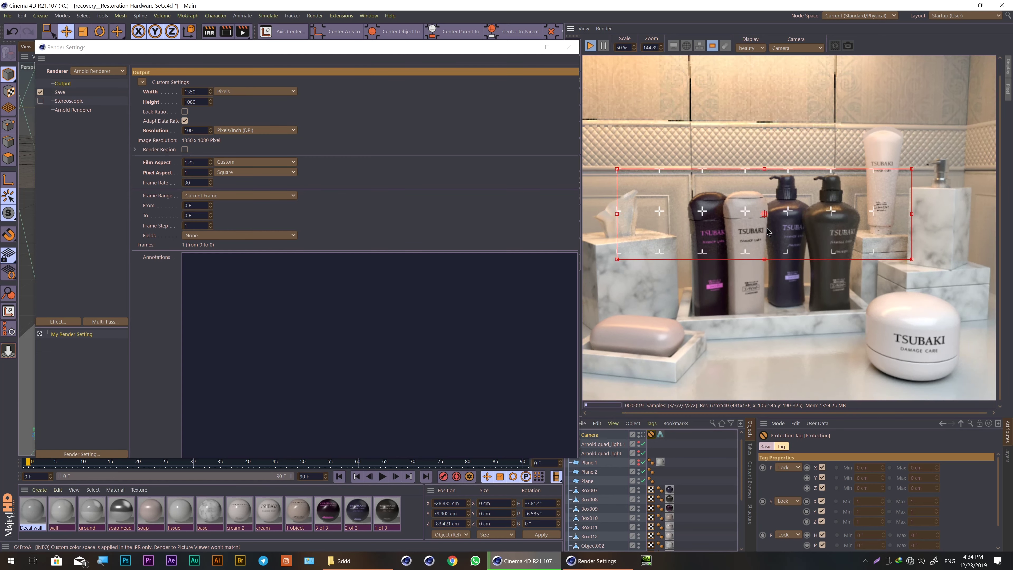
scroll(765, 229, "down", 2)
scroll(767, 229, "up", 3)
scroll(766, 229, "down", 3)
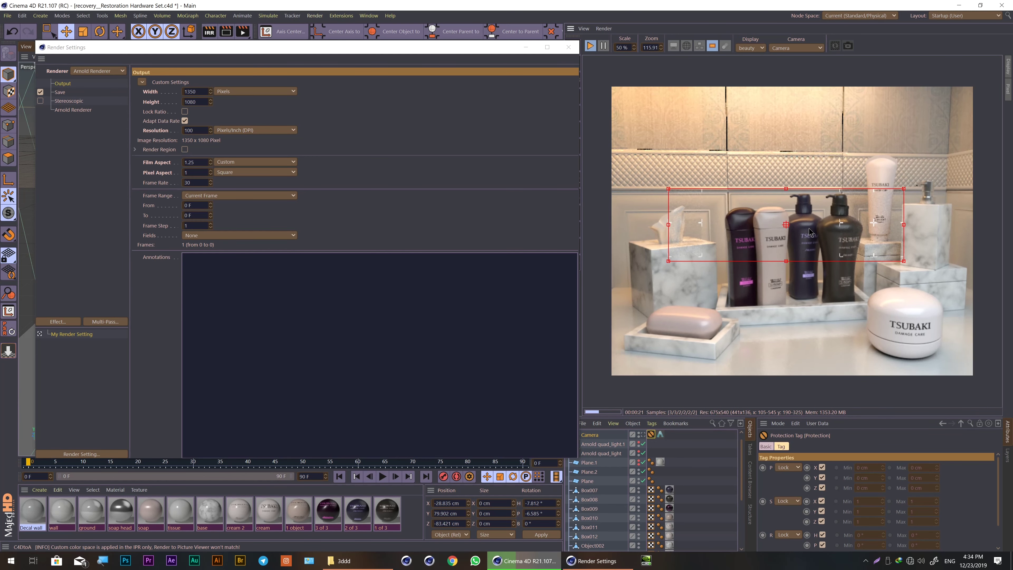
scroll(766, 229, "up", 2)
left_click(583, 29)
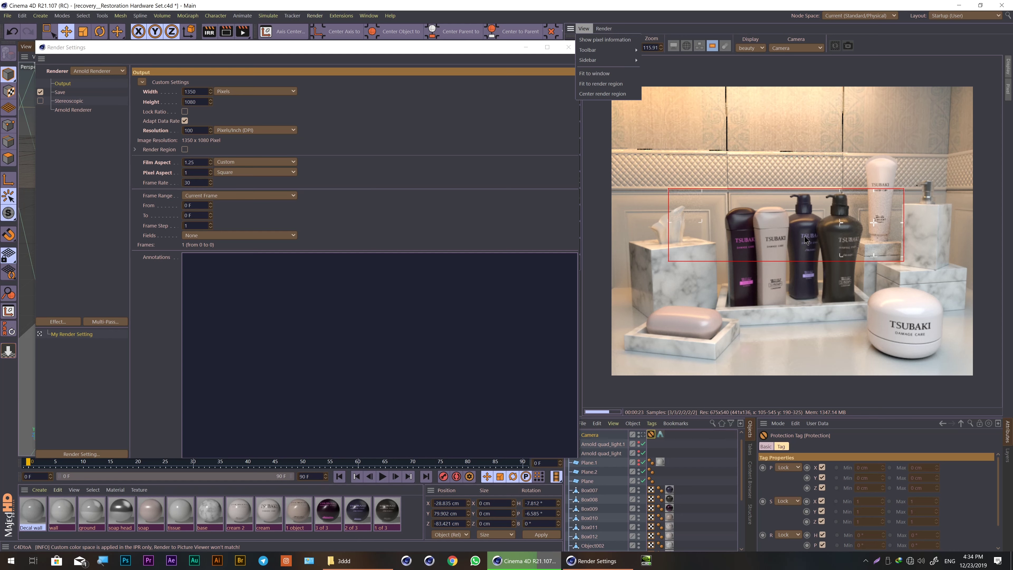
left_click(797, 233)
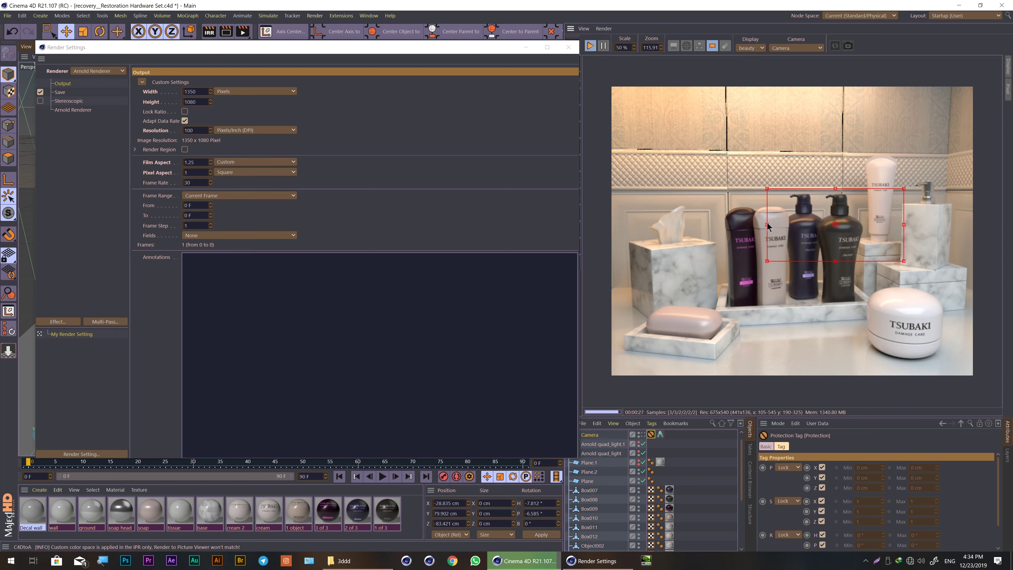
mouse_move(669, 224)
left_mouse_down()
mouse_move(766, 224)
mouse_move(835, 176)
left_mouse_up()
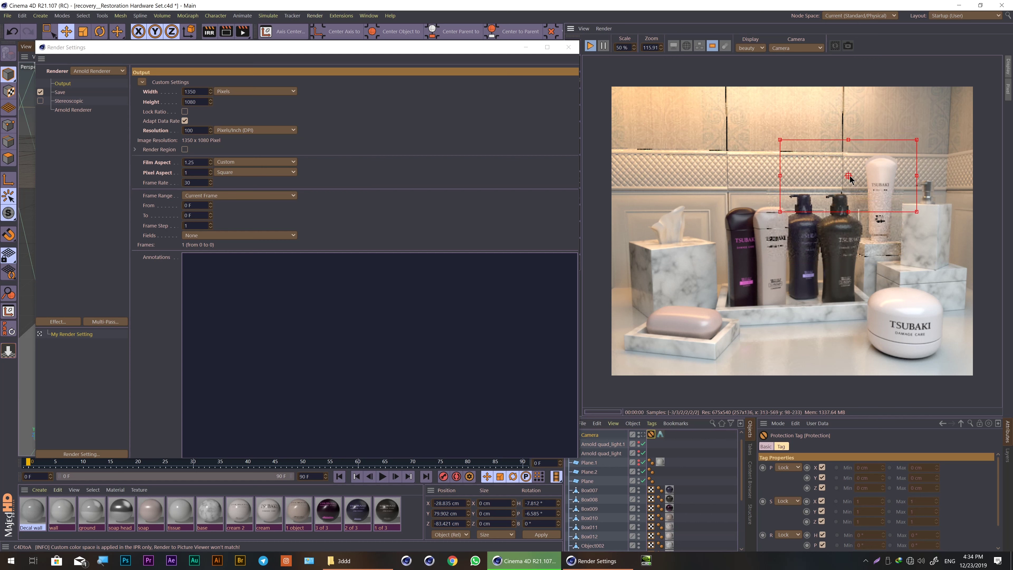
Move the render region down-left, then up over the bottle tops, recentring the view each time.
left_click(584, 28)
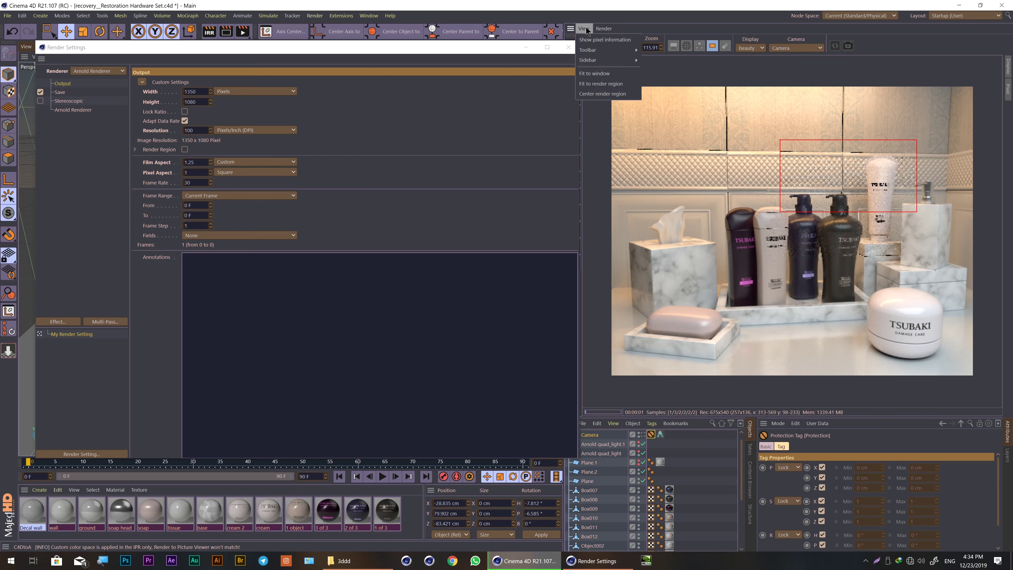
left_click(612, 96)
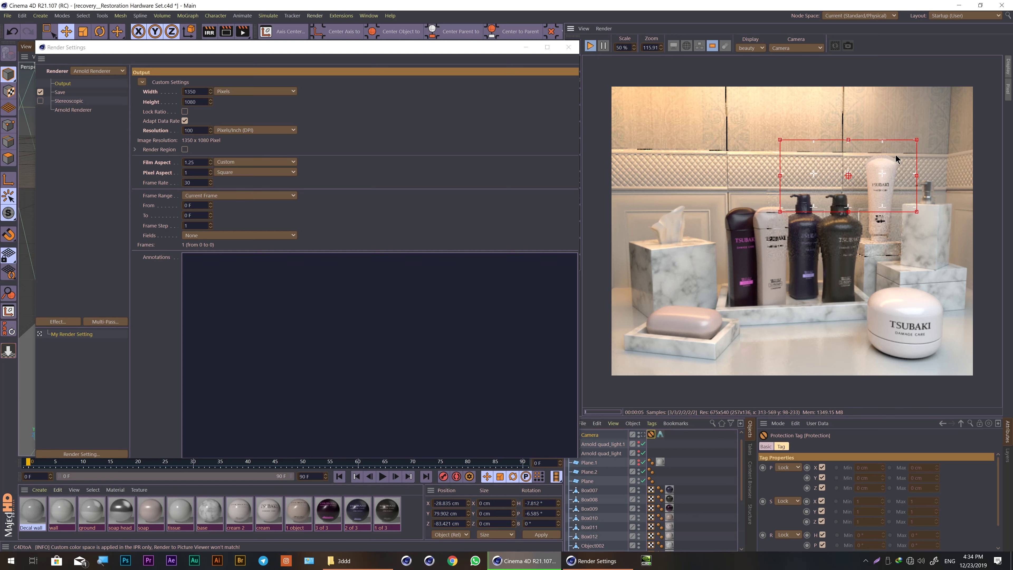
mouse_move(847, 176)
left_click_drag(848, 179, 767, 251)
left_click(584, 28)
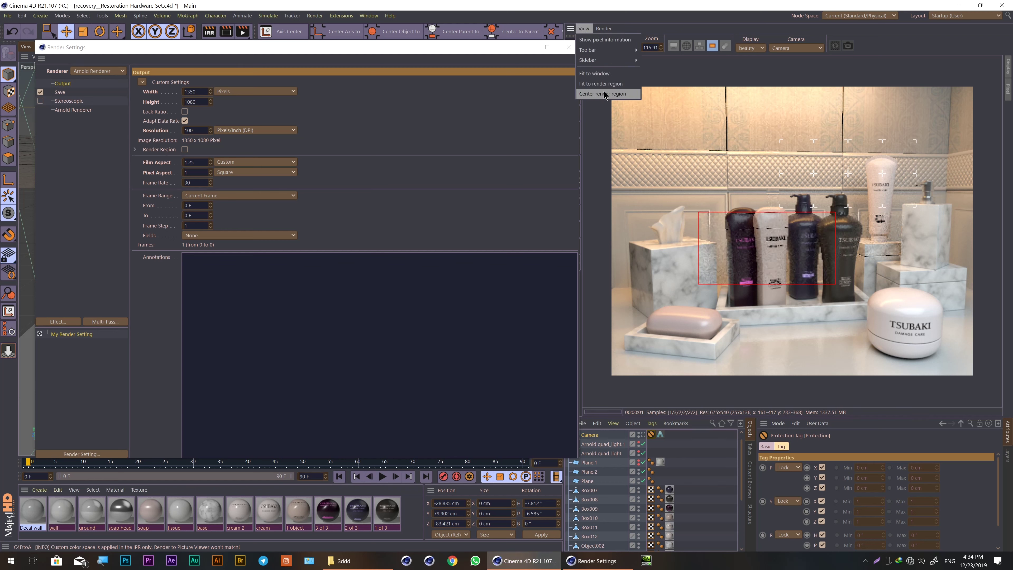
left_click(619, 94)
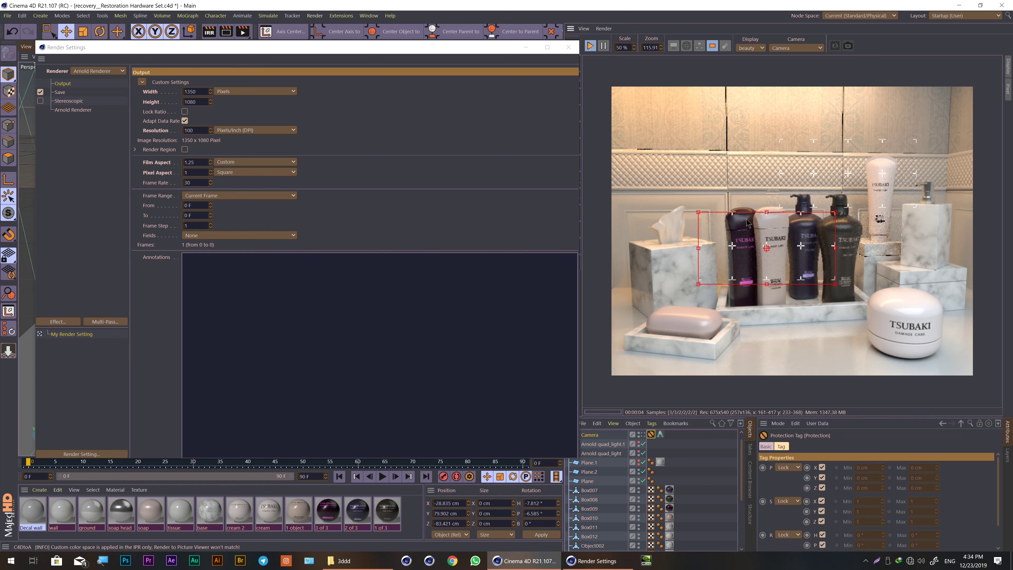
left_click_drag(766, 250, 786, 213)
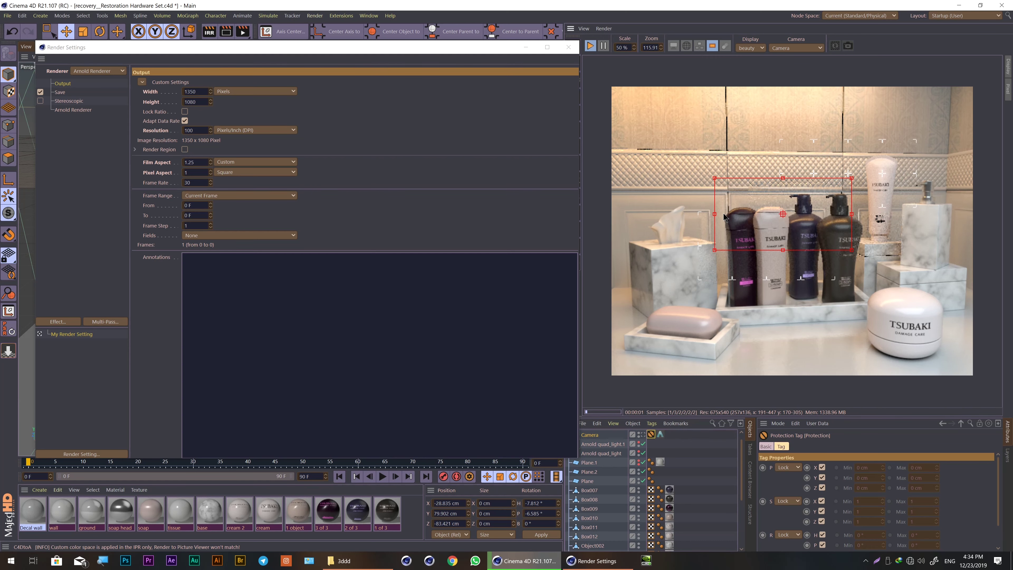
Draw a smaller render region over the two leftmost Tsubaki bottles and centre the view on it.
scroll(760, 215, "up", 5)
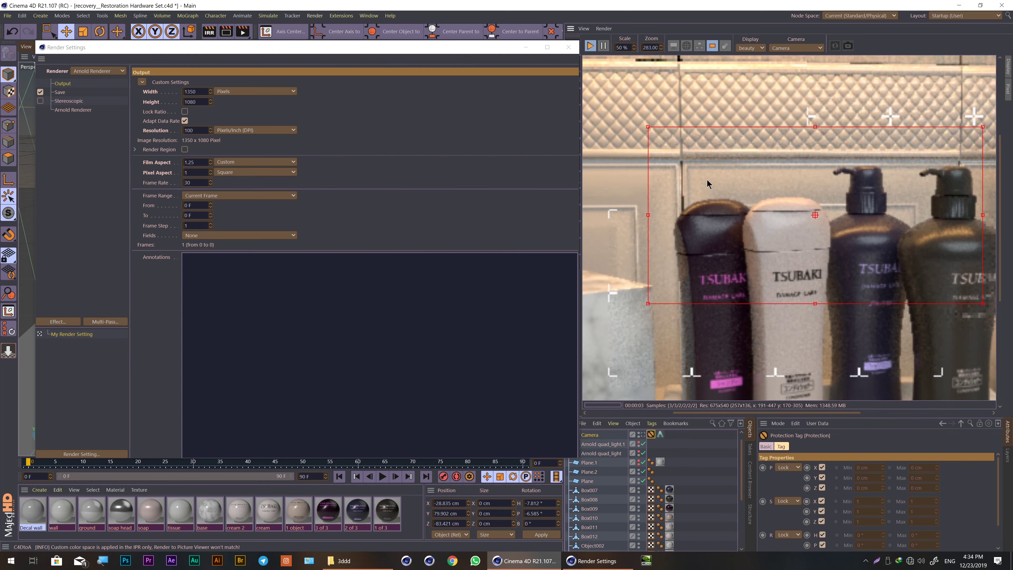
mouse_move(624, 201)
left_mouse_down()
mouse_move(783, 284)
mouse_move(786, 300)
left_mouse_up()
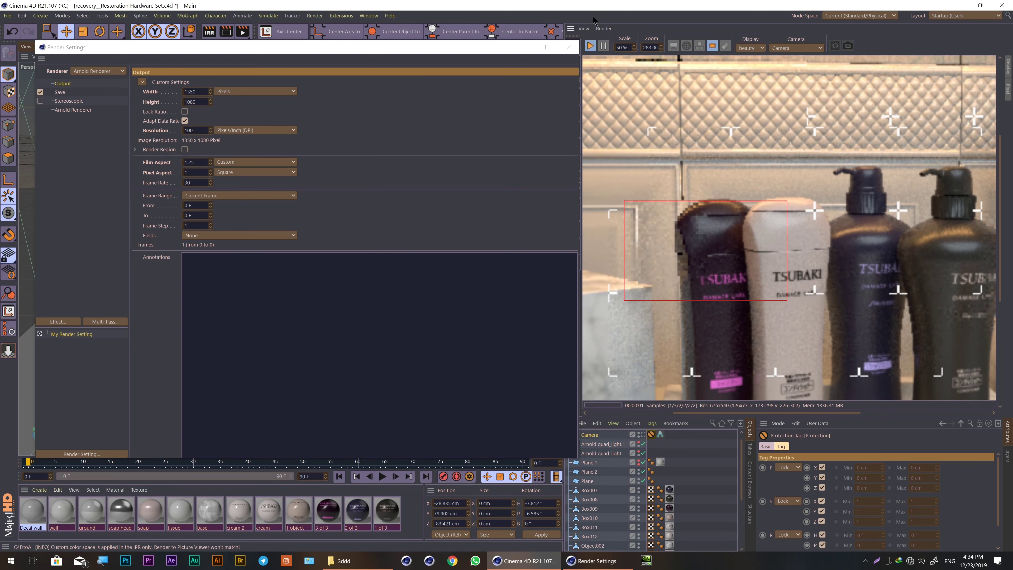
left_click(586, 28)
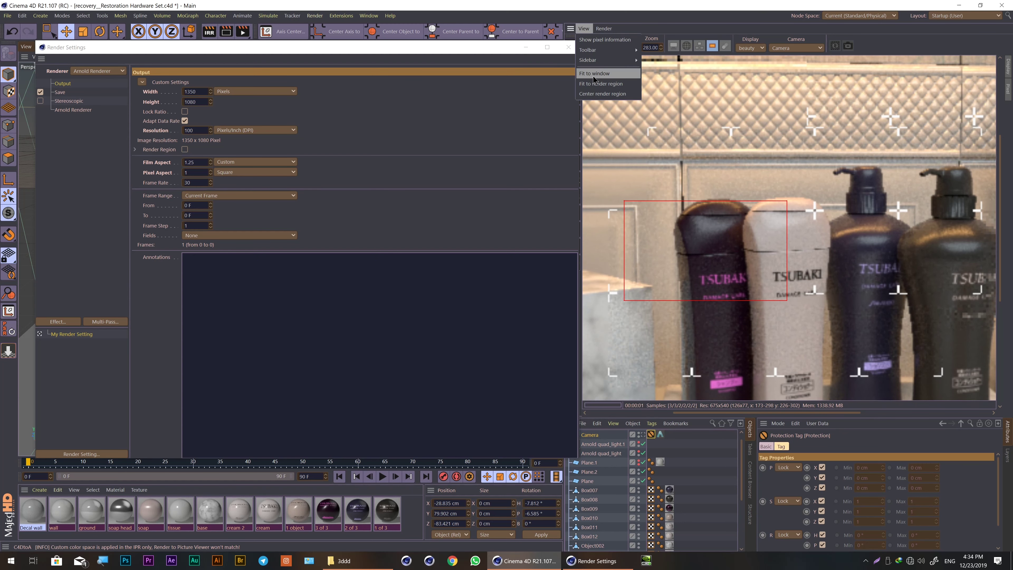
left_click(598, 95)
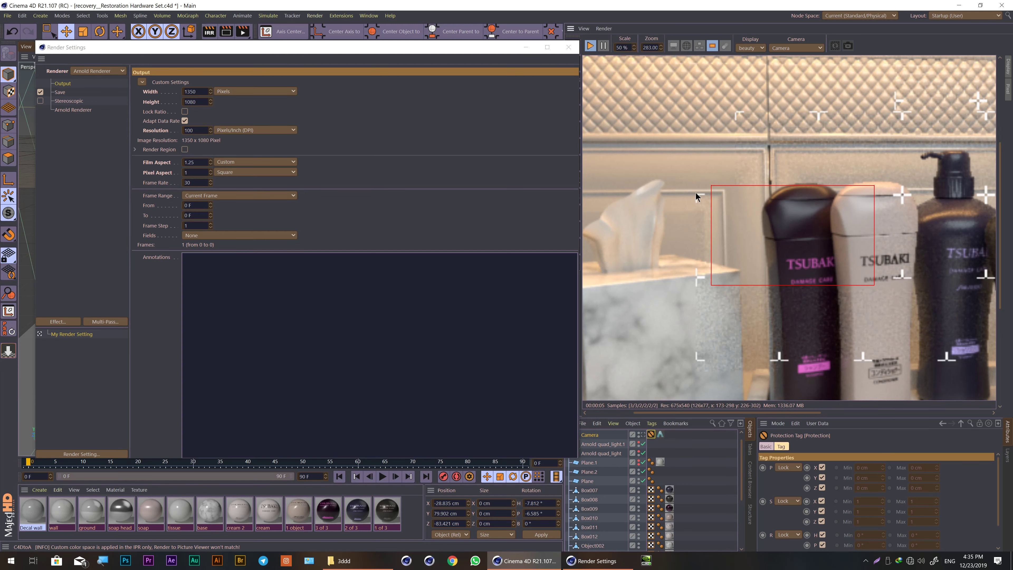
scroll(798, 180, "down", 3)
scroll(718, 139, "down", 2)
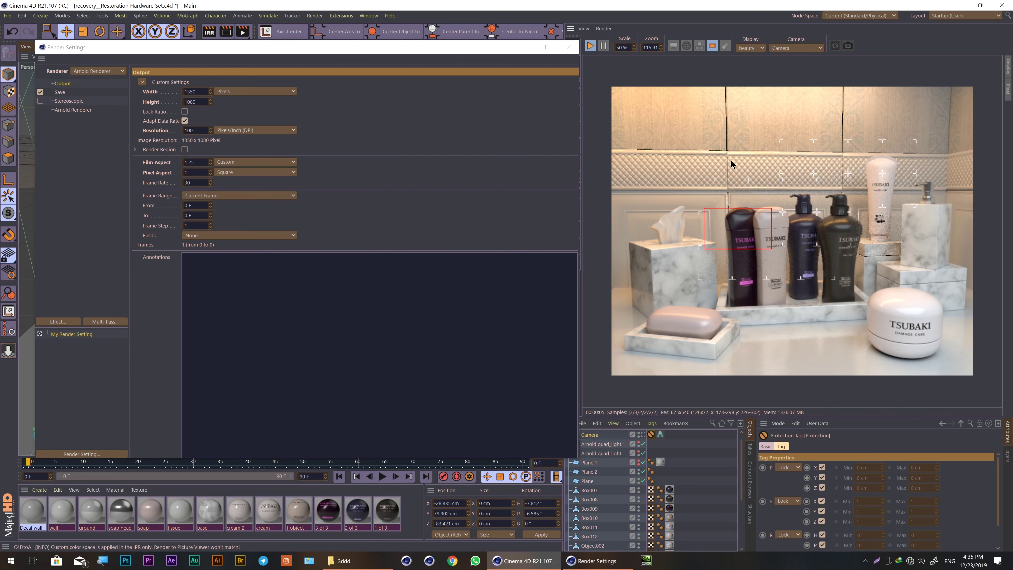
Turn off region rendering, enable Render all AOVs, and keep the beauty pass displayed.
left_click(712, 46)
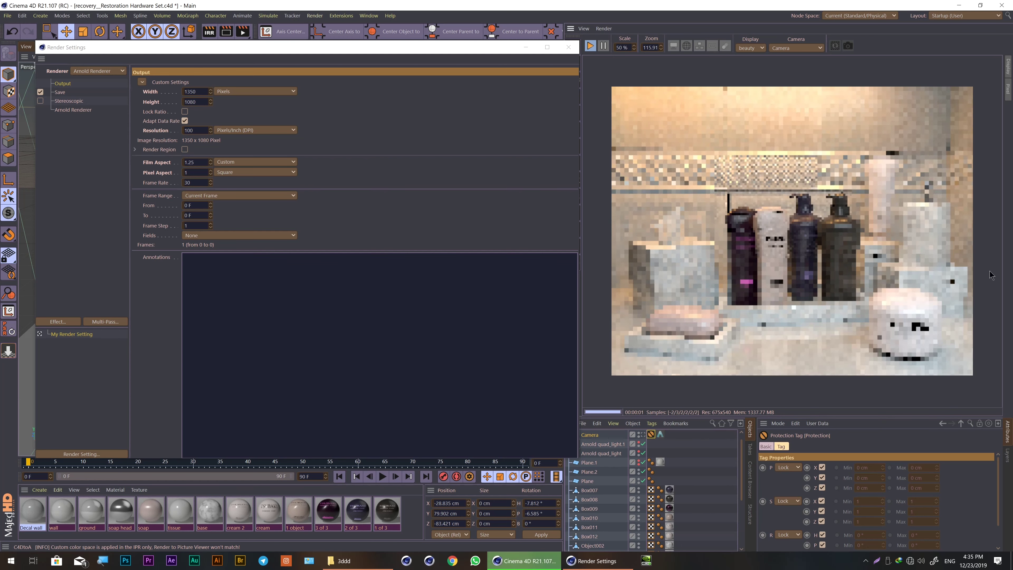
left_click(586, 28)
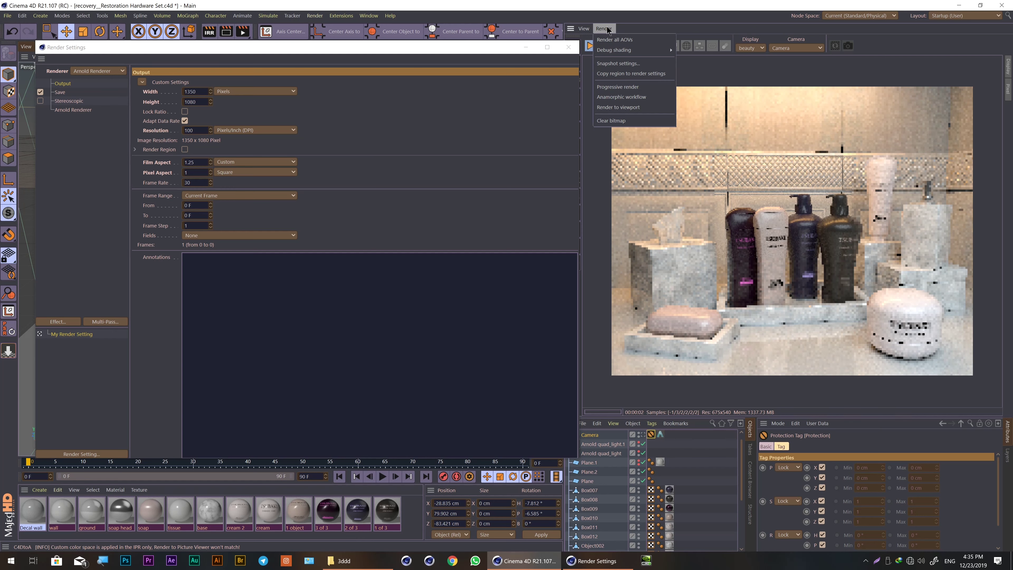
left_click(630, 38)
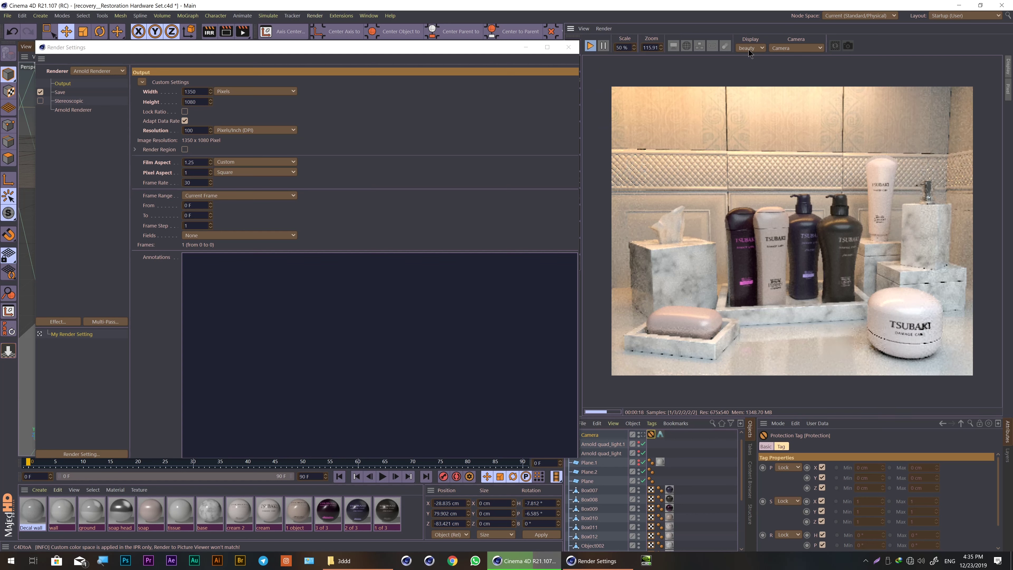
left_click(751, 47)
left_click(747, 58)
In the Arnold Renderer AOV settings, search 'di' and activate the diffuse AOV.
left_click(72, 110)
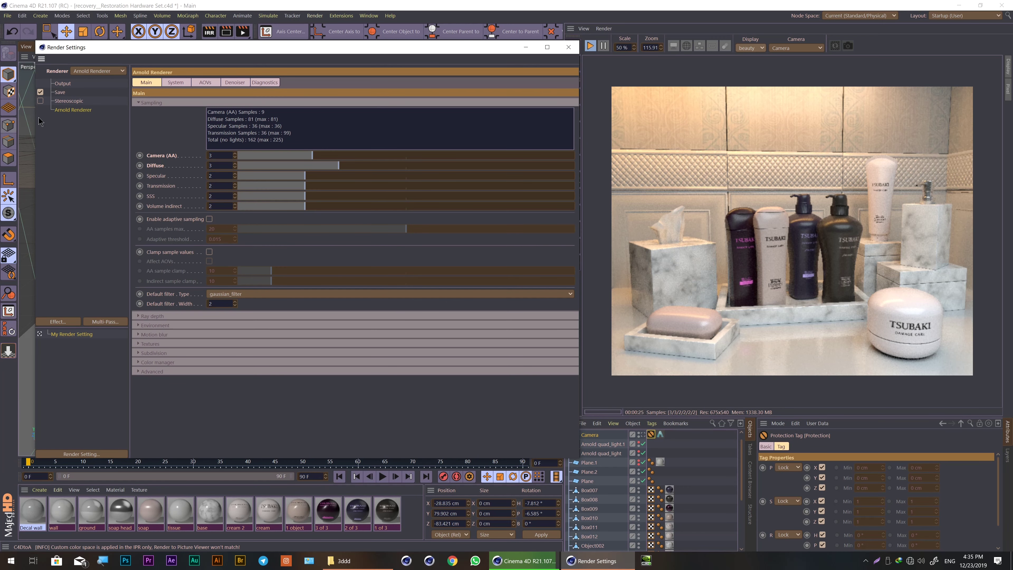
left_click(205, 82)
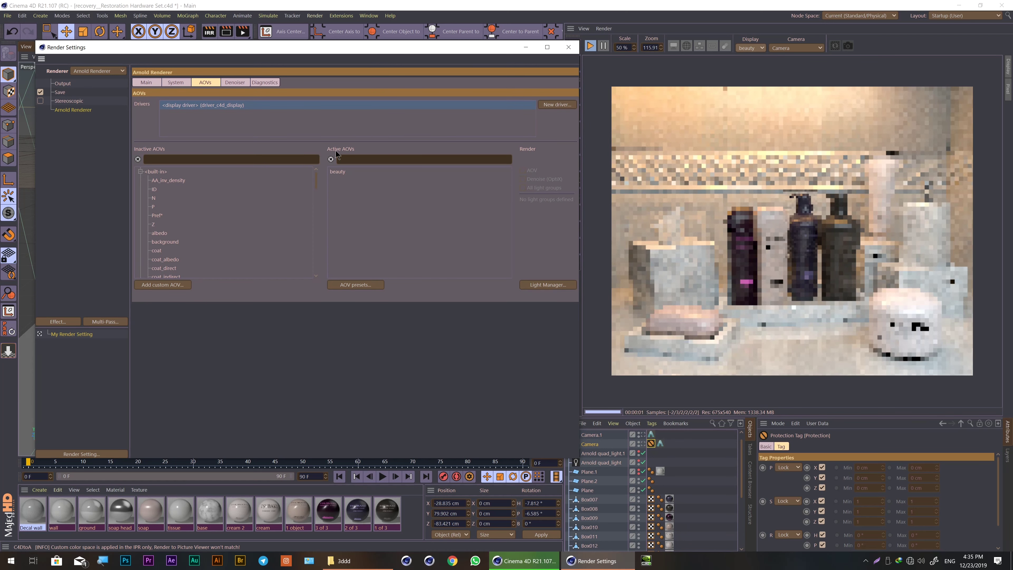
left_click(188, 160)
type("d")
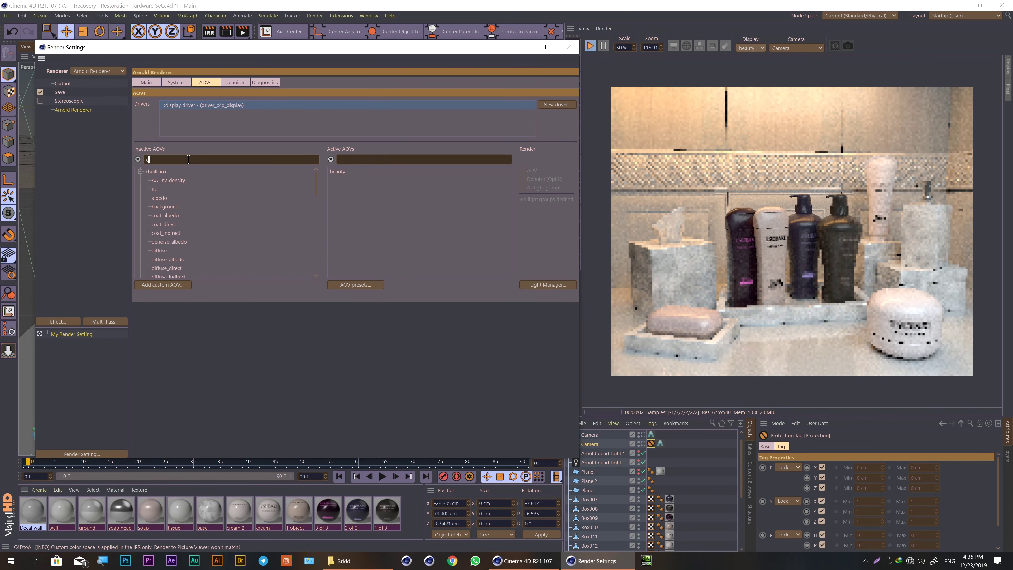
type("i")
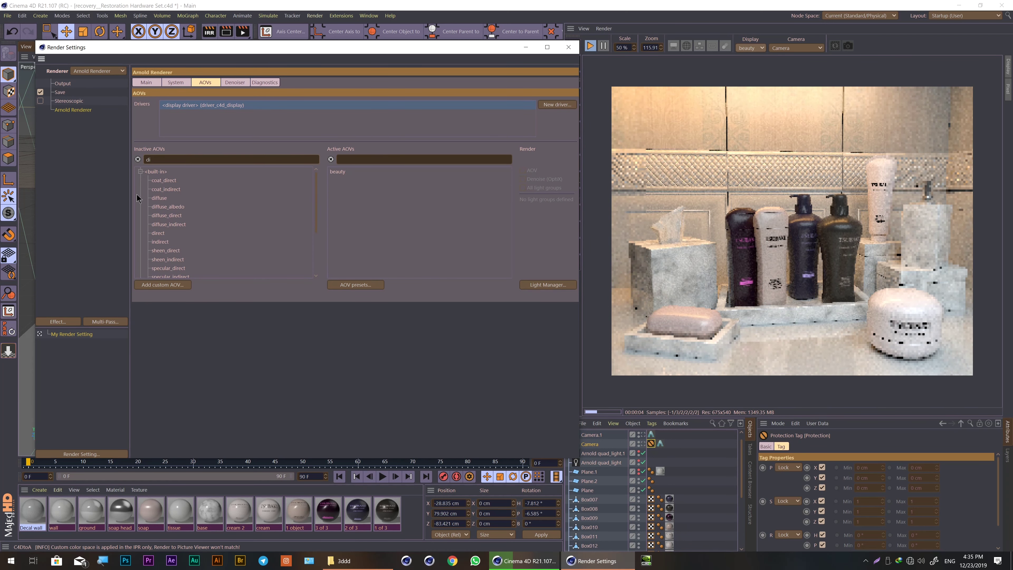
left_click(160, 198)
double_click(159, 198)
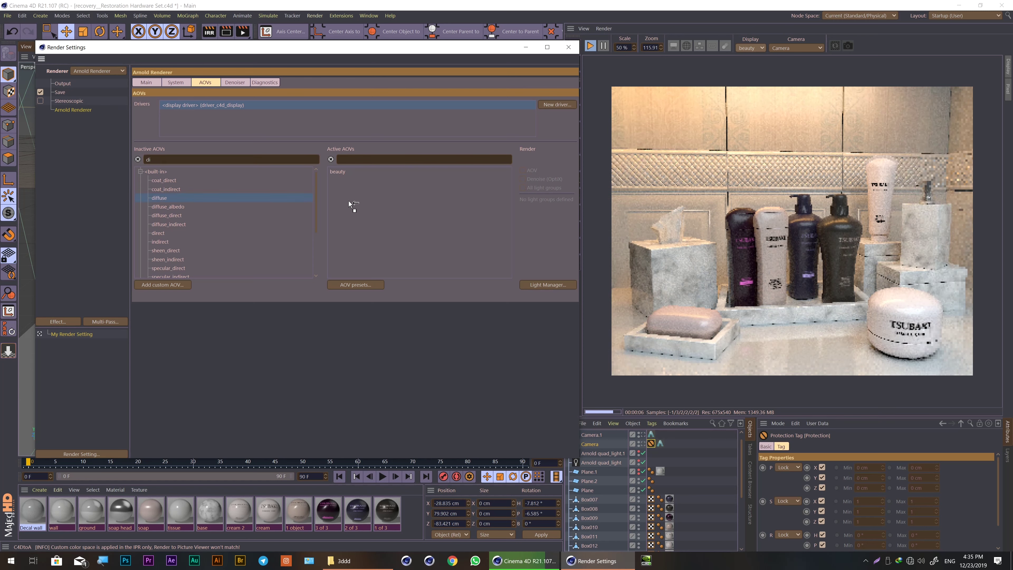
Search 'sp' and add the specular and specular_indirect AOVs to Active AOVs.
double_click(149, 160)
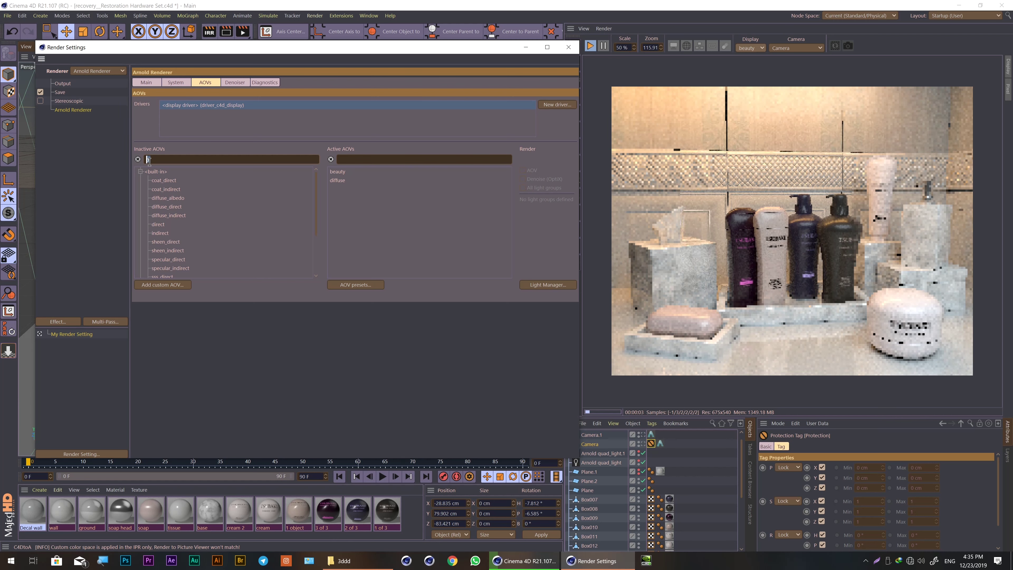
type("sp")
left_click(157, 181)
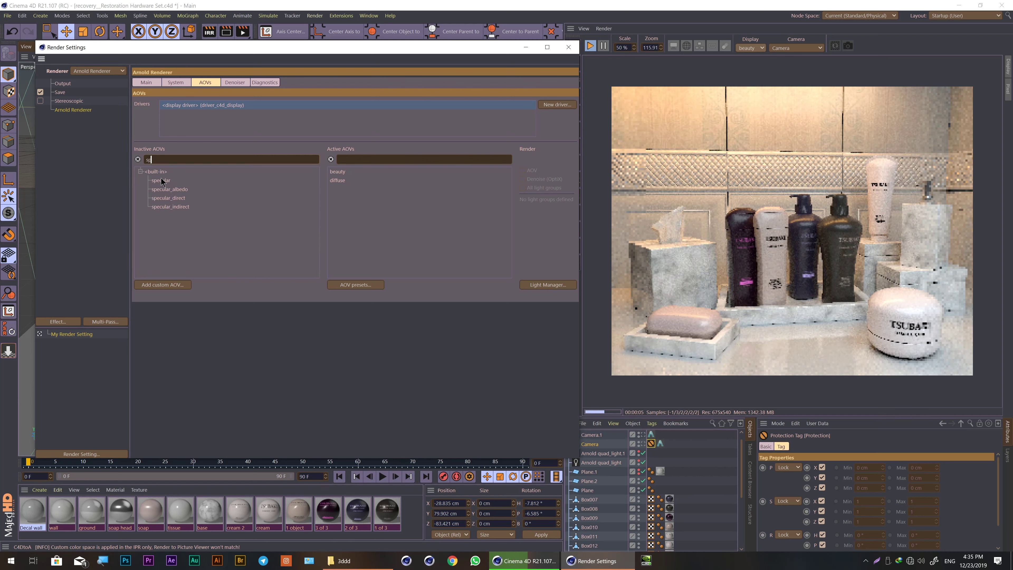
left_click_drag(158, 183, 351, 199)
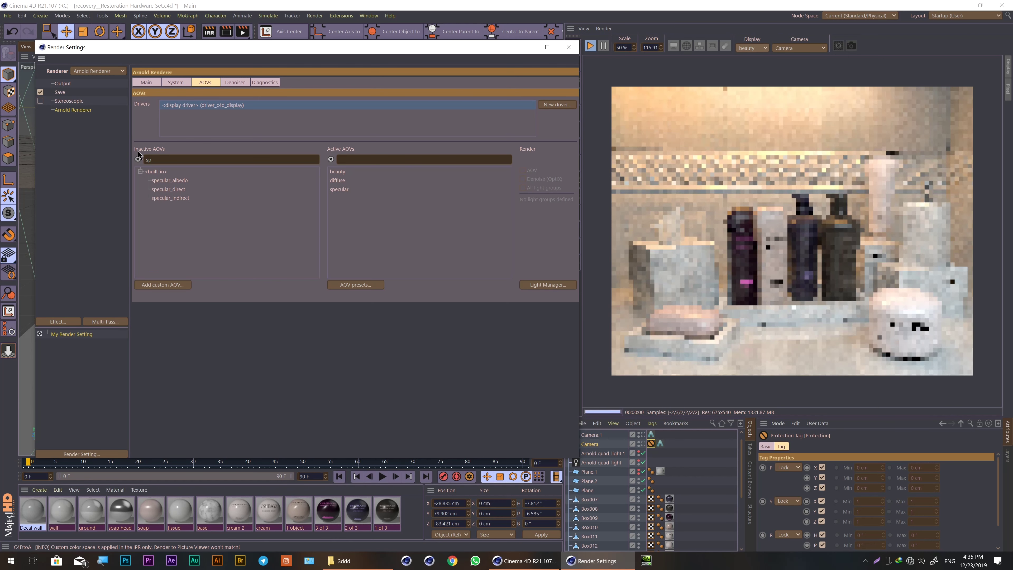
double_click(158, 161)
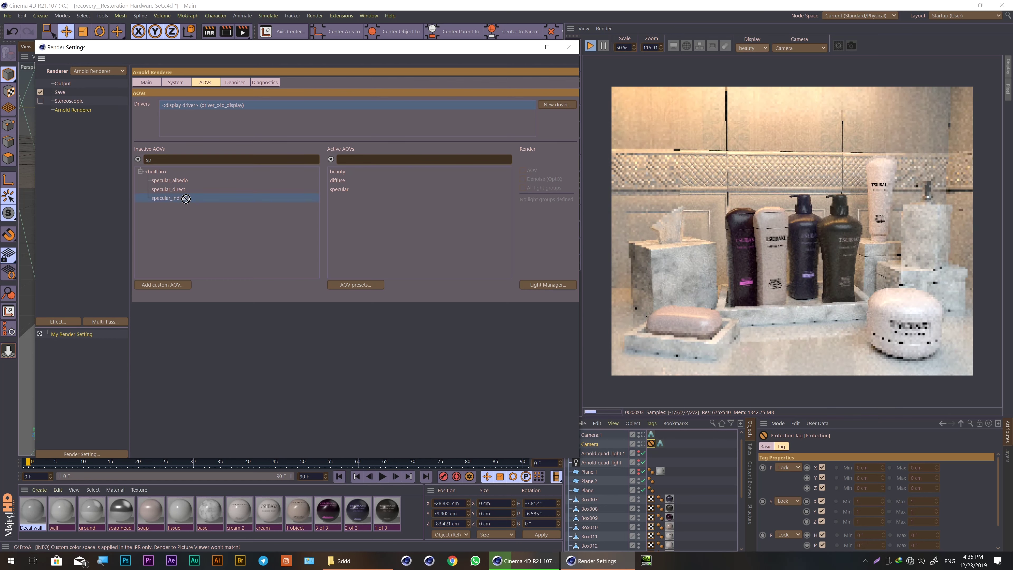
left_click_drag(157, 193, 351, 222)
Add the diffuse_indirect AOV to Active AOVs and return to the Main sampling settings.
double_click(145, 160)
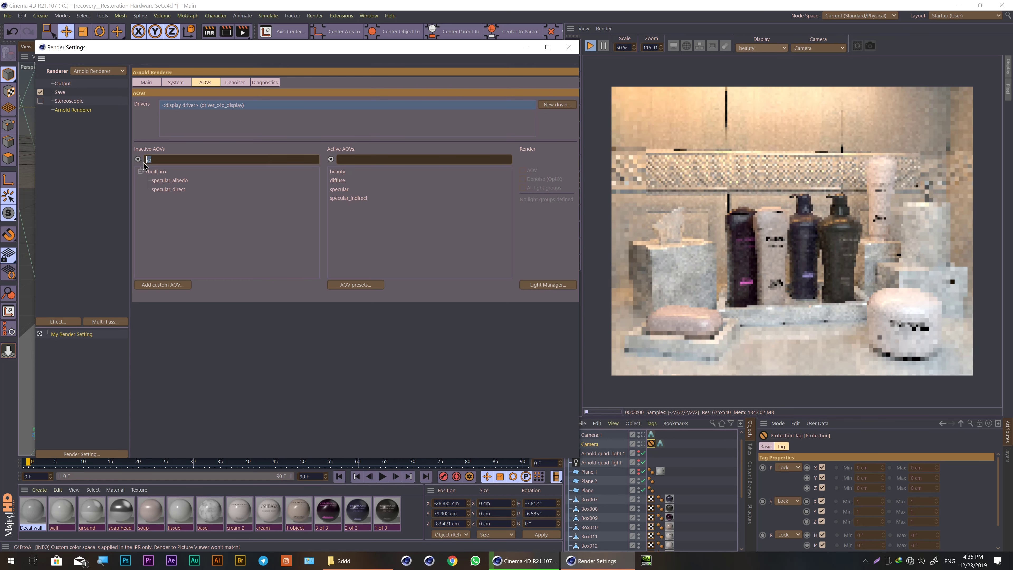
type("d")
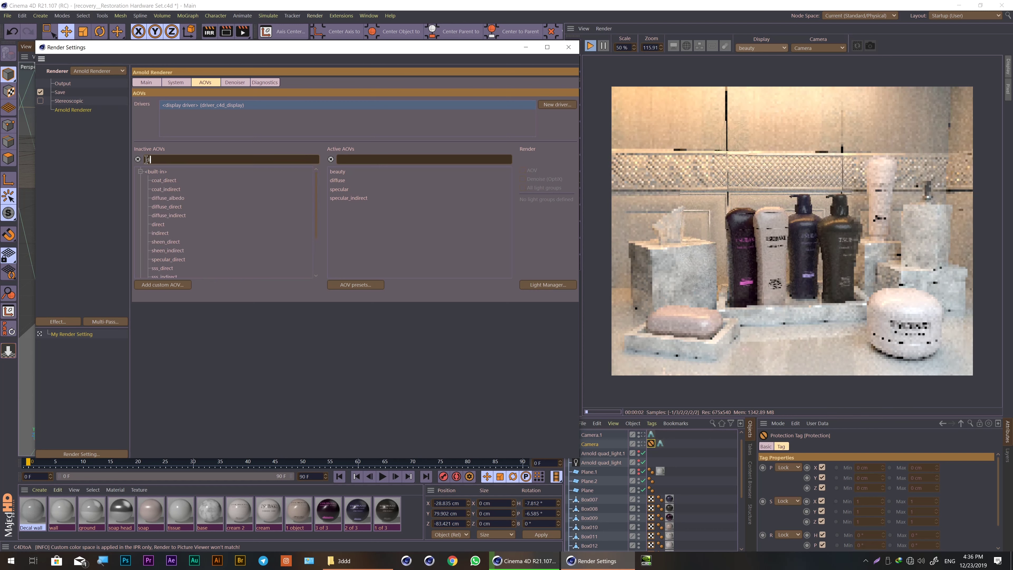
type("i")
left_click_drag(165, 216, 372, 182)
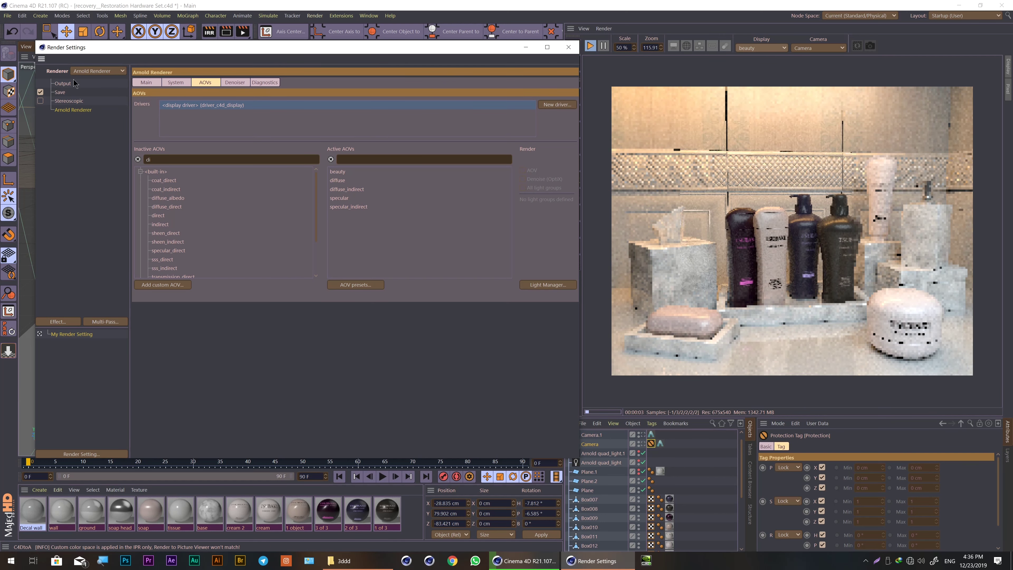
left_click(147, 82)
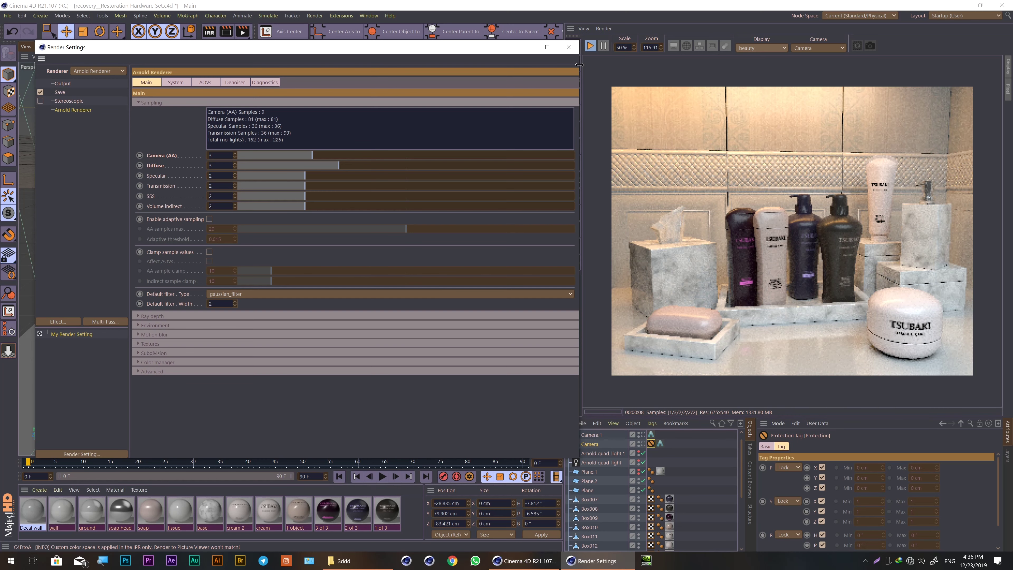
Narrow and move the Render Settings window, then preview the diffuse and specular passes.
left_click_drag(573, 64, 408, 66)
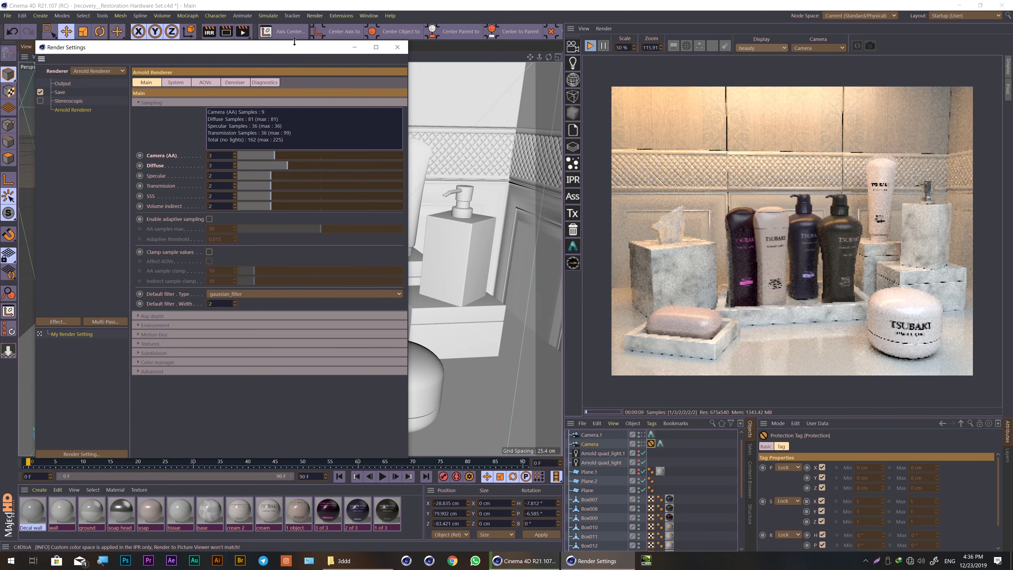
mouse_move(287, 66)
left_mouse_down()
mouse_move(280, 118)
mouse_move(293, 79)
mouse_move(267, 60)
left_mouse_up()
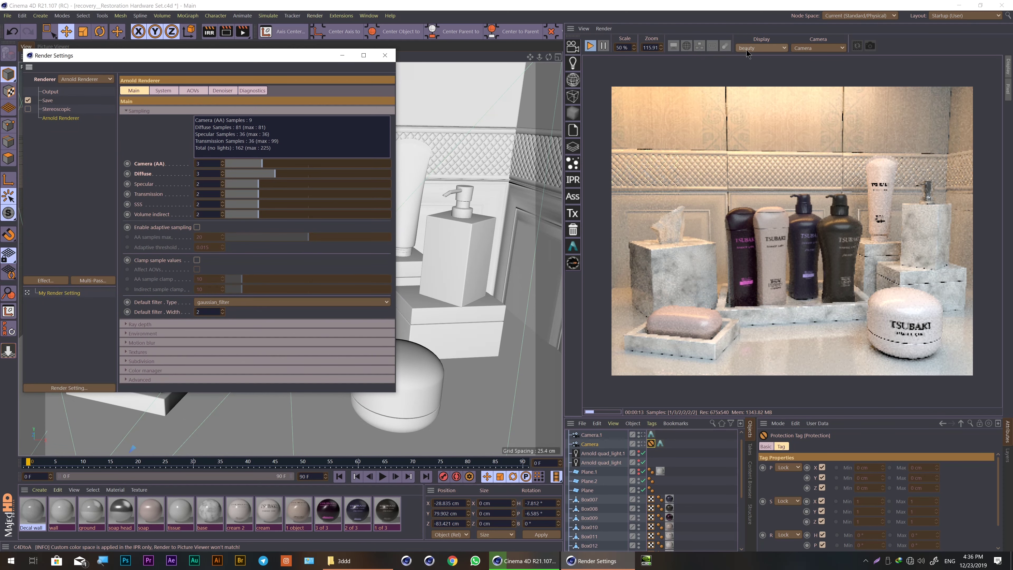
left_click(764, 48)
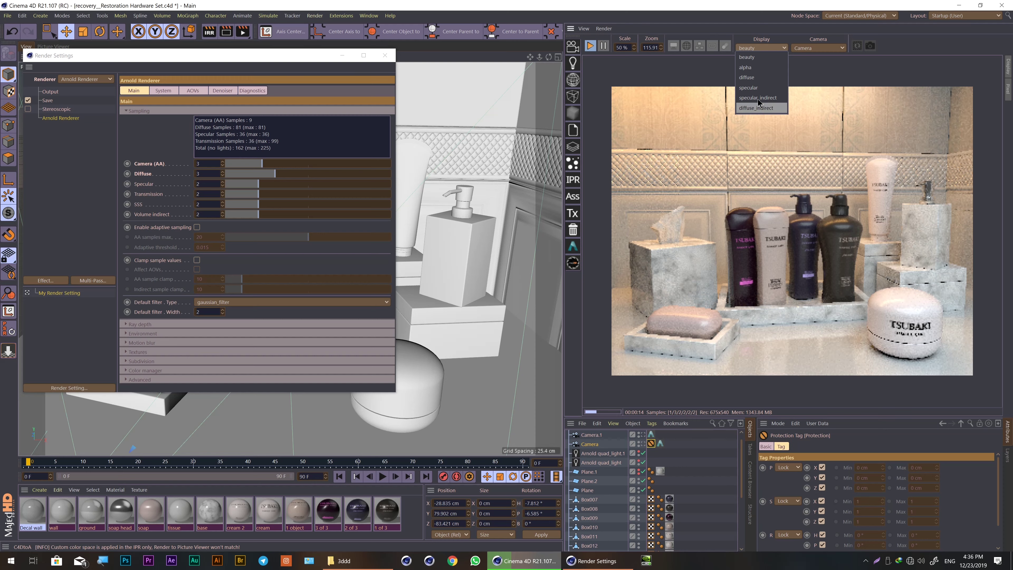
left_click(750, 82)
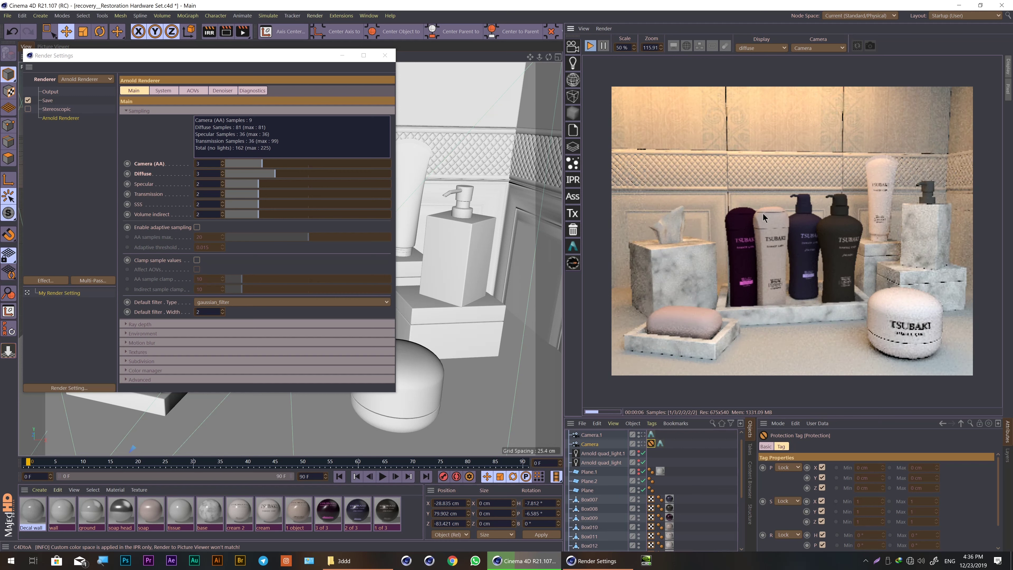
left_click(761, 48)
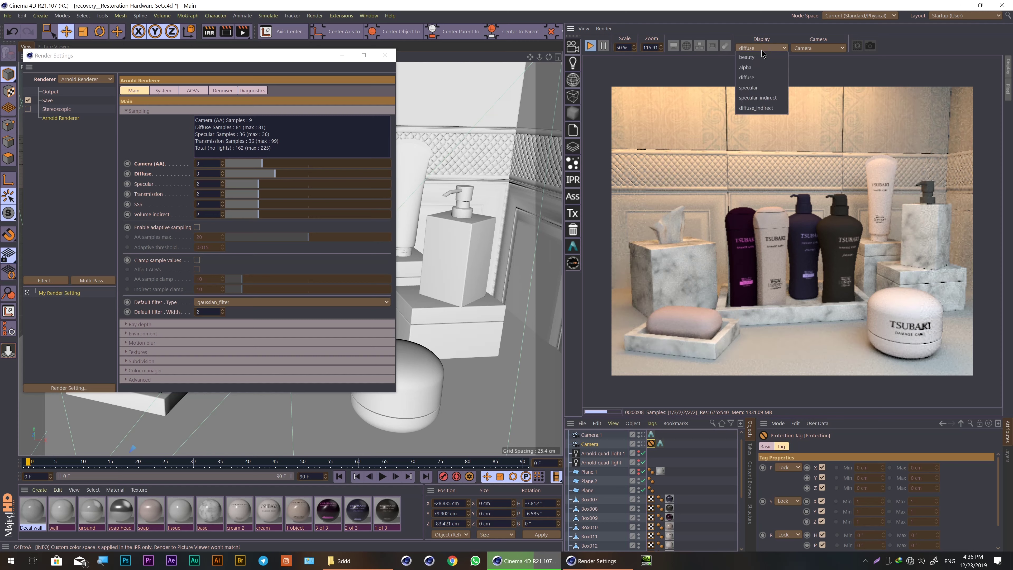
left_click(764, 89)
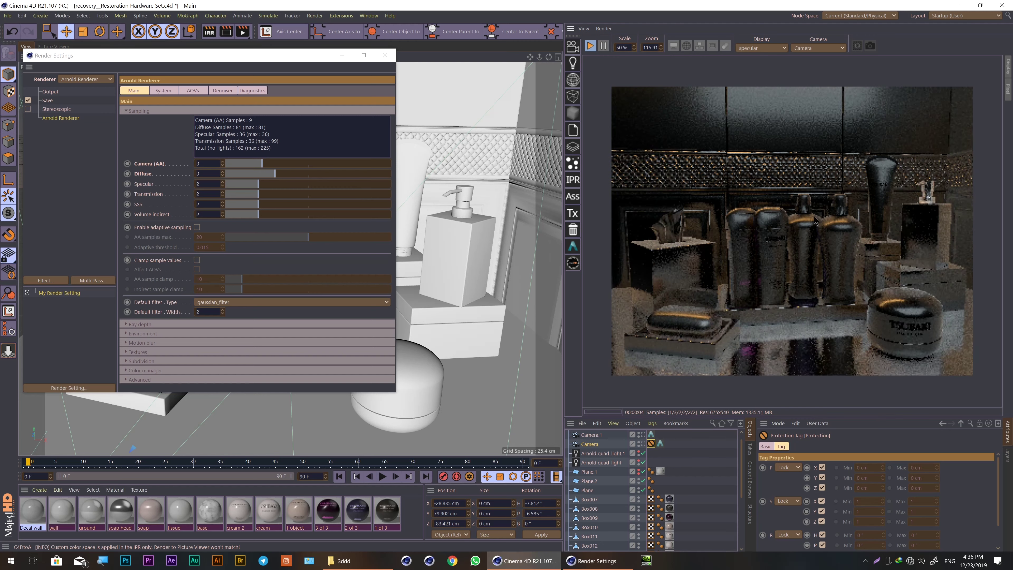
Preview the diffuse_indirect and diffuse passes, then return the display to beauty.
left_click(752, 51)
left_click(752, 110)
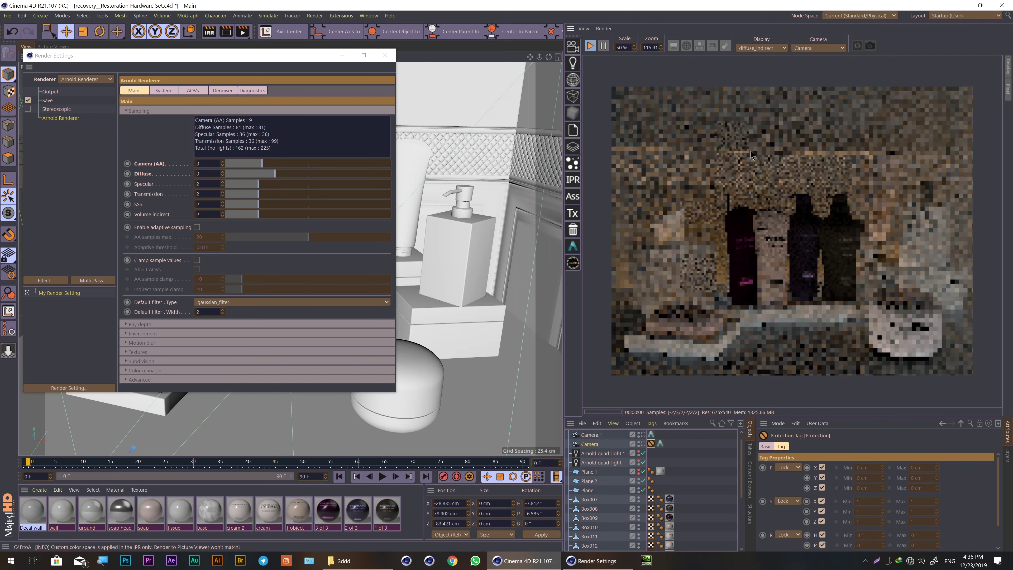
left_click(758, 48)
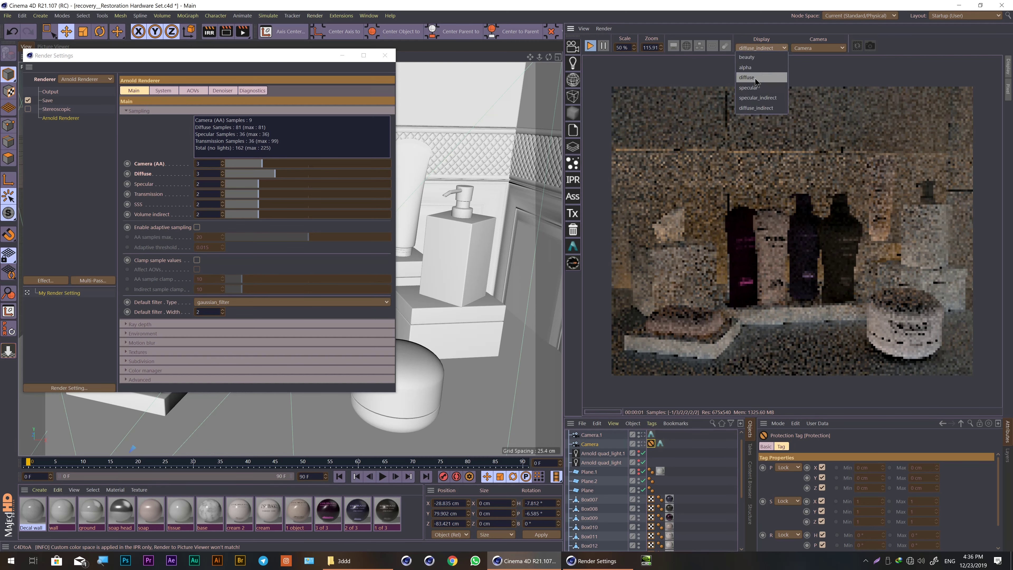
left_click(746, 77)
left_click(754, 48)
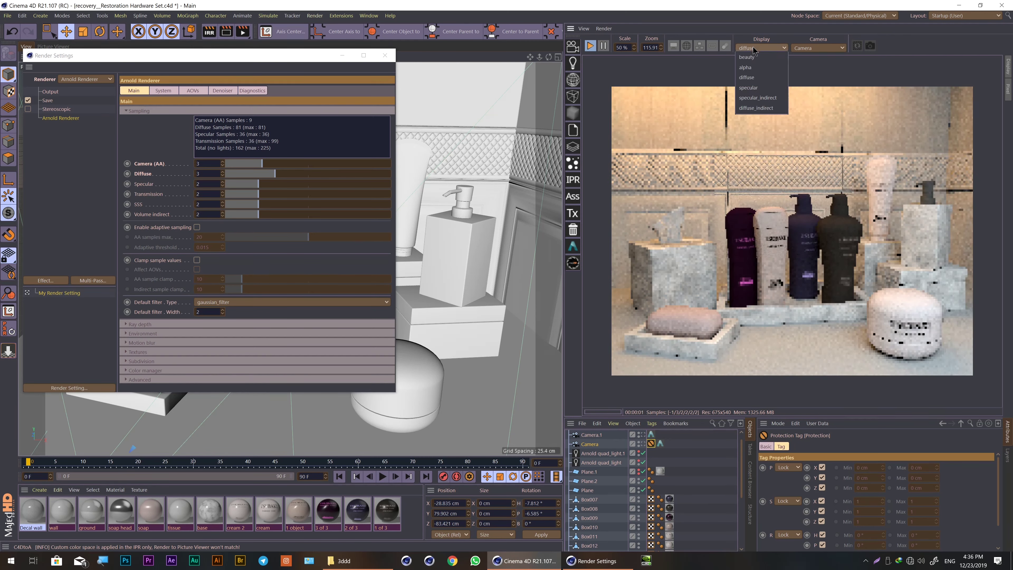
left_click(755, 58)
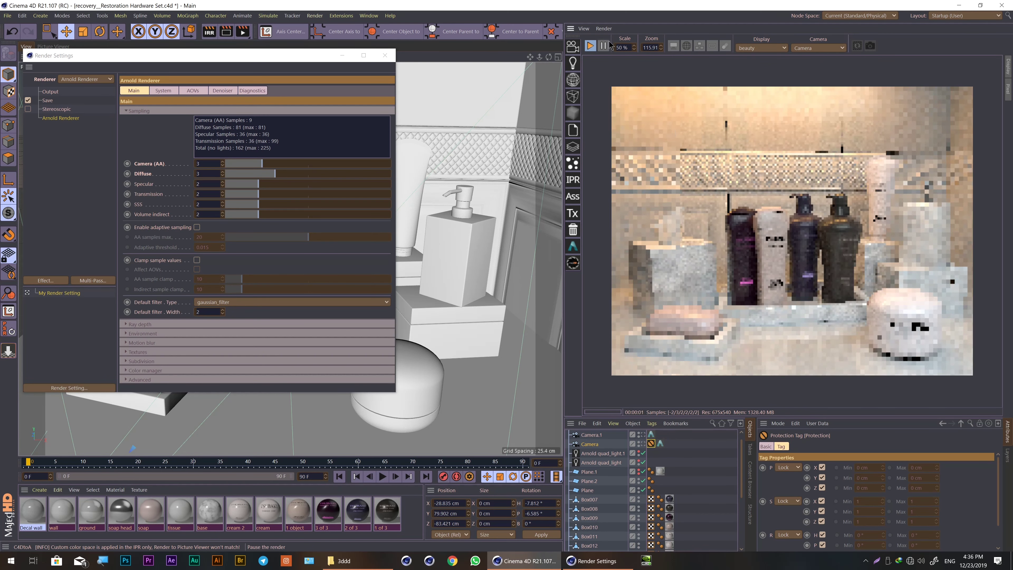
left_click(603, 29)
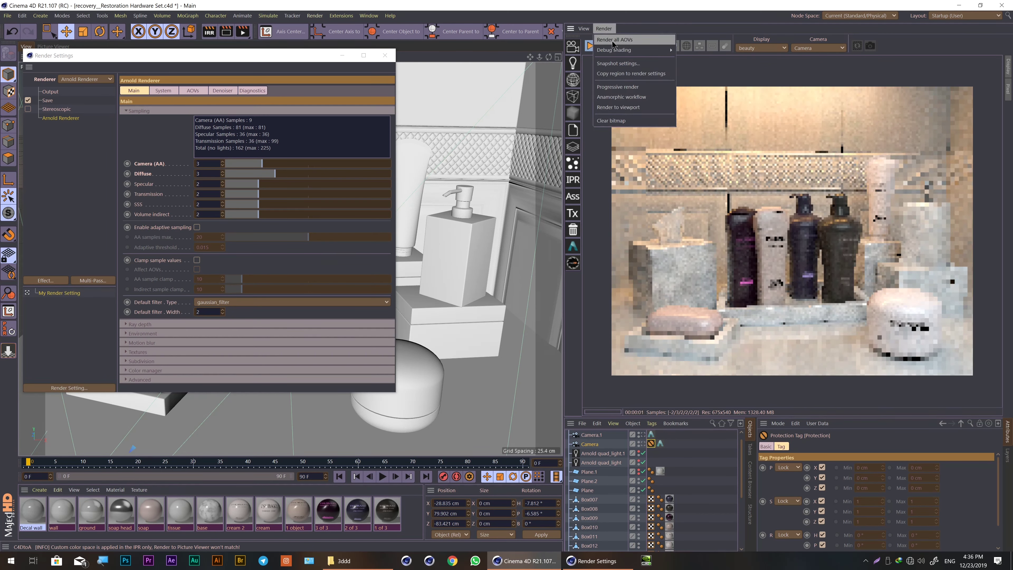
Render all AOVs again and view the diffuse_indirect and specular_indirect passes.
left_click(634, 41)
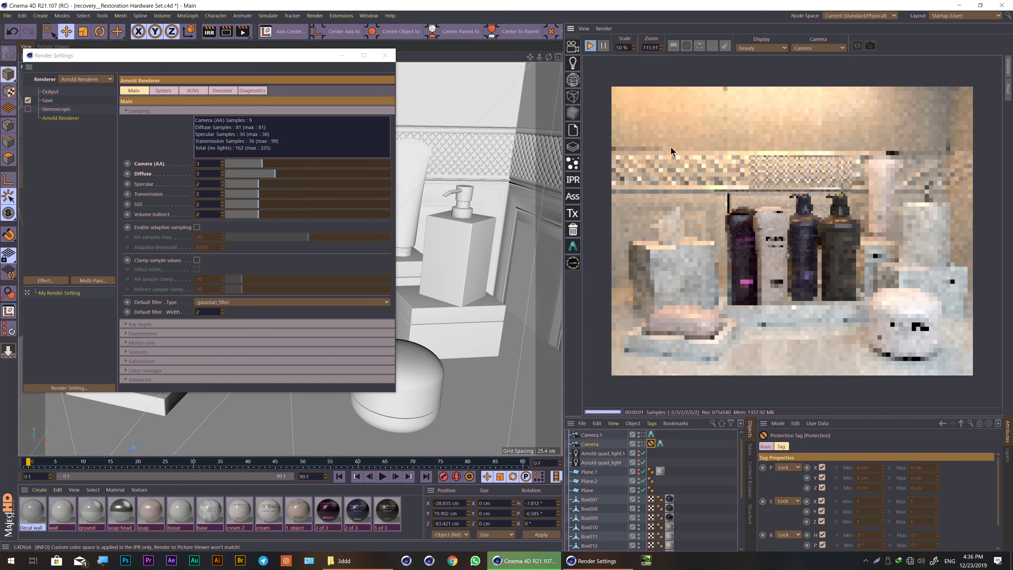
left_click(759, 48)
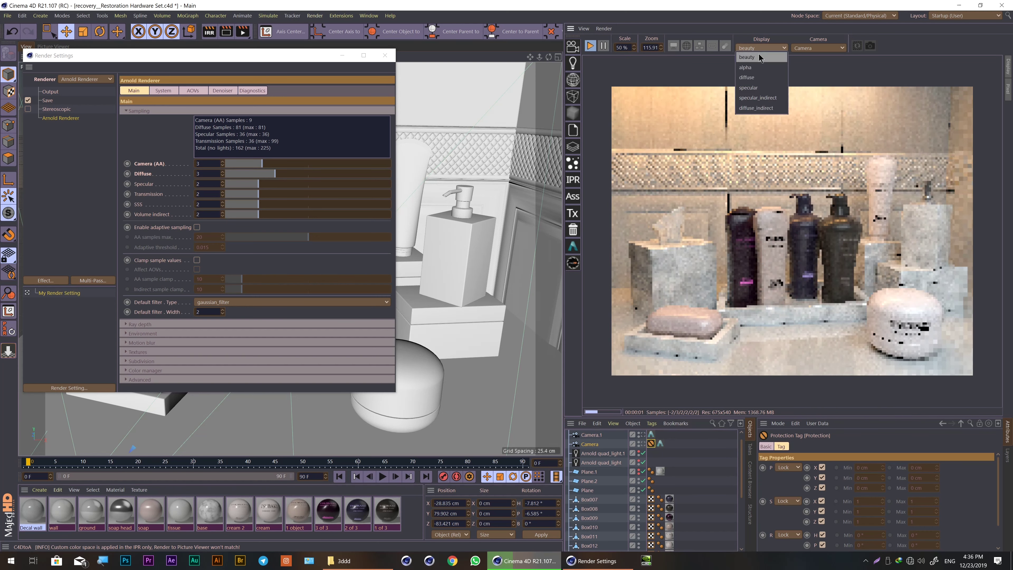
left_click(758, 106)
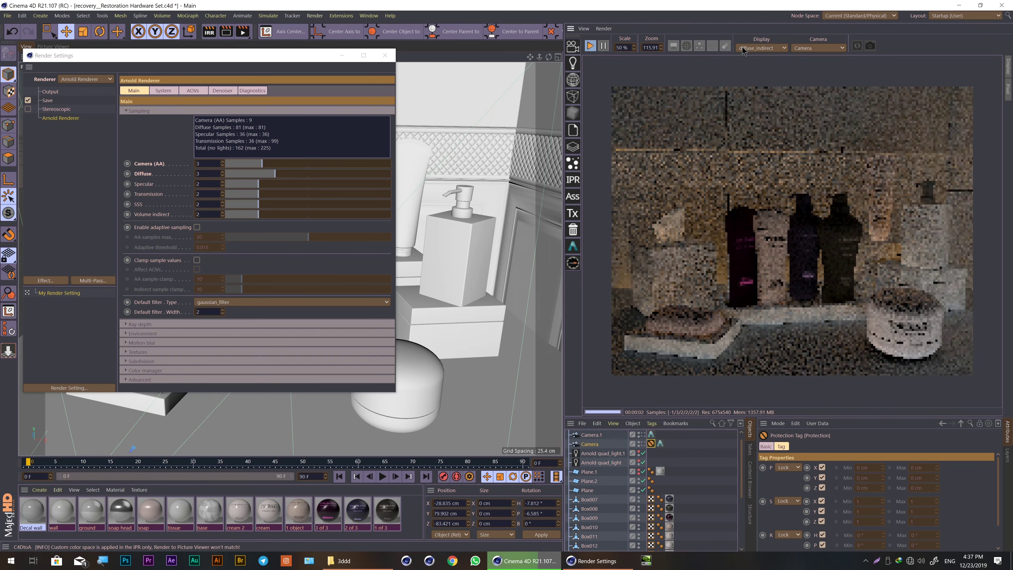
left_click(608, 28)
left_click(761, 48)
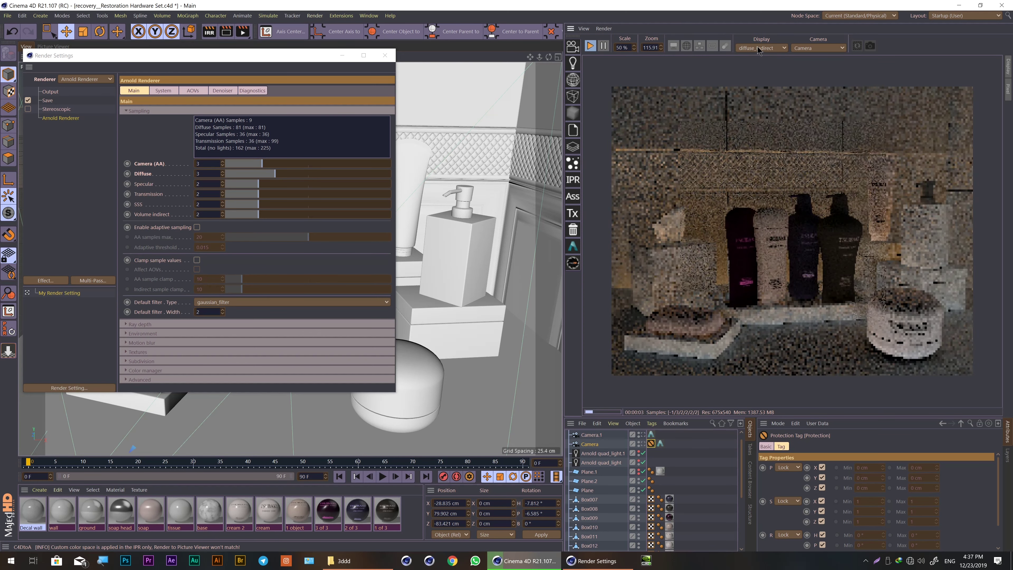
left_click(763, 99)
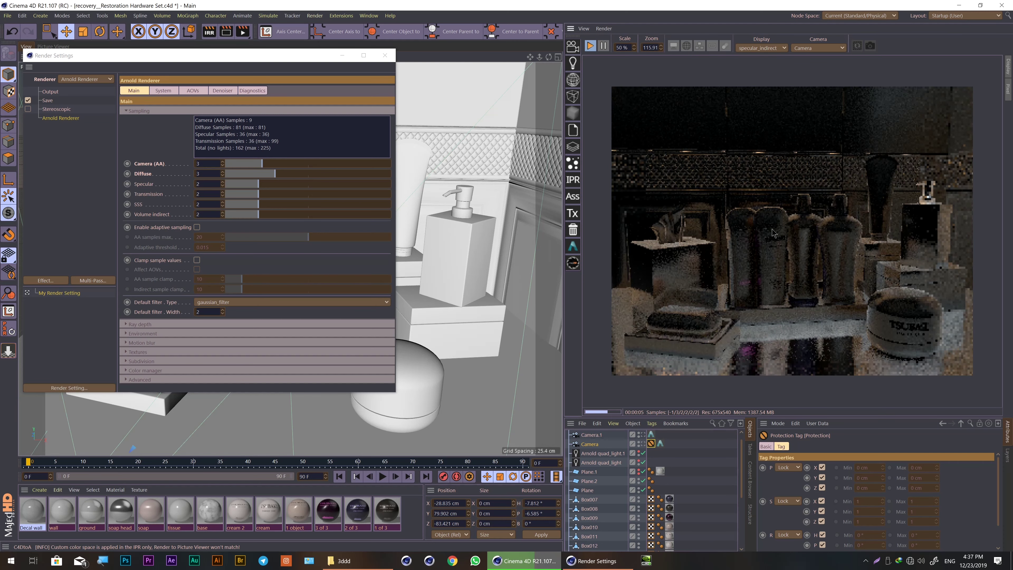
Cycle the display through specular, diffuse_indirect, diffuse, beauty and specular_indirect passes.
left_click(752, 49)
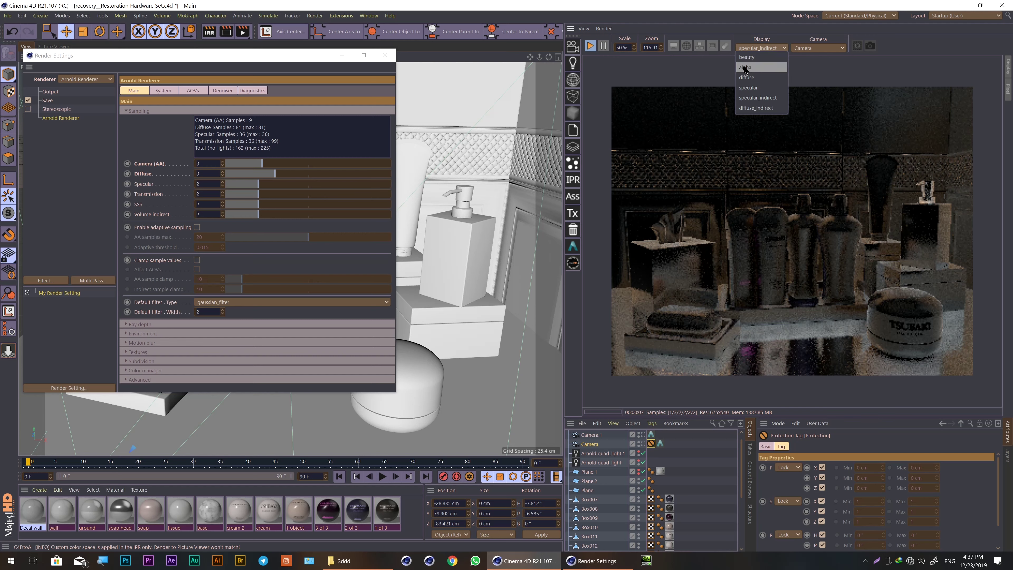
left_click(753, 89)
left_click(743, 48)
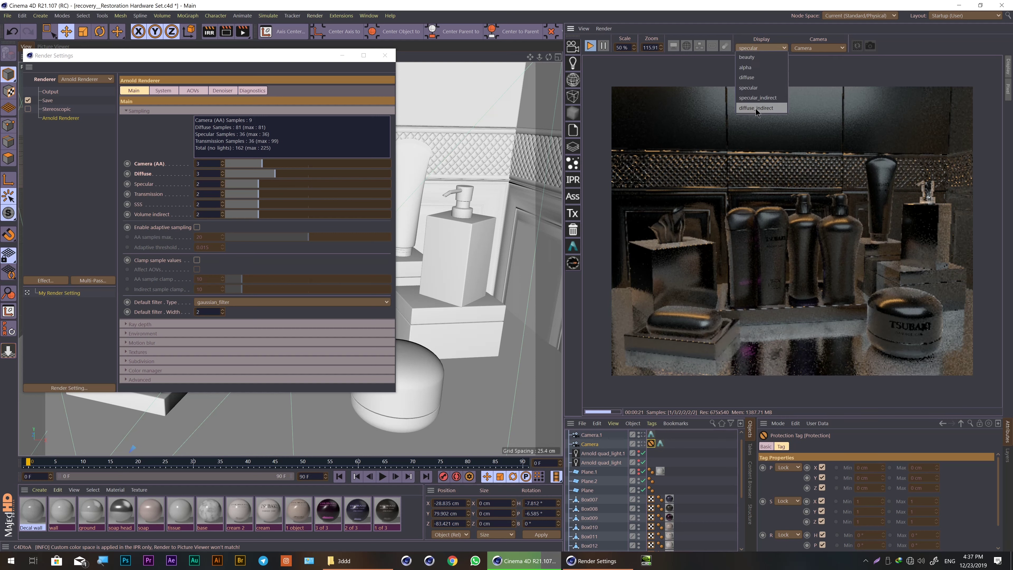
left_click(756, 109)
left_click(750, 50)
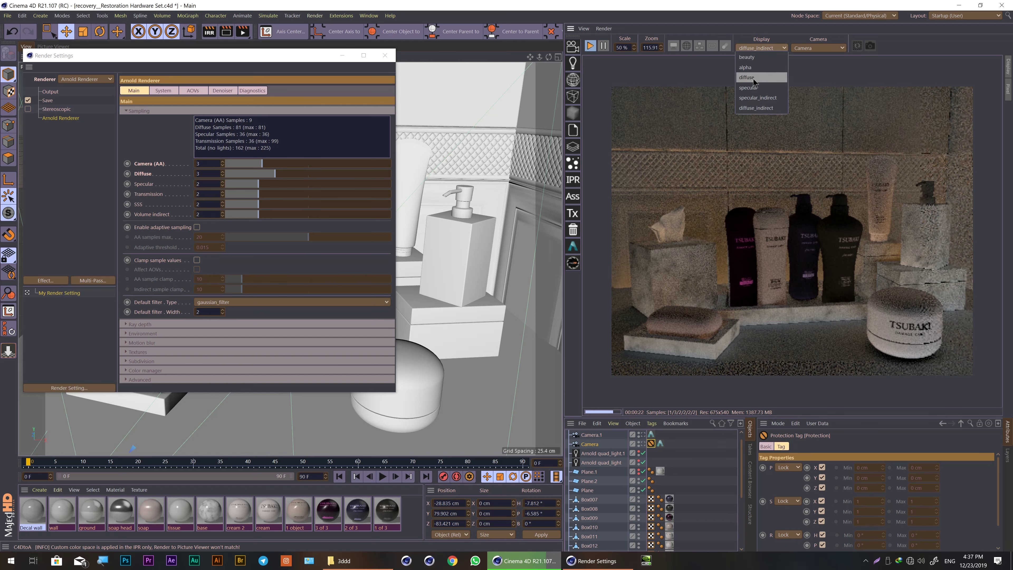
left_click(753, 78)
left_click(754, 51)
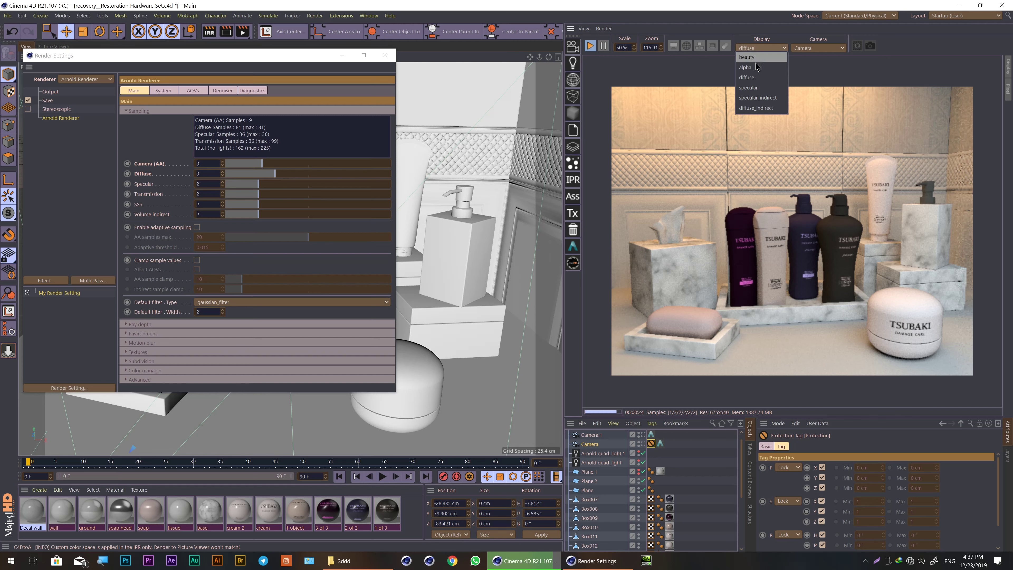
left_click(754, 58)
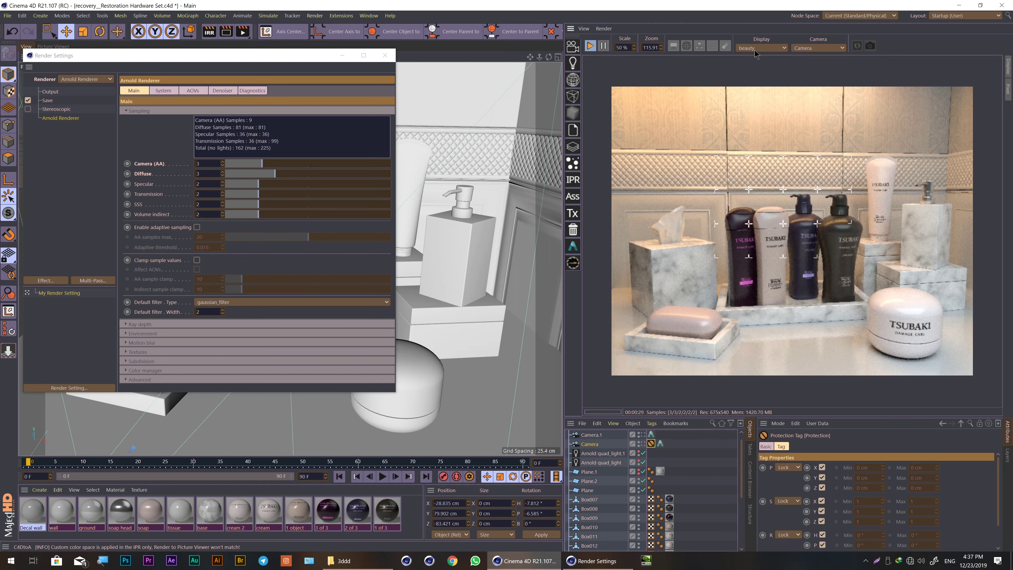
left_click(746, 48)
left_click(757, 102)
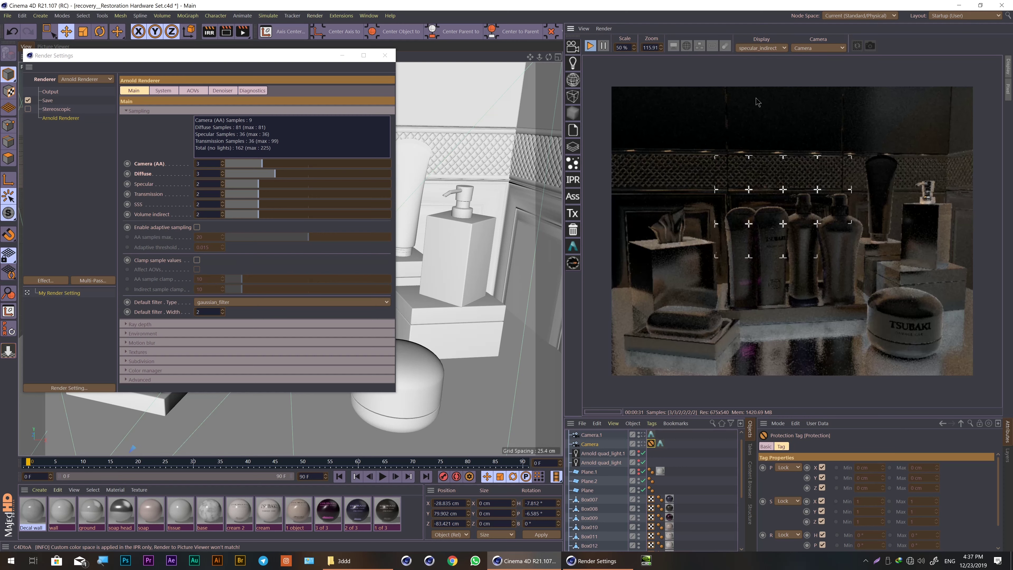
Re-enable Render all AOVs and set the Display to the diffuse_indirect pass.
left_click(609, 28)
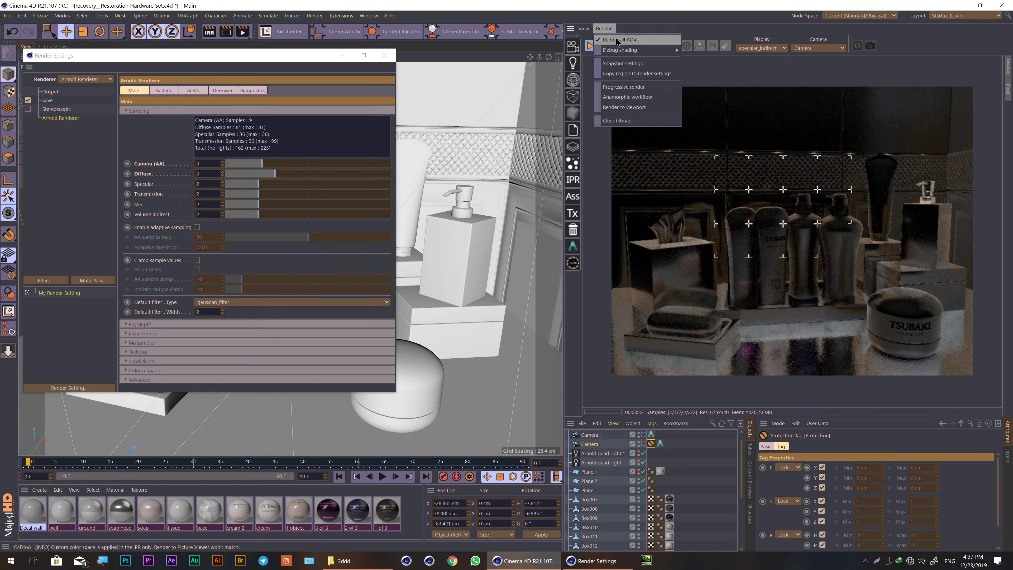
left_click(618, 40)
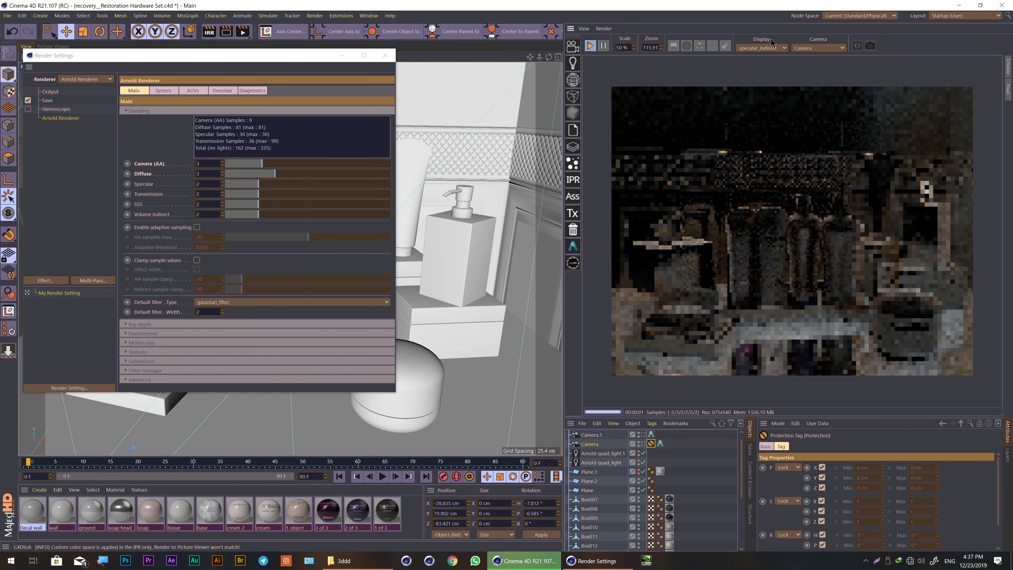
left_click(769, 49)
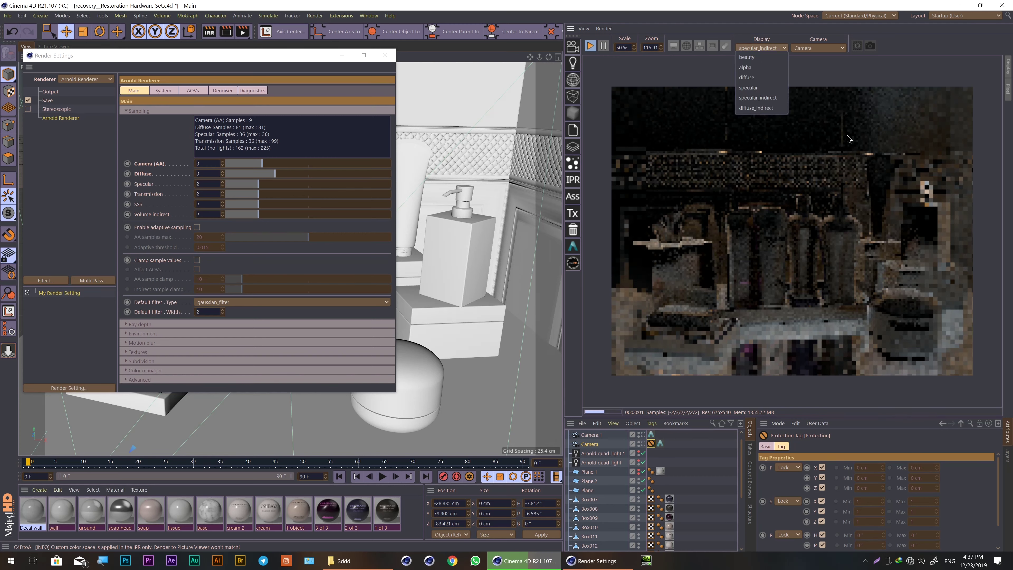
left_click(755, 108)
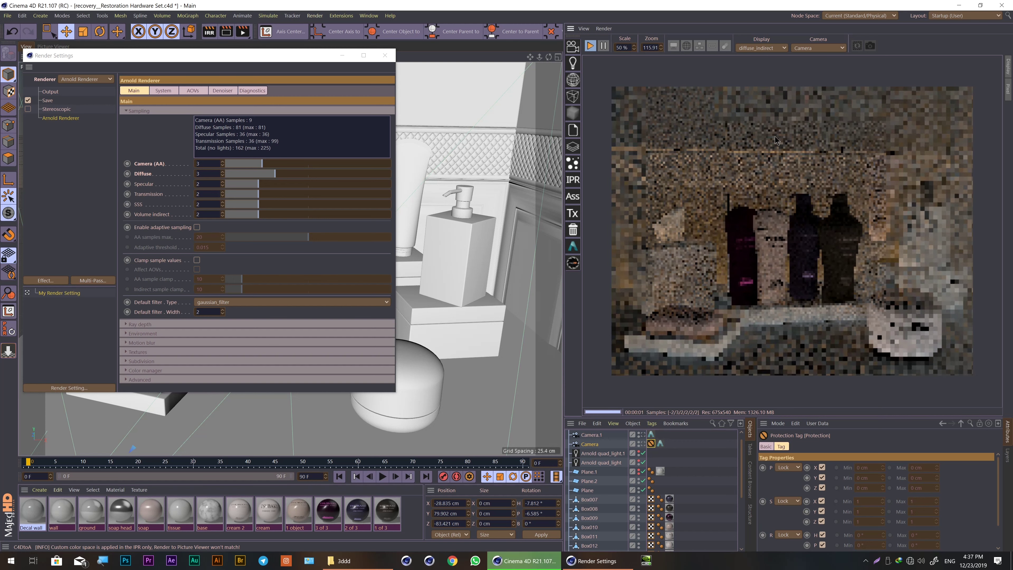
left_click(763, 48)
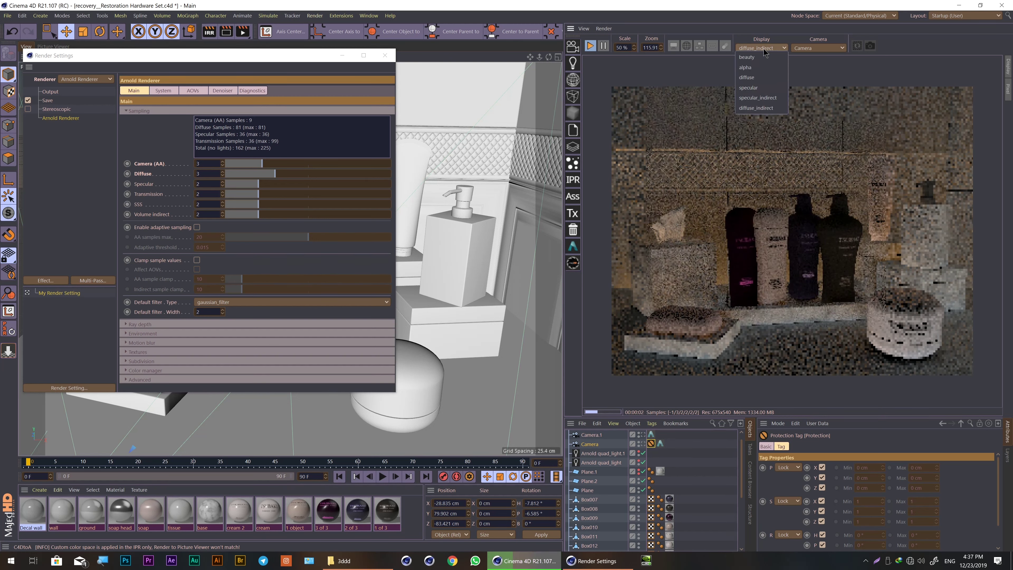
left_click(678, 159)
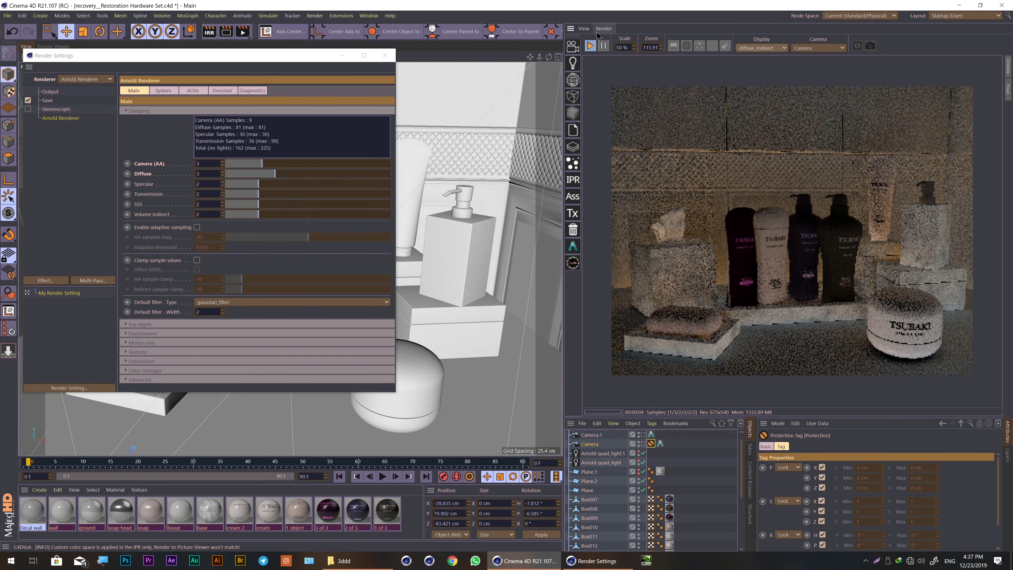
left_click(603, 28)
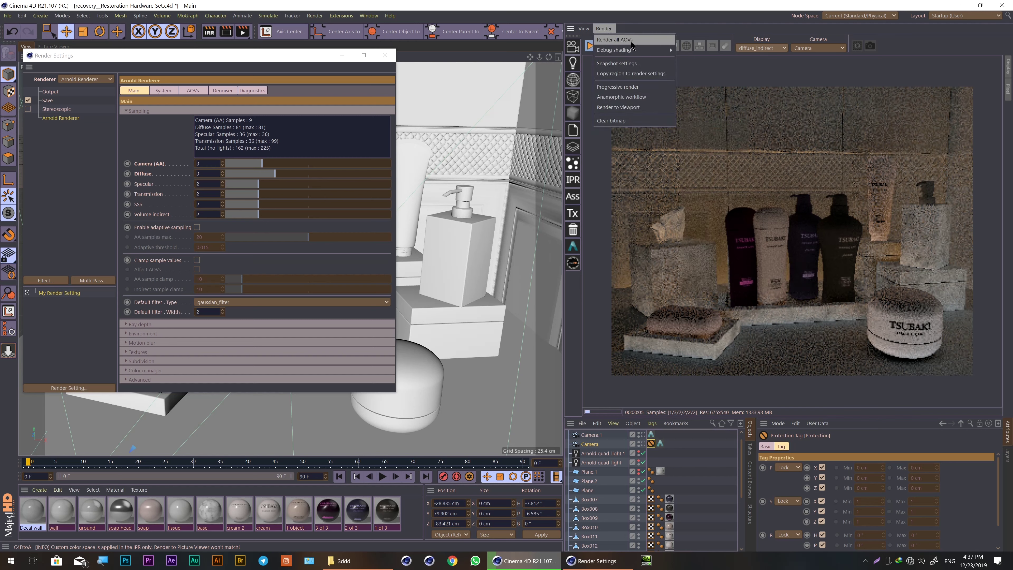
mouse_move(614, 50)
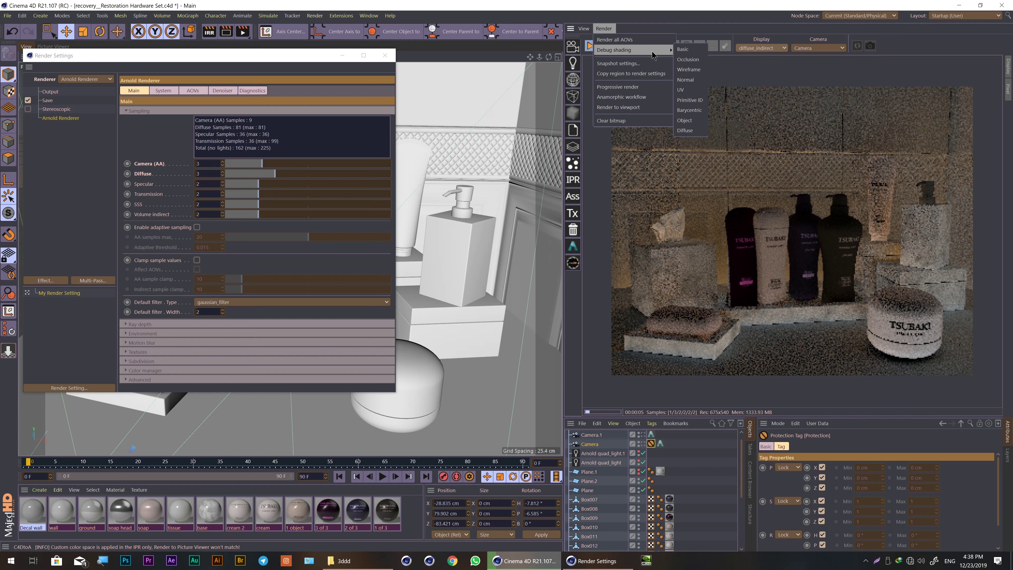
Switch the IPR to Basic debug shading and display the beauty pass as plain grey.
left_click(688, 49)
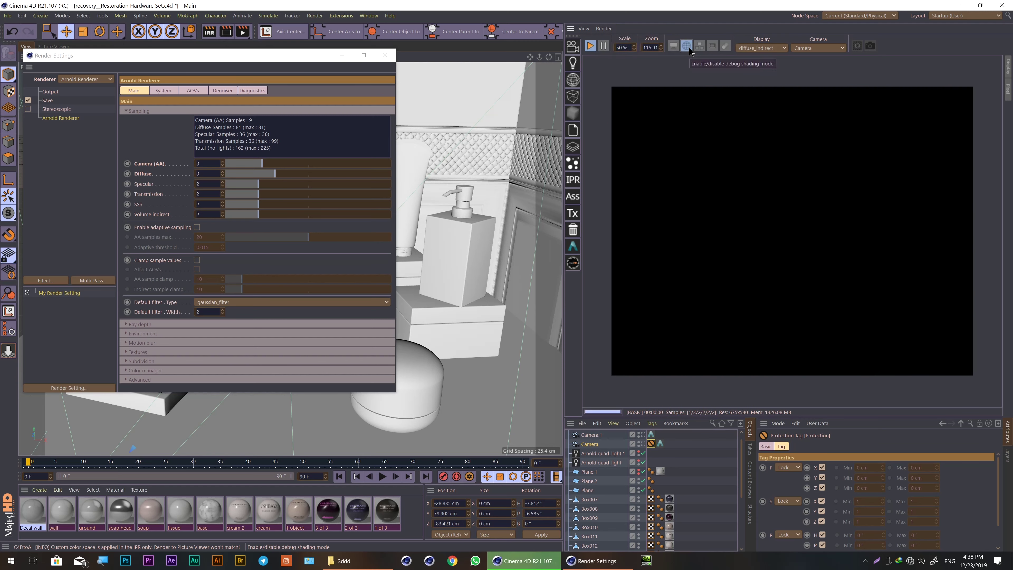
left_click(752, 48)
left_click(753, 58)
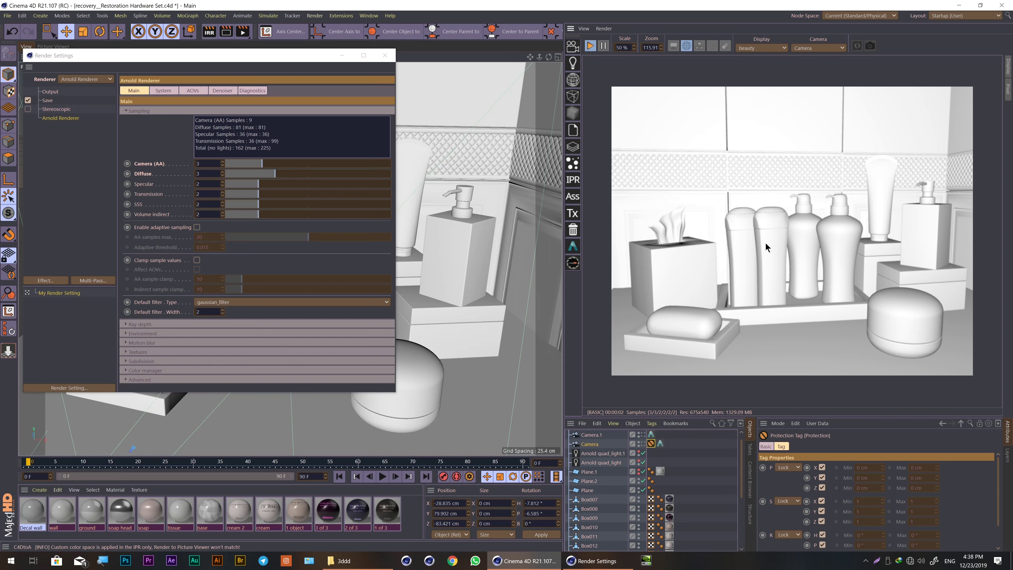
left_click(603, 29)
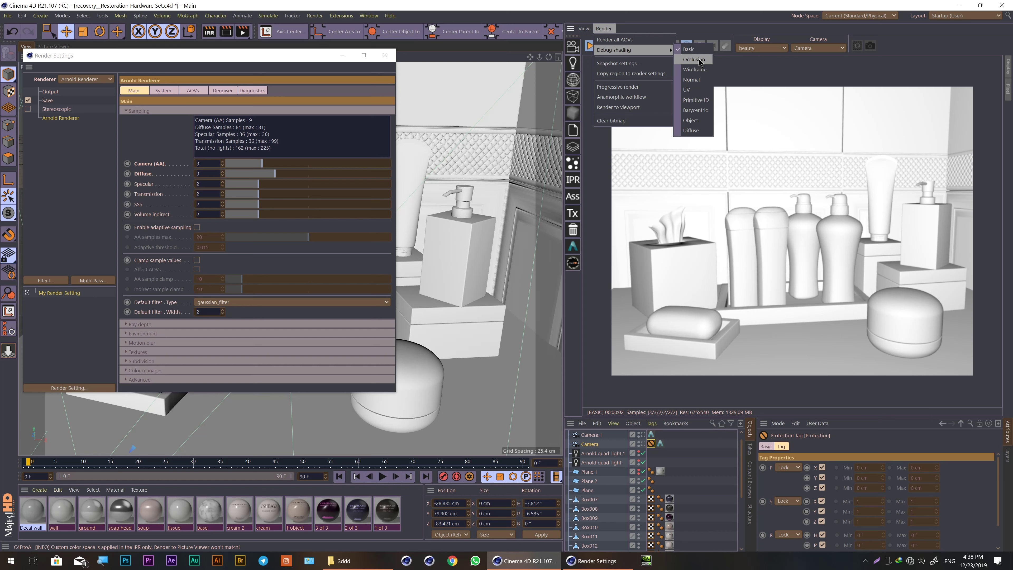
Preview the IPR in Occlusion debug shading, then switch it to Wireframe.
left_click(694, 59)
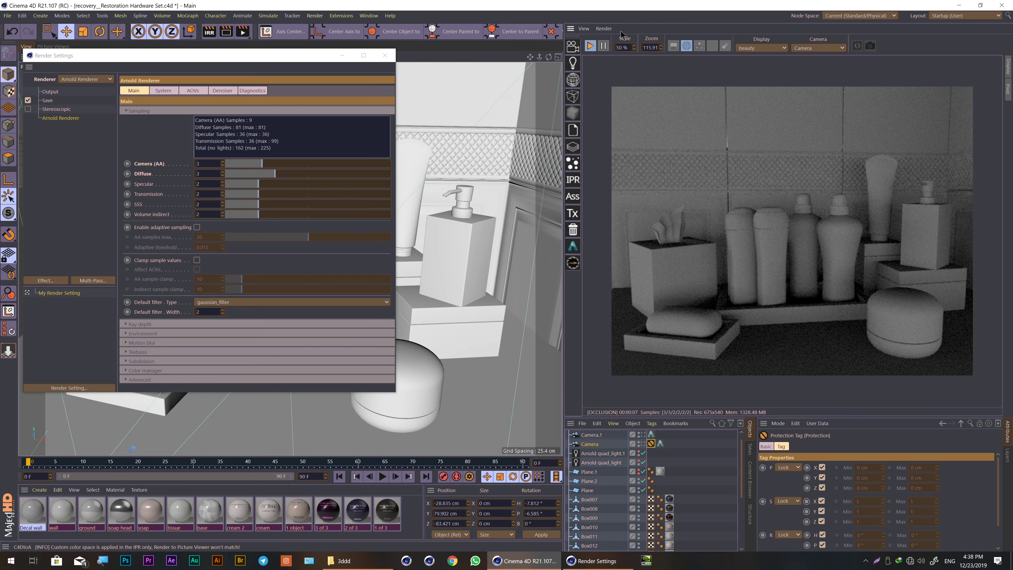
left_click(603, 28)
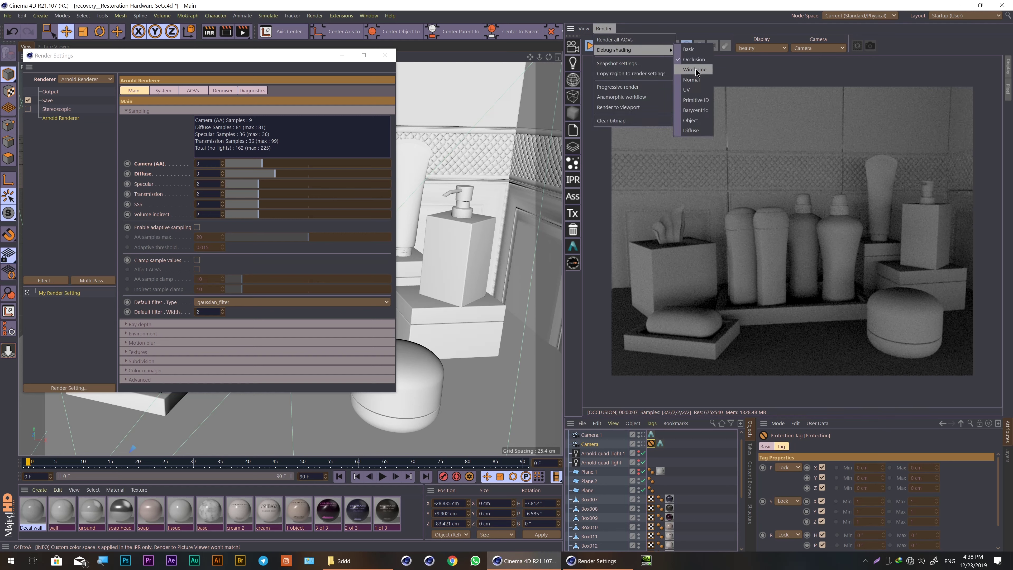
left_click(695, 69)
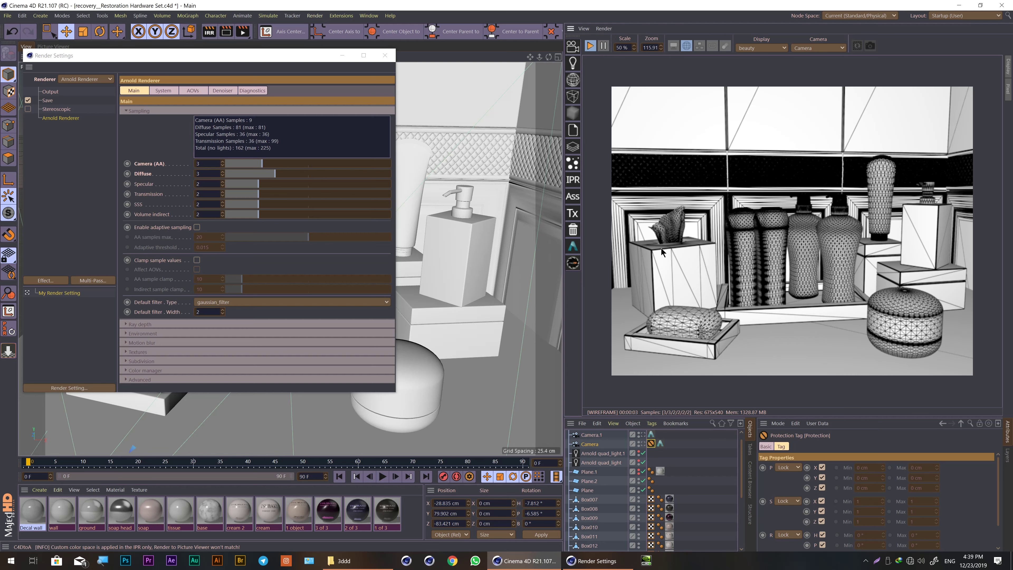
Snapshot the 675x540 wireframe render into the Picture Viewer history.
left_click(870, 46)
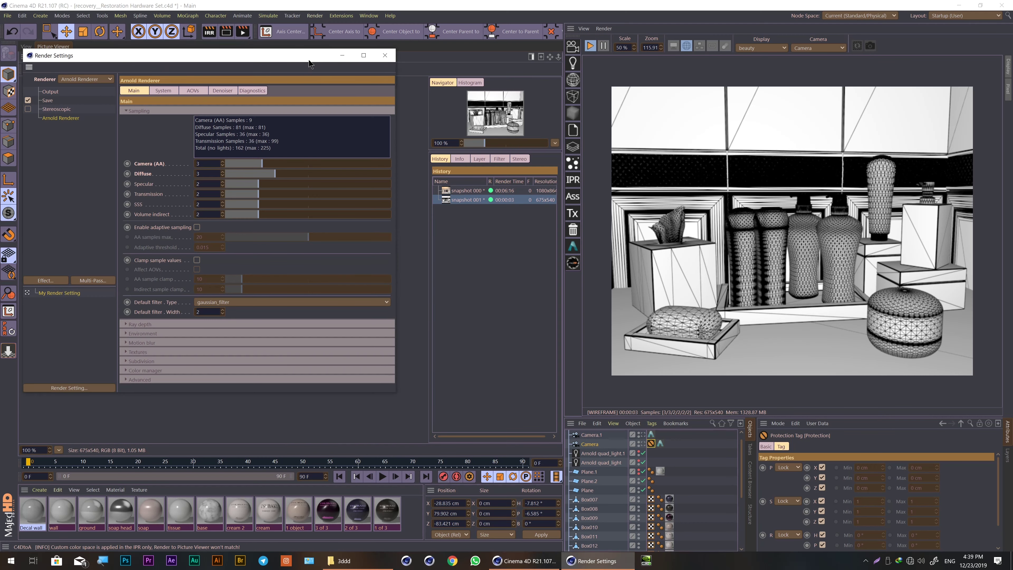
left_click_drag(308, 58, 481, 210)
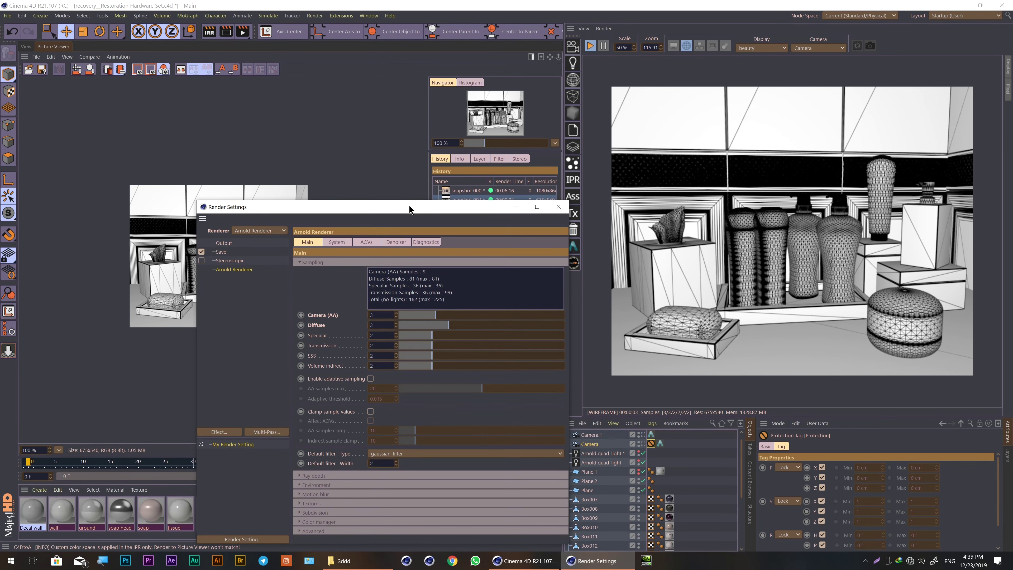
left_click_drag(409, 208, 579, 156)
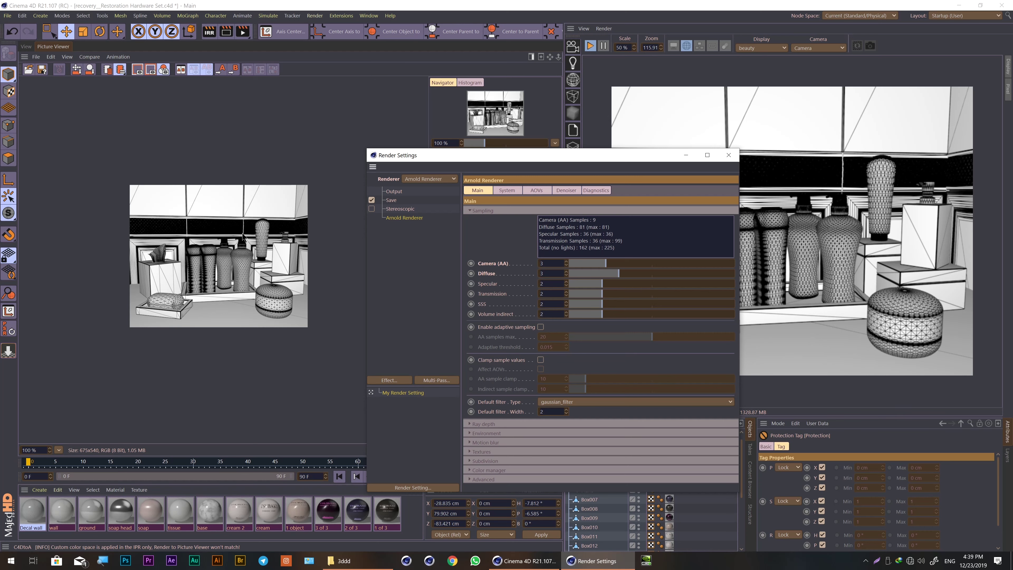
left_click_drag(429, 161, 355, 279)
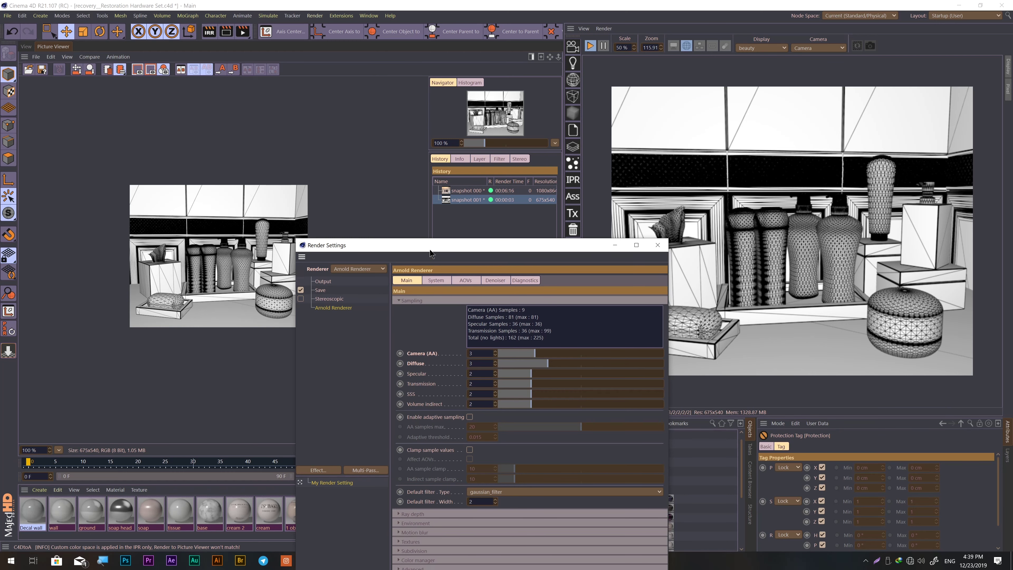
left_click_drag(428, 249, 452, 201)
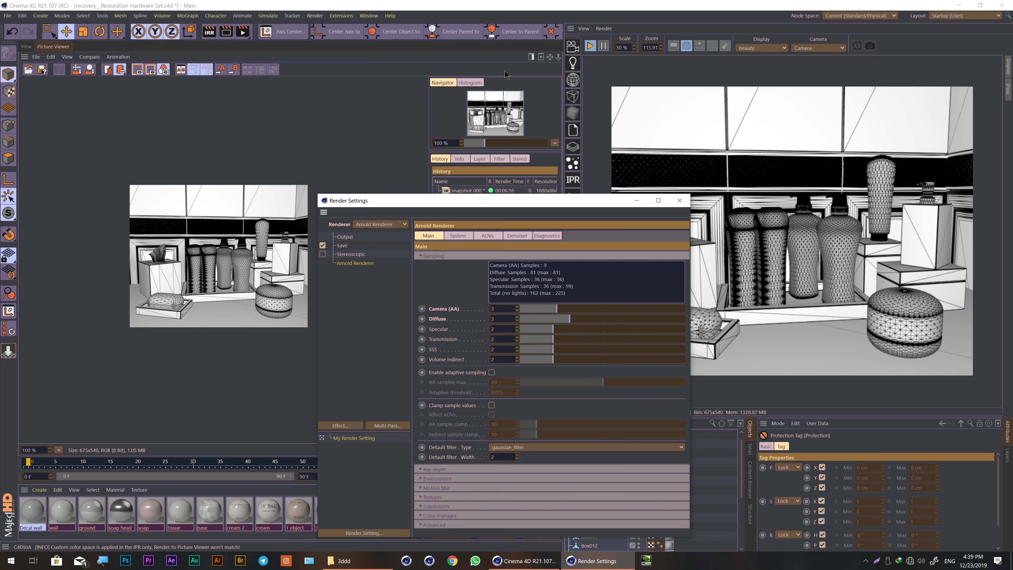
Set the IPR render scale to 100%.
left_click(619, 46)
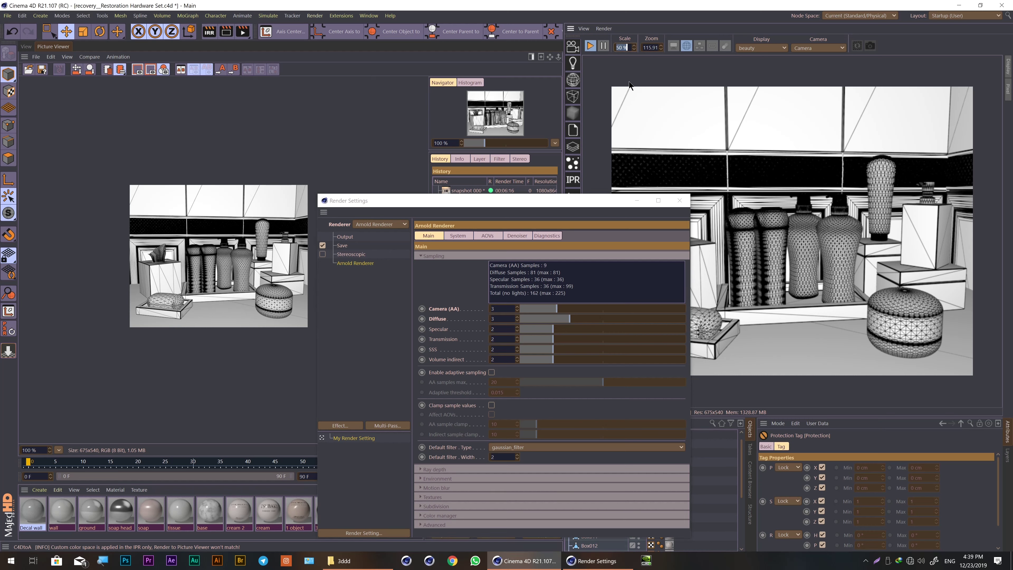
type("100")
key("Return")
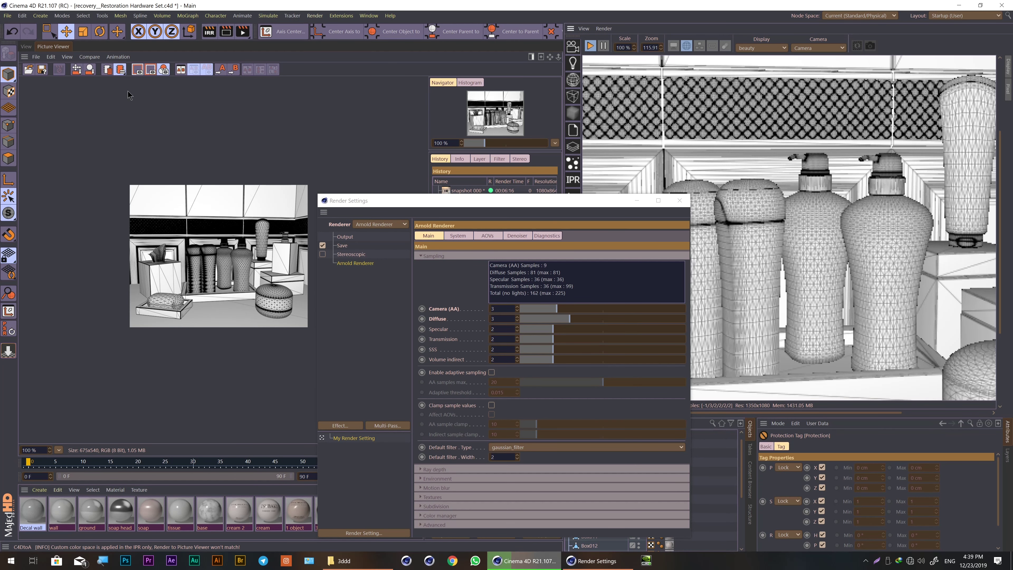
left_click(27, 46)
left_click_drag(502, 200, 317, 114)
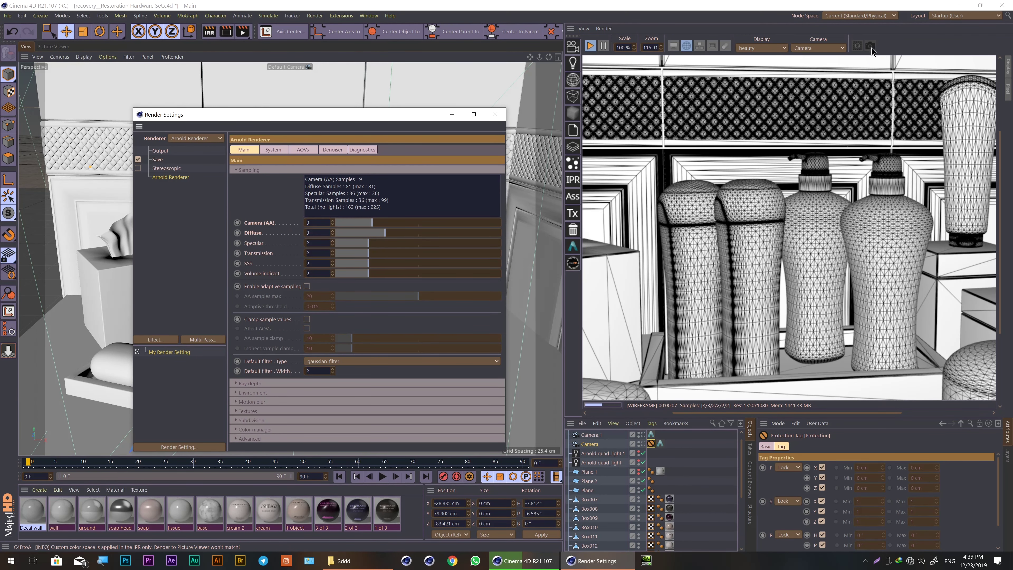
scroll(798, 131, "down", 3)
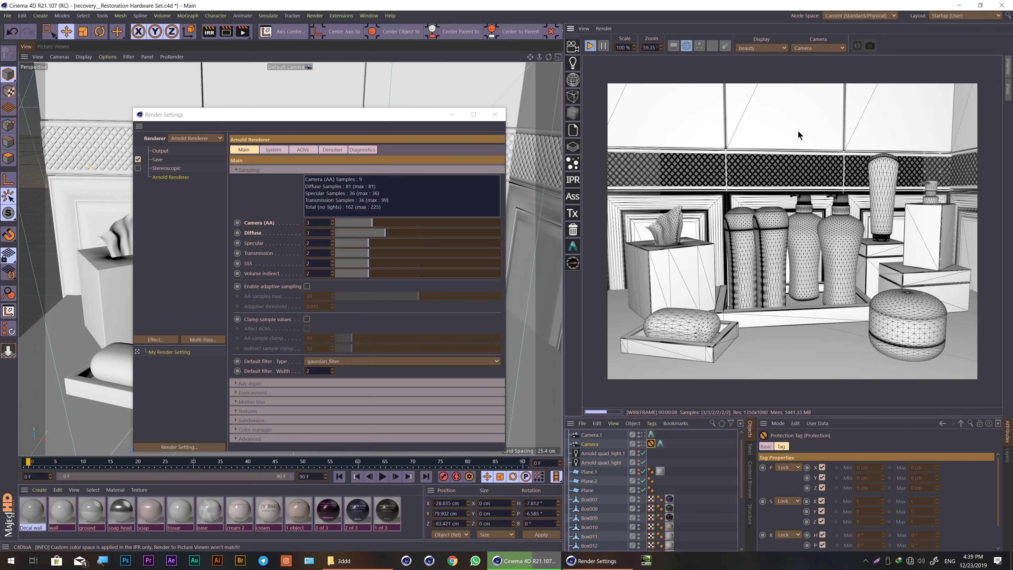
Take a second wireframe snapshot at the full 1350x1080 resolution.
left_click(870, 46)
left_click_drag(374, 114, 398, 359)
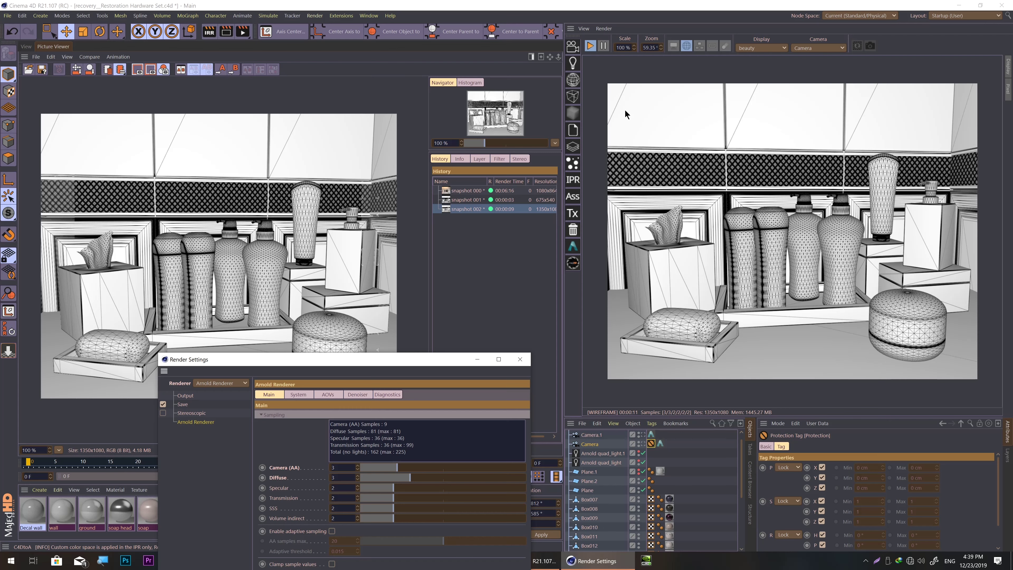
left_click(26, 46)
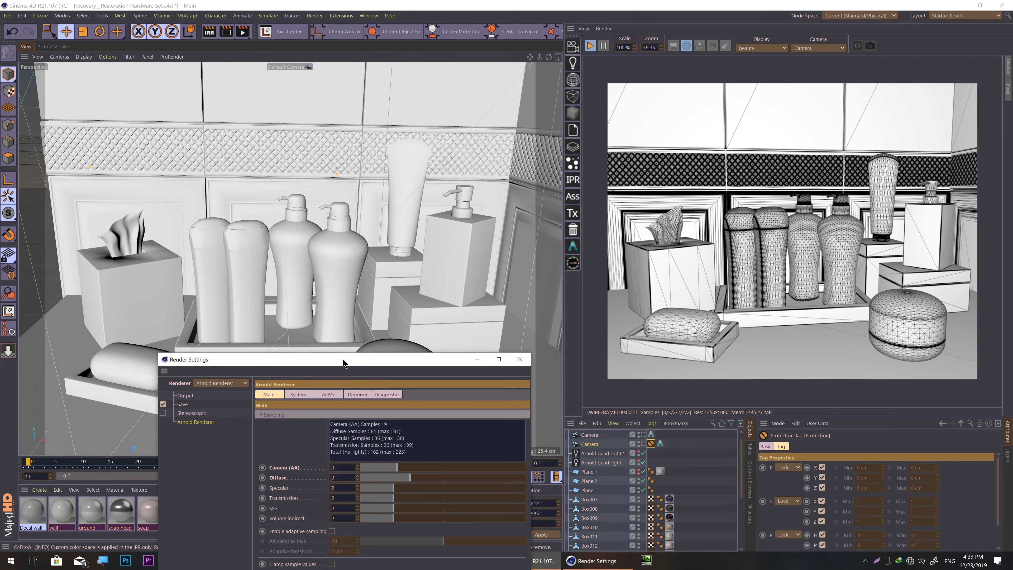
left_click_drag(343, 362, 267, 101)
left_click(604, 28)
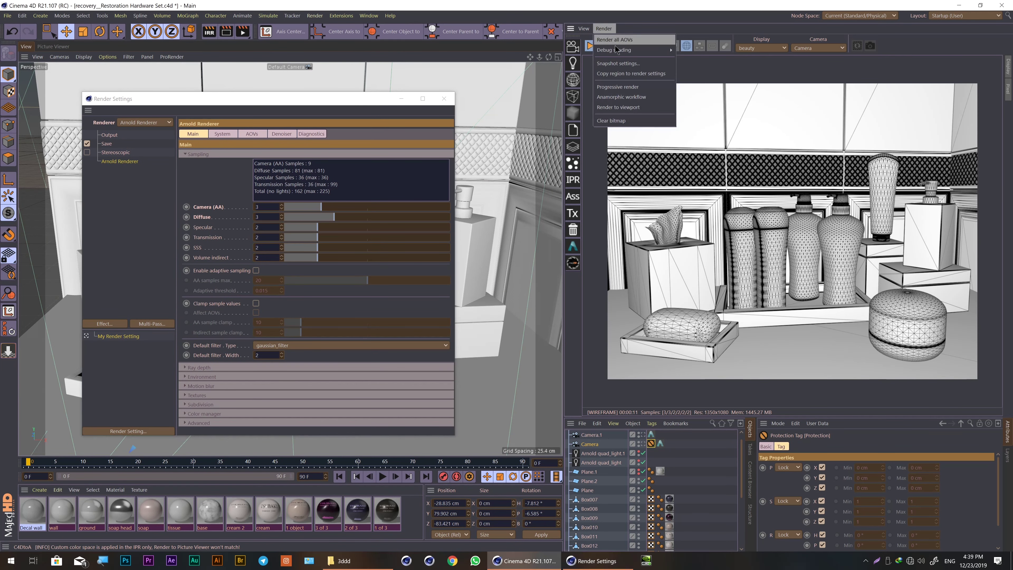
mouse_move(625, 50)
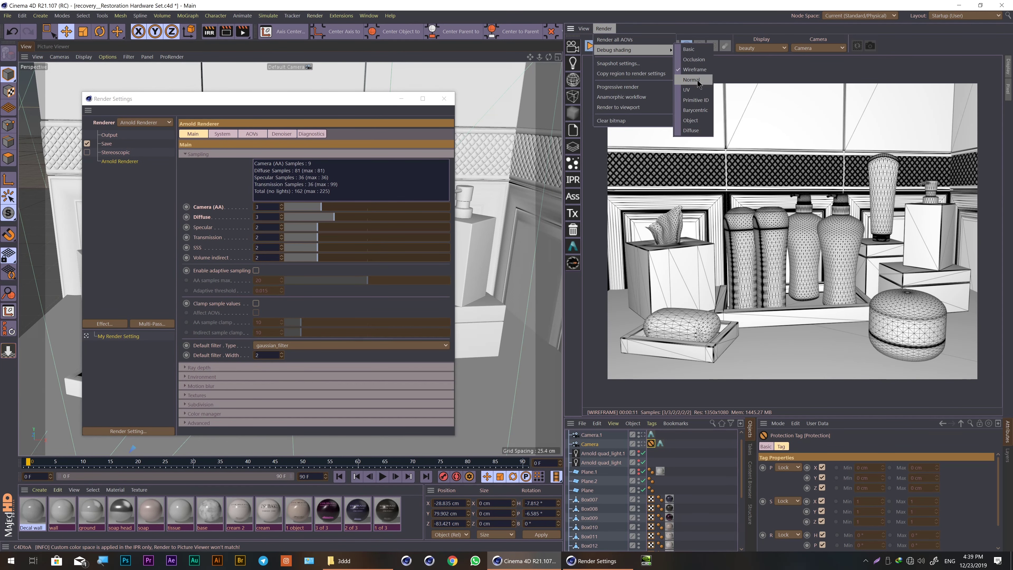
Preview Normals debug shading, then switch the IPR render to UV shading.
left_click(697, 80)
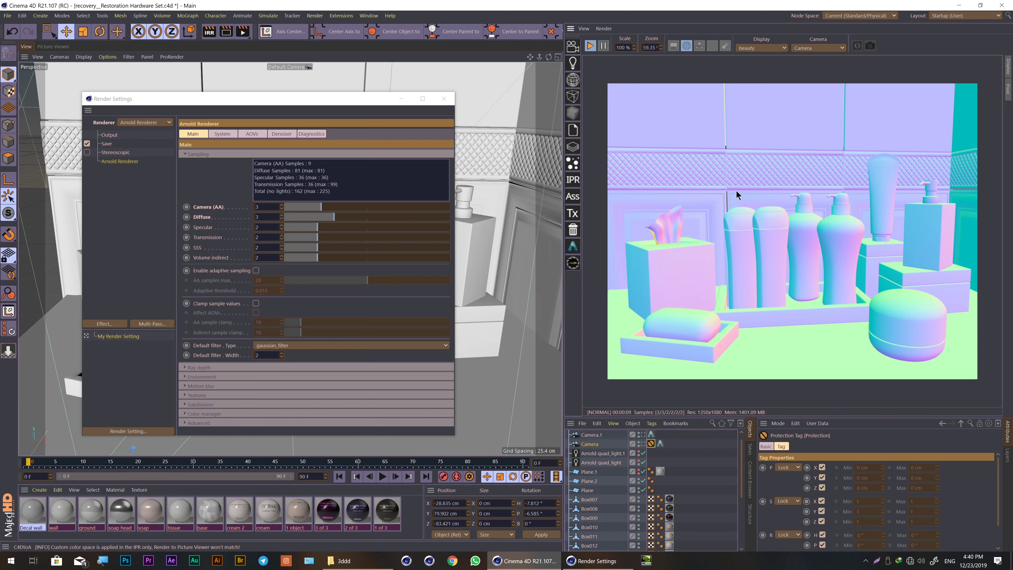
left_click(610, 29)
mouse_move(614, 50)
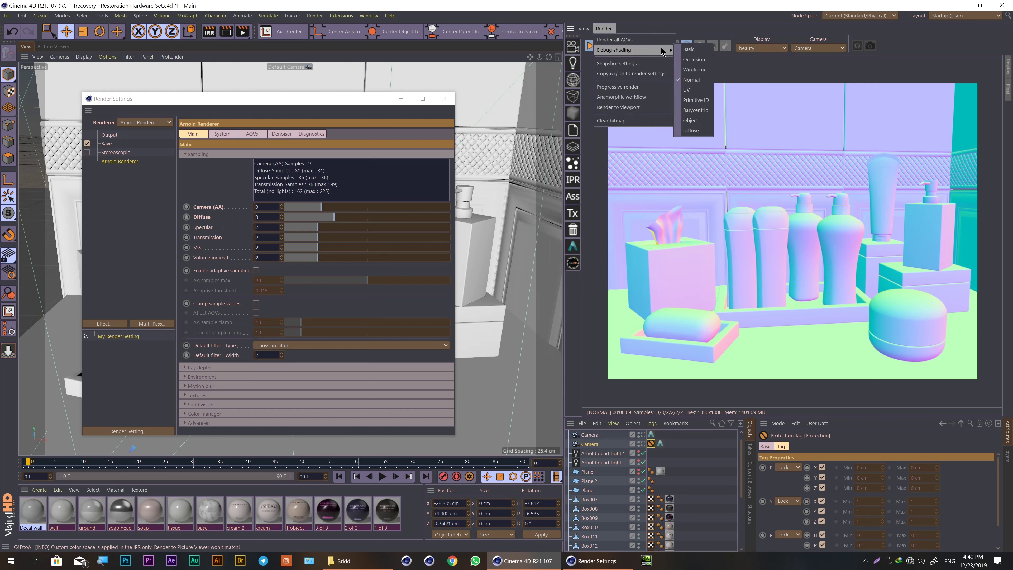
left_click(687, 89)
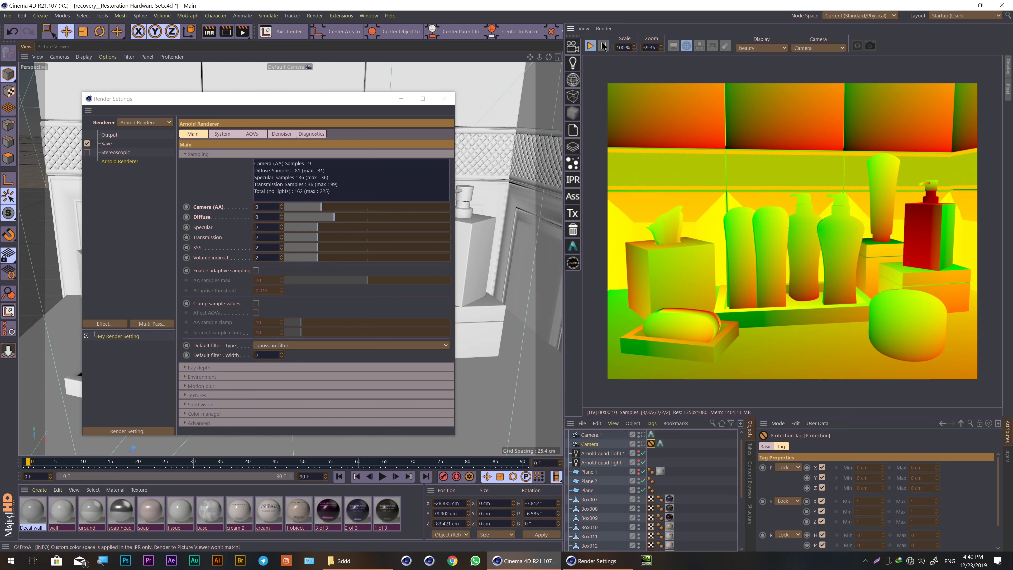
Preview Primitive ID debug shading, then switch the IPR render to Barycentric.
left_click(604, 28)
mouse_move(614, 49)
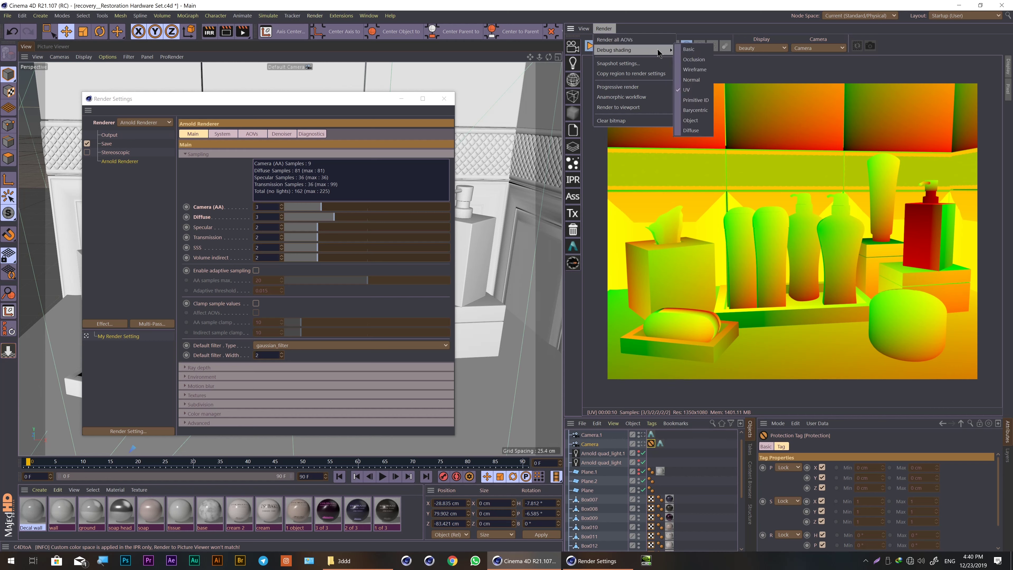
left_click(704, 100)
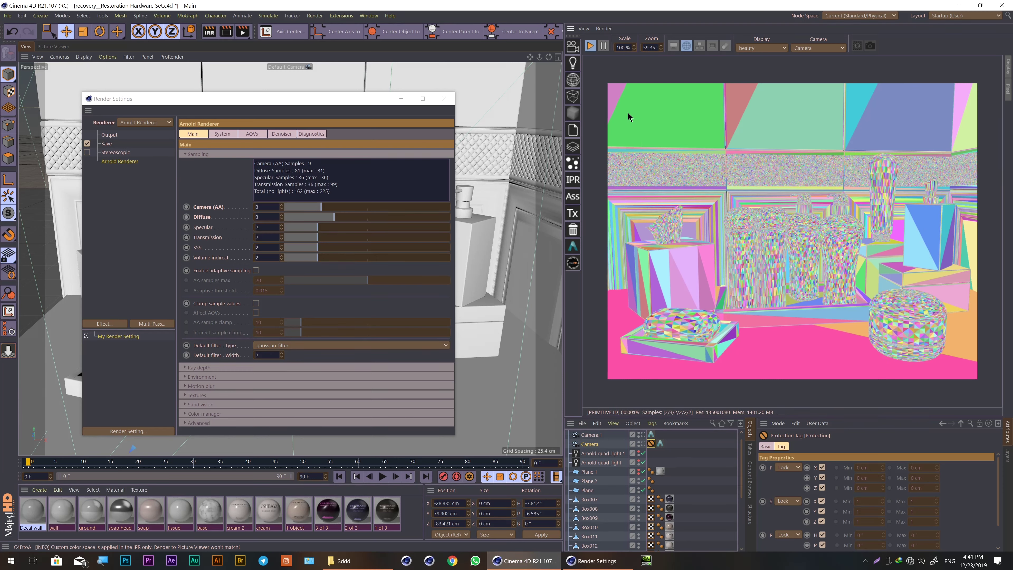
left_click(603, 28)
mouse_move(625, 50)
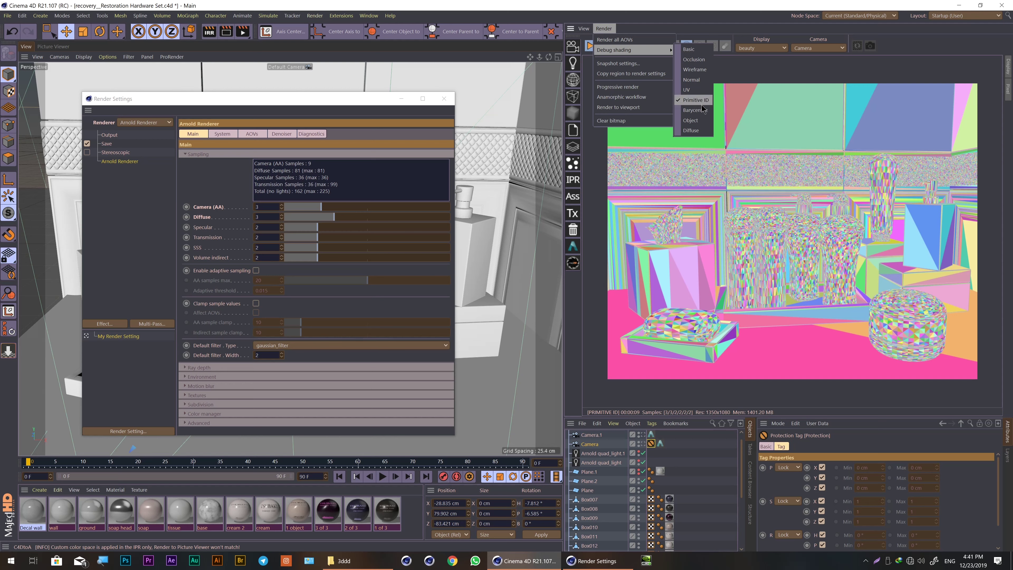
left_click(703, 111)
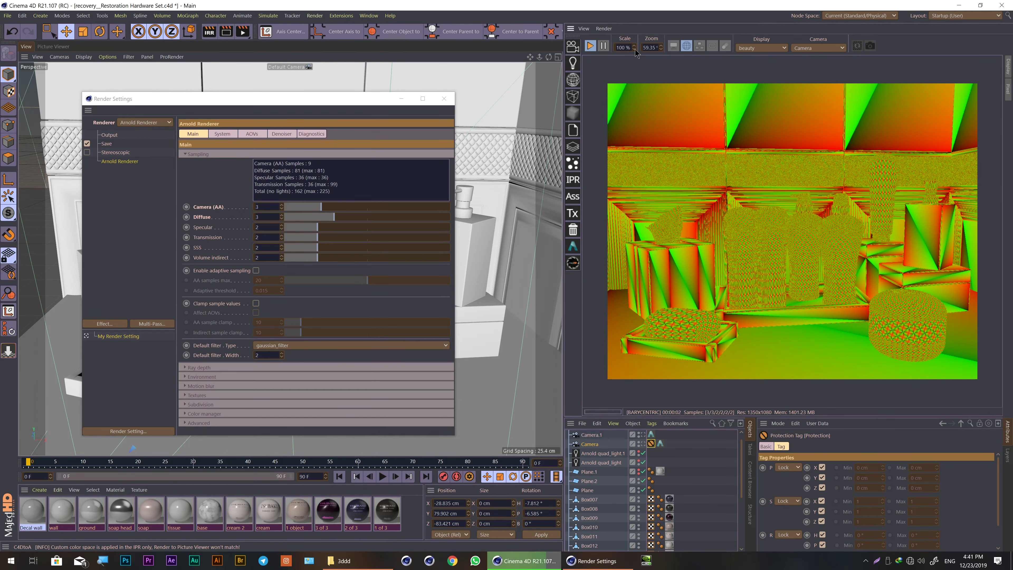
Preview Object debug shading, then switch the IPR render to Diffuse shading.
left_click(603, 29)
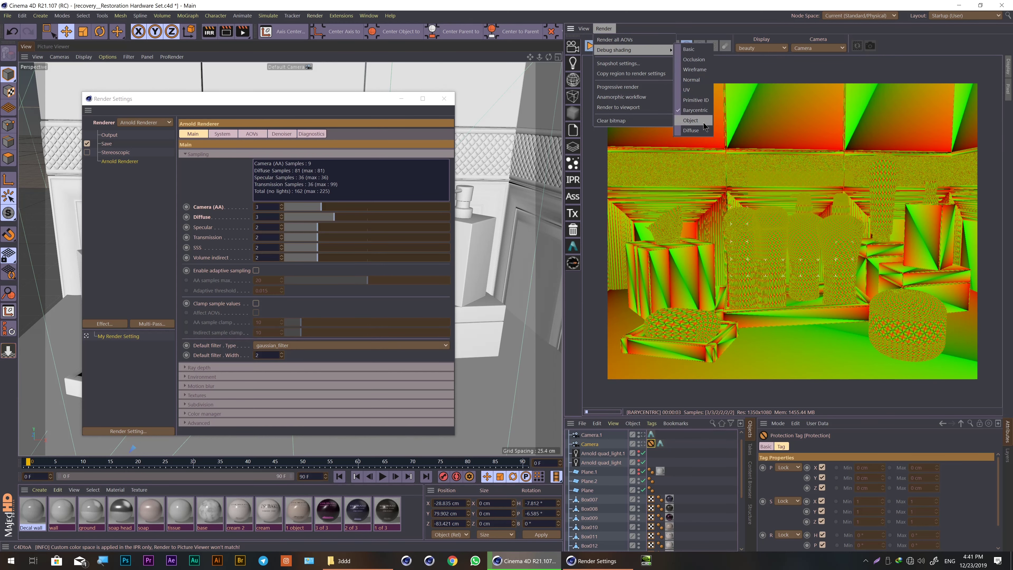
left_click(698, 120)
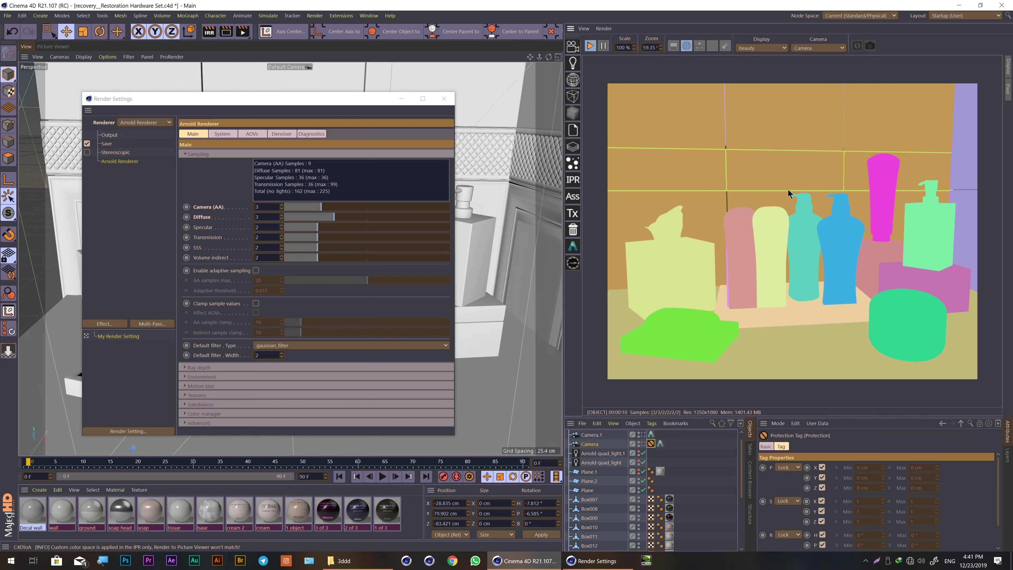
left_click(604, 28)
mouse_move(625, 50)
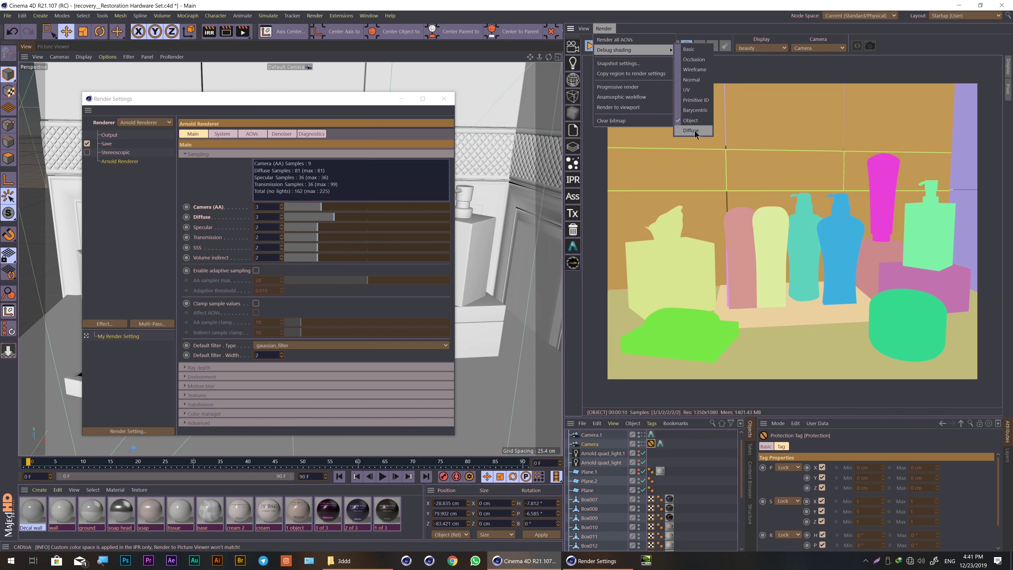
left_click(694, 129)
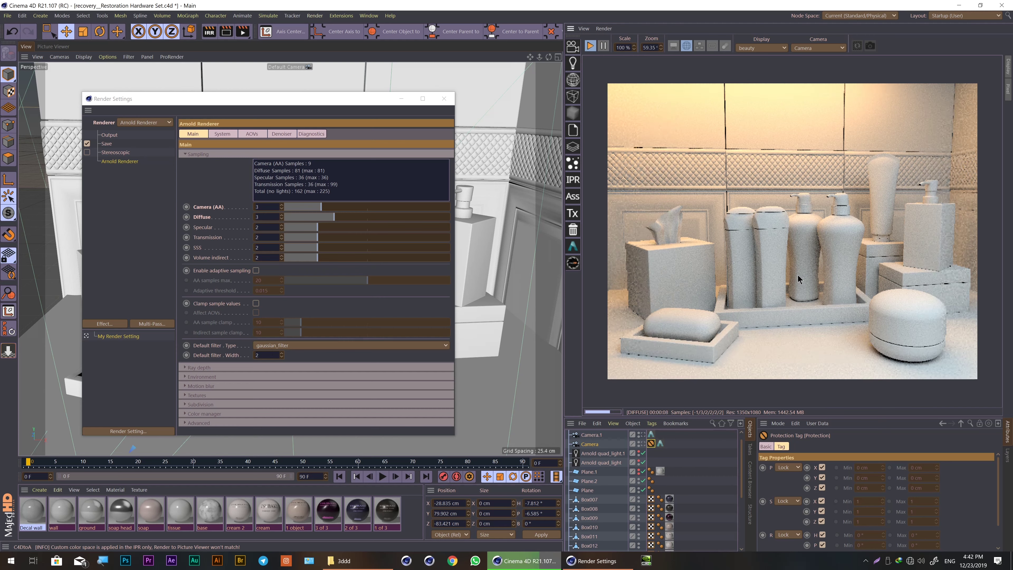
Turn debug shading off to show the textured products and open the Arnold IPR snapshot settings.
left_click(687, 49)
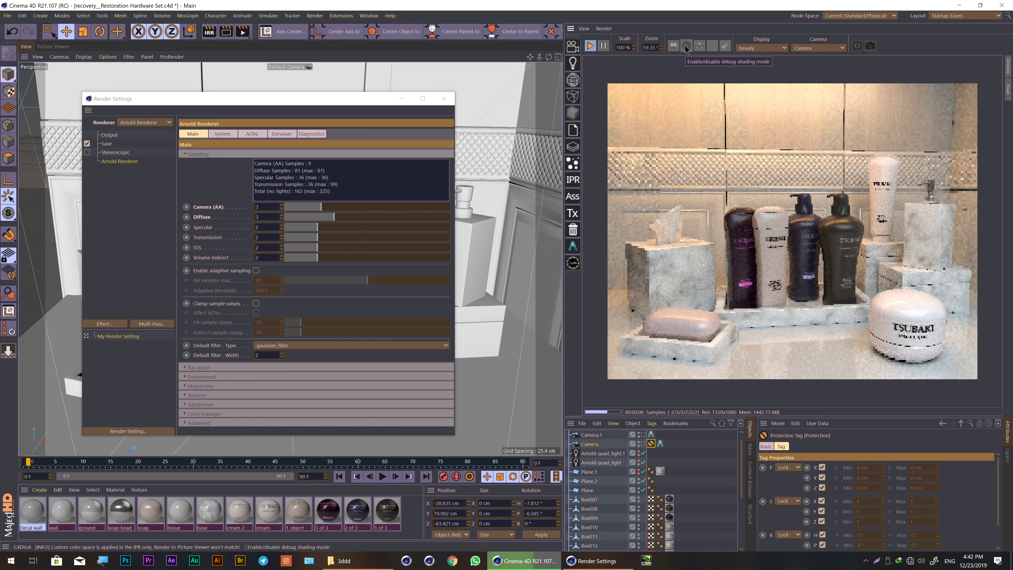
left_click(604, 28)
mouse_move(625, 50)
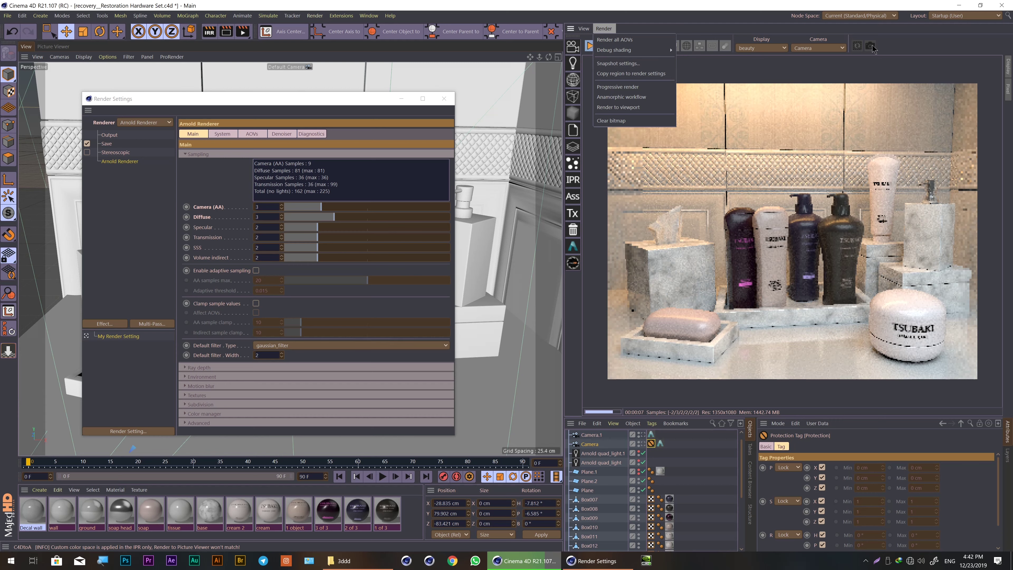
left_click(618, 63)
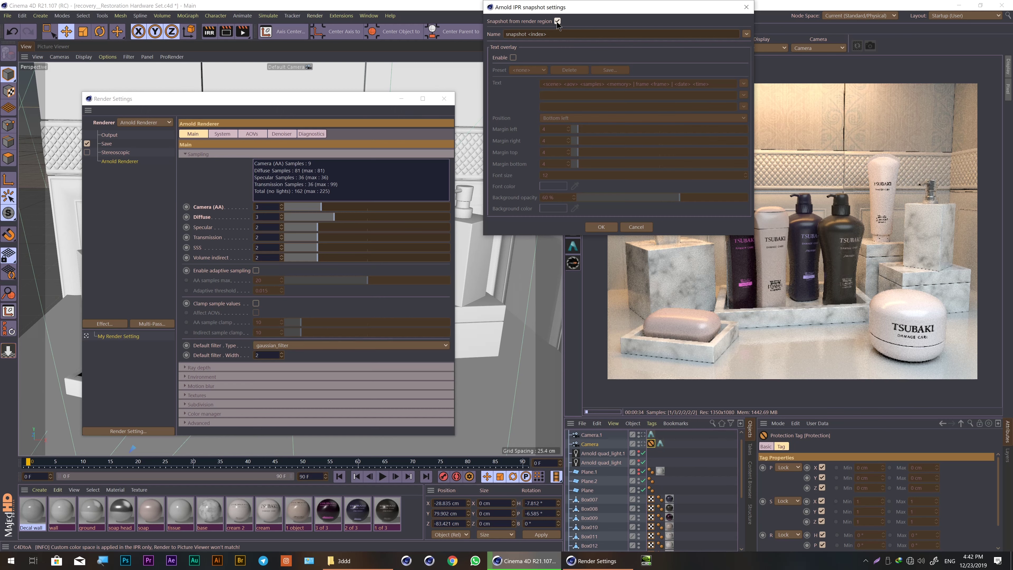
Close the snapshot settings and draw a render region around the bottles.
left_click(600, 226)
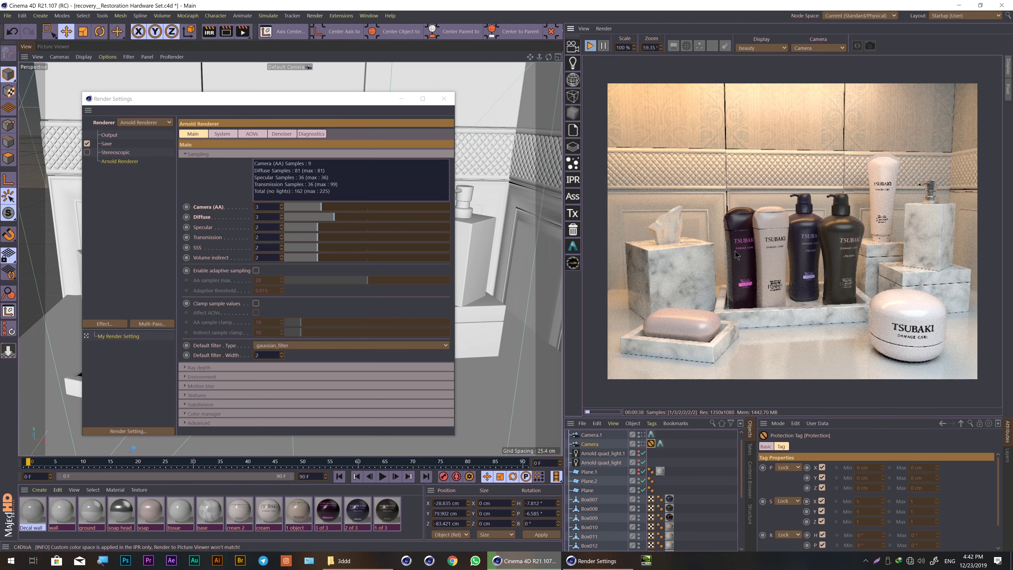
left_click_drag(695, 182, 912, 330)
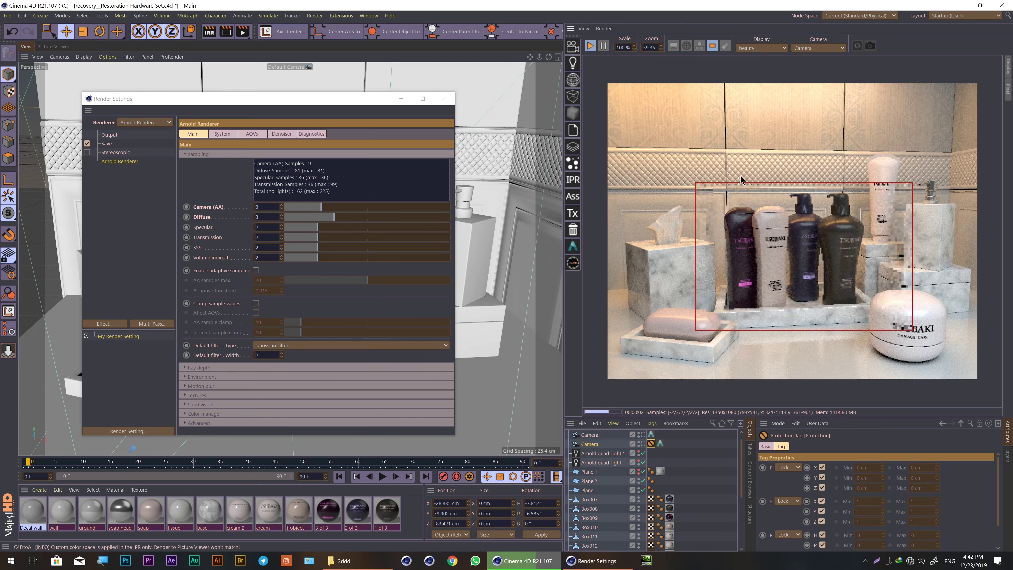
left_click(712, 47)
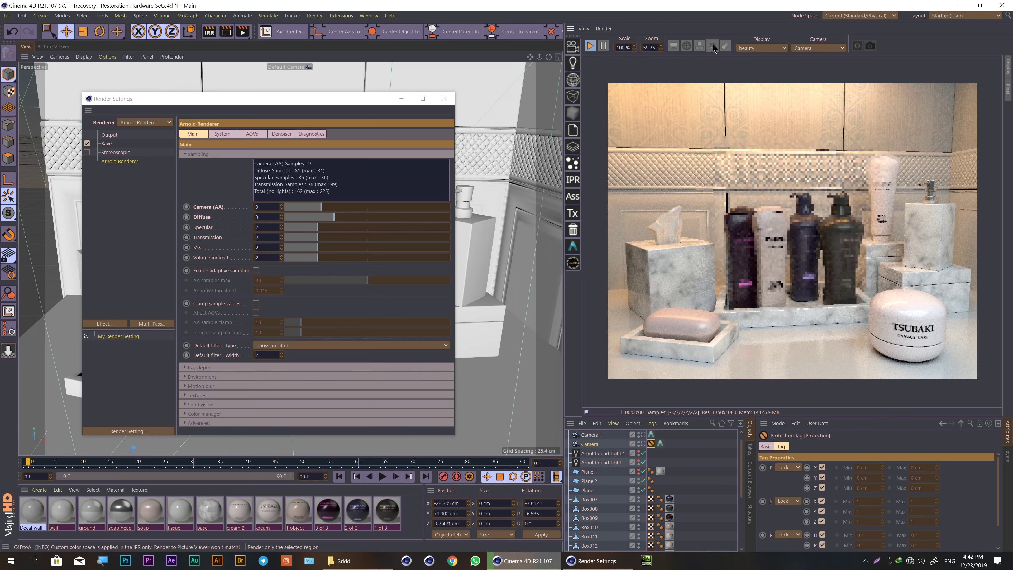
left_click(712, 47)
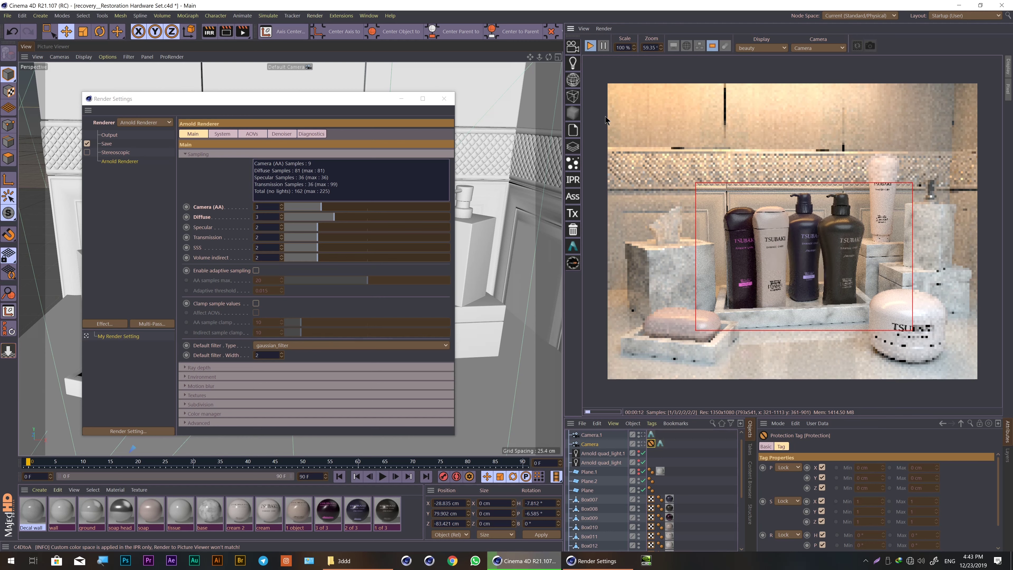
Take snapshot 003 of the textured shelf into the Picture Viewer.
left_click(870, 45)
left_click_drag(355, 103, 650, 255)
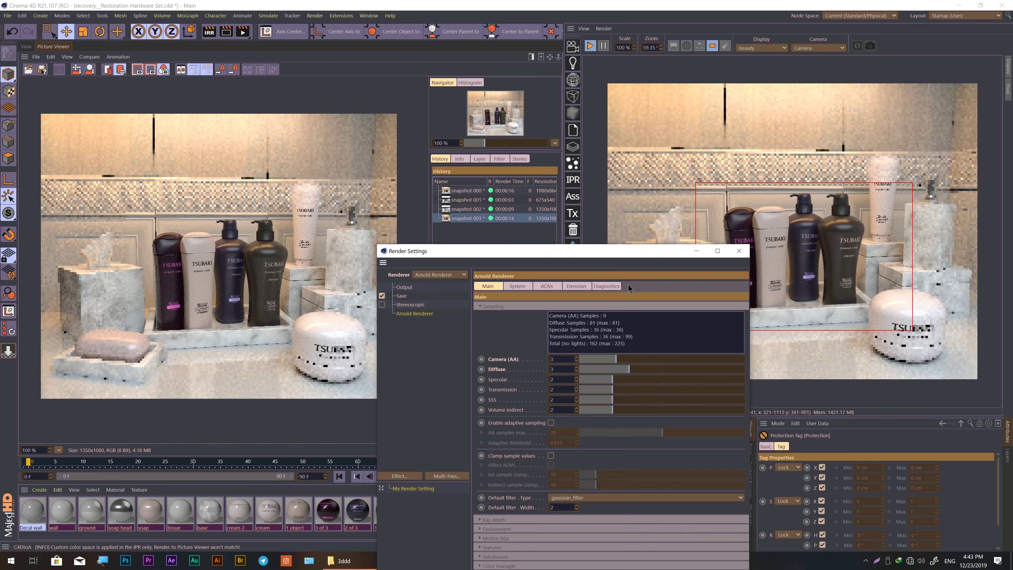
mouse_move(659, 255)
left_mouse_down()
mouse_move(317, 176)
mouse_move(280, 136)
mouse_move(401, 118)
left_mouse_up()
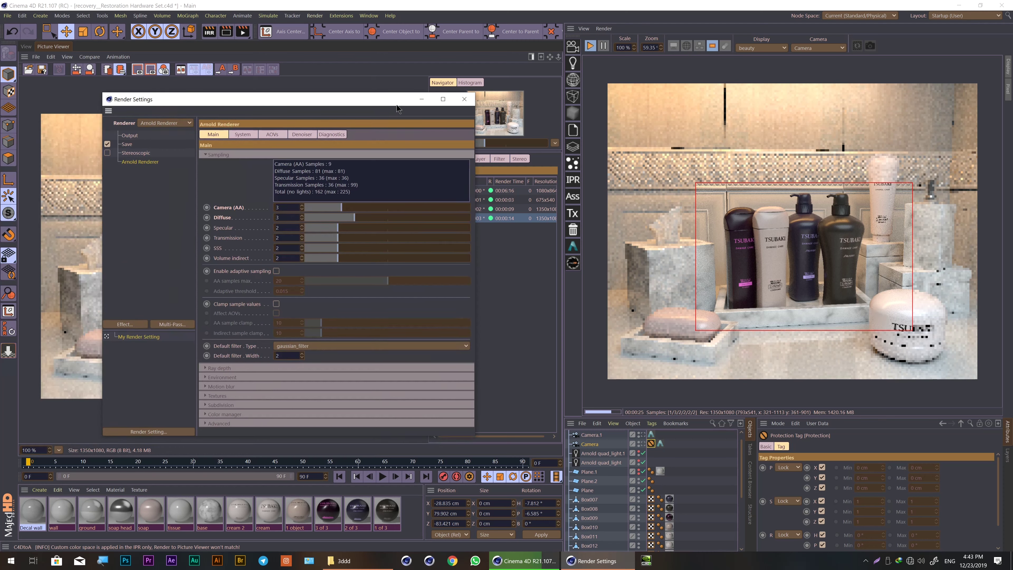
Enable Snapshot from render region and take a 792x540 snapshot cropped to the bottles.
left_click(26, 46)
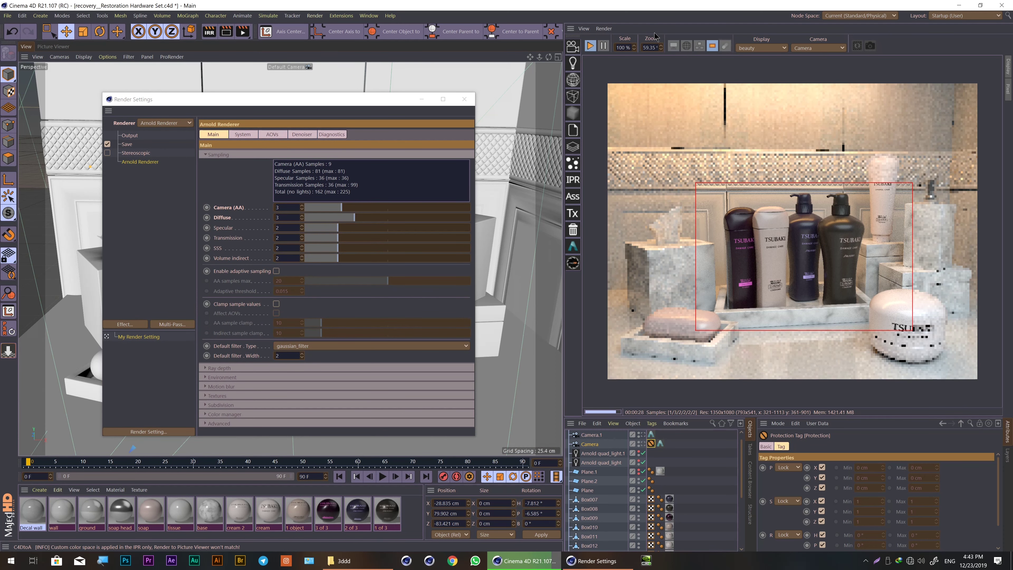
left_click(604, 28)
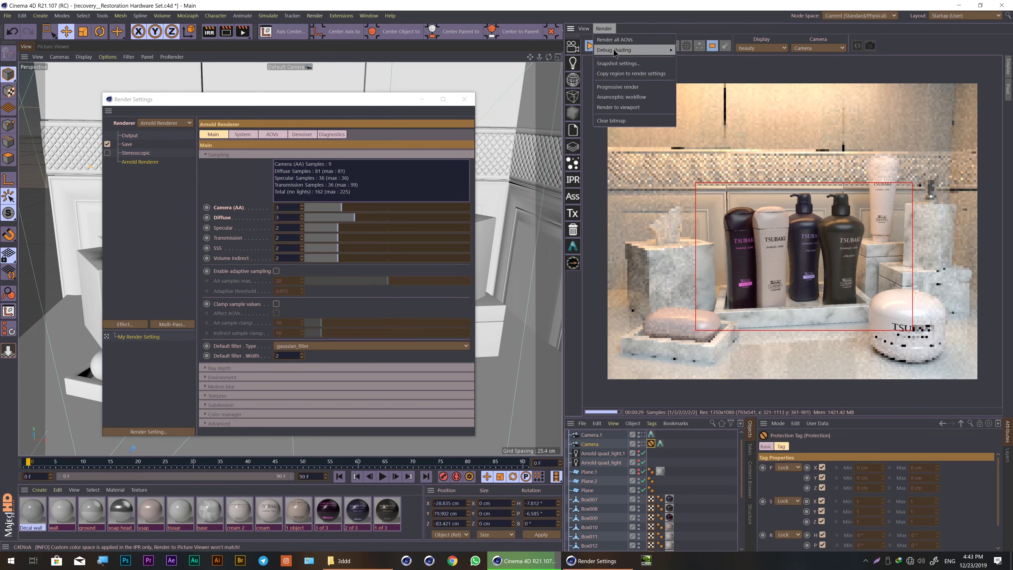
left_click(637, 64)
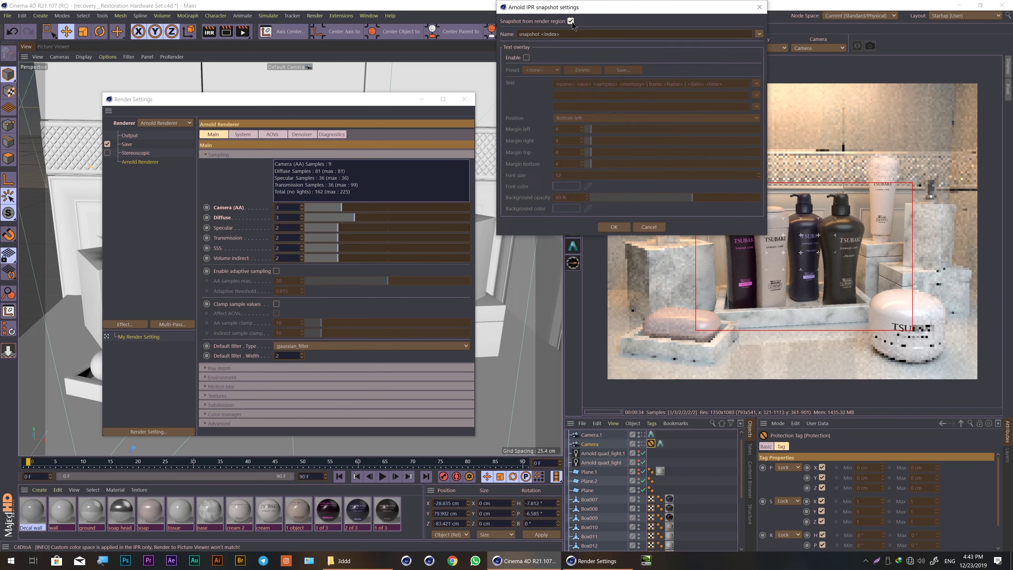
left_click(613, 227)
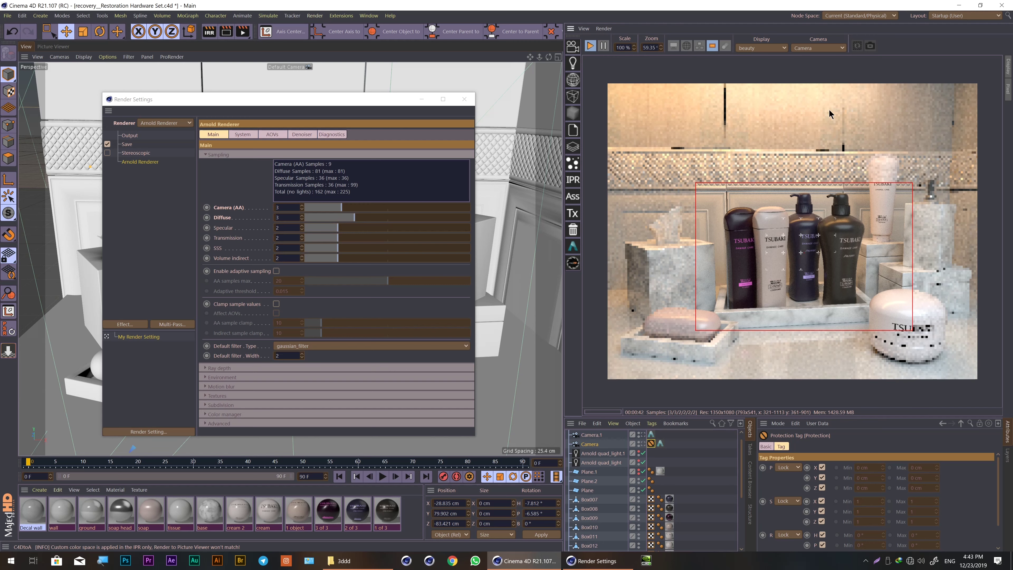
left_click(871, 47)
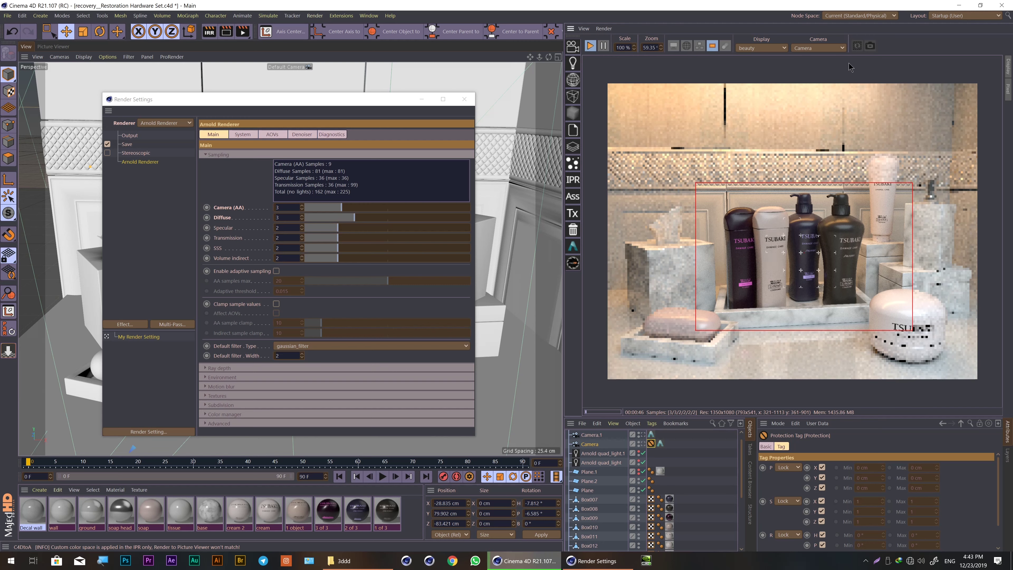
left_click_drag(239, 99, 558, 192)
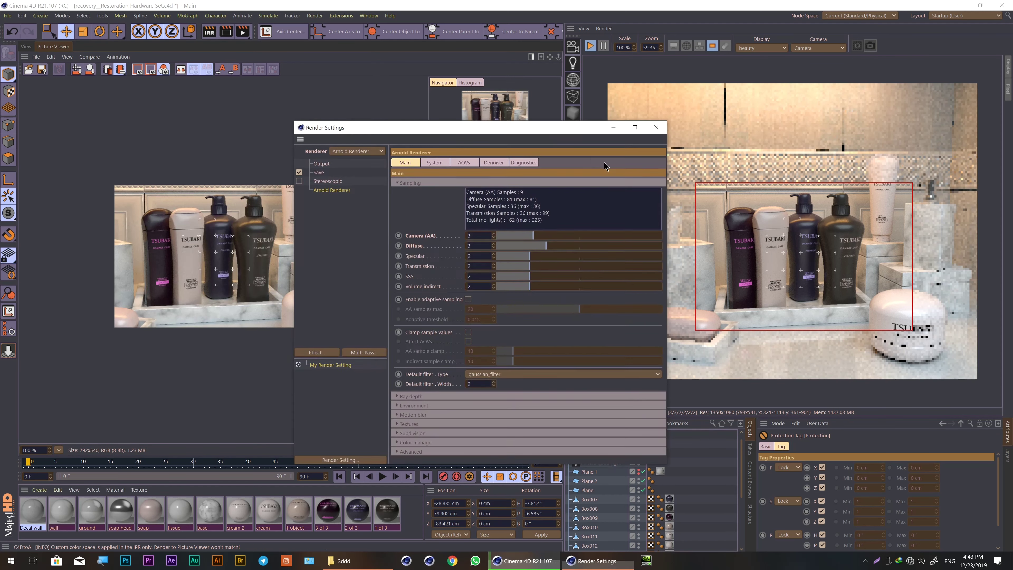
left_click_drag(474, 200, 478, 370)
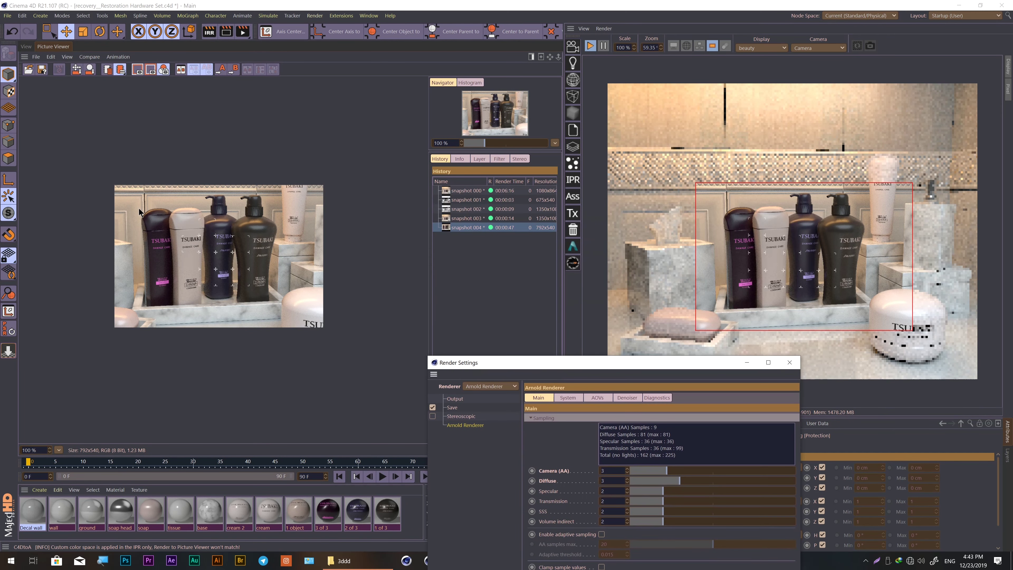
left_click(450, 218)
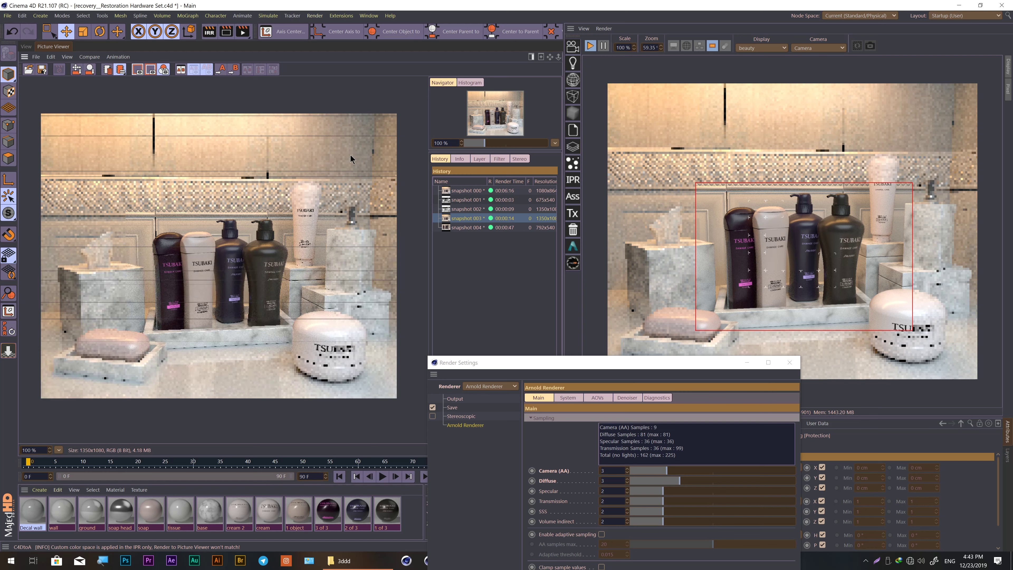
left_click(480, 228)
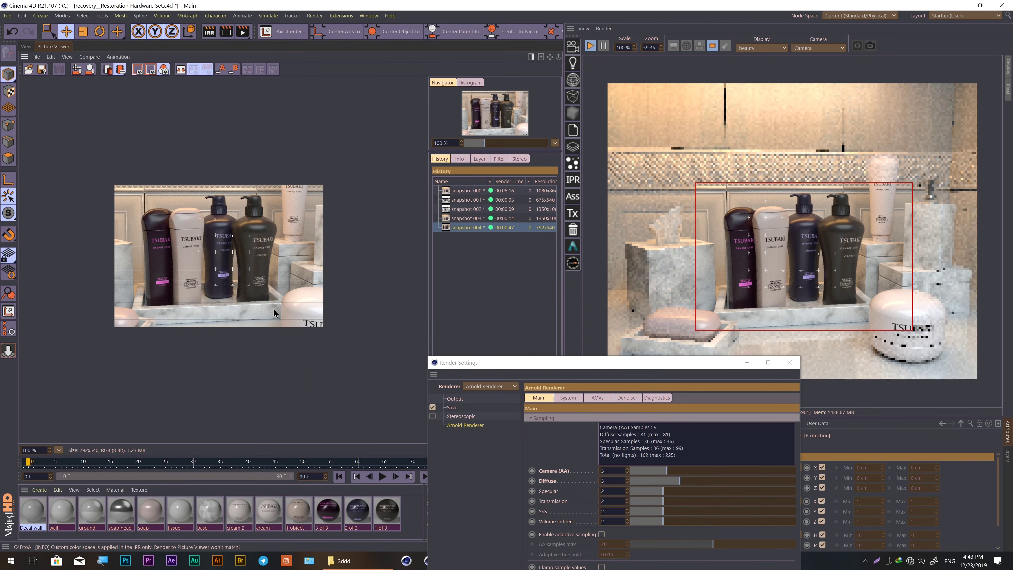
left_click_drag(550, 365, 227, 96)
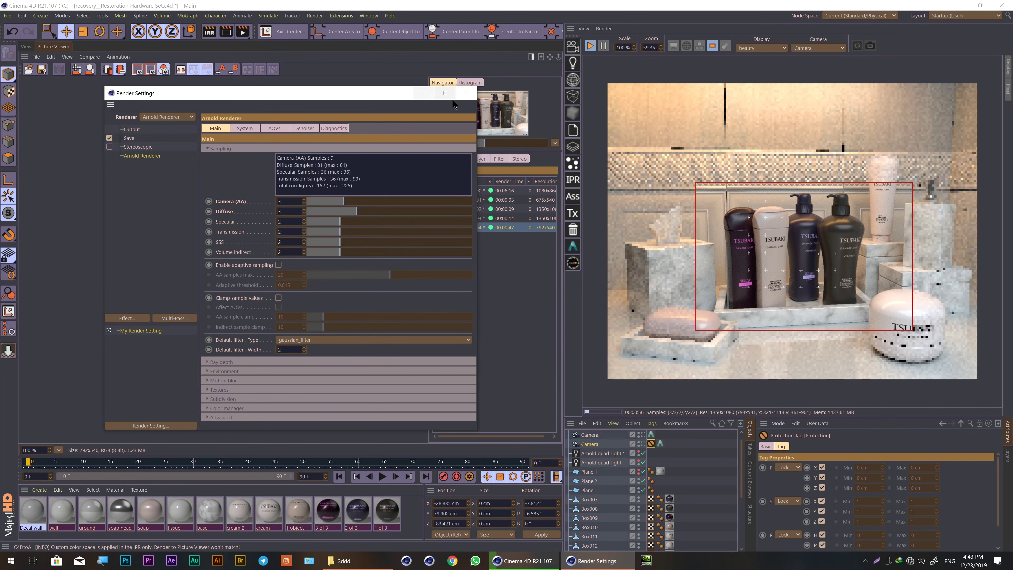
Reopen the Arnold IPR snapshot settings, with Snapshot from render region on, and centre the dialog.
left_click(610, 29)
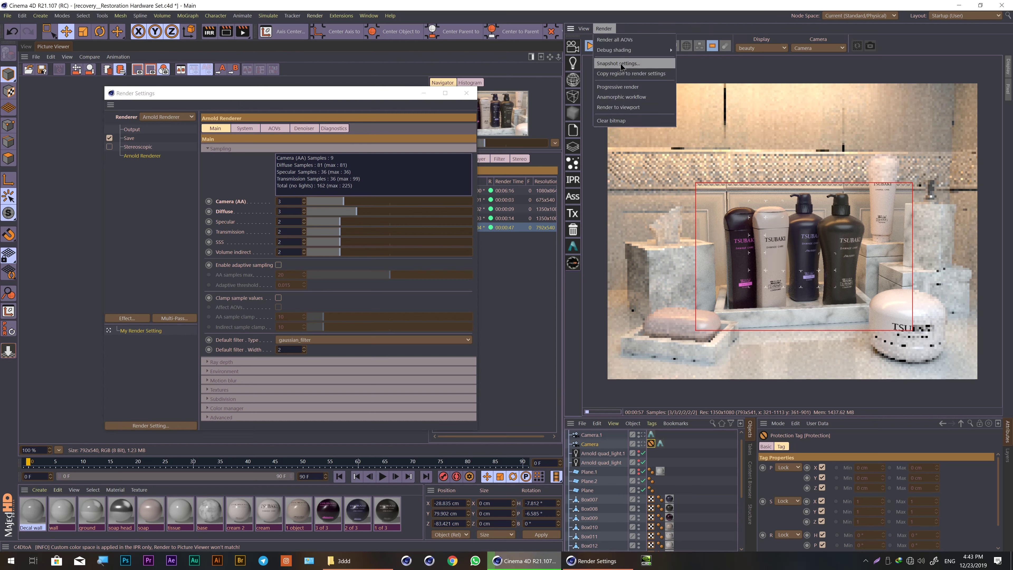
left_click(870, 50)
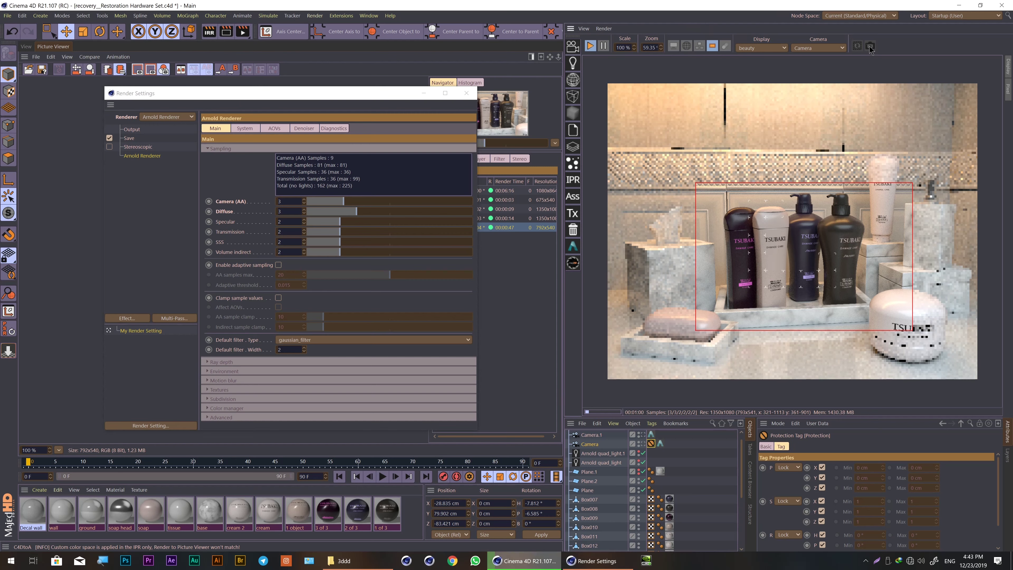
left_click(869, 50)
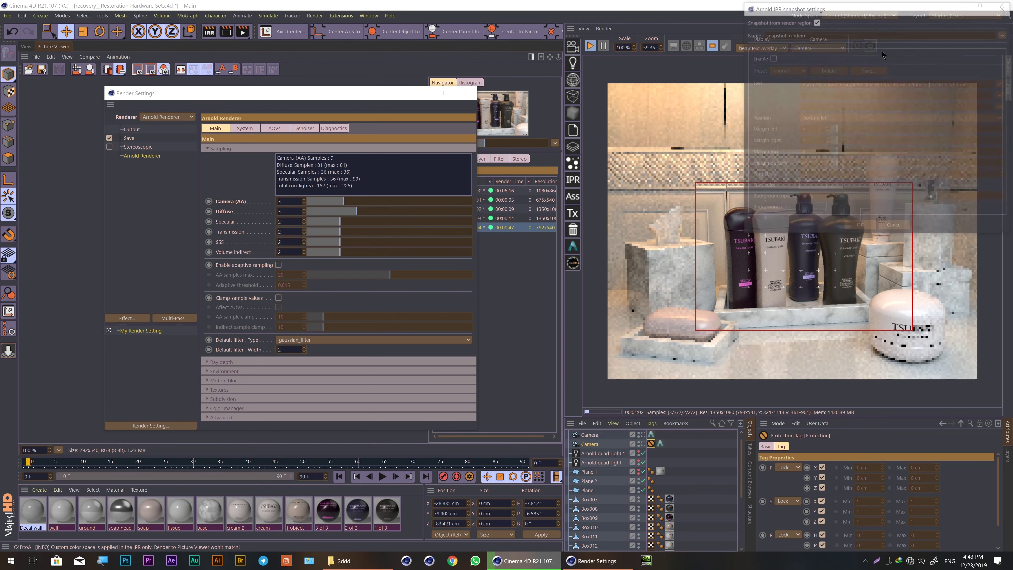
left_click_drag(802, 8, 705, 65)
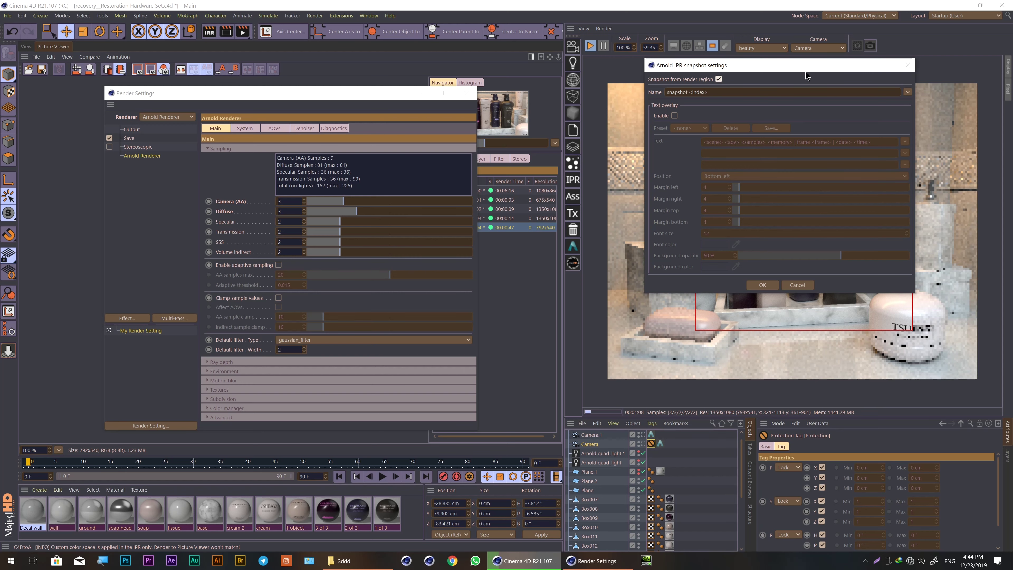
left_click_drag(805, 72, 724, 97)
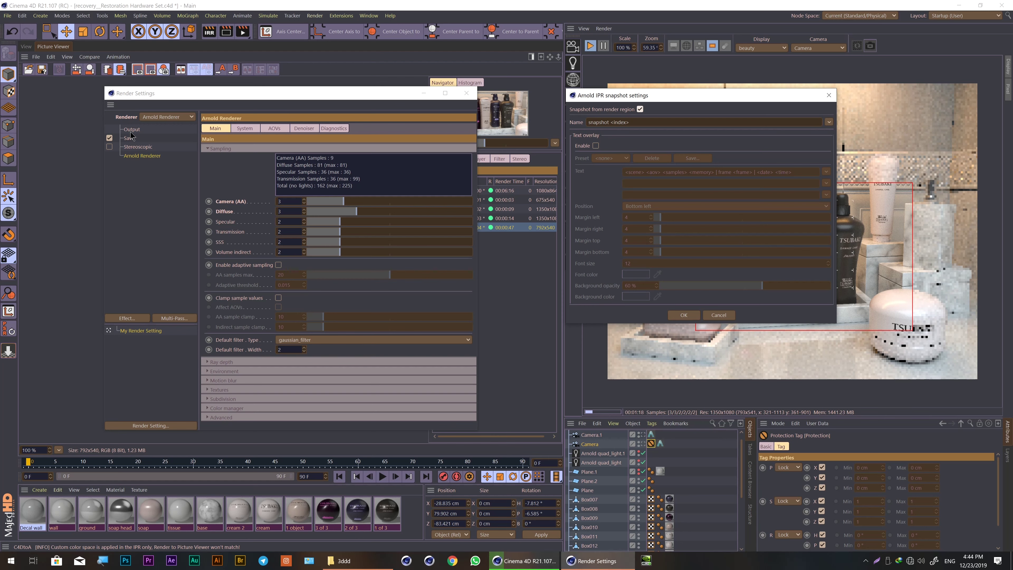
Copy the IPR region into Output's Render Region (borders 321, 362, 237, 178) and enable it.
left_click(688, 316)
left_click(141, 129)
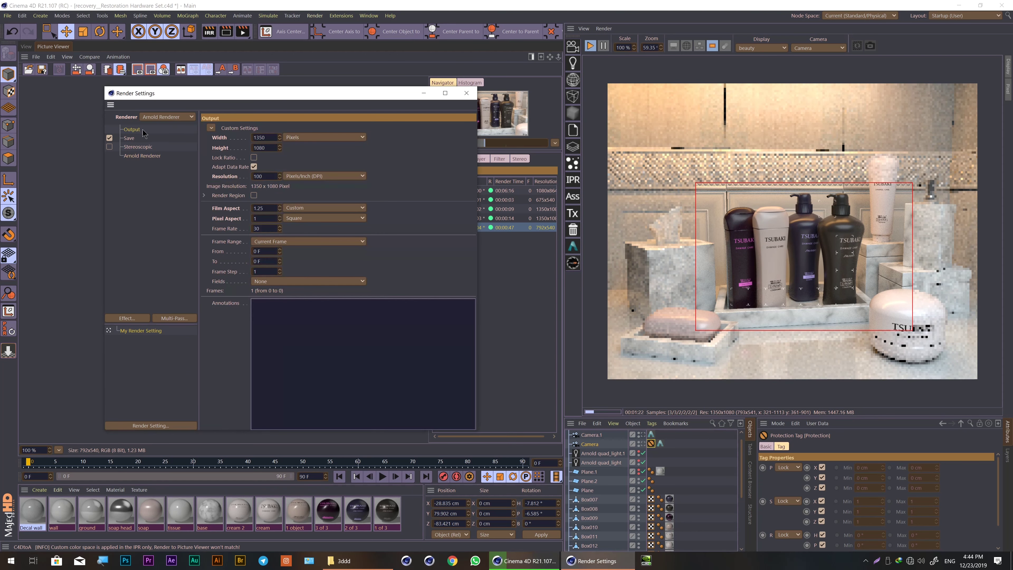
left_click(204, 195)
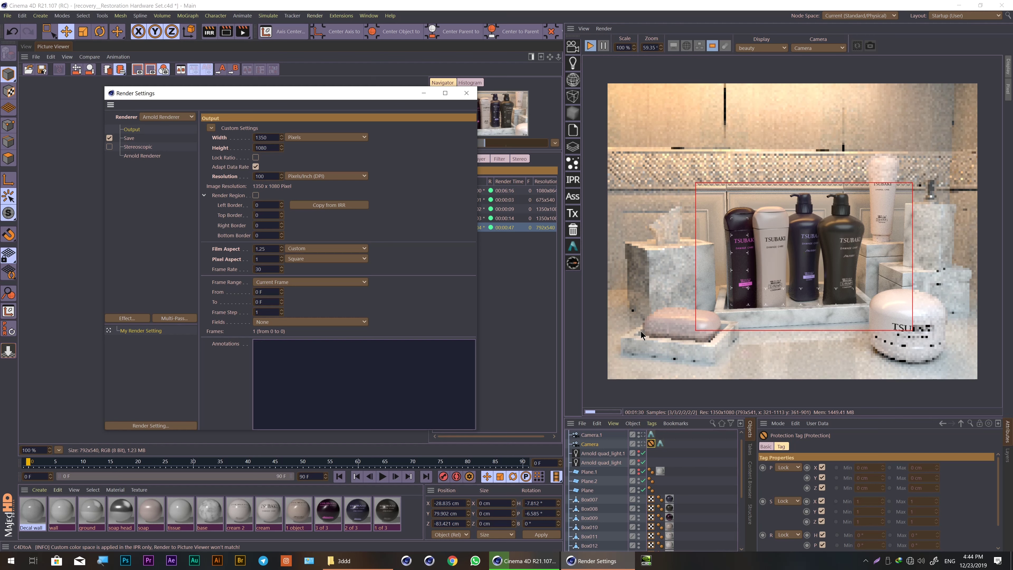
left_click(605, 29)
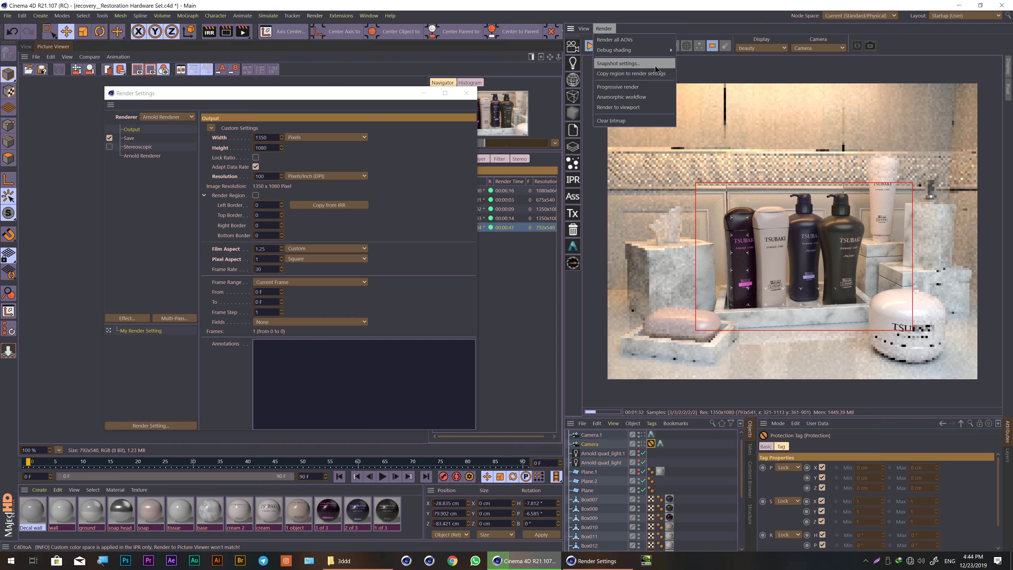
left_click(634, 74)
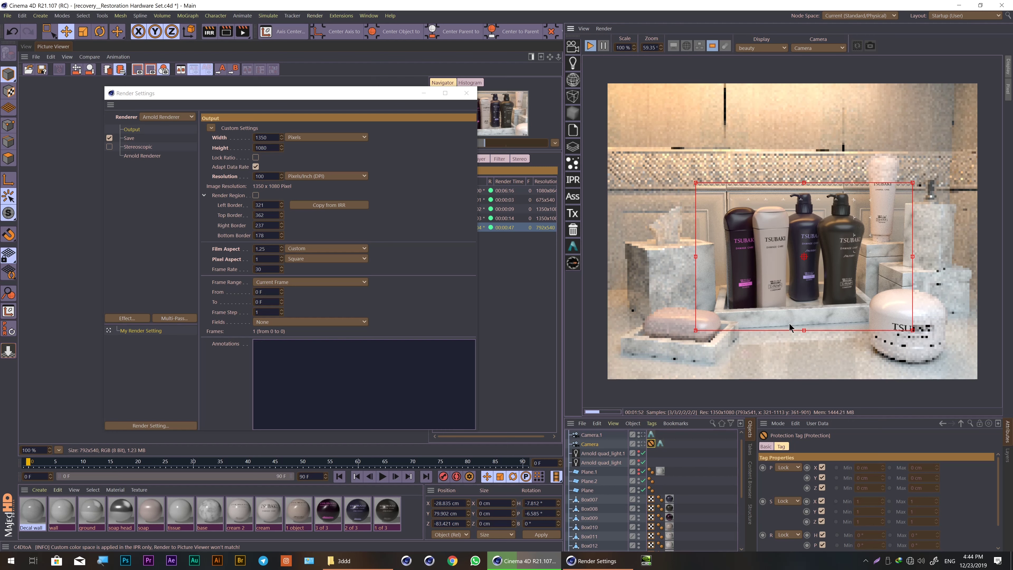
left_click(255, 196)
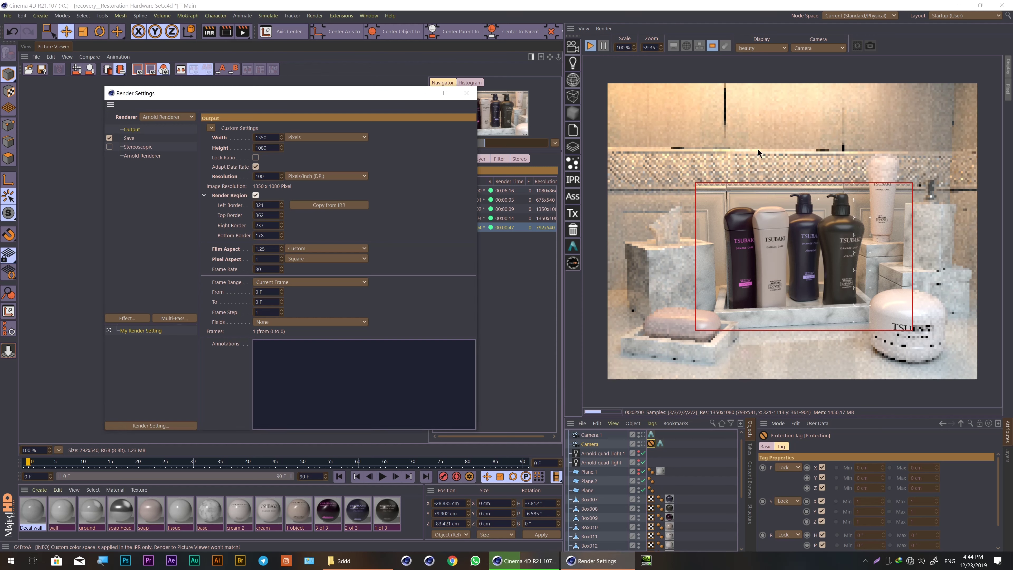
left_click_drag(386, 94, 656, 153)
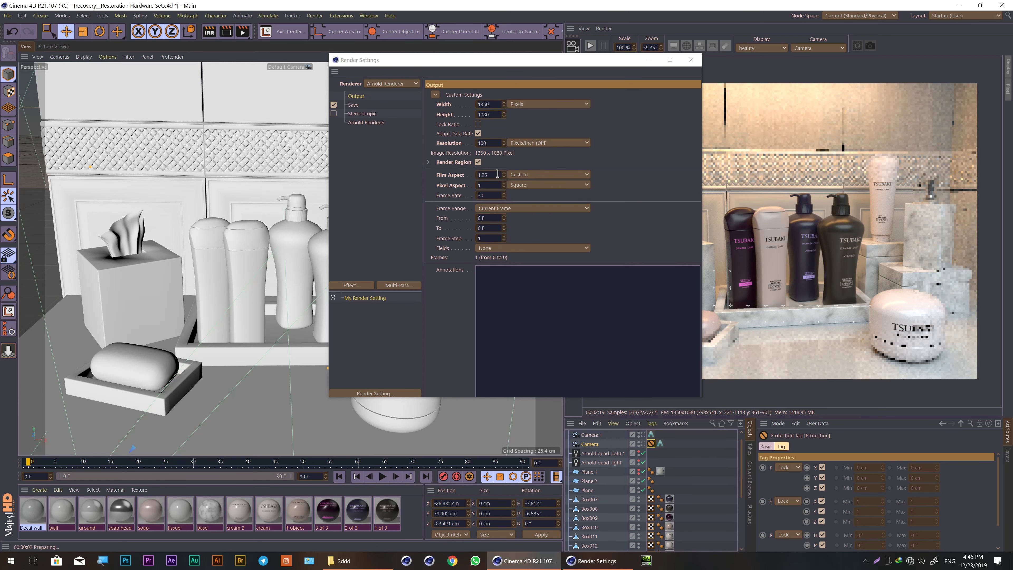
Turn off Render Region and restart the Arnold IPR at full frame.
left_click(477, 162)
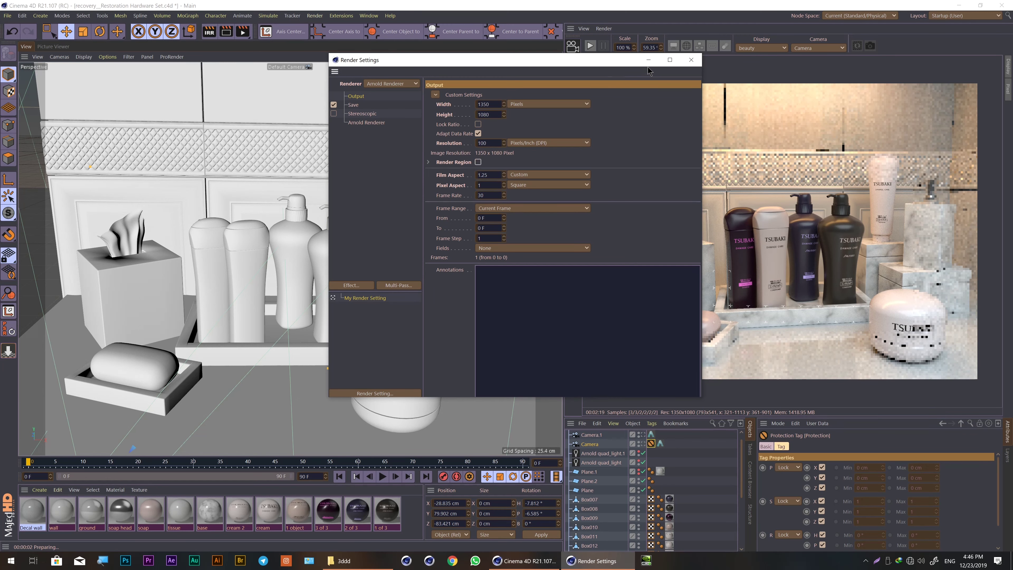
left_click_drag(610, 63, 429, 93)
left_click_drag(336, 93, 261, 85)
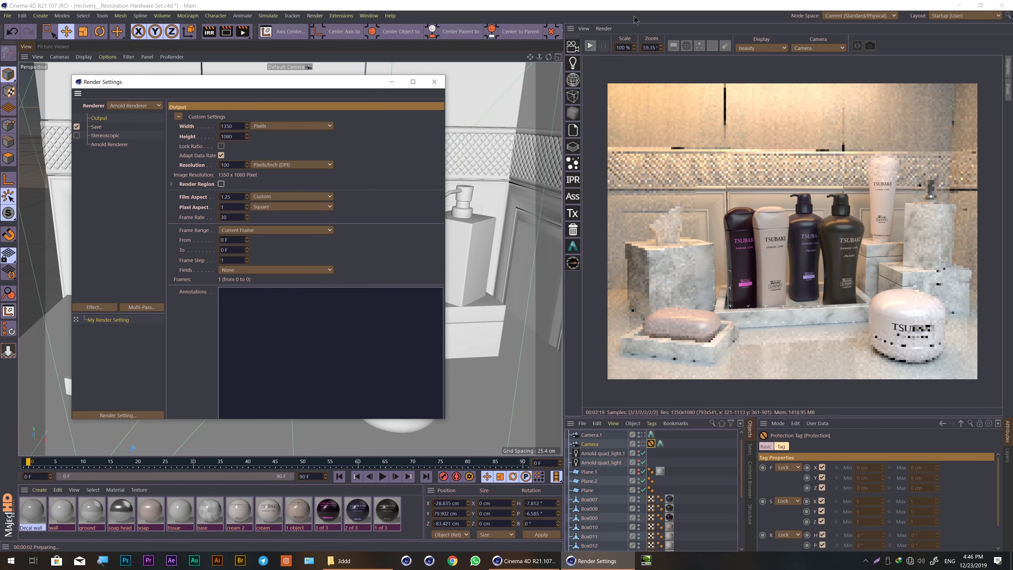
left_click(589, 46)
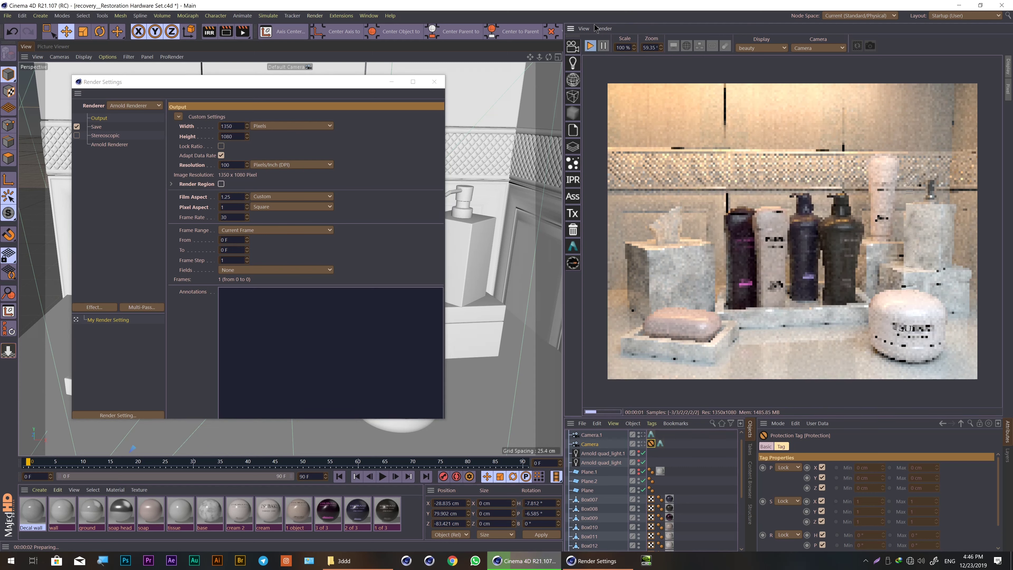
left_click(596, 32)
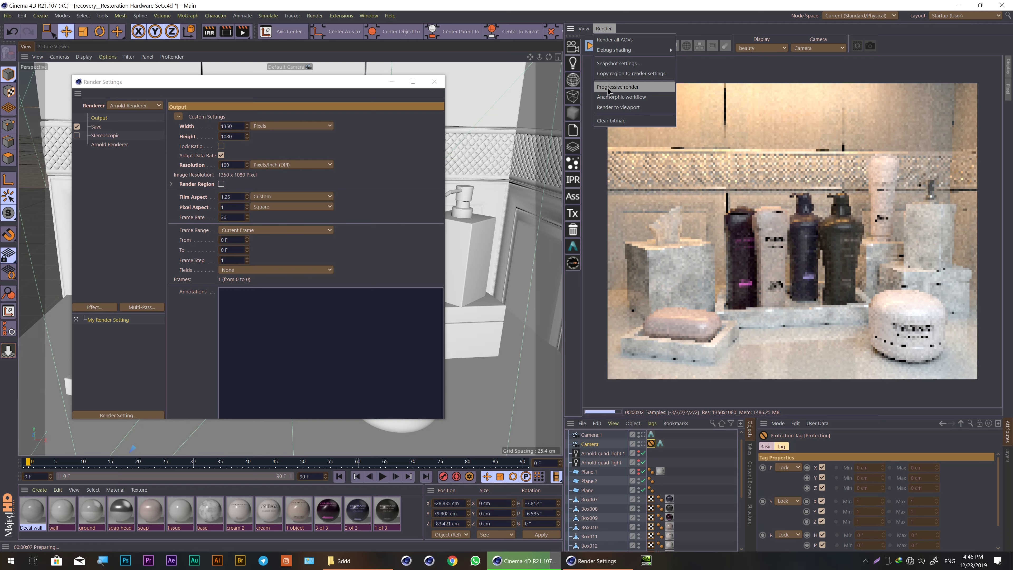
Turn on IPR Progressive render, watch it refine, then toggle Progressive render again.
left_click(607, 88)
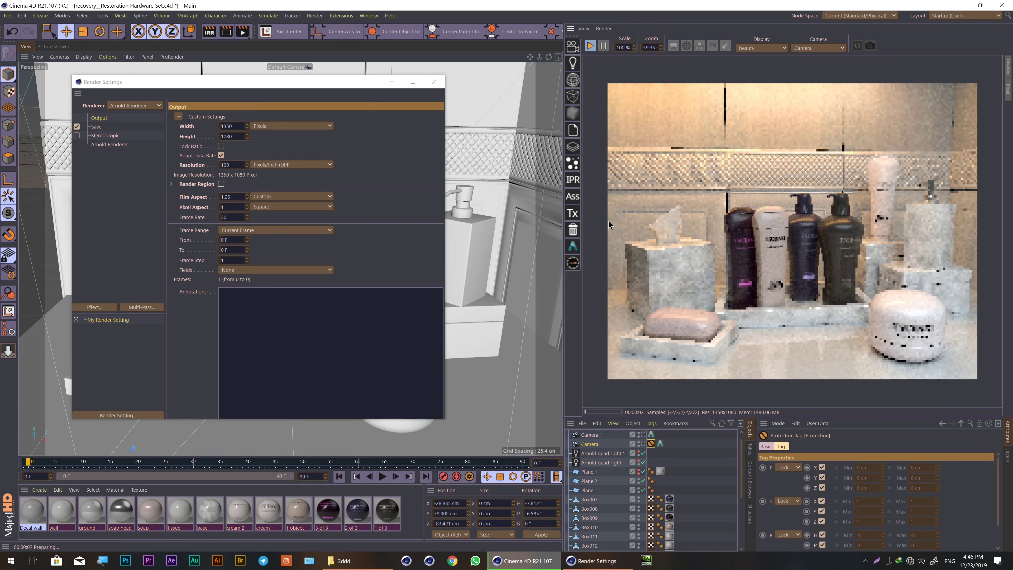
left_click(603, 28)
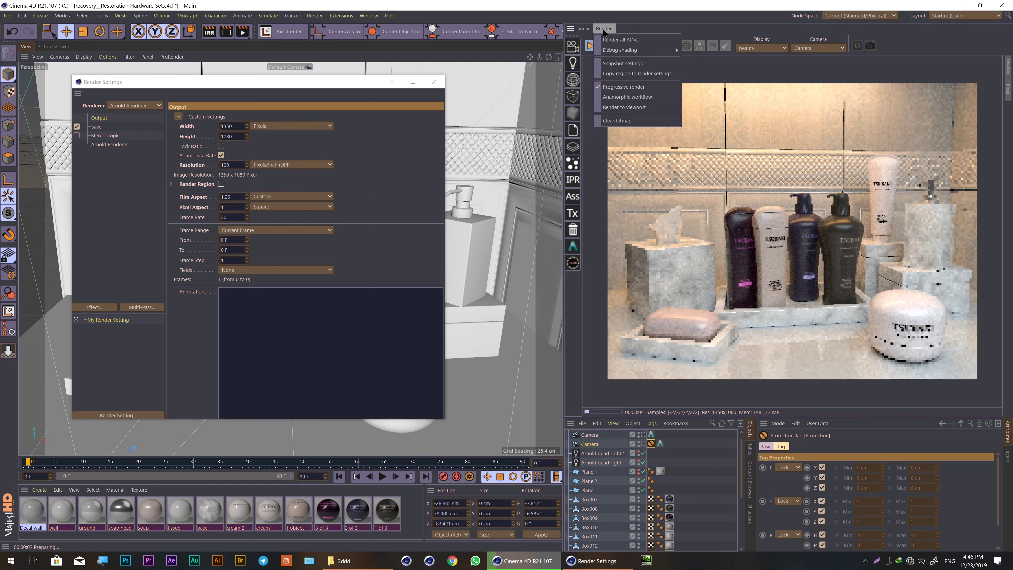
left_click(671, 16)
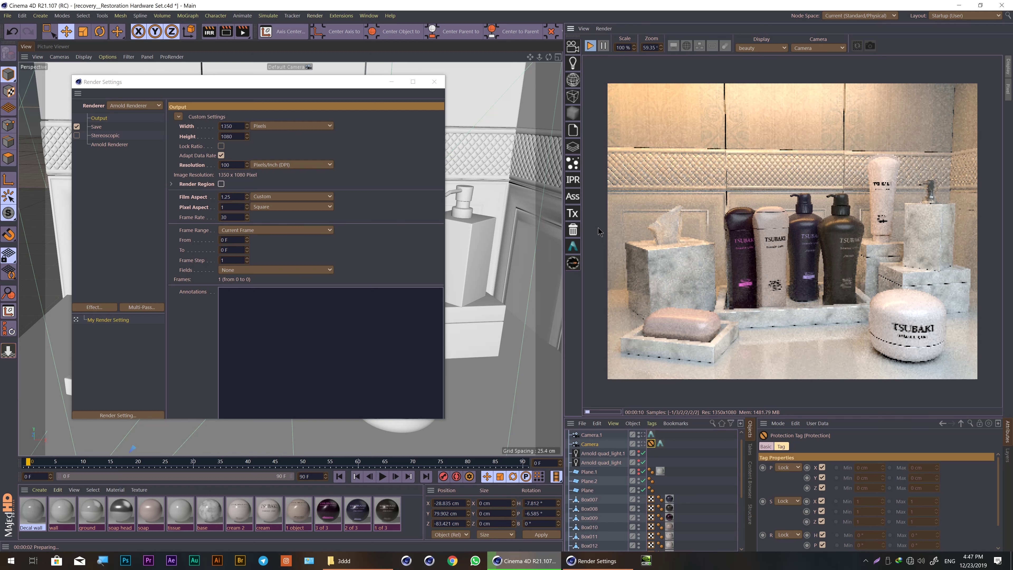
left_click(604, 29)
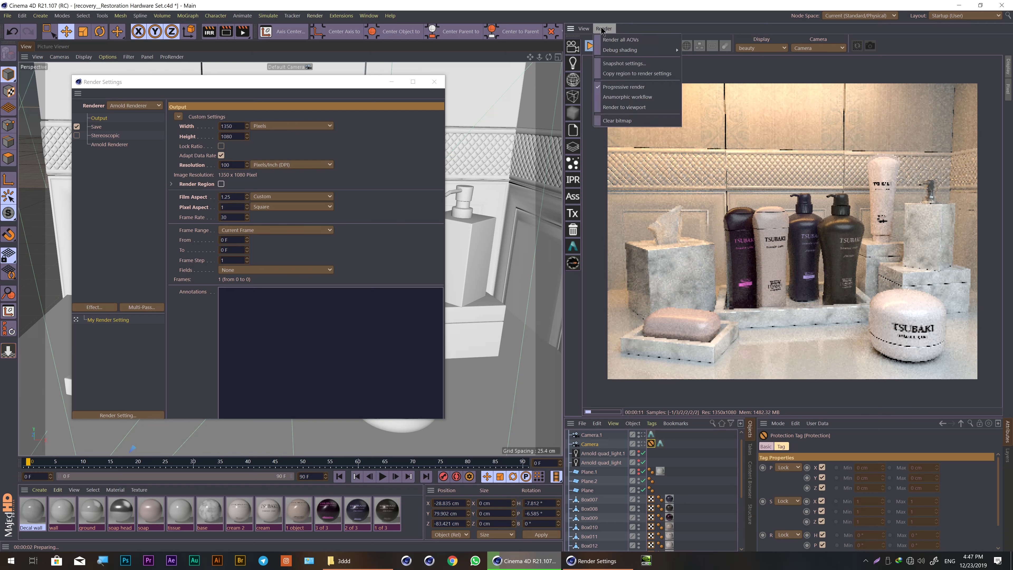
left_click(684, 12)
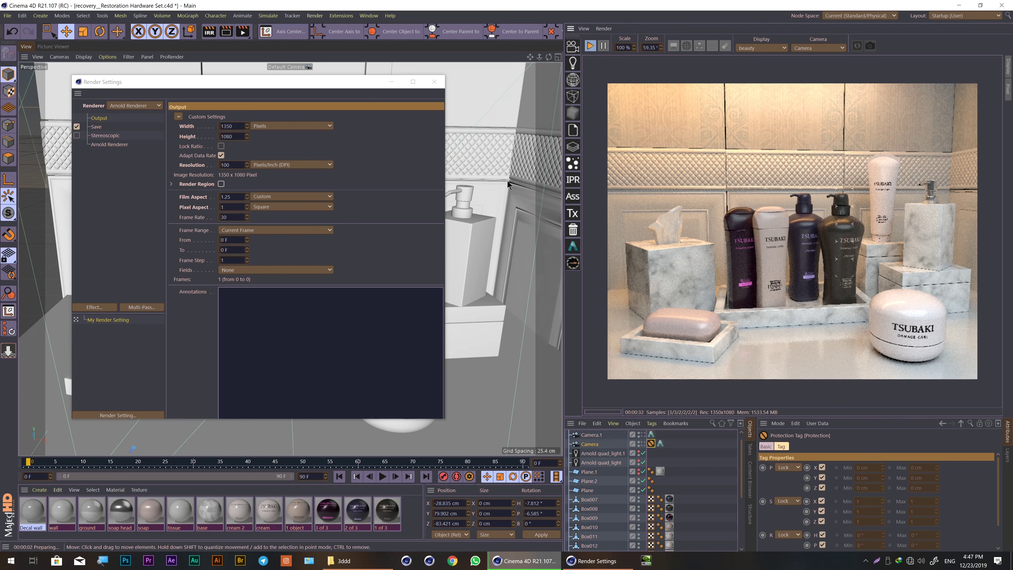
left_click(604, 28)
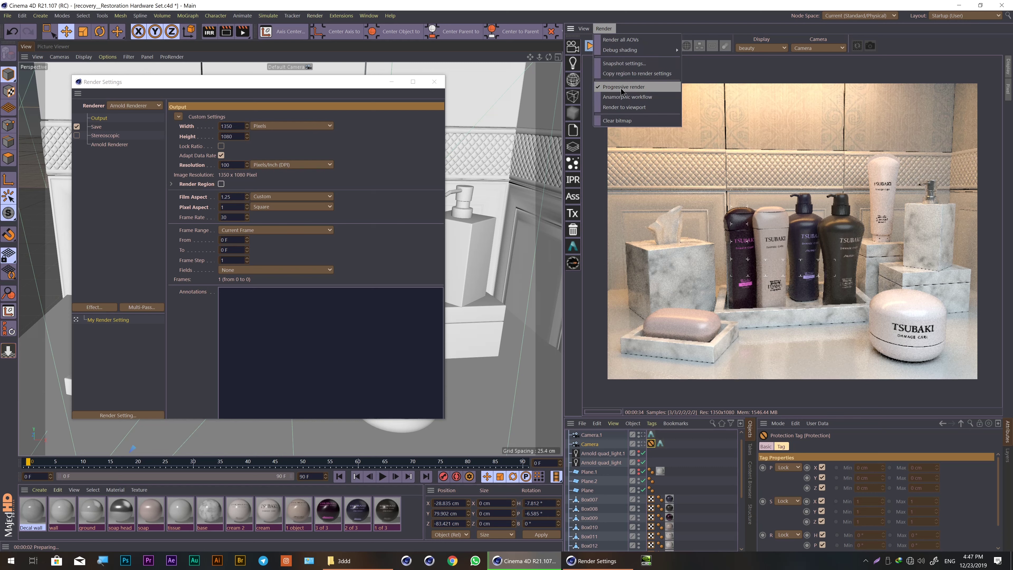
left_click(623, 87)
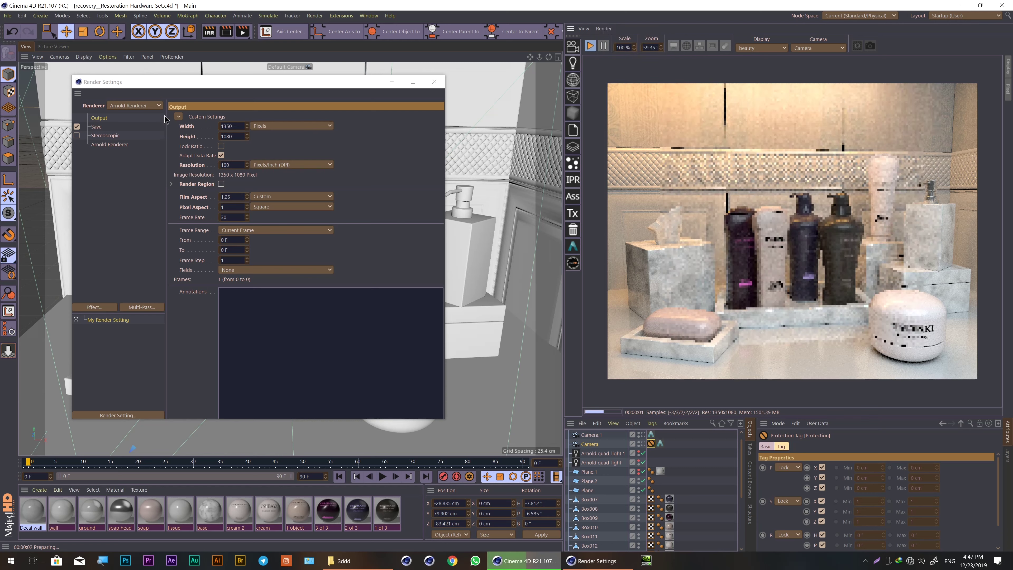
Show Arnold's System settings with the render, GPU, search paths and licensing groups collapsed.
left_click(106, 144)
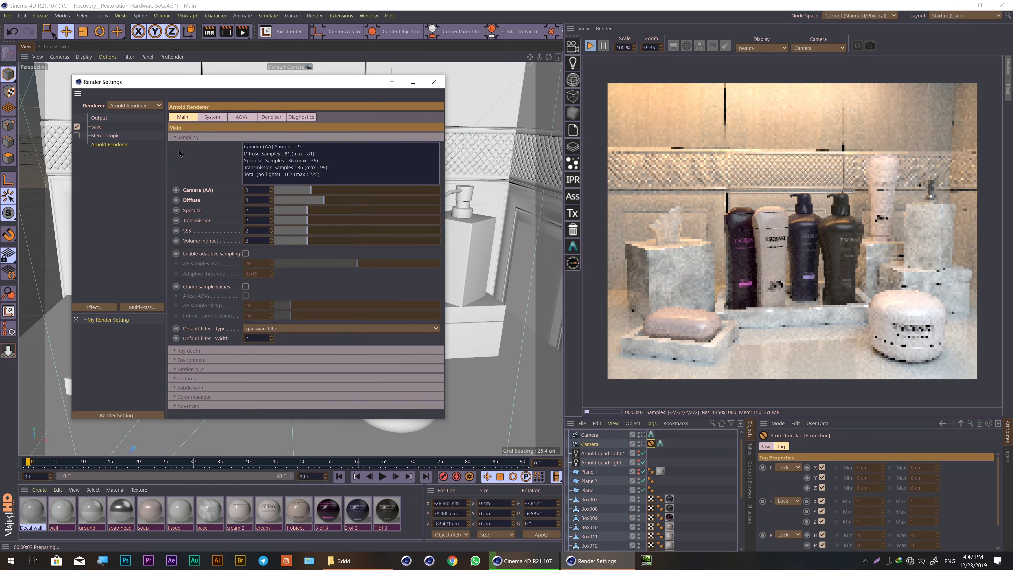
left_click(214, 116)
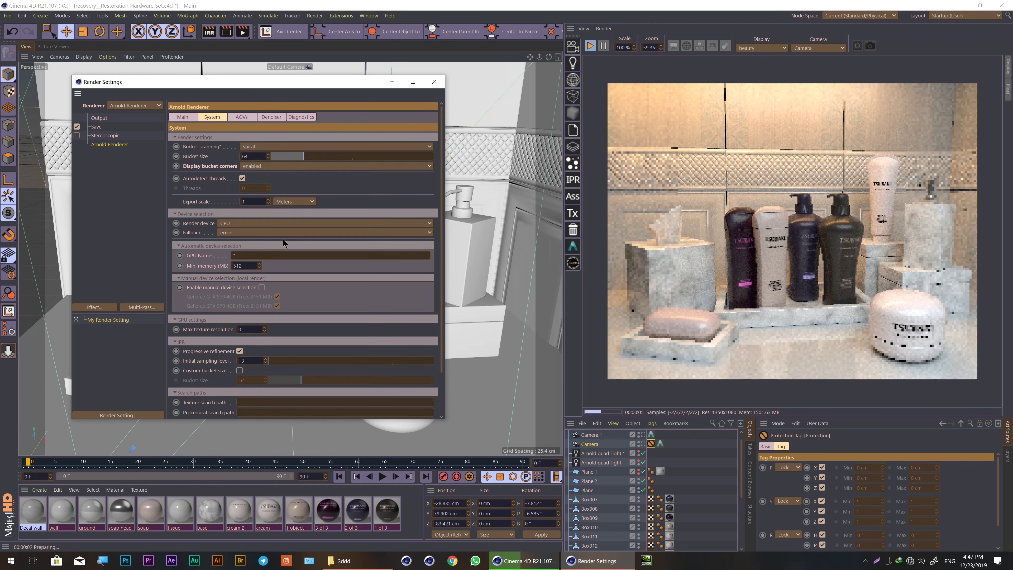
left_click_drag(297, 82, 398, 78)
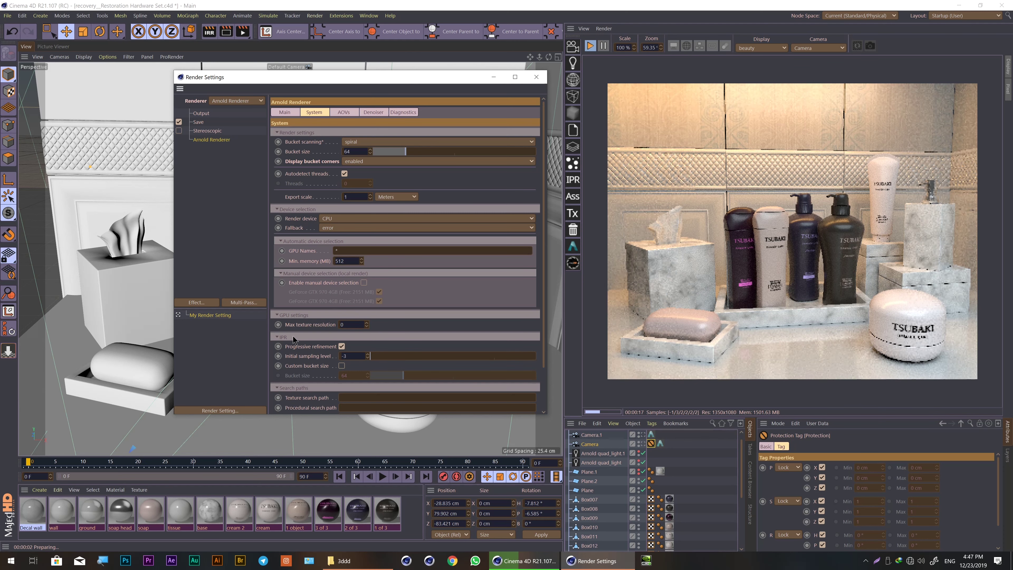
left_click(277, 132)
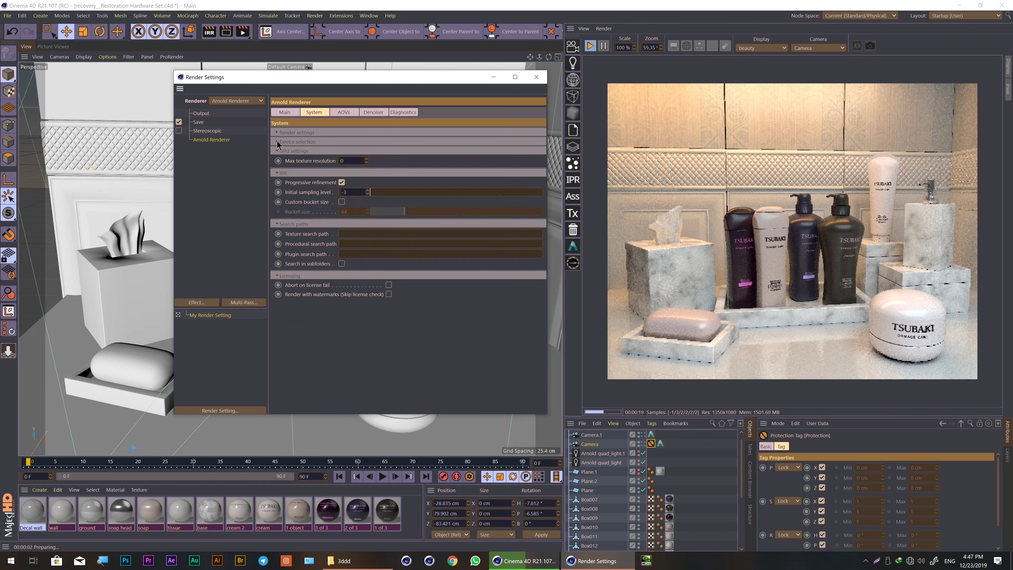
left_click(276, 151)
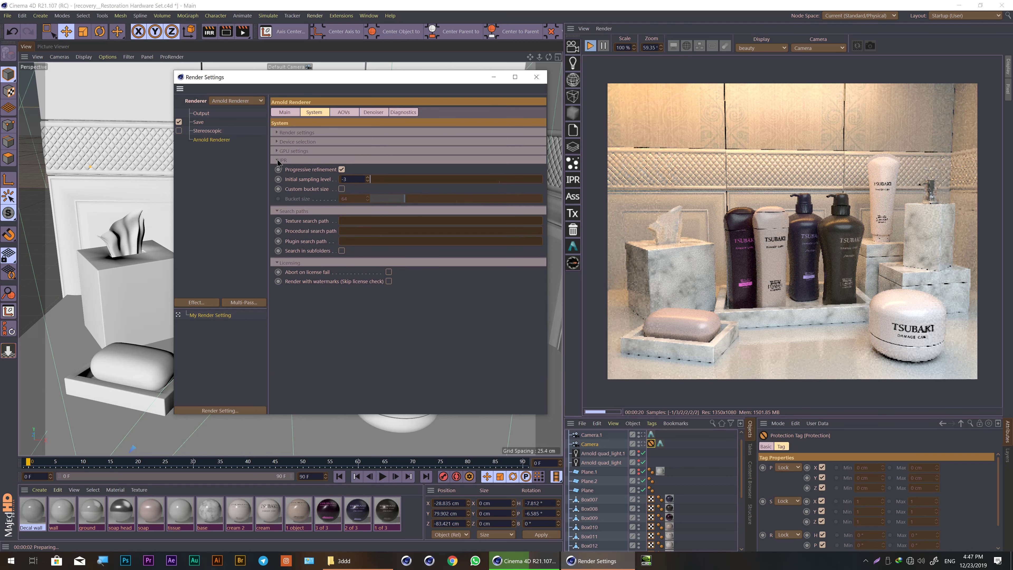
left_click(278, 211)
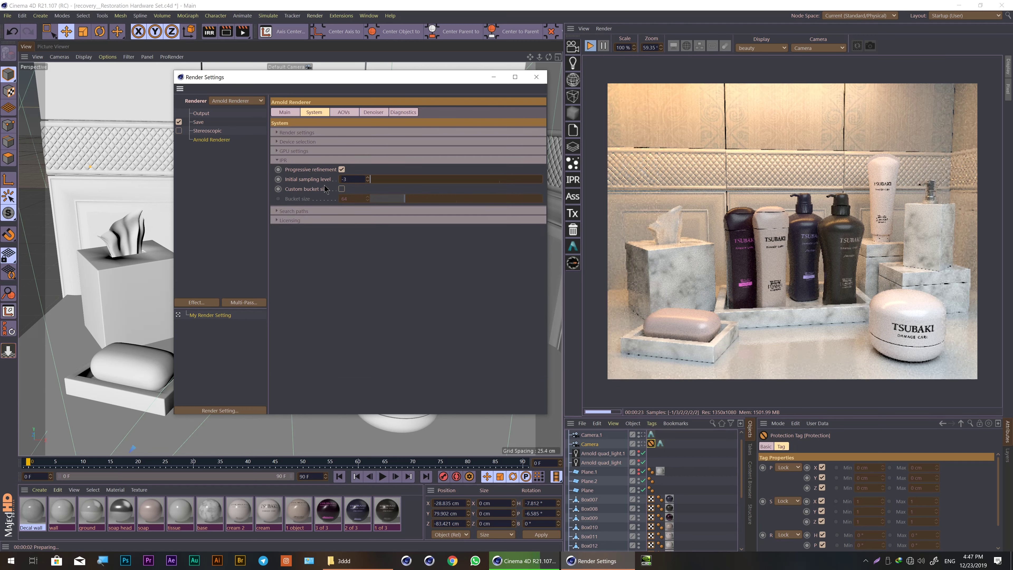
Set the IPR initial sampling level to -3.
left_click_drag(350, 178, 299, 192)
type("-")
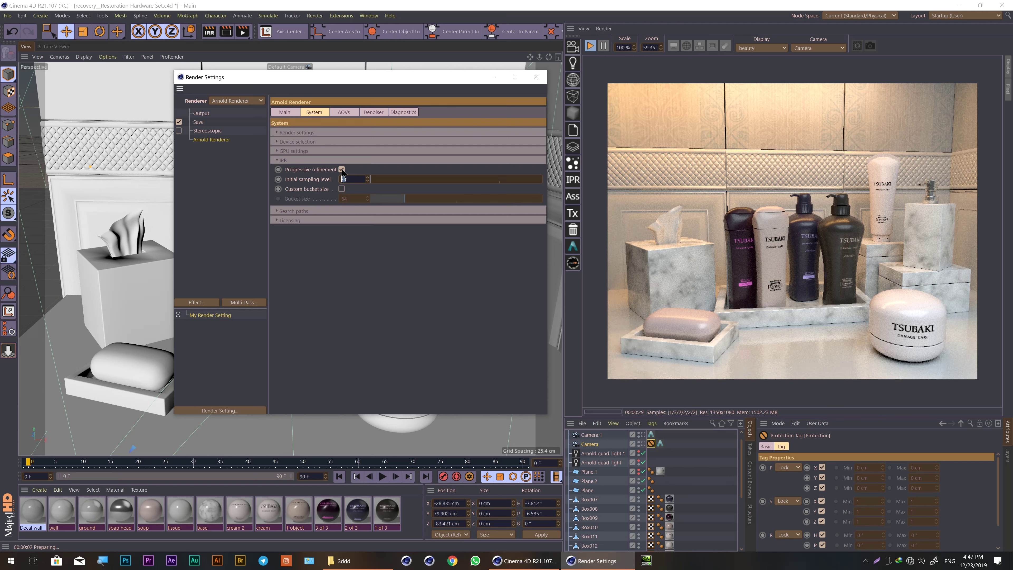
key("Return")
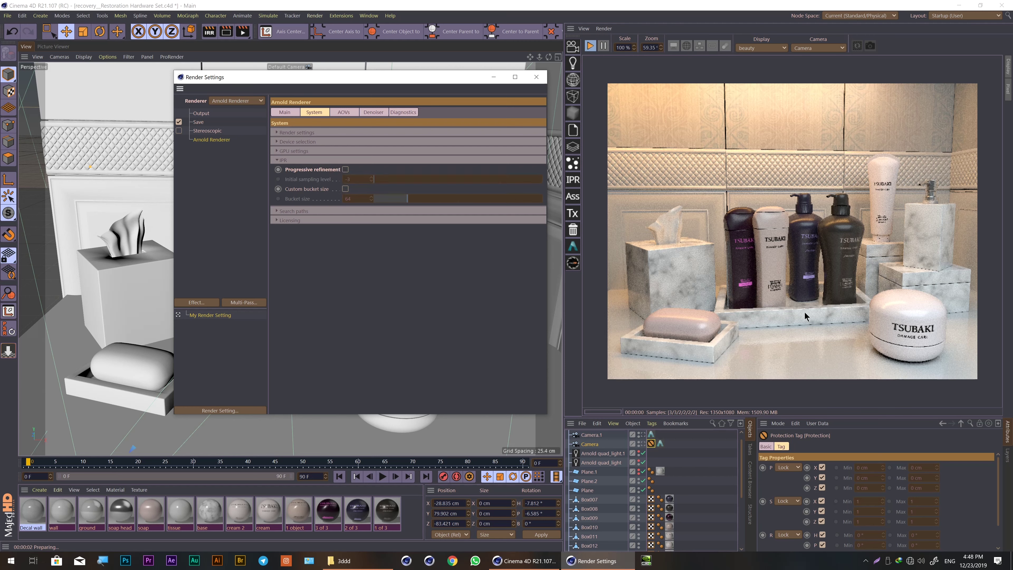
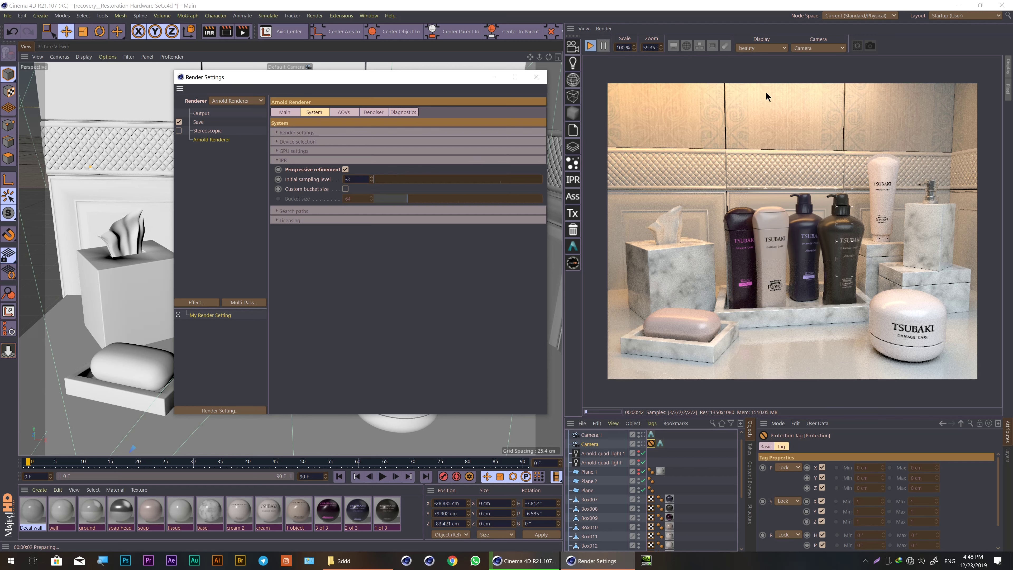
Restart the IPR preview and set the Arnold initial sampling level to -2.
left_click(590, 46)
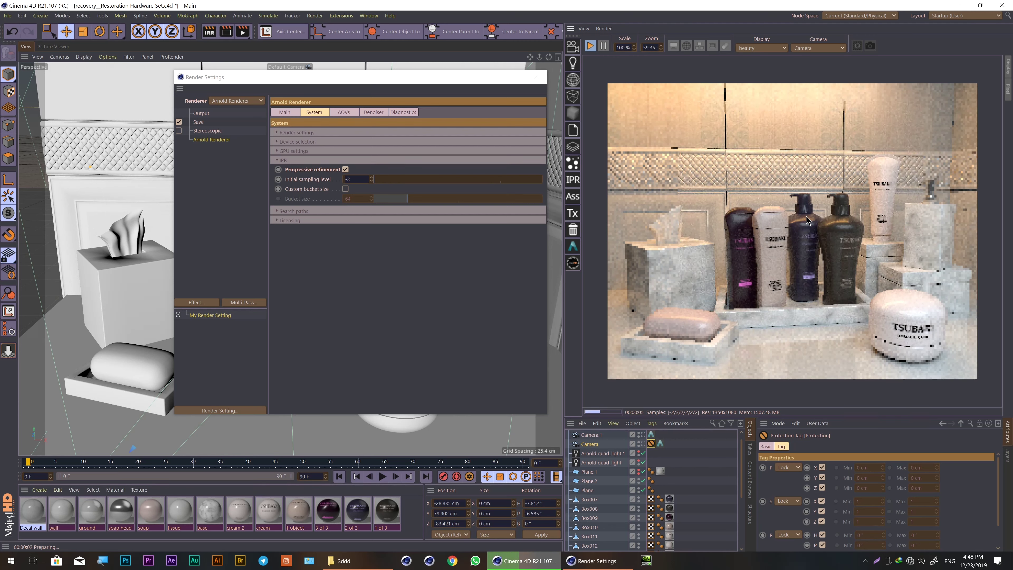
left_click(357, 179)
type("-2")
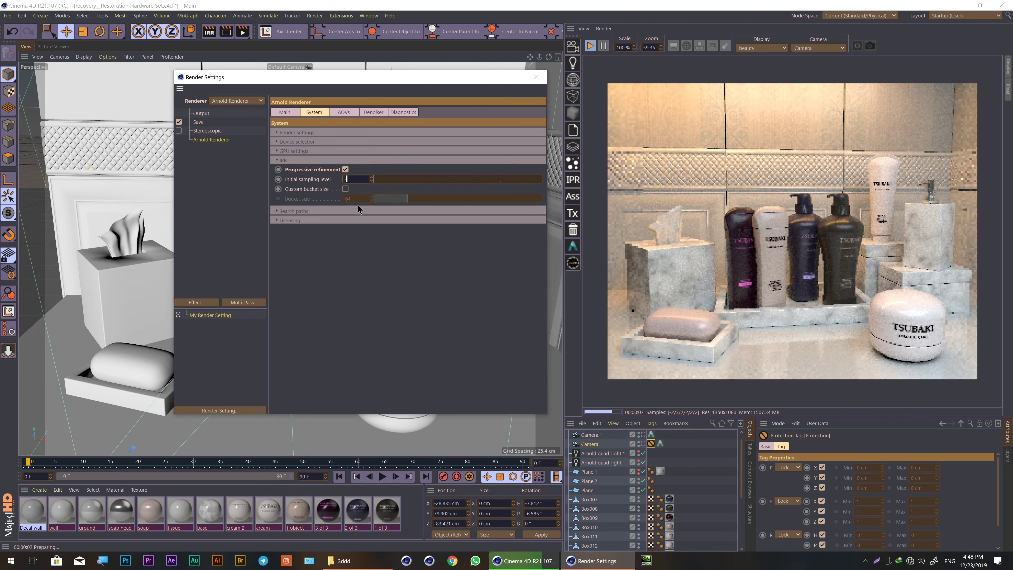
key("Return")
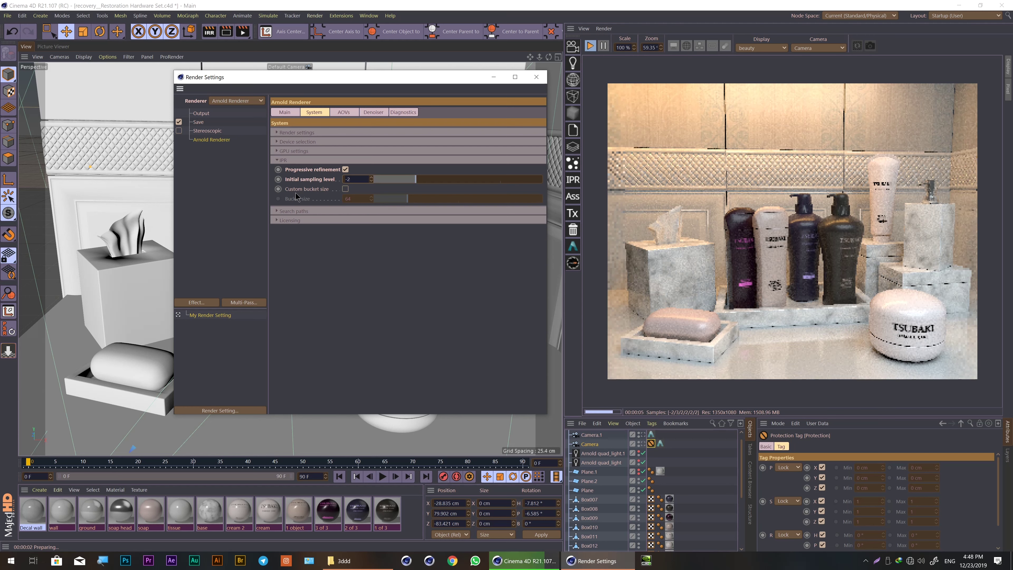
Lower Camera (AA) samples to 1 on the Main tab, then return to System settings.
left_click(284, 112)
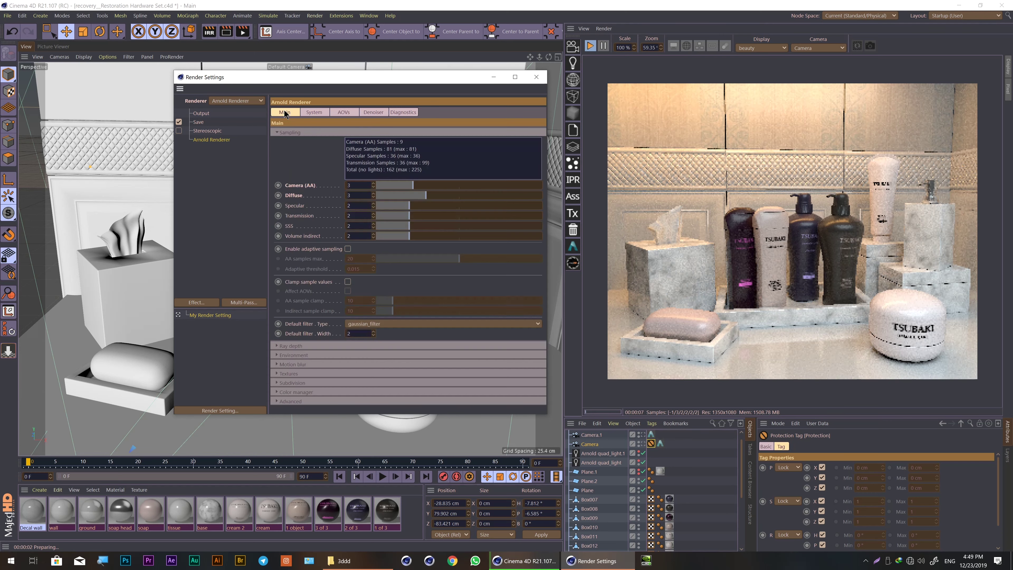
key("Tab")
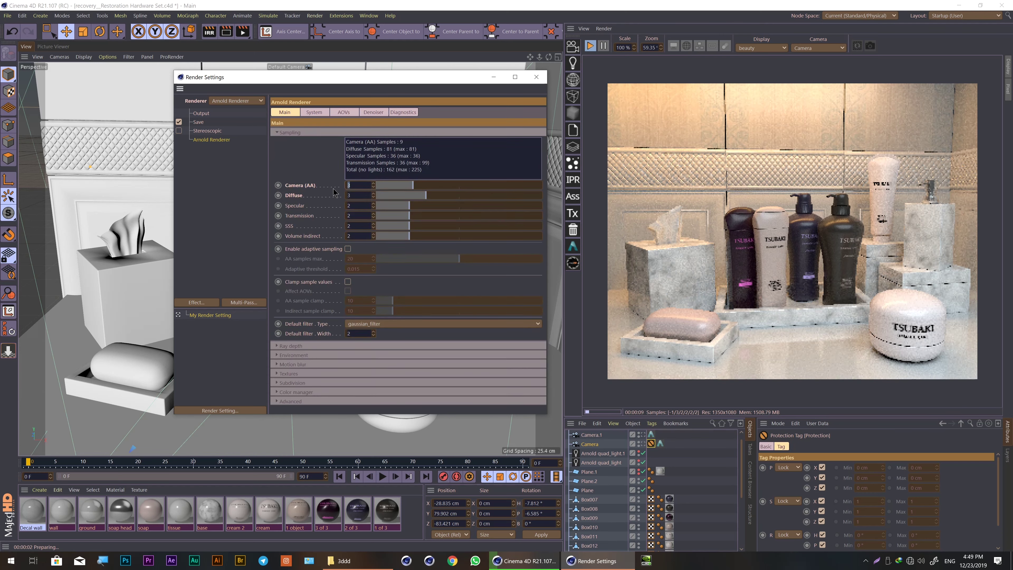
key("Return")
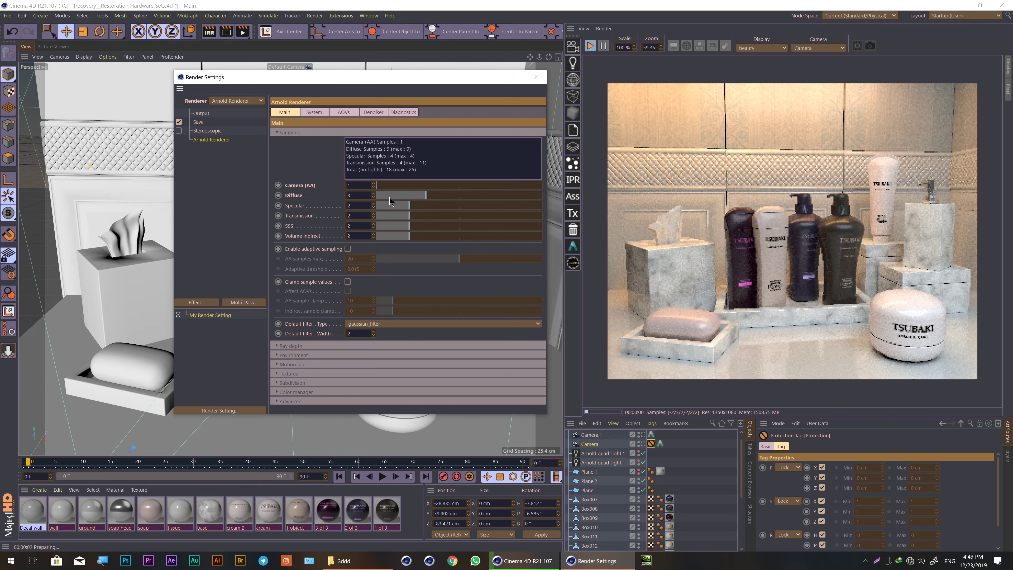
left_click(313, 113)
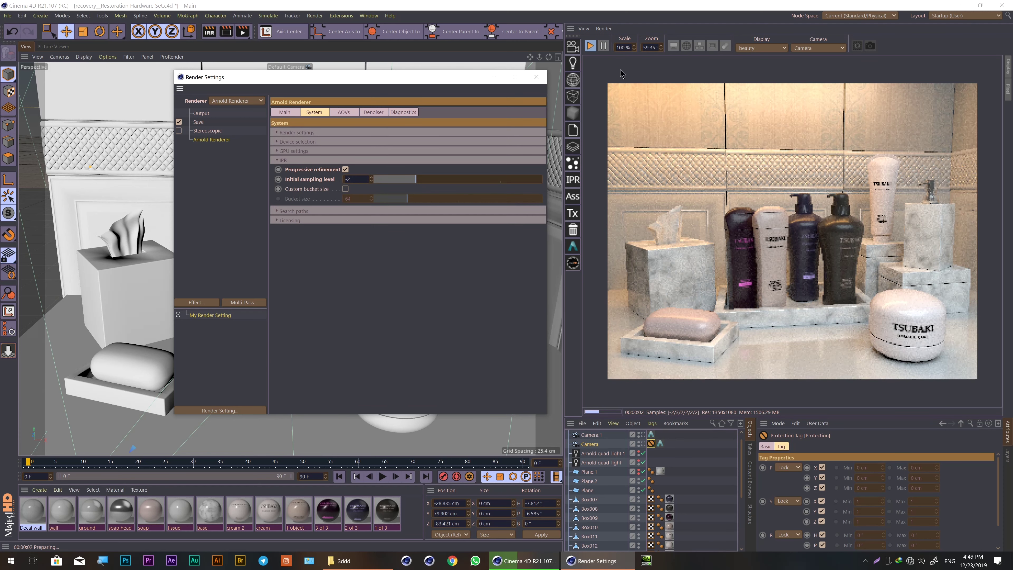
Restart the IPR and trial an initial sampling level of -6, then settle on -3.
left_click_drag(308, 78, 258, 124)
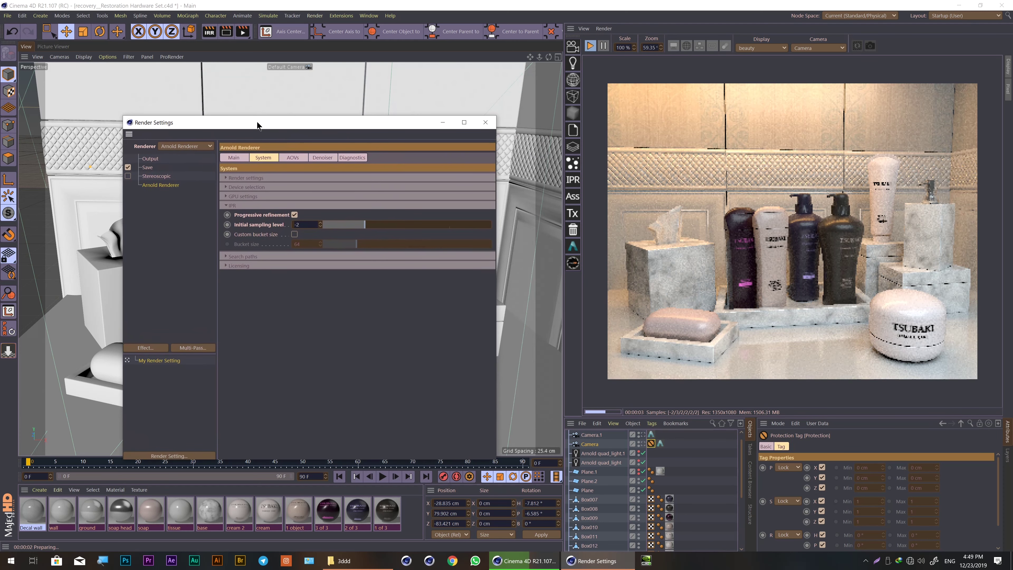
left_click(589, 47)
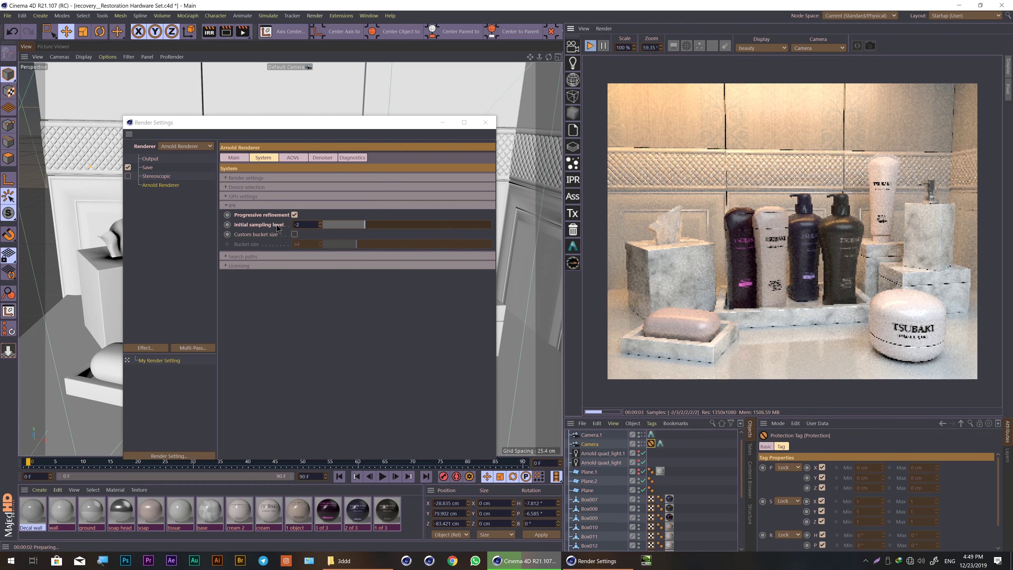
left_click(300, 224)
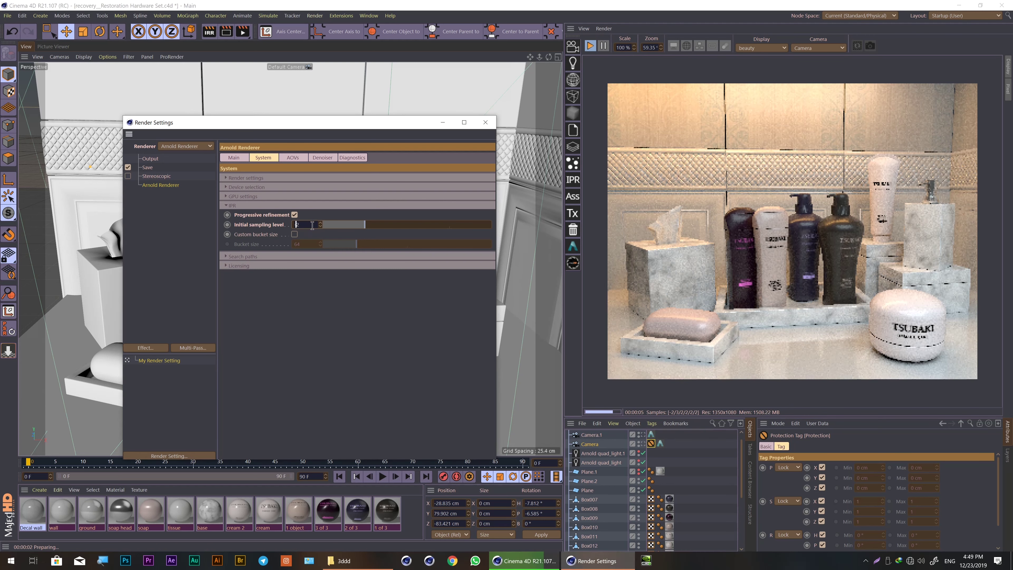
type("-6")
key("Return")
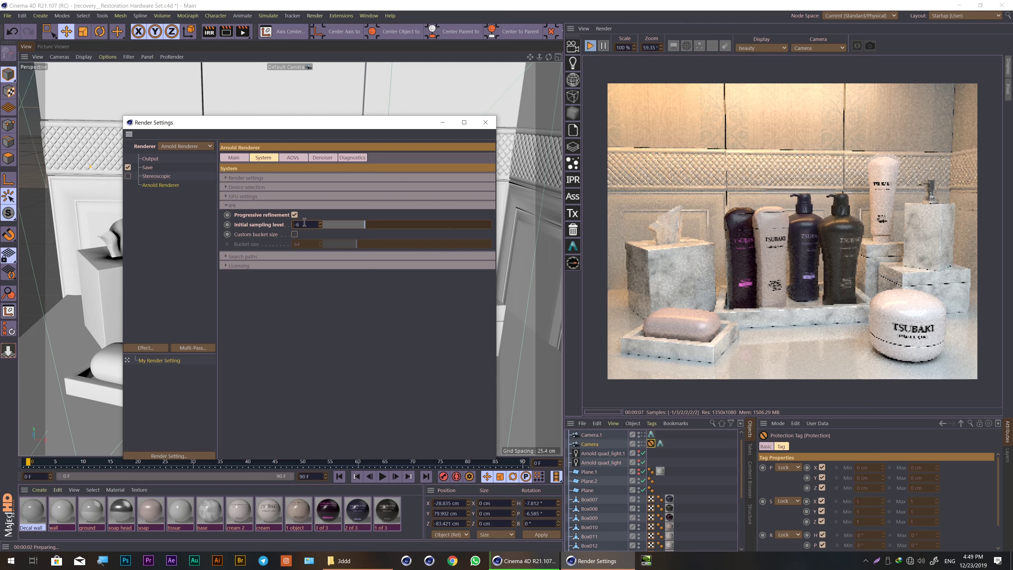
key("Return")
left_click(305, 225)
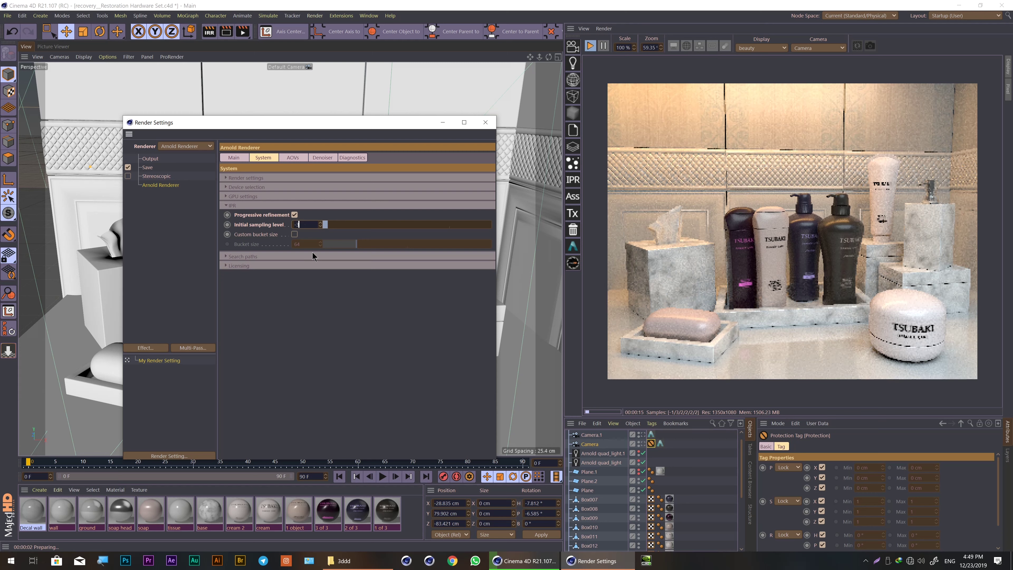
type("-3")
key("Return")
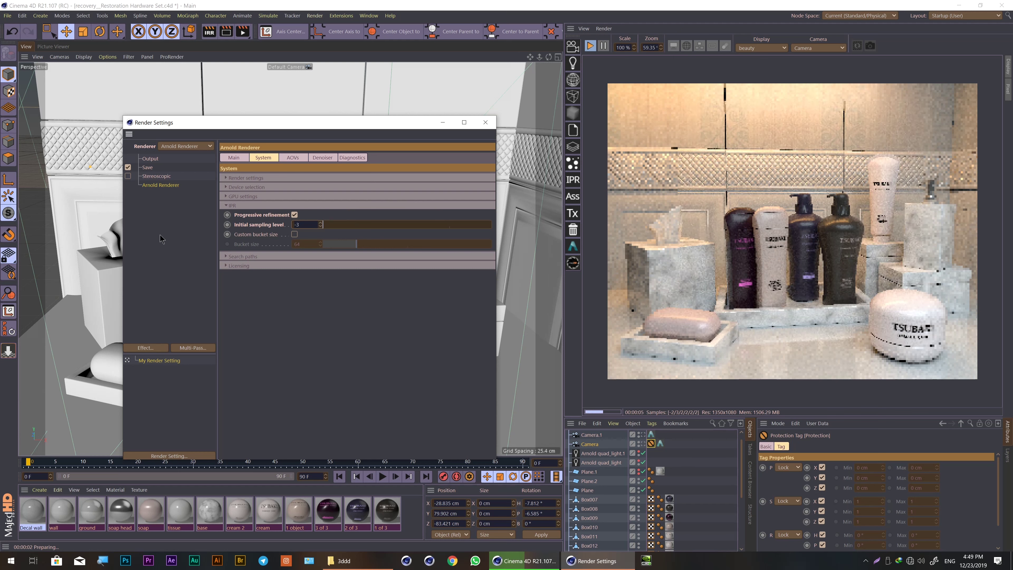
Draw an IPR render region around the central bottles, keeping bucket corners enabled.
left_click(227, 205)
left_click(227, 178)
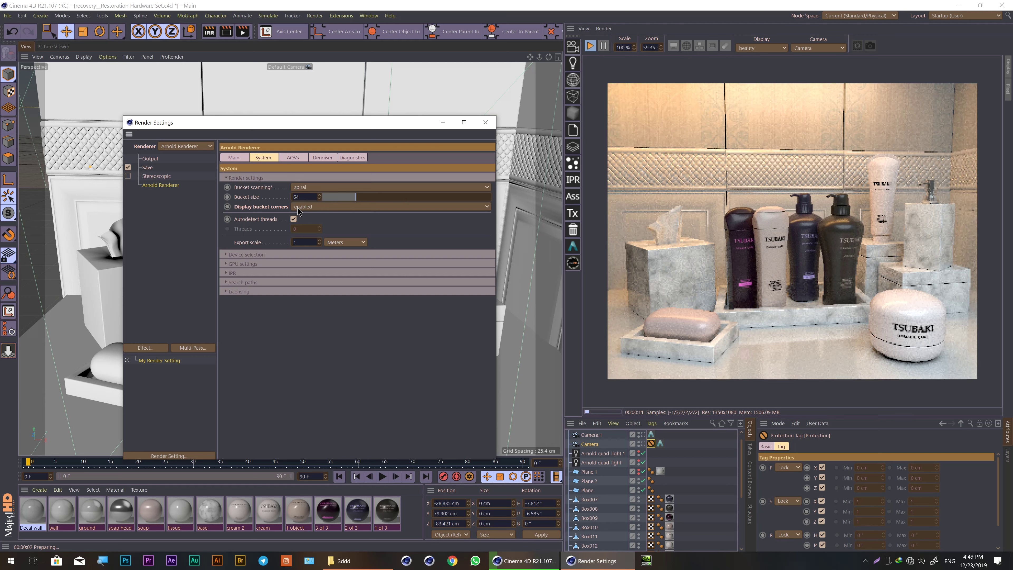
left_click(308, 207)
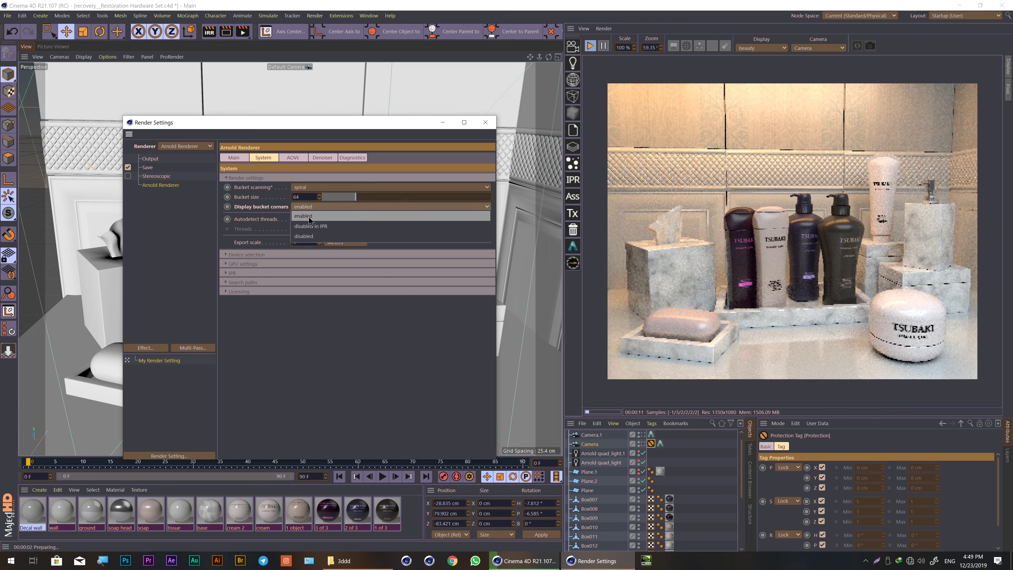
left_click(342, 334)
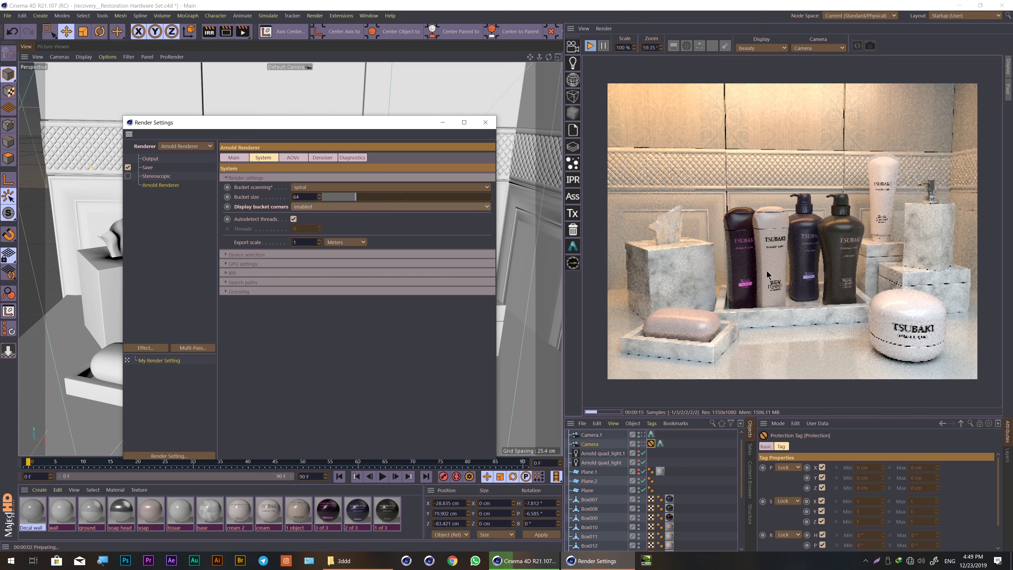
left_click_drag(684, 149, 821, 268)
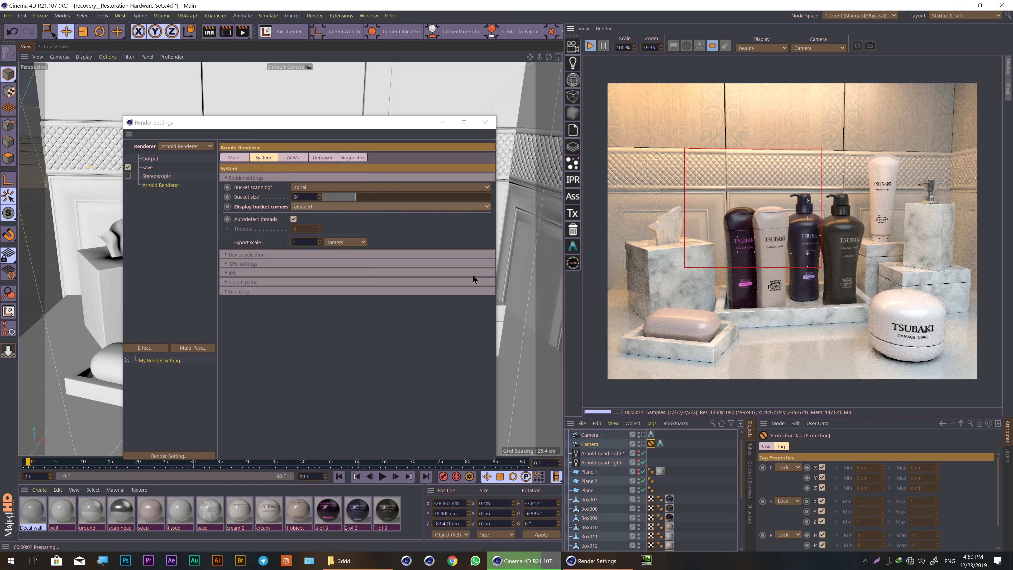
Set Display bucket corners to 'disabled in IPR' and switch off Arnold quad_light.1.
left_click(313, 207)
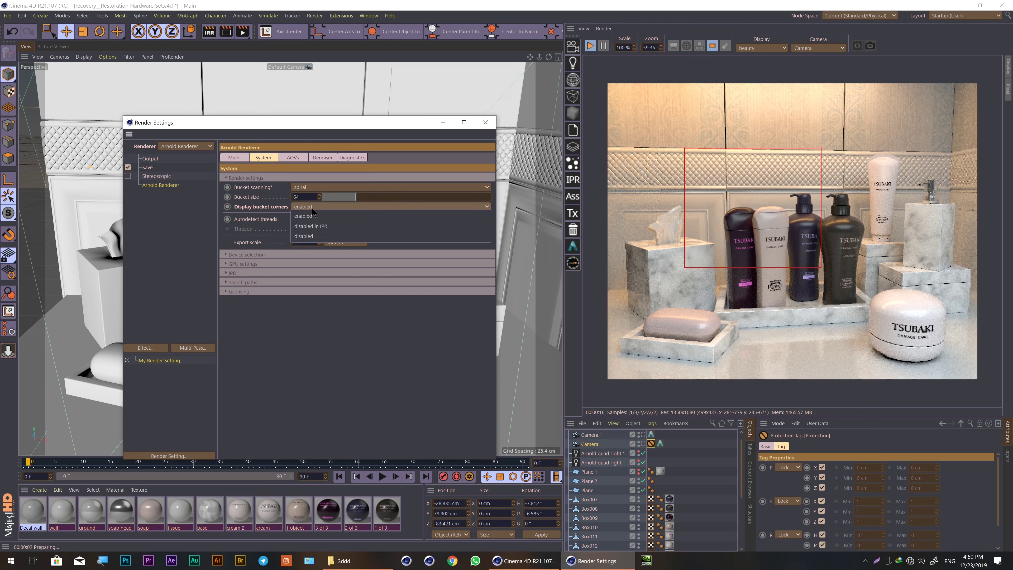
left_click(315, 226)
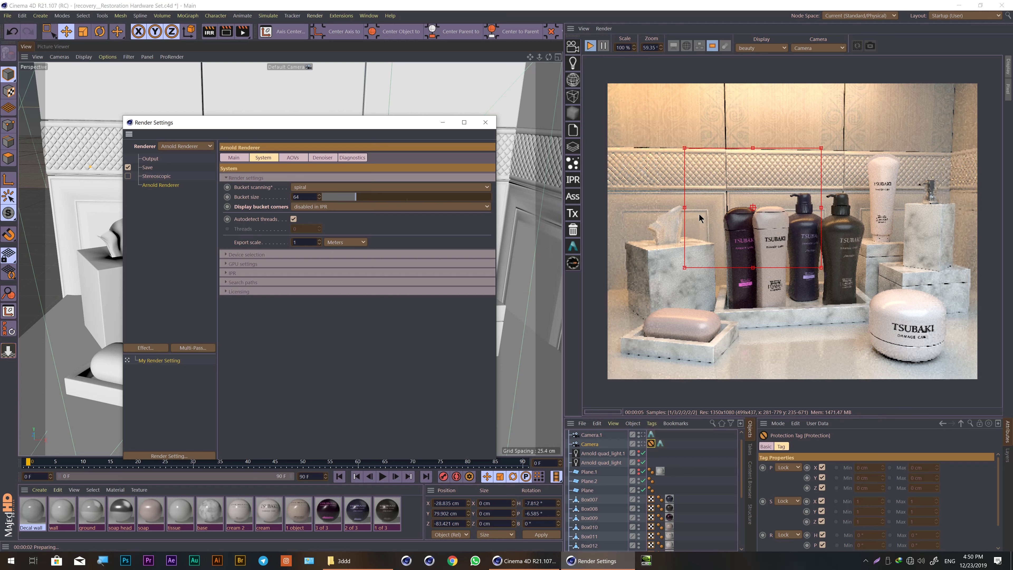
left_click(708, 340)
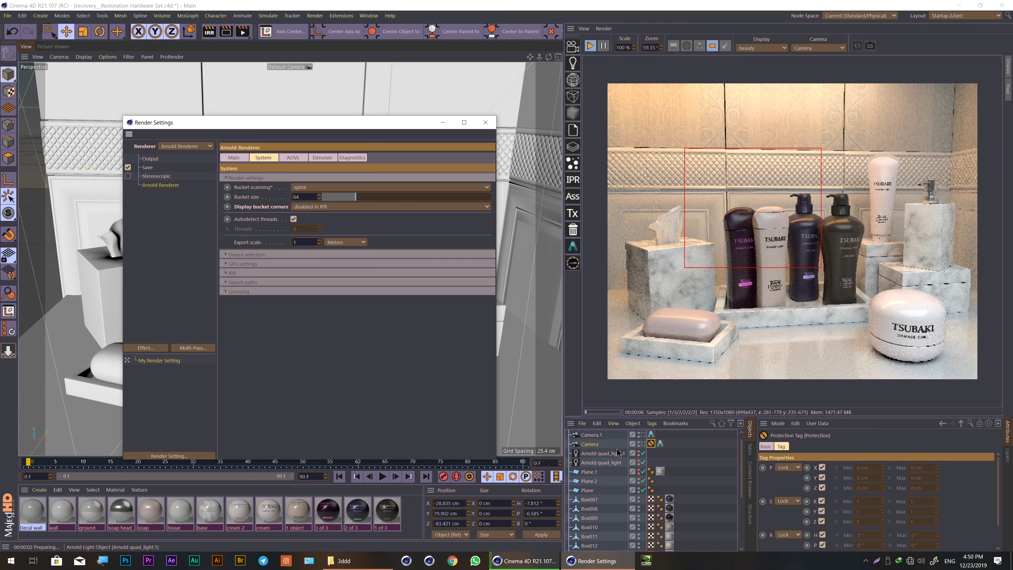
left_click(643, 453)
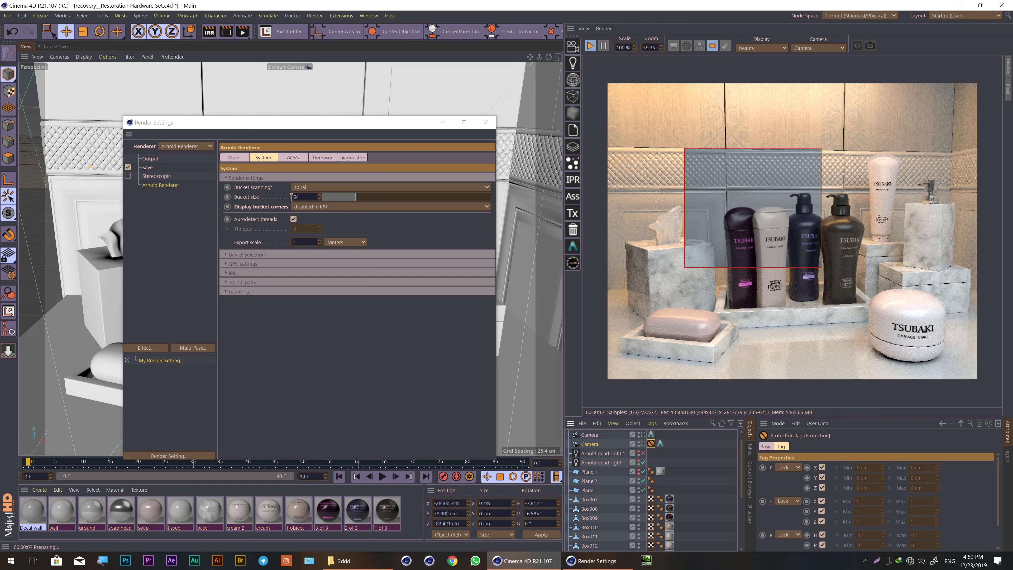
Re-enable bucket corners, enlarge the render region up and left, and set bucket size 20.
left_click(316, 207)
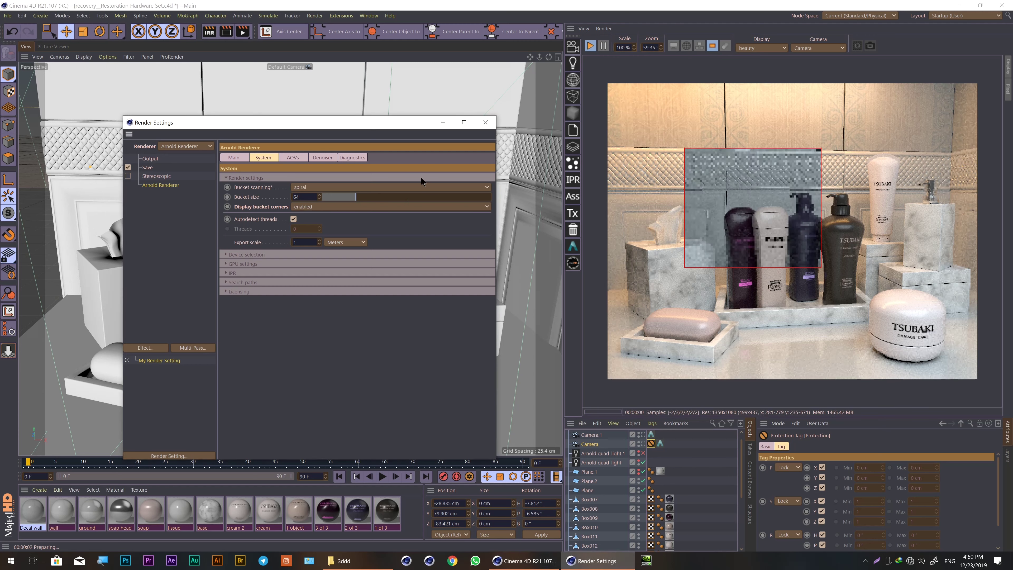
left_click_drag(684, 148, 635, 123)
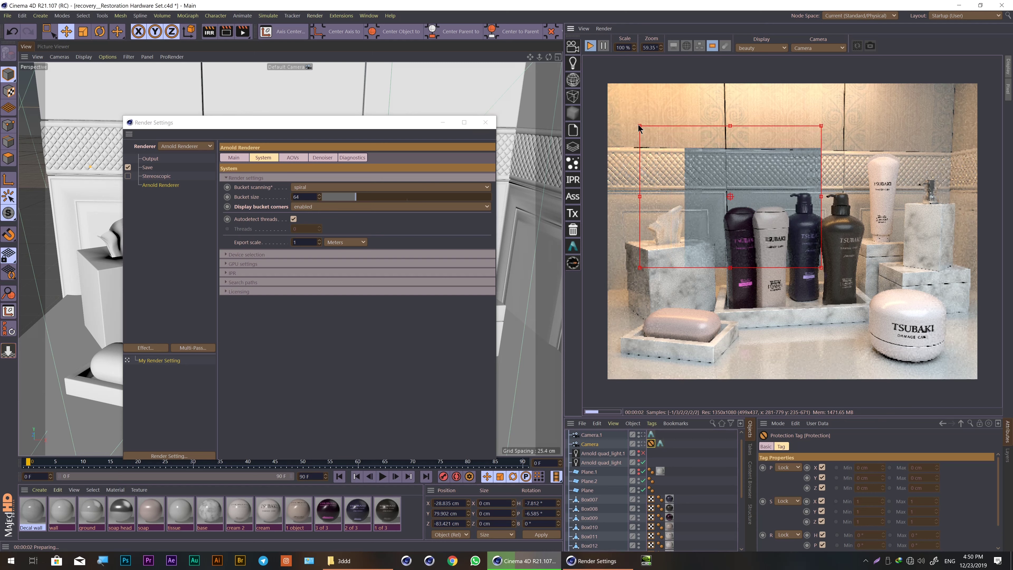
left_click(302, 196)
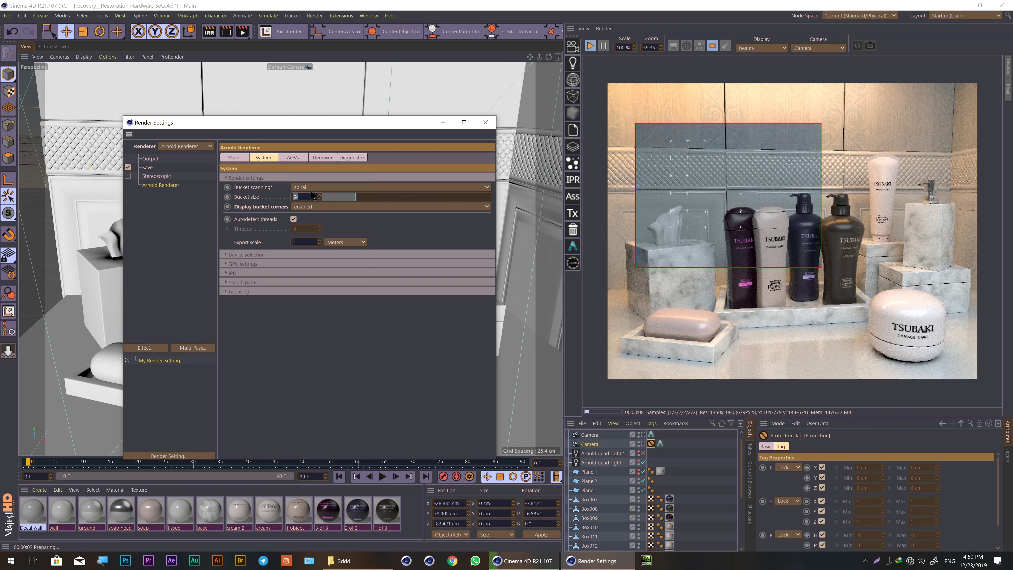
type("2")
key("Return")
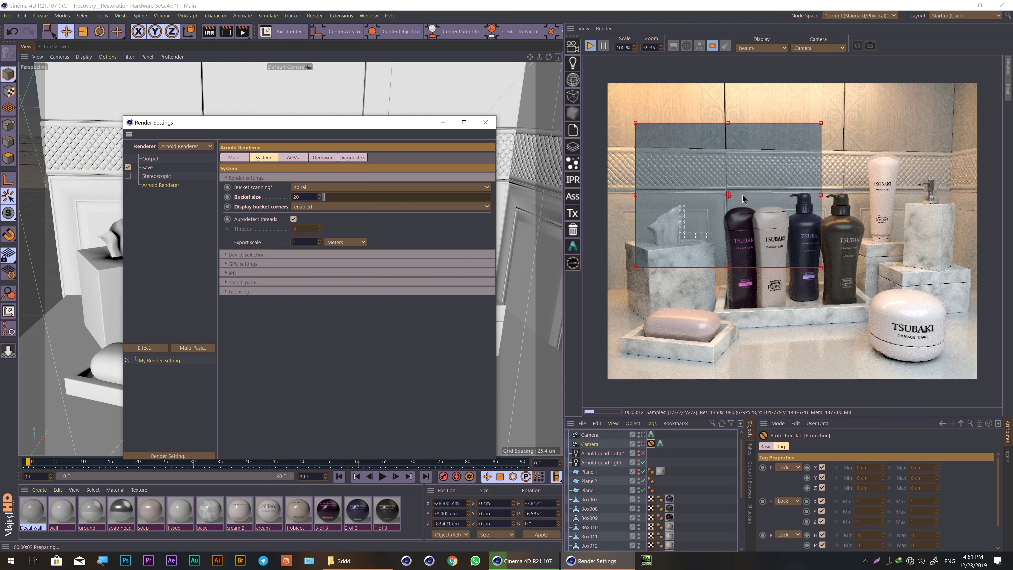
Raise the Arnold bucket size to 70, then drag it up to 120.
double_click(306, 197)
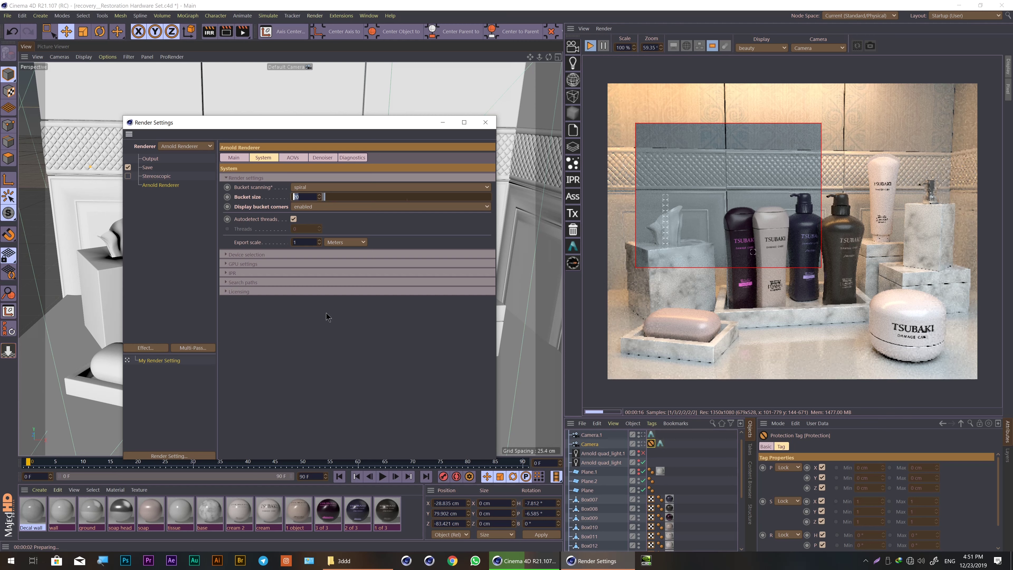
type("70")
key("Return")
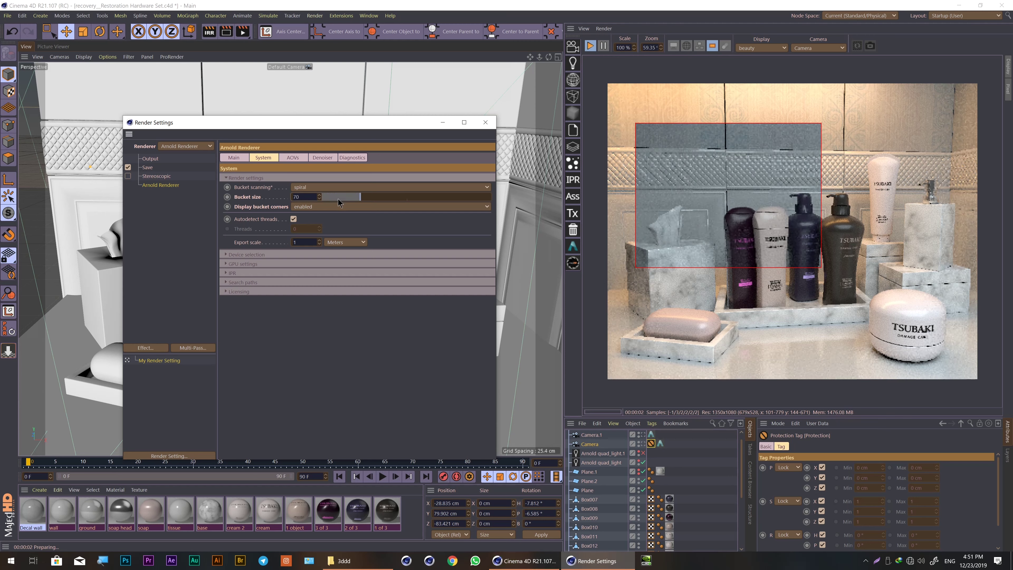
left_click_drag(360, 197, 395, 196)
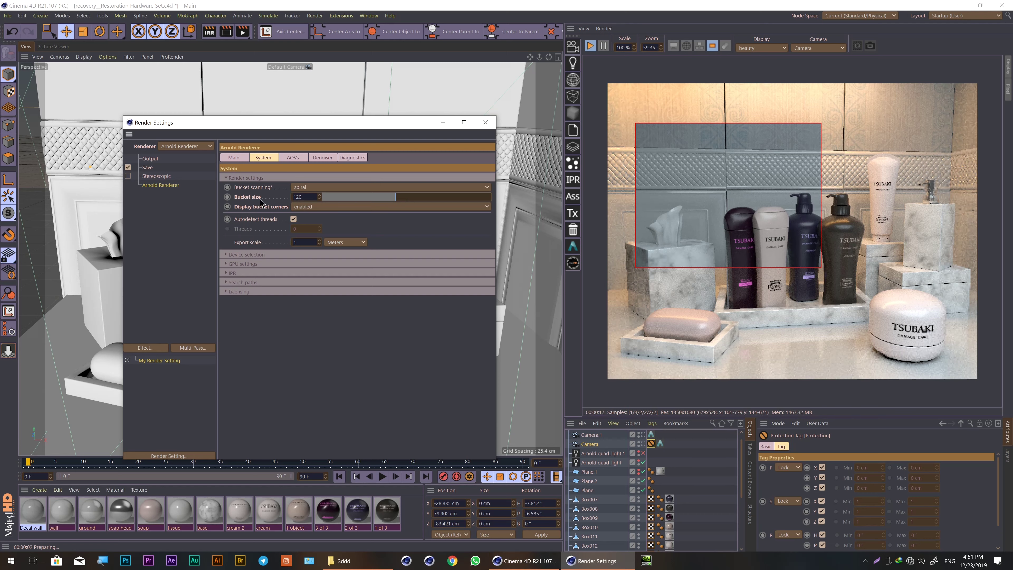
Set bucket scanning to top and turn off the IPR region to render the full frame.
left_click(305, 188)
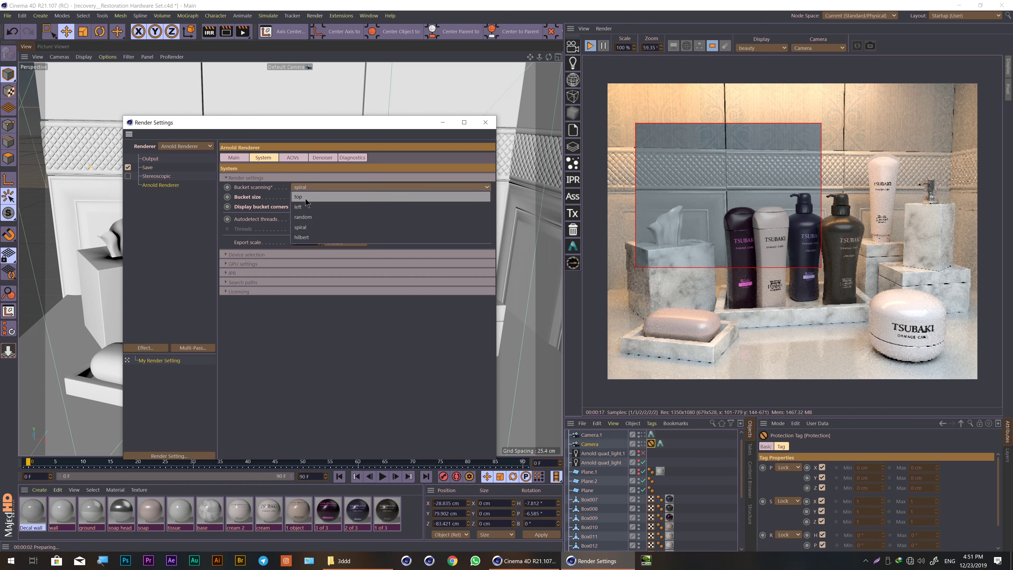
left_click(299, 196)
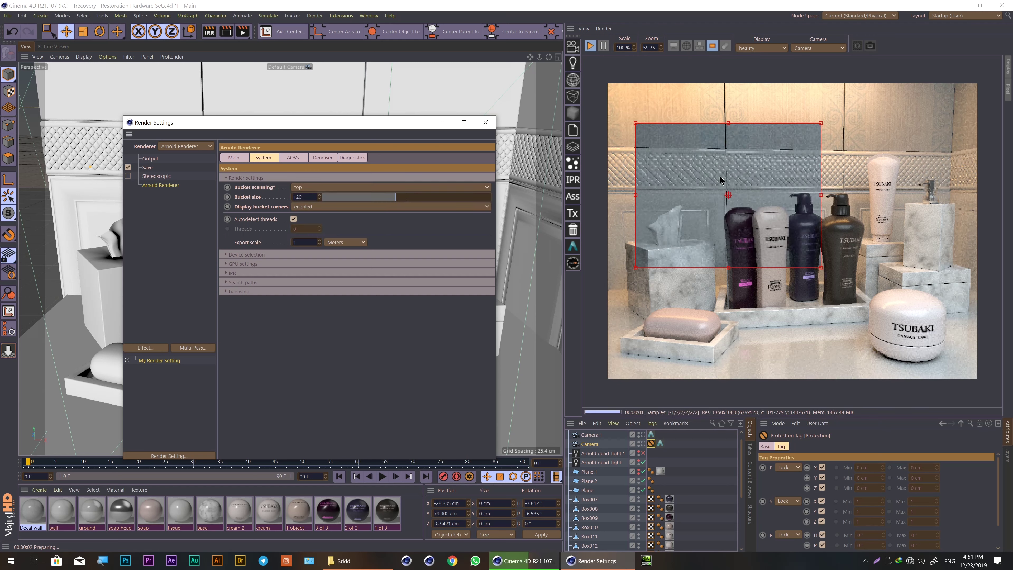
left_click(711, 46)
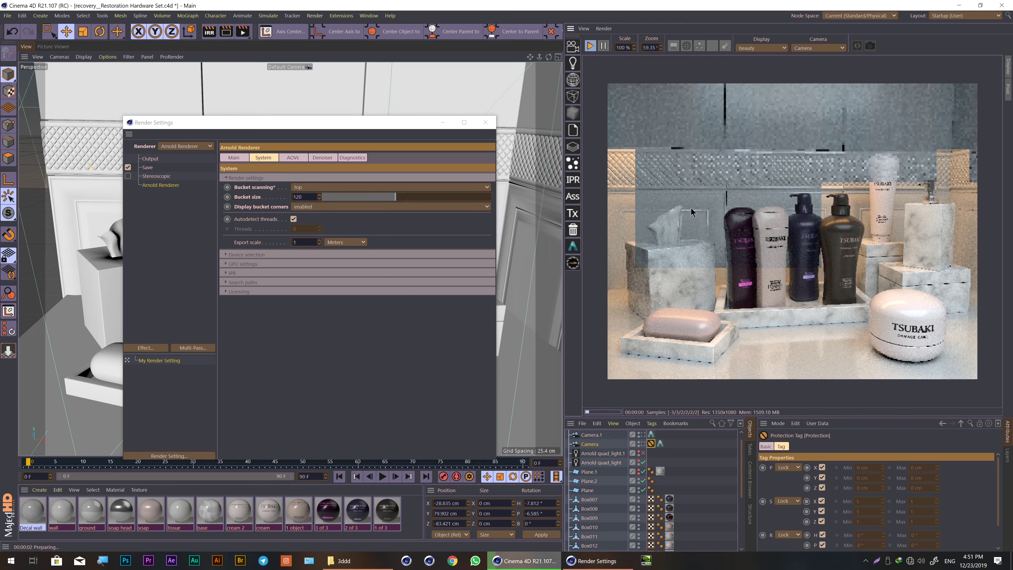
Cycle bucket scanning through left, random and hilbert, ending on spiral.
left_click(323, 187)
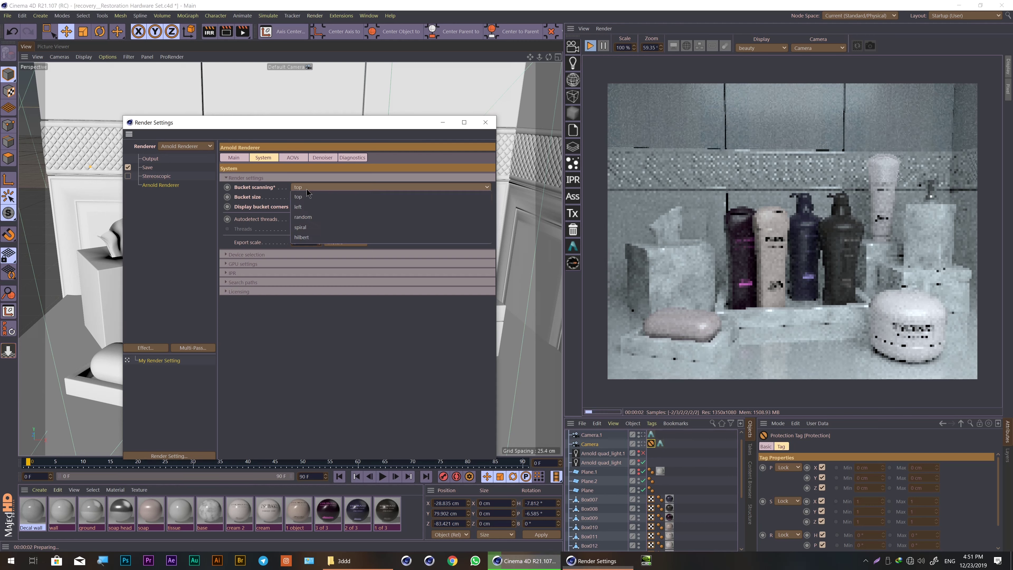
left_click(312, 204)
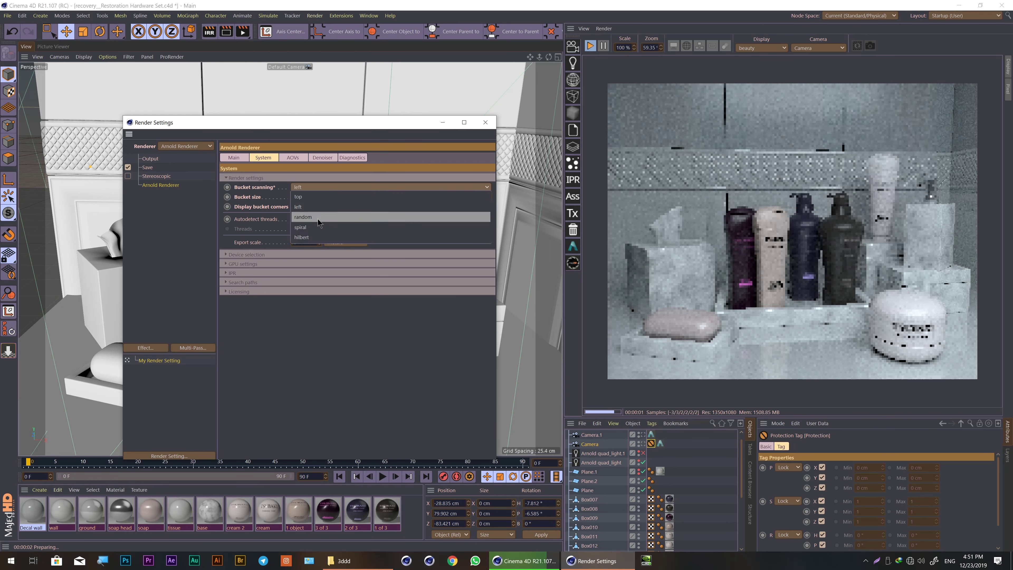
left_click(317, 218)
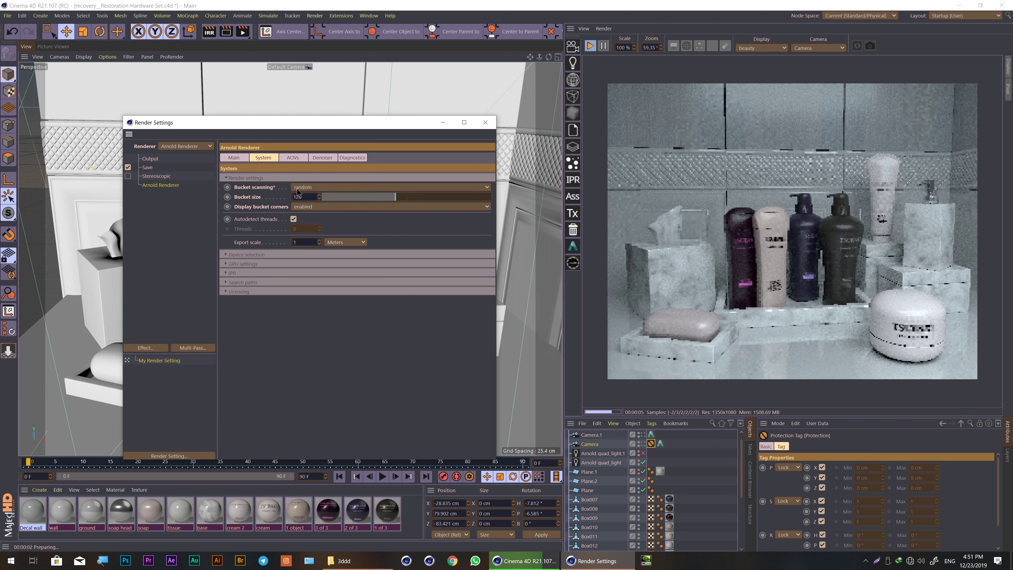
left_click(324, 187)
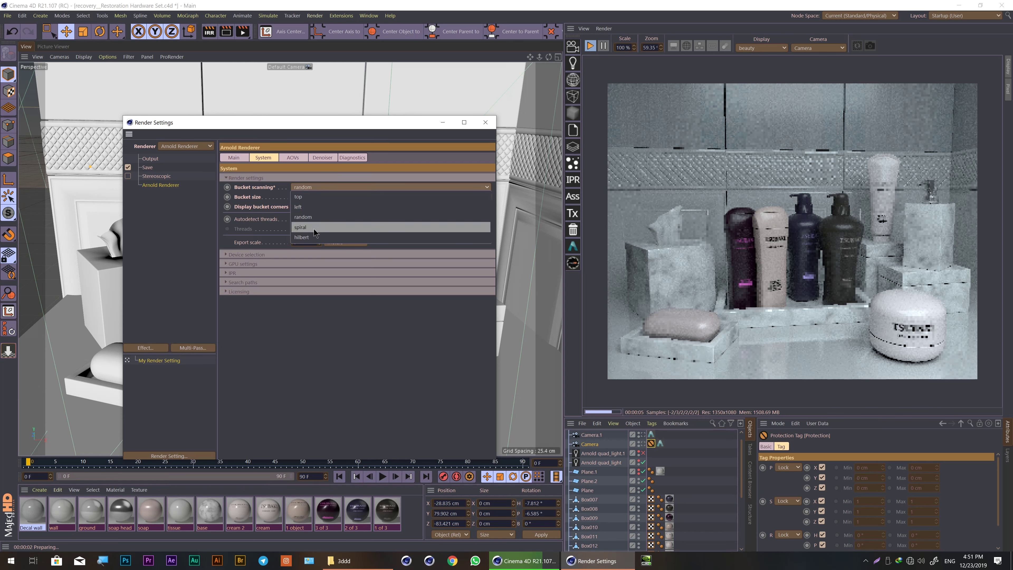
left_click(311, 238)
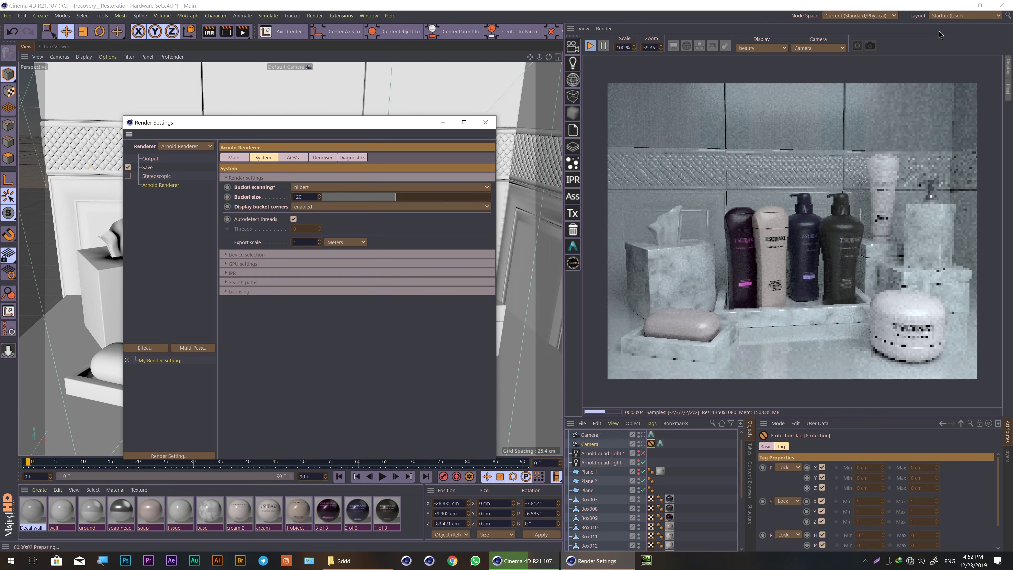
left_click(300, 187)
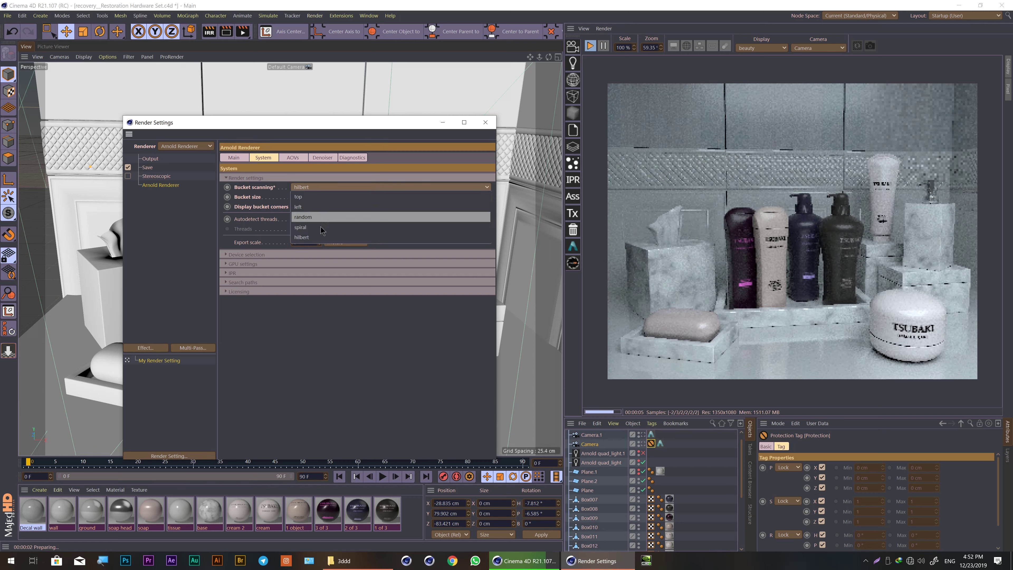
left_click(312, 228)
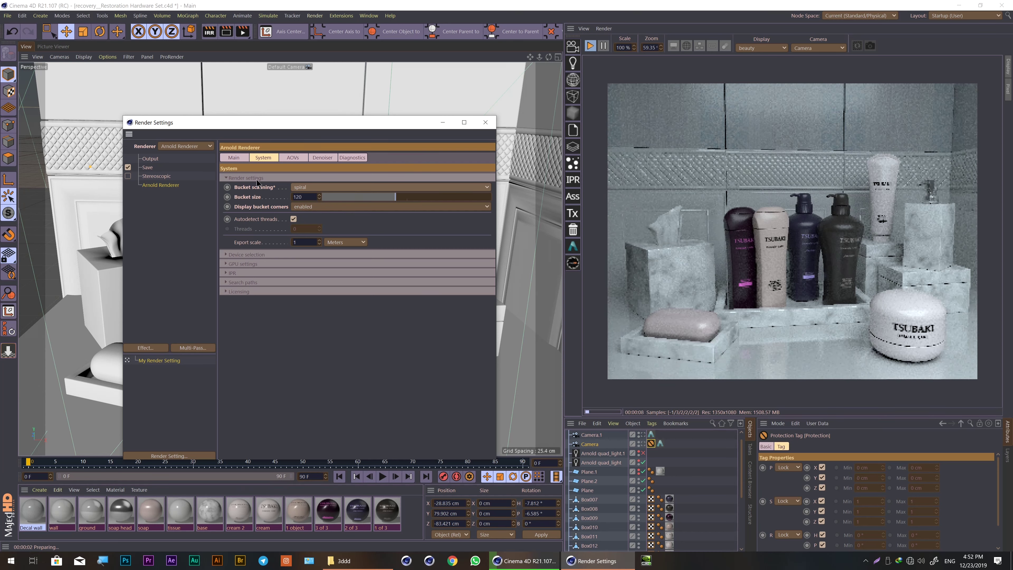
left_click(307, 196)
Set the Arnold bucket size to 60 and briefly expand the IPR options.
type("60")
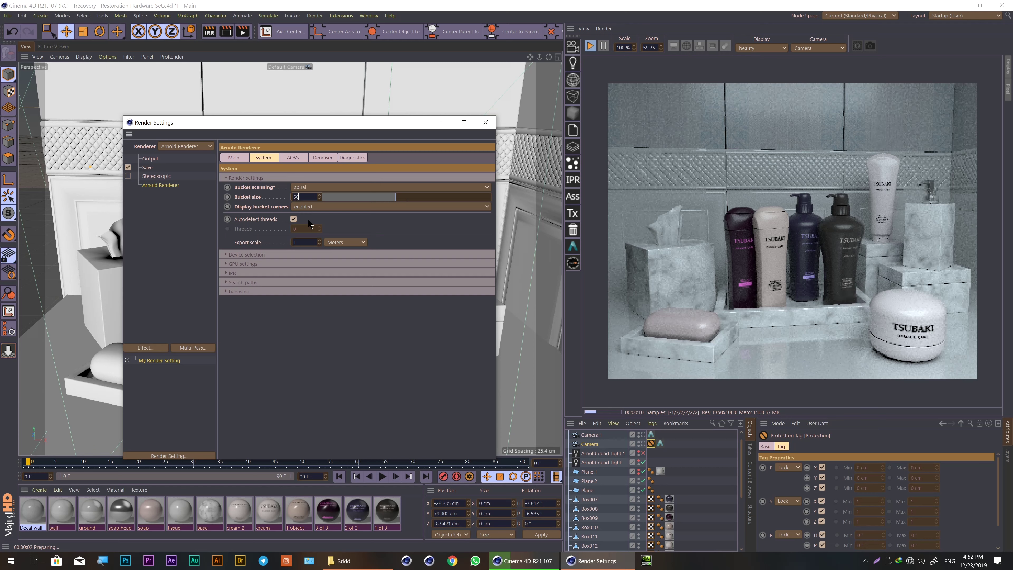
key("Return")
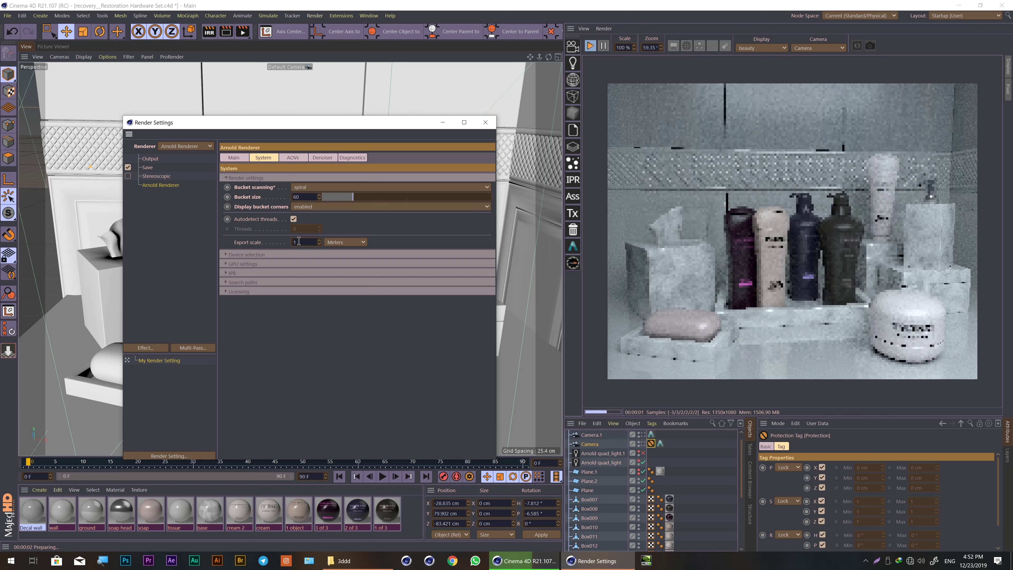
left_click(240, 273)
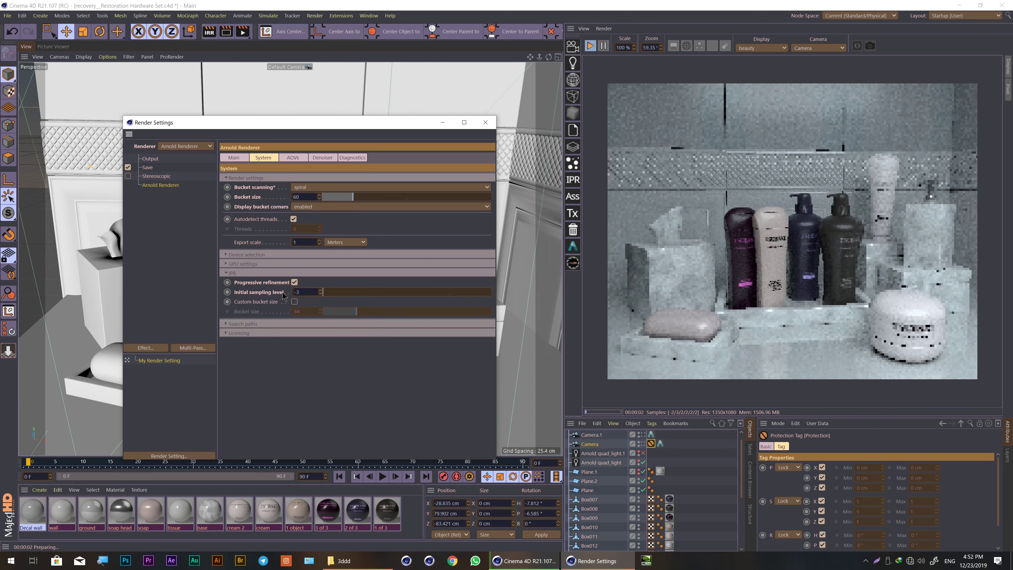
left_click(241, 274)
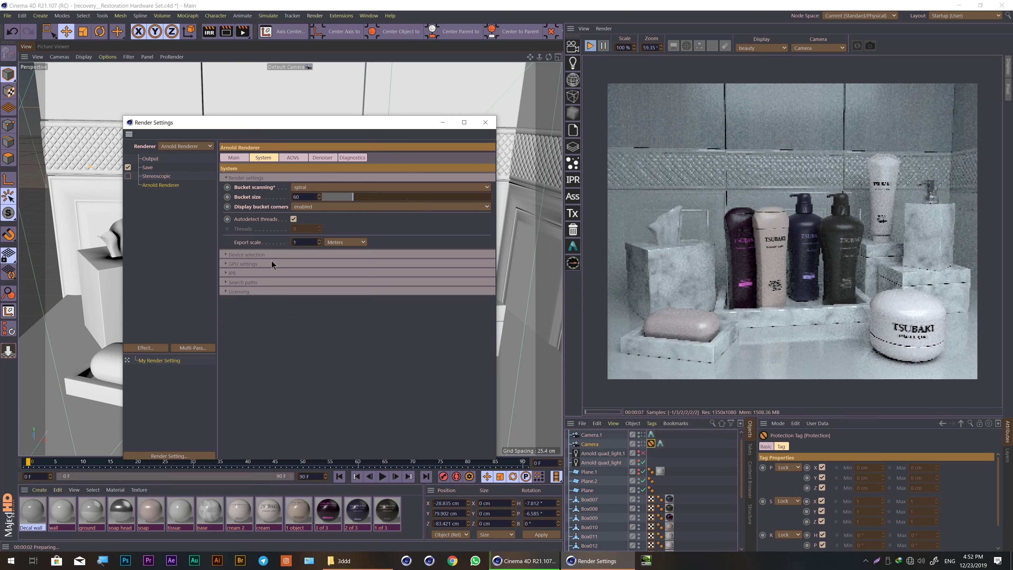
Glance at GPU settings, then show the CPU/GPU render device choices under Device selection.
left_click(228, 264)
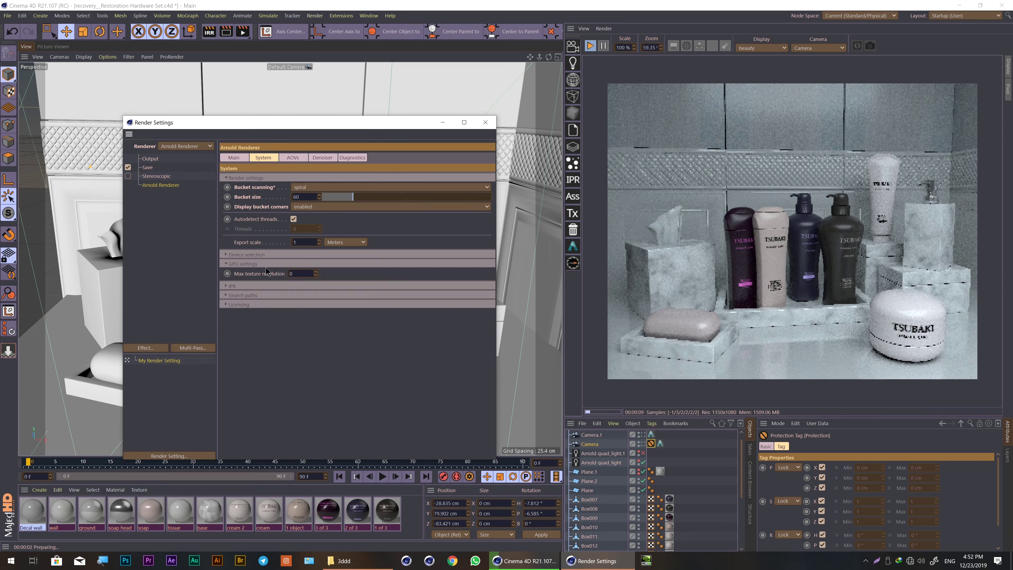
left_click(234, 264)
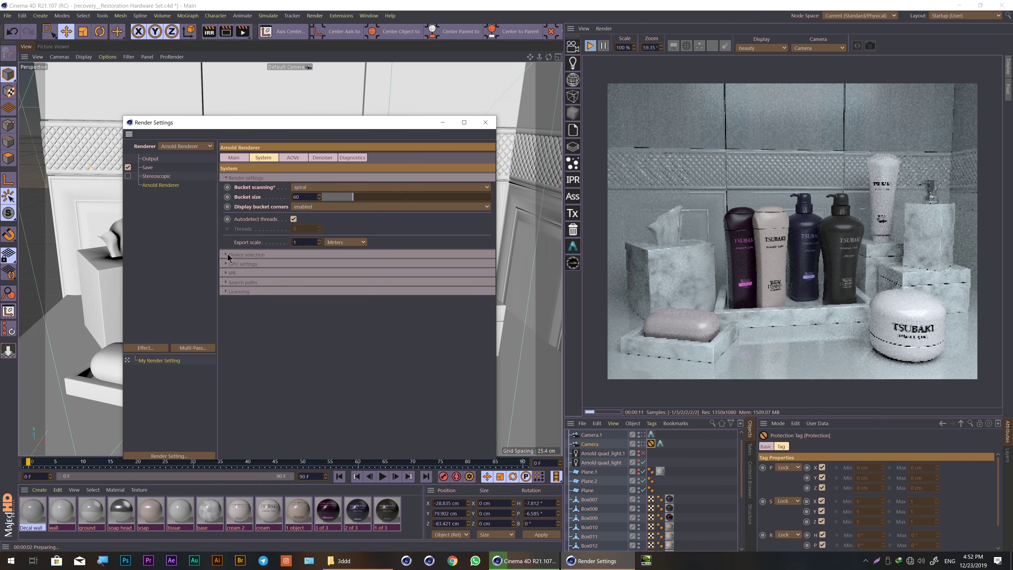
left_click(229, 256)
left_click(288, 265)
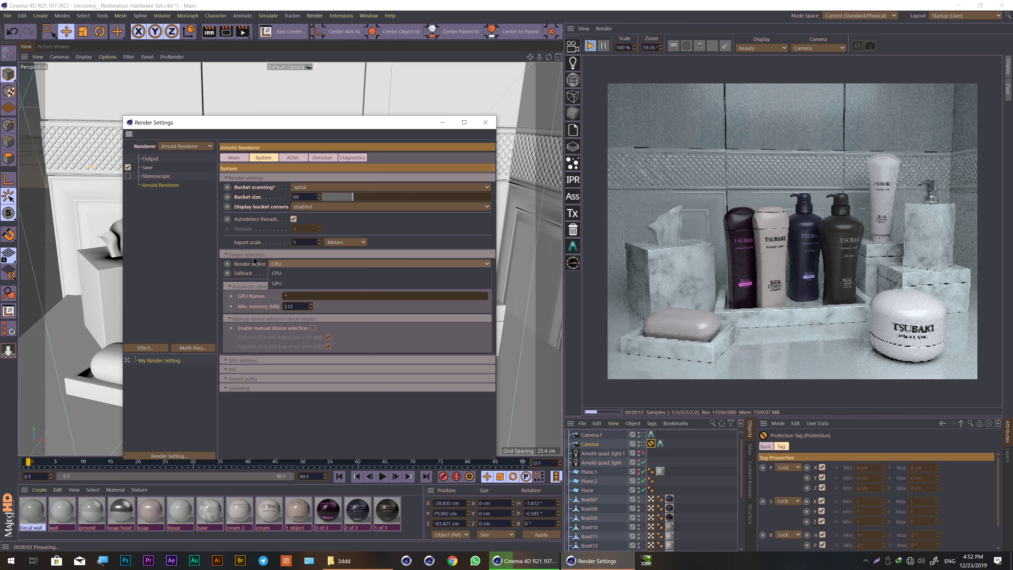
Keep render device on CPU with fallback on error, then close Render Settings.
left_click(279, 264)
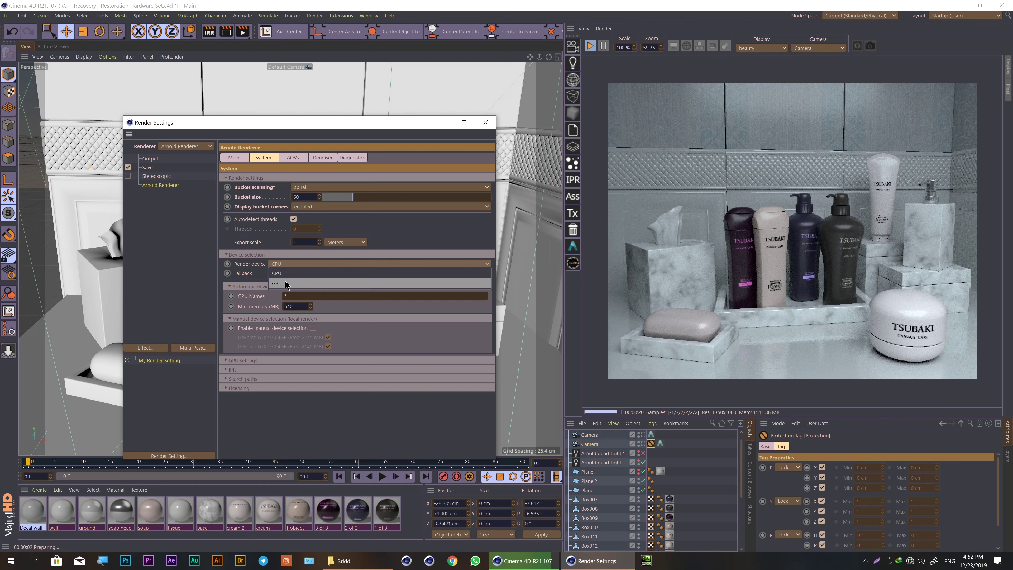
left_click(279, 273)
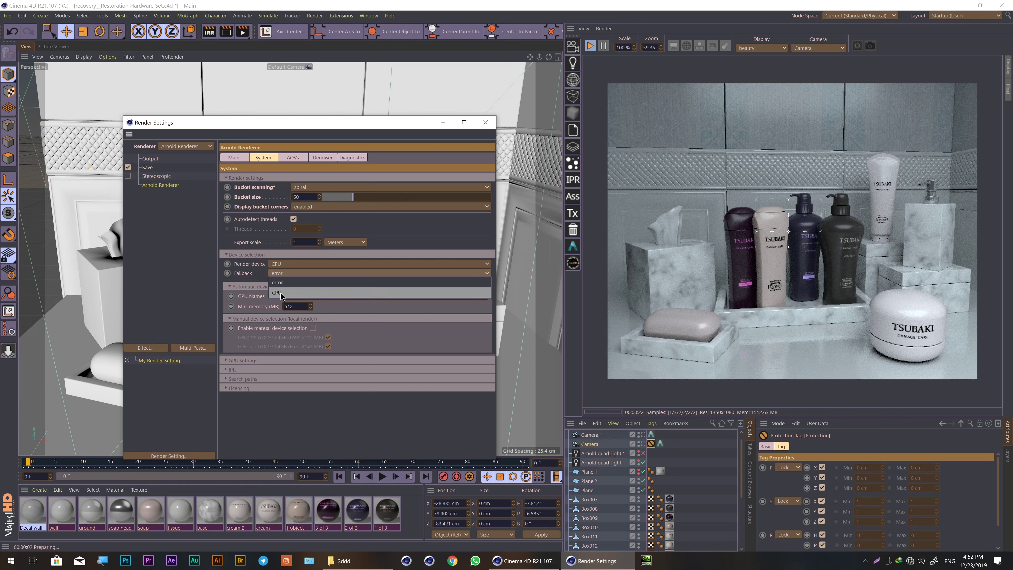
left_click(257, 265)
left_click(248, 255)
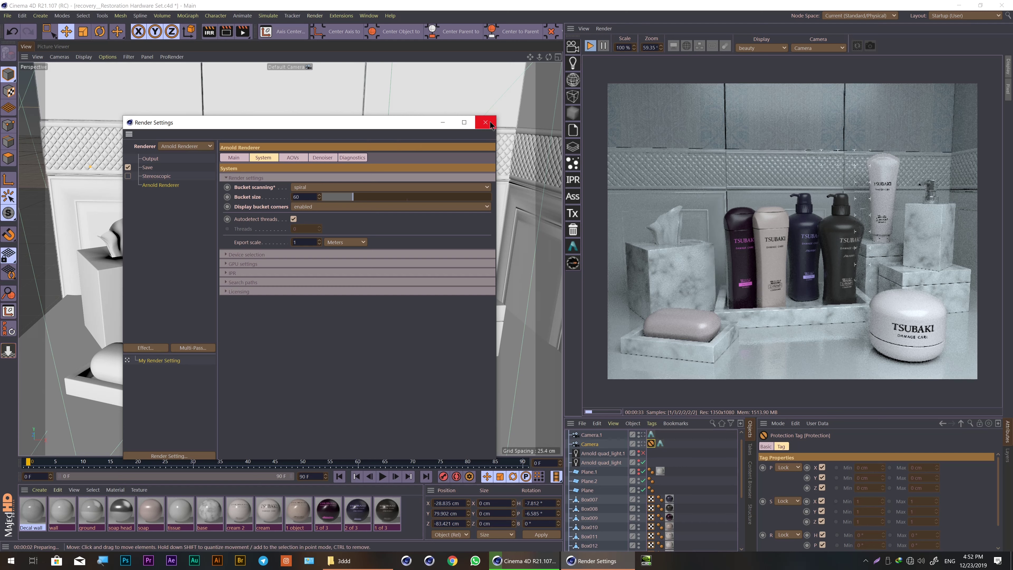
left_click(490, 124)
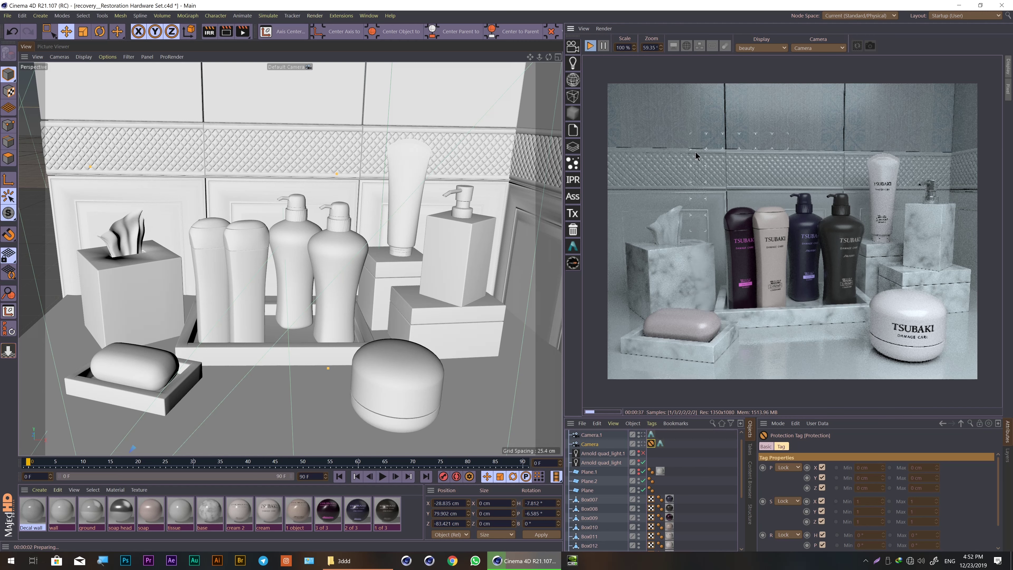
Show the Arnold IPR window's Render menu, including the render to viewport option.
left_click(604, 28)
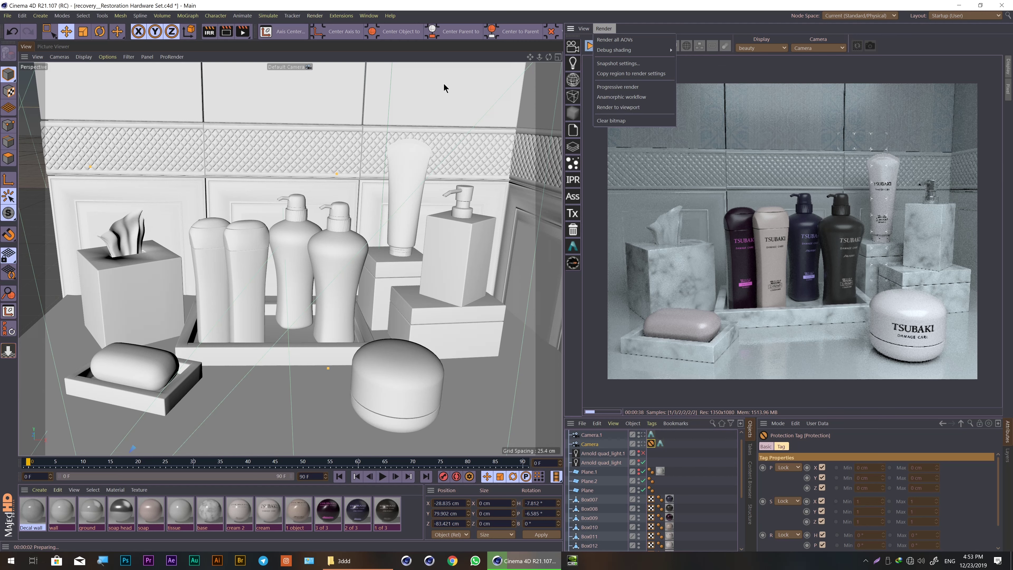
Try rendering the Arnold IPR into the viewport, toggling back to end in the IPR window.
left_click(651, 107)
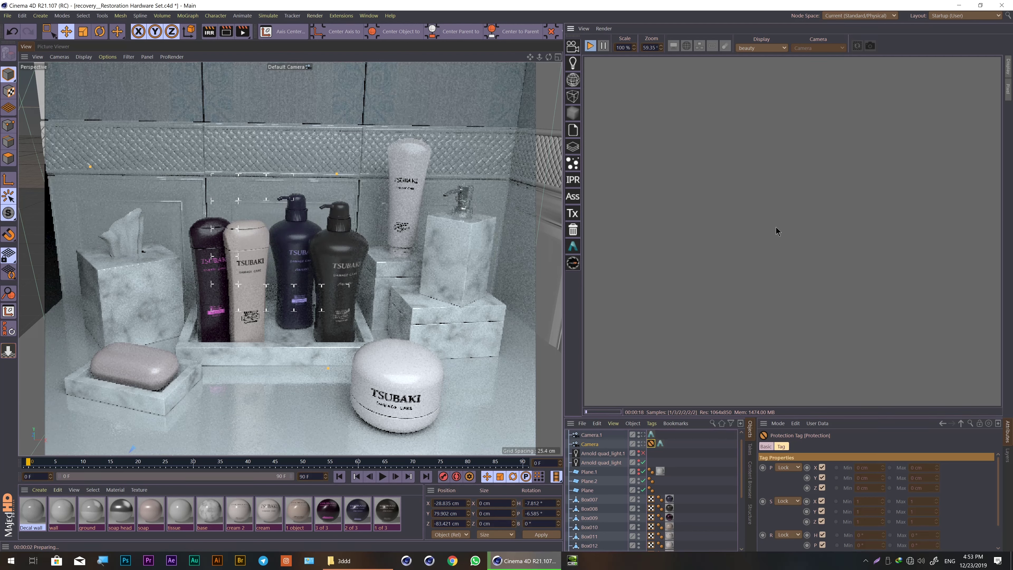
mouse_move(776, 231)
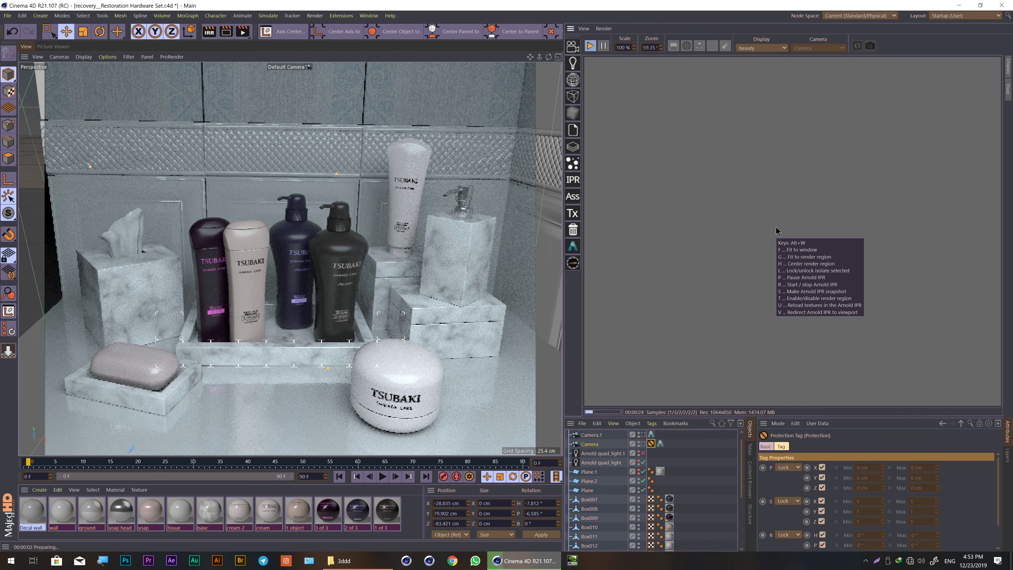
key("v")
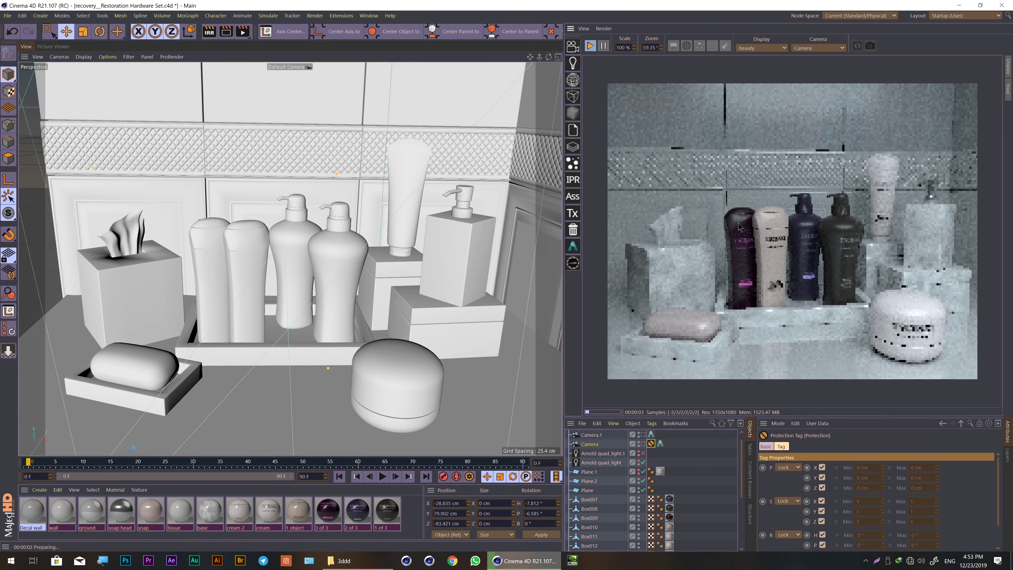
key("v")
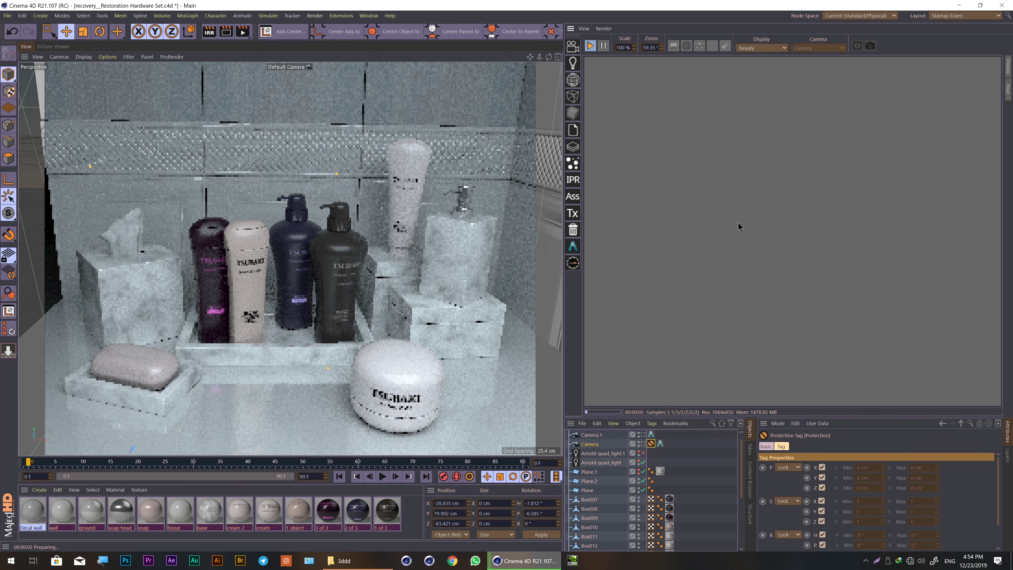
key("v")
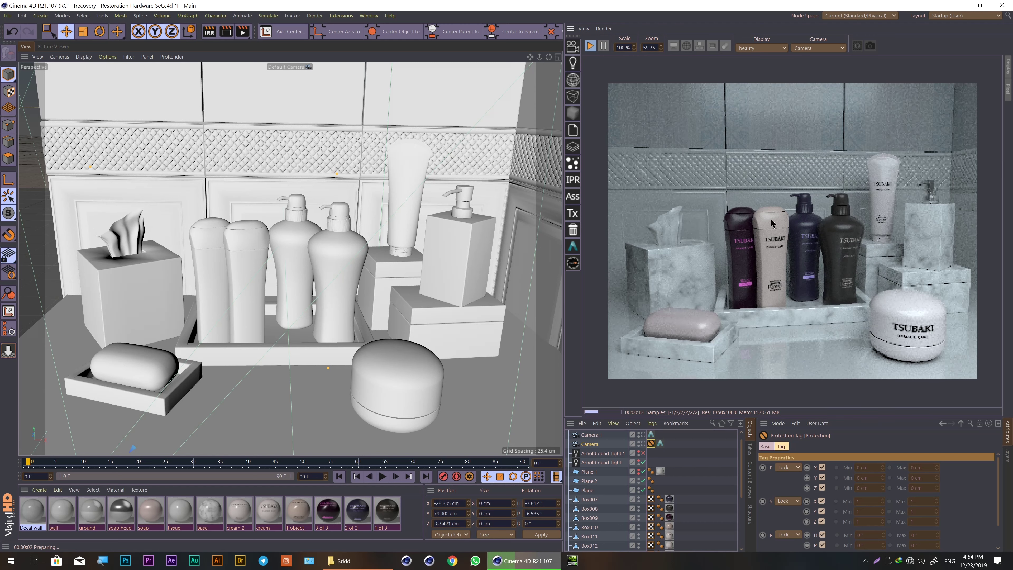
Select the bottles Box010 and Box011 by picking them in the Arnold IPR render.
left_click(772, 224)
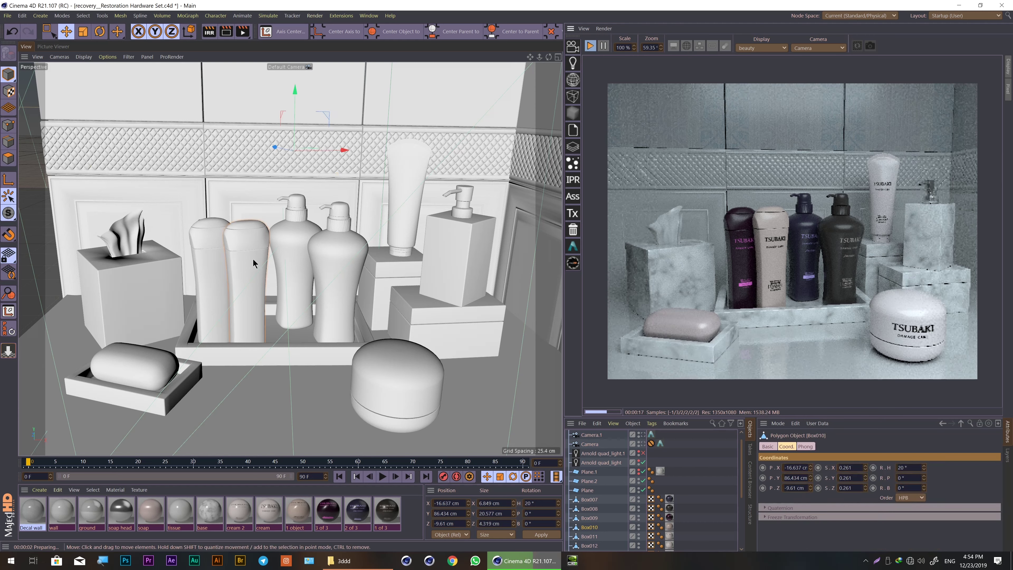
left_click(881, 175)
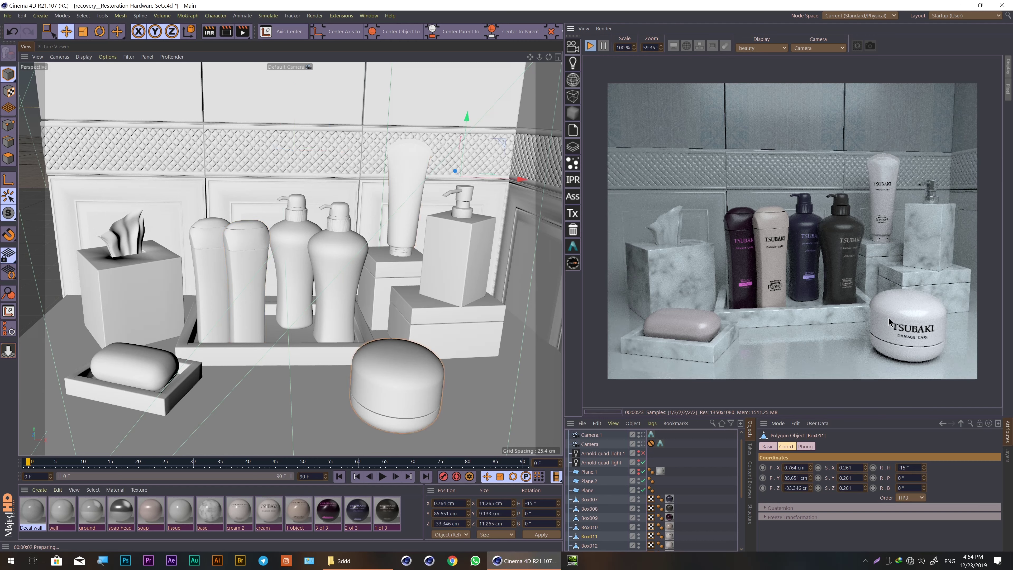
left_click(409, 380)
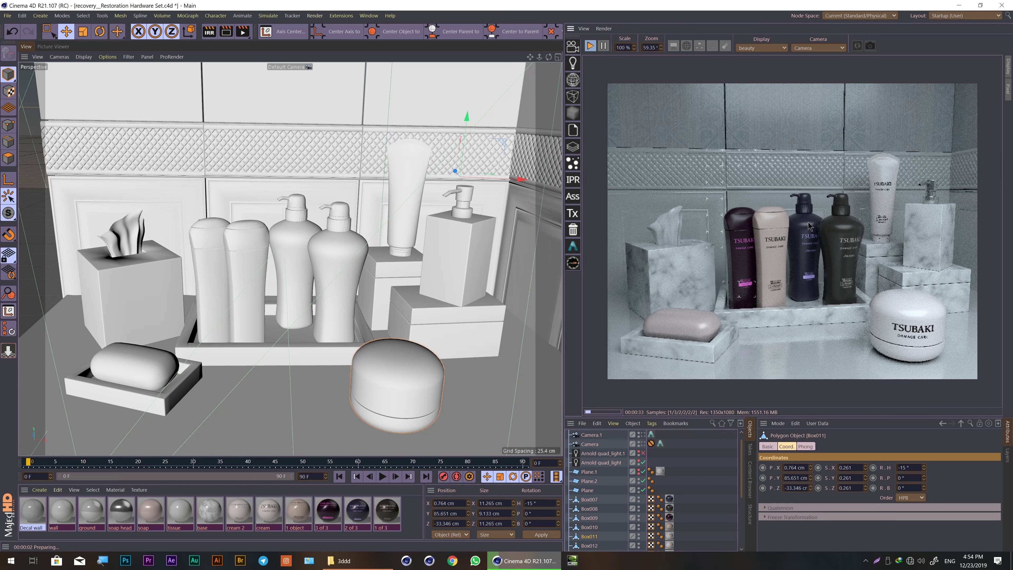
right_click(769, 227)
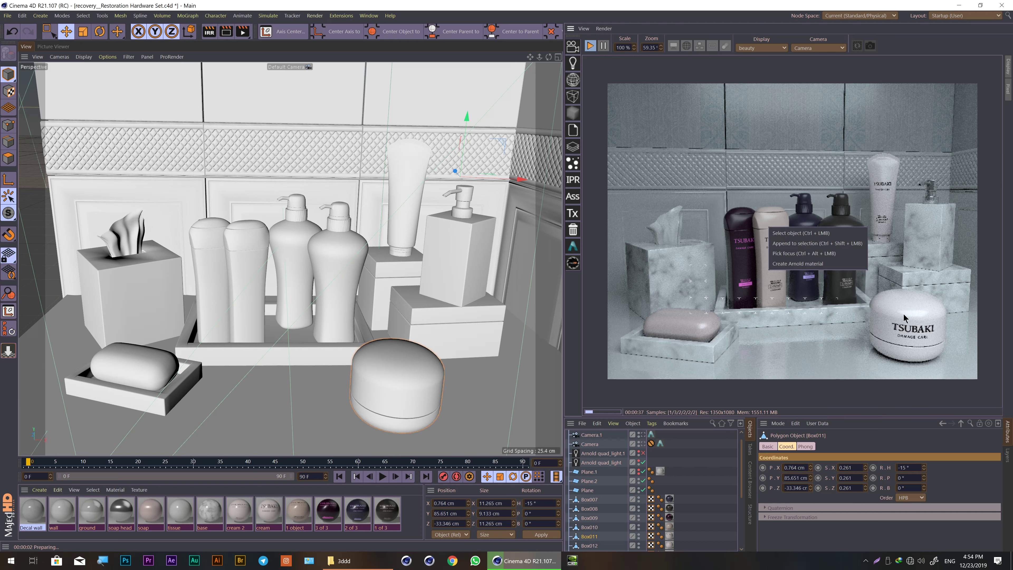
left_click(797, 243)
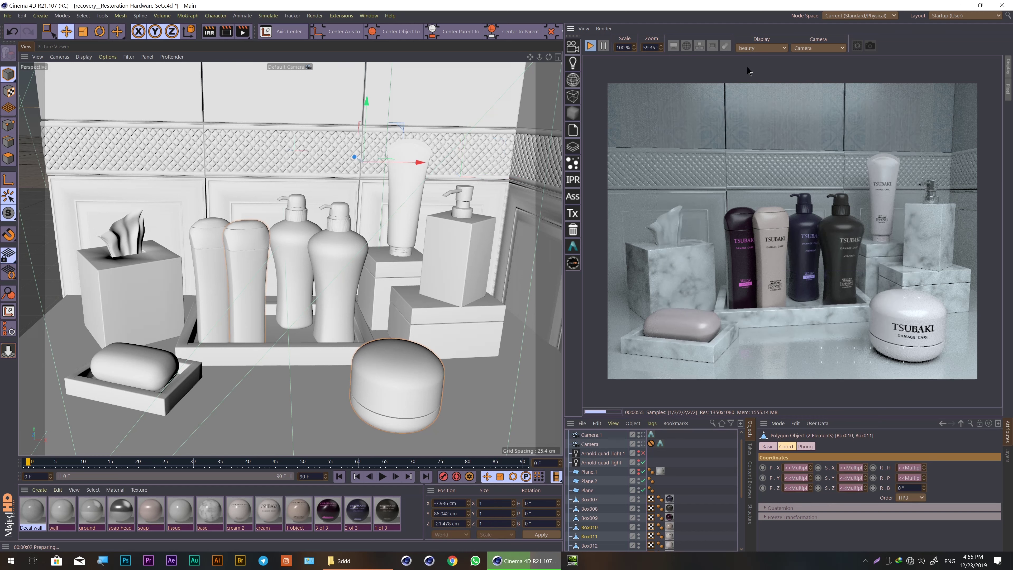
Set the IPR Camera to <active camera> and orbit and zoom in on the bathroom props.
left_click(819, 49)
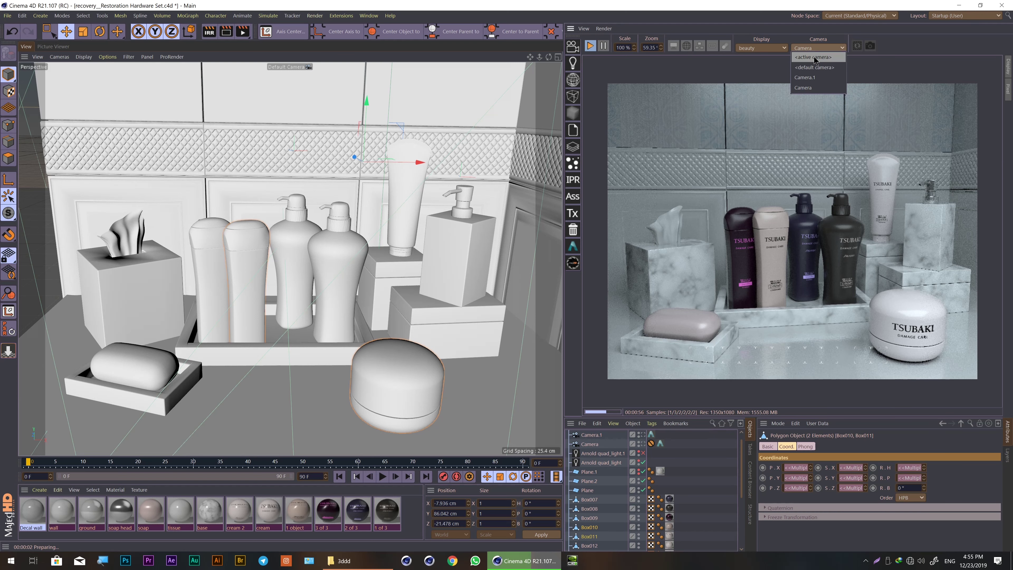
left_click(813, 58)
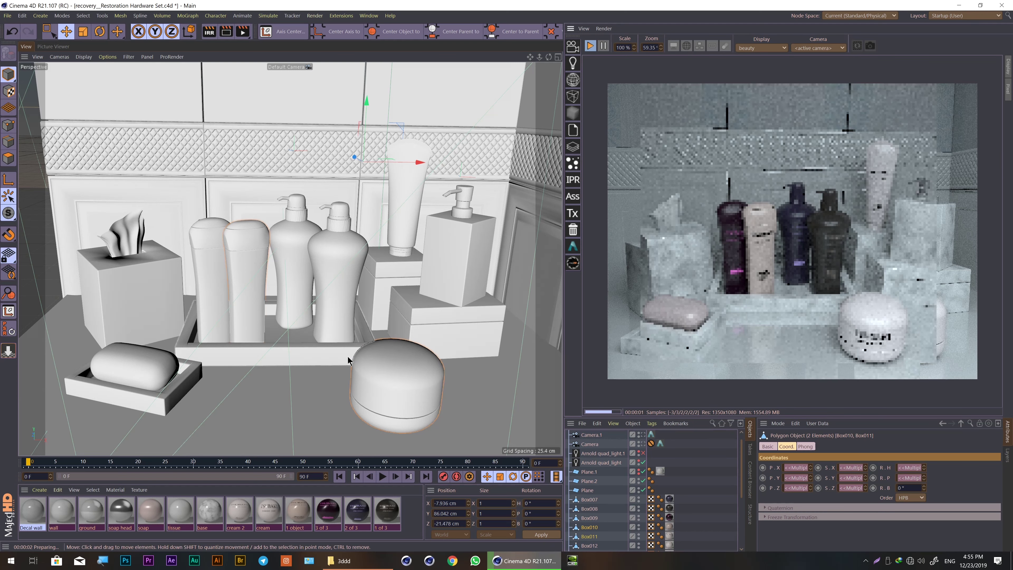
left_click_drag(515, 341, 514, 341, "alt")
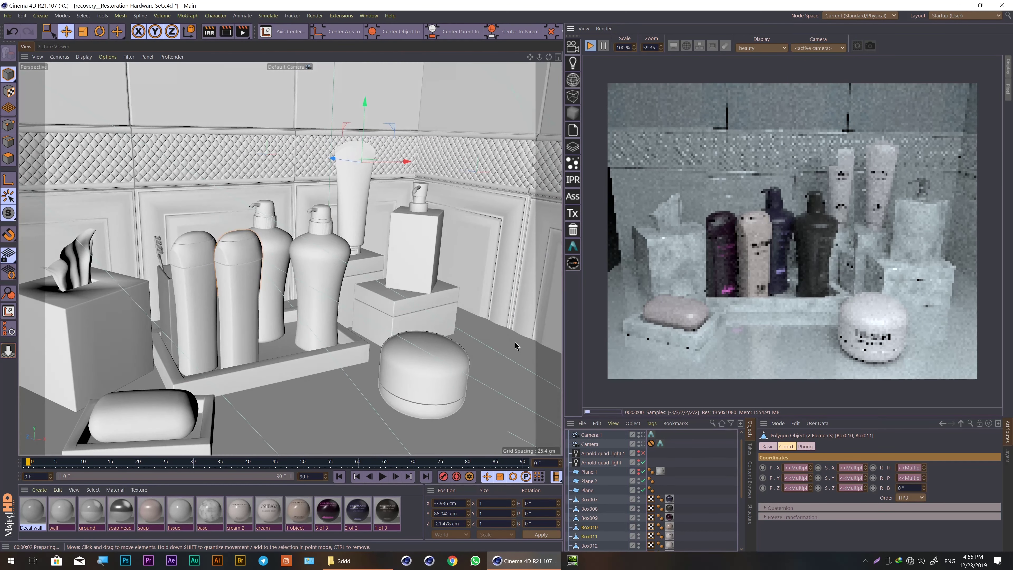
scroll(514, 345, "up", 3)
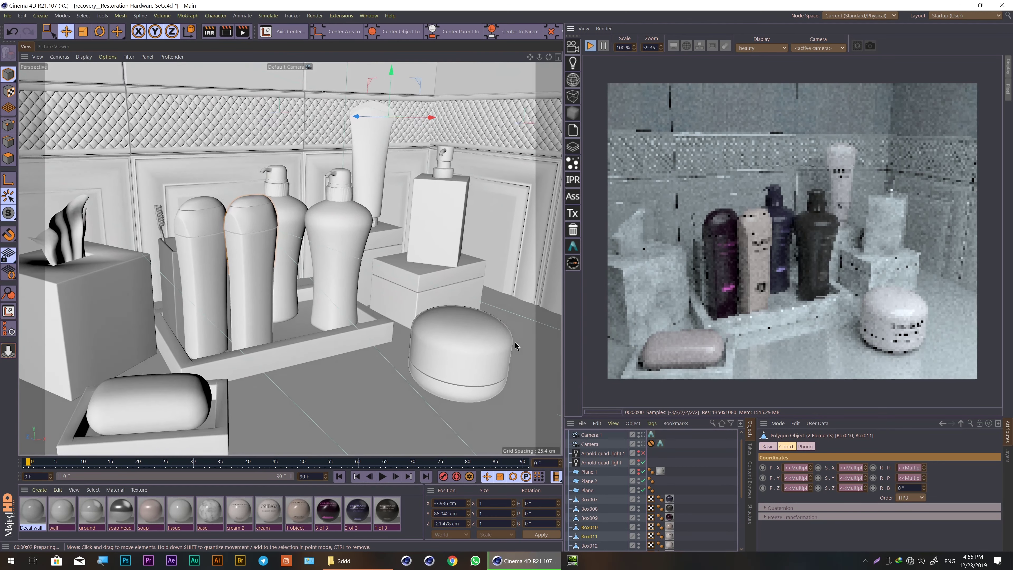
scroll(514, 345, "up", 1)
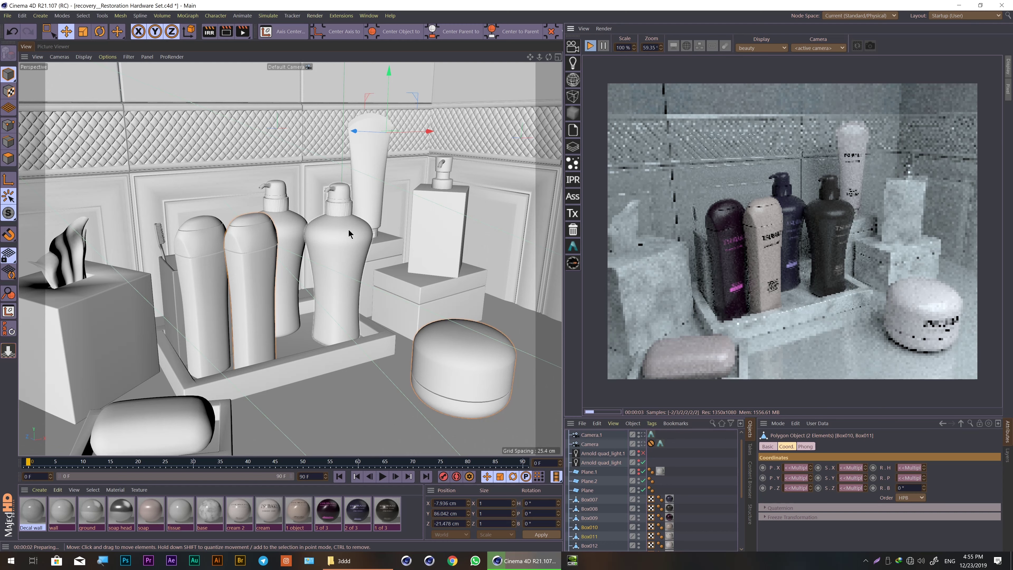
Orbit to look down on the props, frame them, then undo-view back through earlier angles.
mouse_move(338, 227)
left_mouse_down("alt")
mouse_move(274, 271)
mouse_move(372, 220)
mouse_move(307, 253)
left_mouse_up("alt")
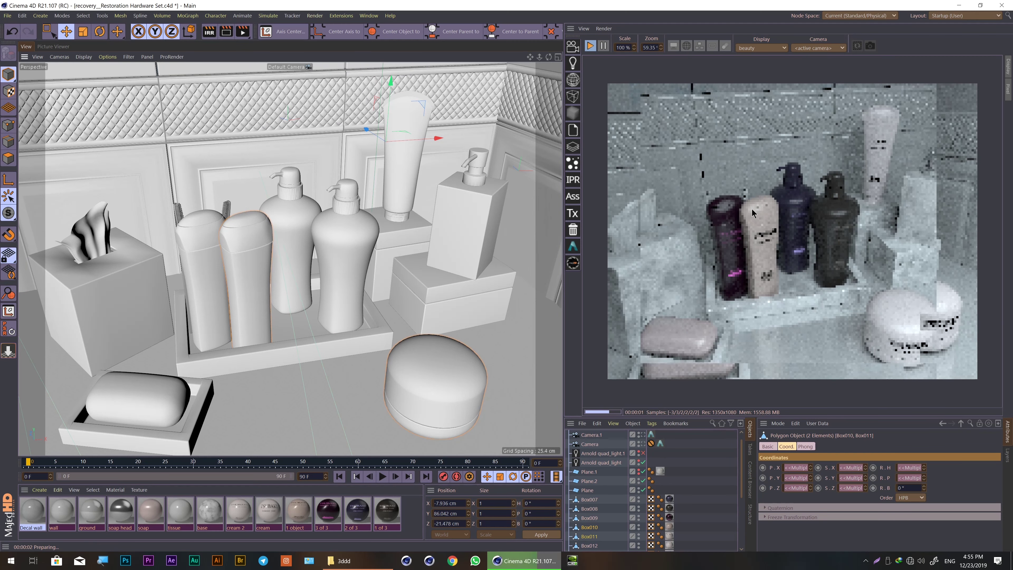
key("s")
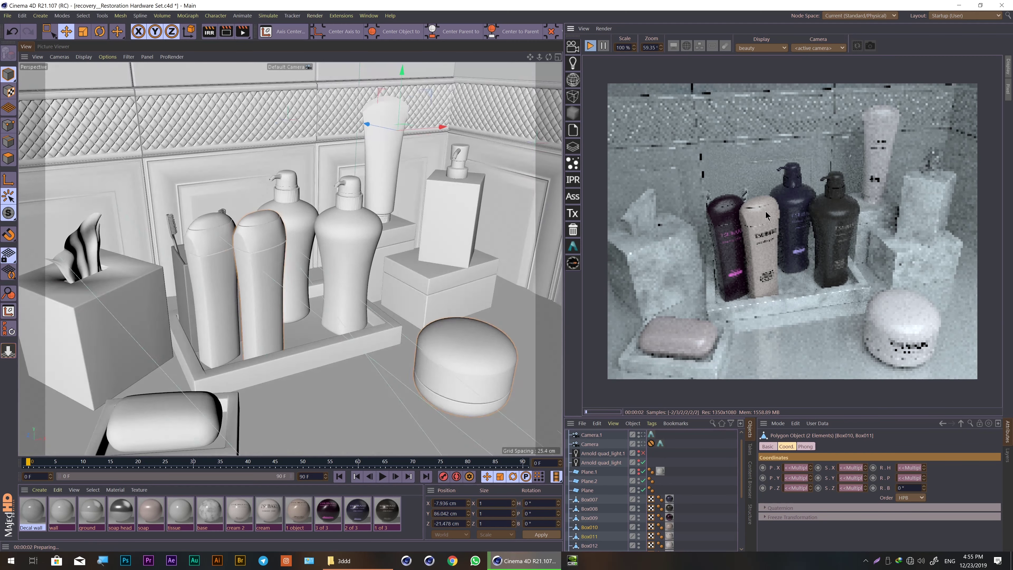
key("ctrl+shift+z")
key("ctrl+shift+z")
key("ctrl+shift+z")
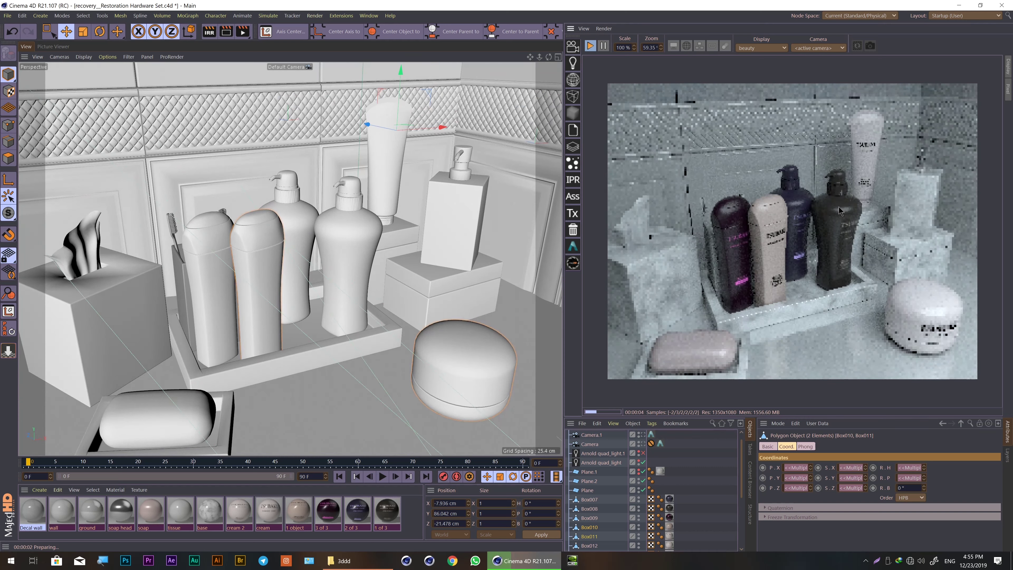
key("ctrl+shift+z")
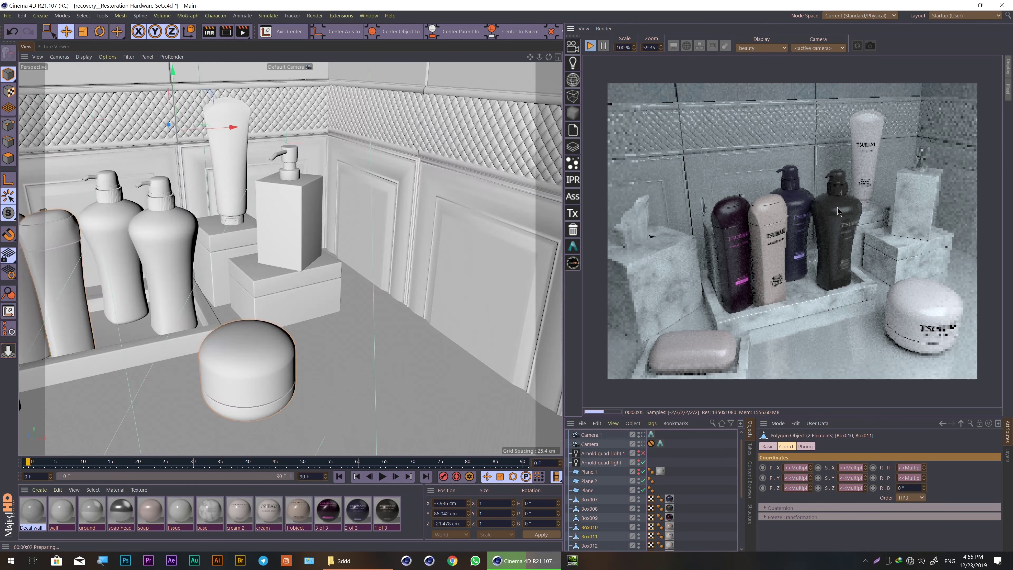
key("ctrl+shift+z")
key("ctrl+shift+z")
key("ctrl+shift+z")
key("ctrl+shift+z")
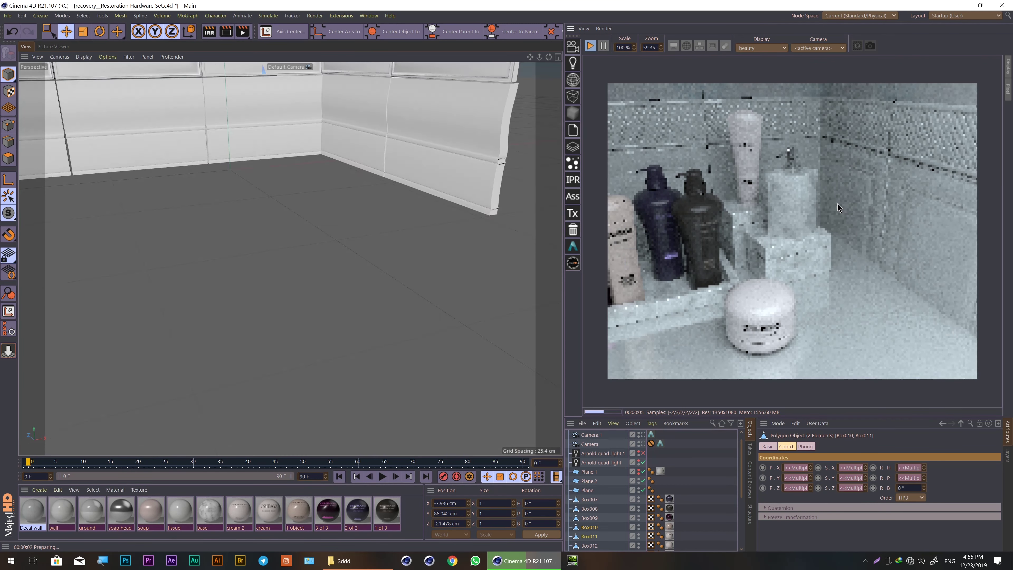
key("ctrl+shift+z")
key("ctrl+shift+z")
key("ctrl+shift+z")
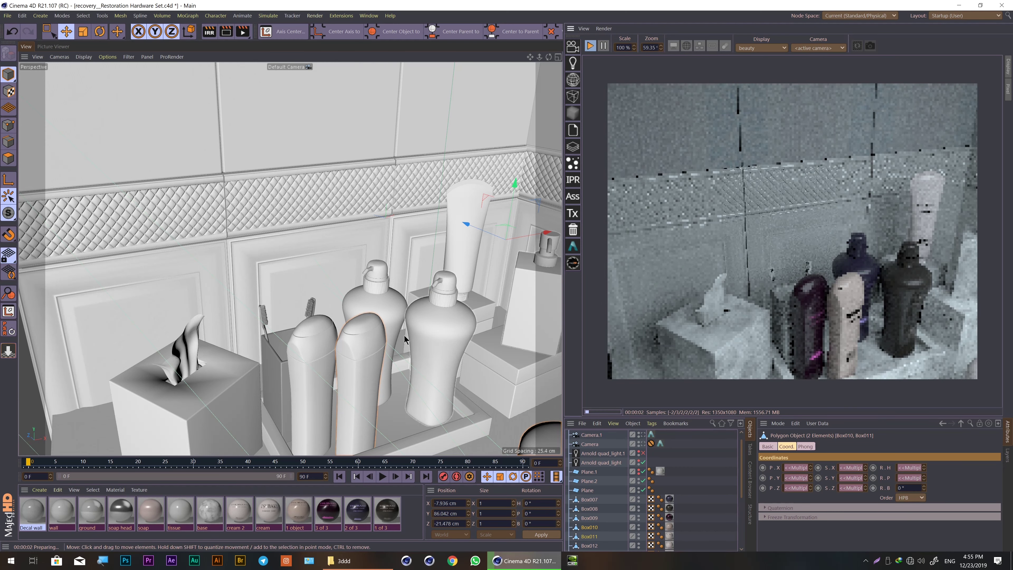
key("ctrl+shift+z")
key("ctrl+shift+z")
key("ctrl+shift+z")
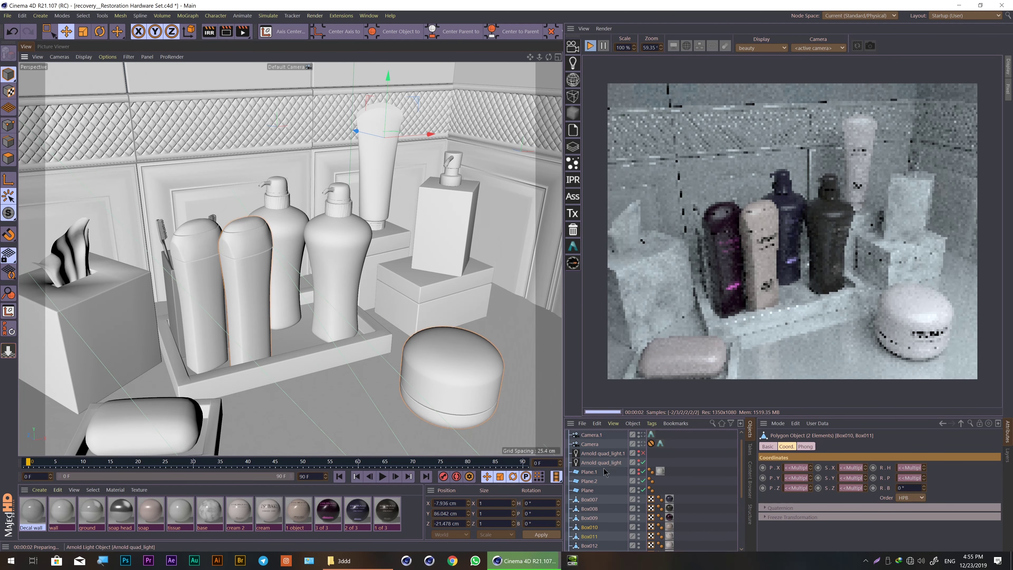
Select Box008, frame it, and step back through earlier views to a low bottle close-up.
left_click(586, 507)
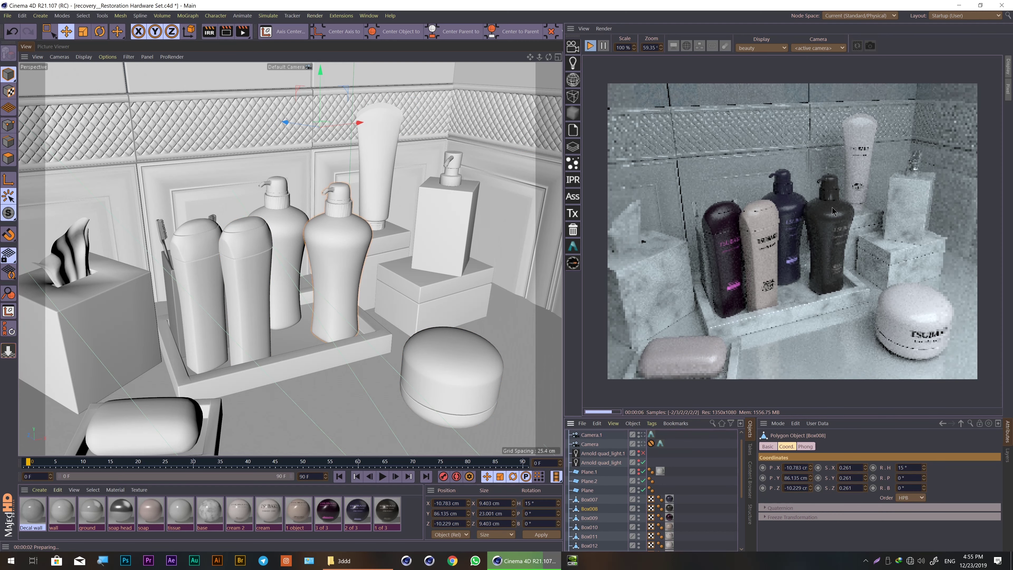
key("h")
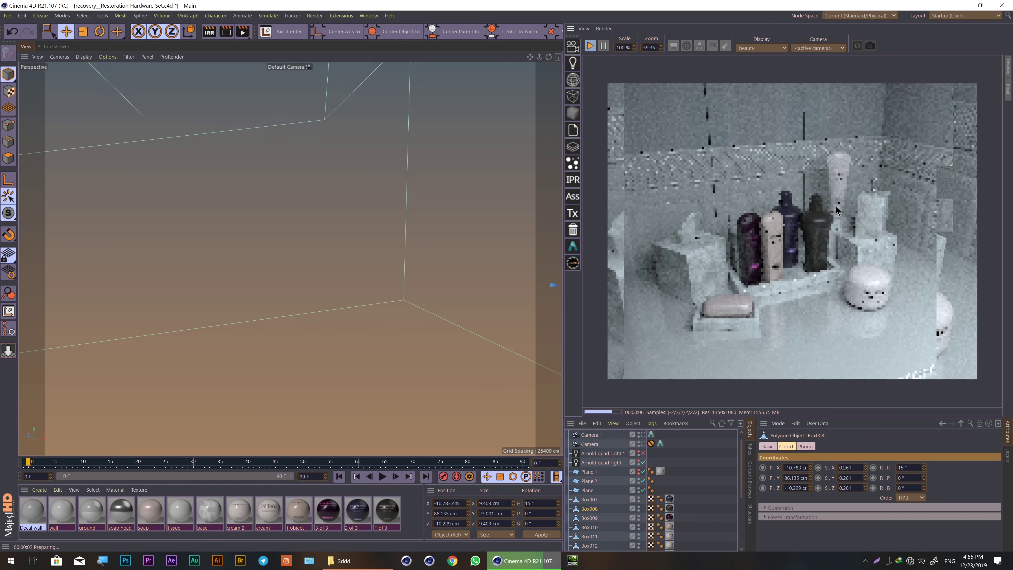
key("o")
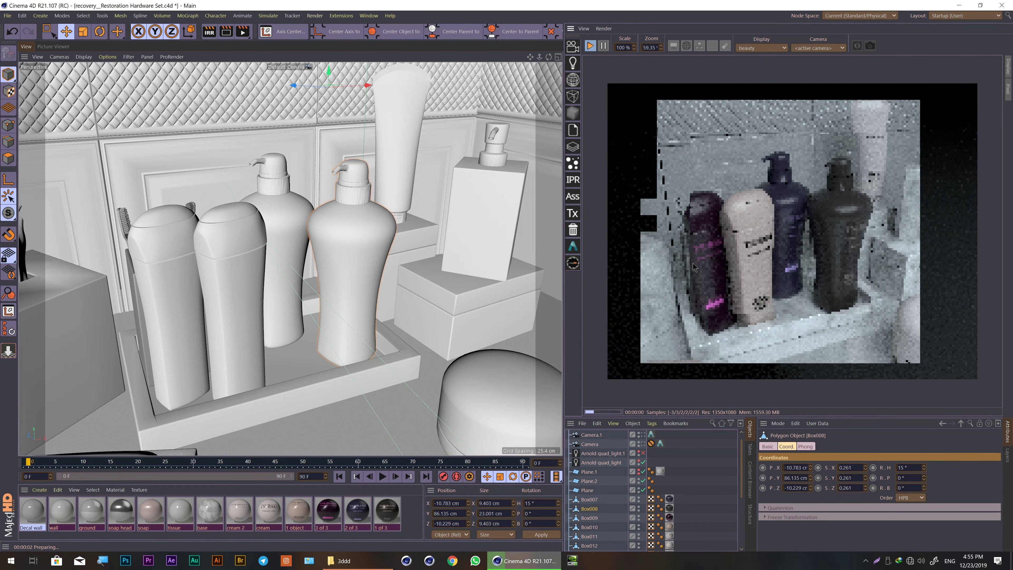
key("ctrl+shift+z")
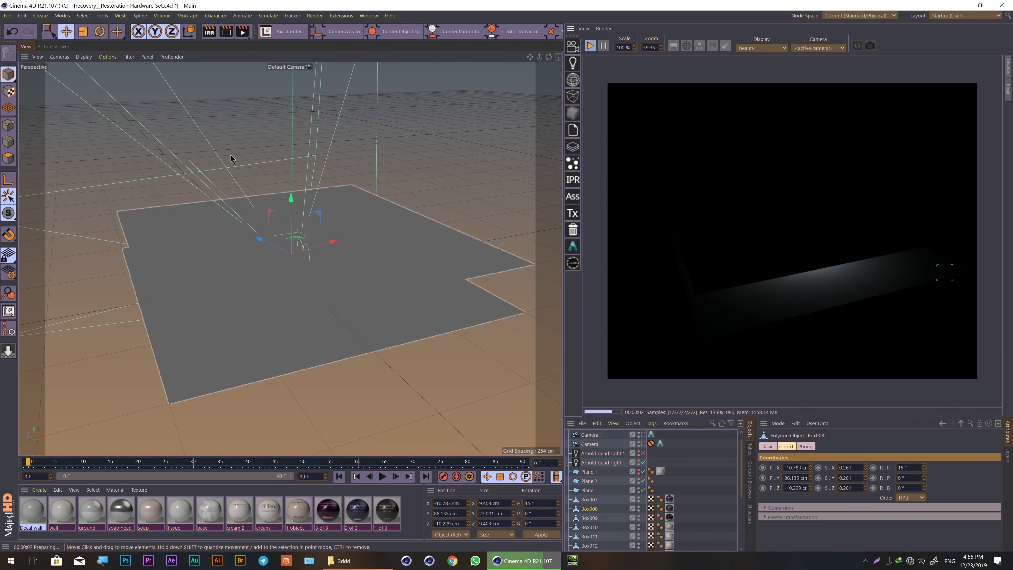
key("ctrl+shift+z")
key("ctrl+shift+z")
key("ctrl+shift+z")
key("ctrl+shift+z")
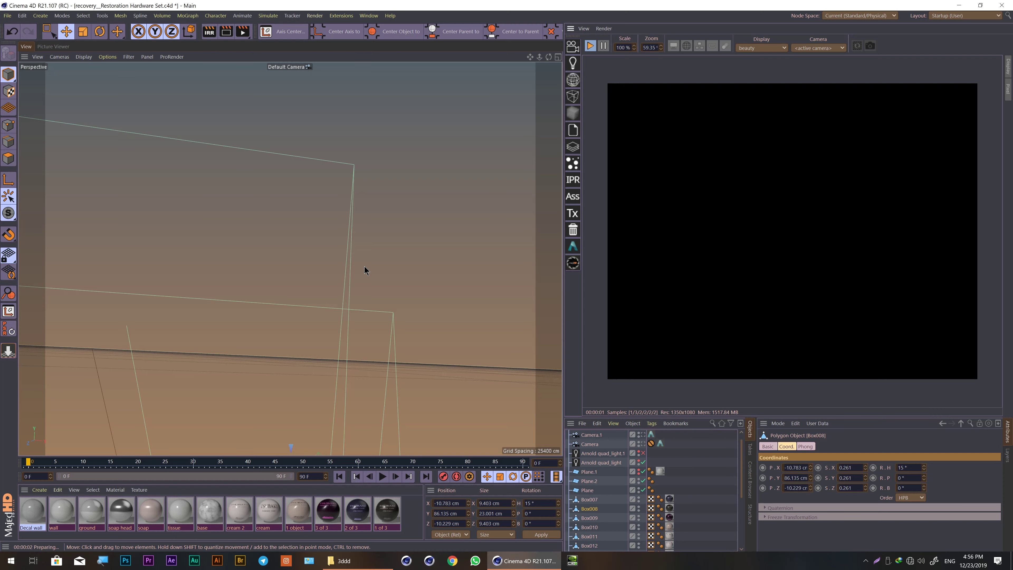
key("ctrl+shift+z")
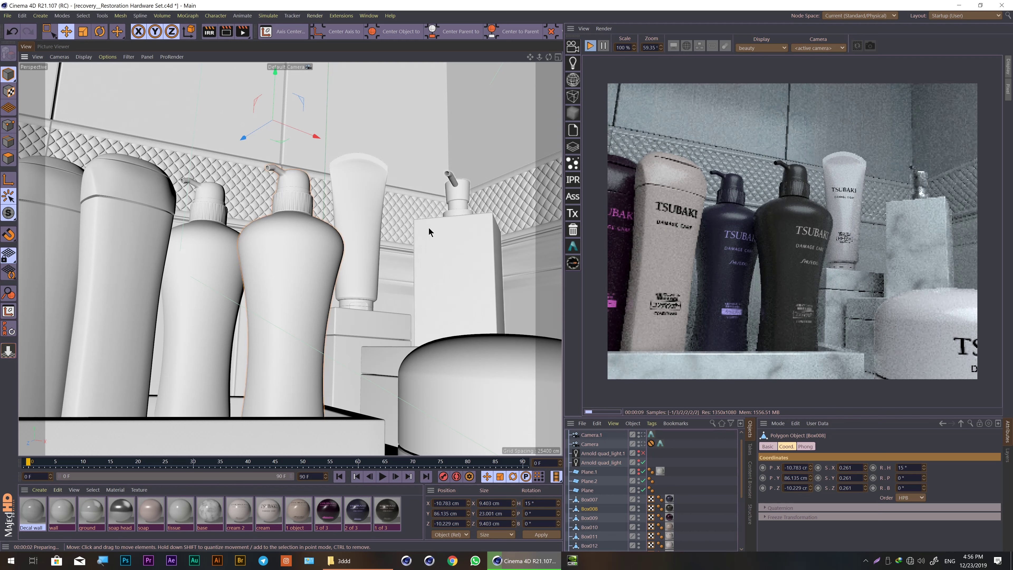
key("o")
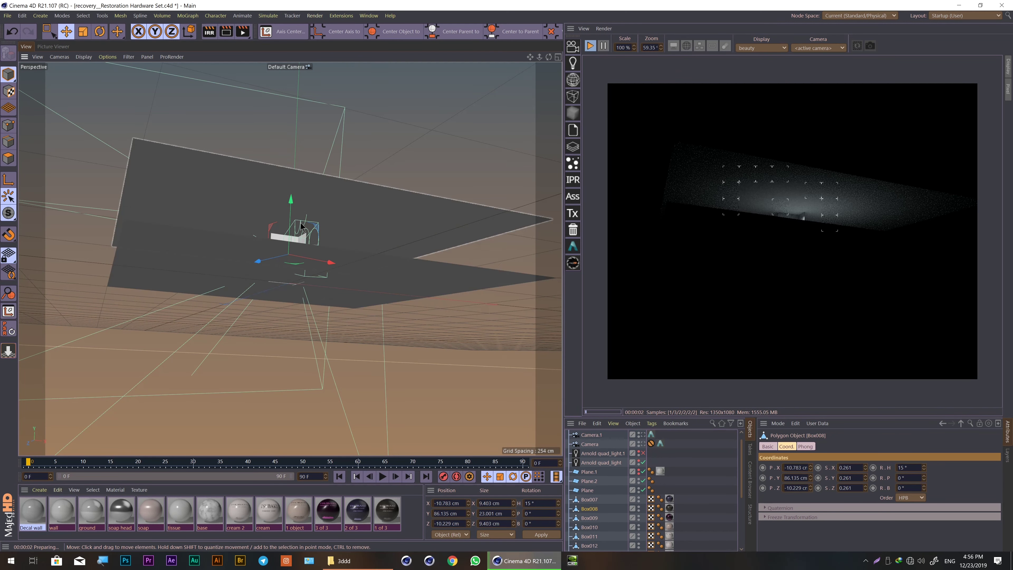
key("ctrl+shift+z")
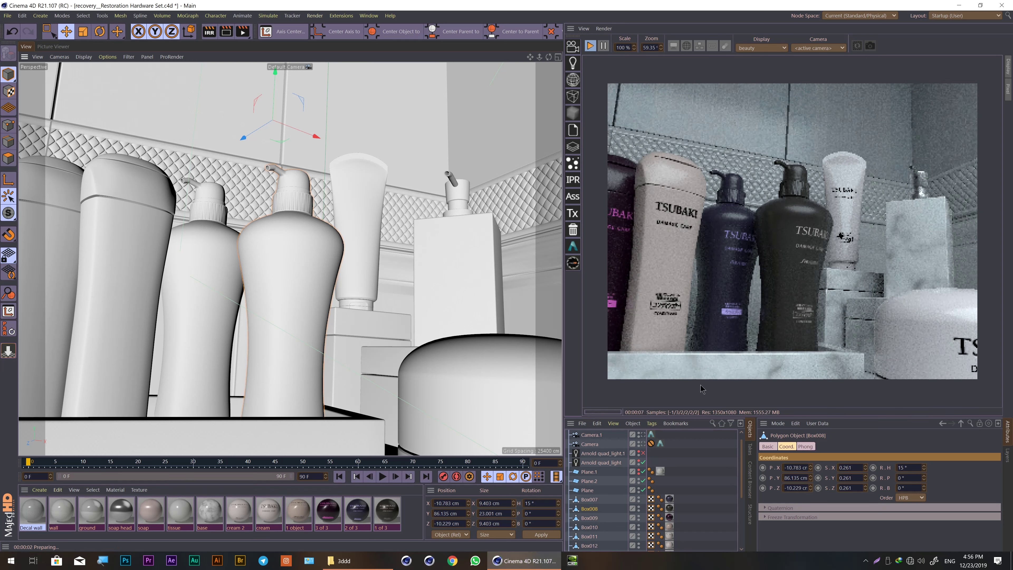
Dismiss the IPR right-click menu and set the IPR render camera back to Camera.
right_click(784, 216)
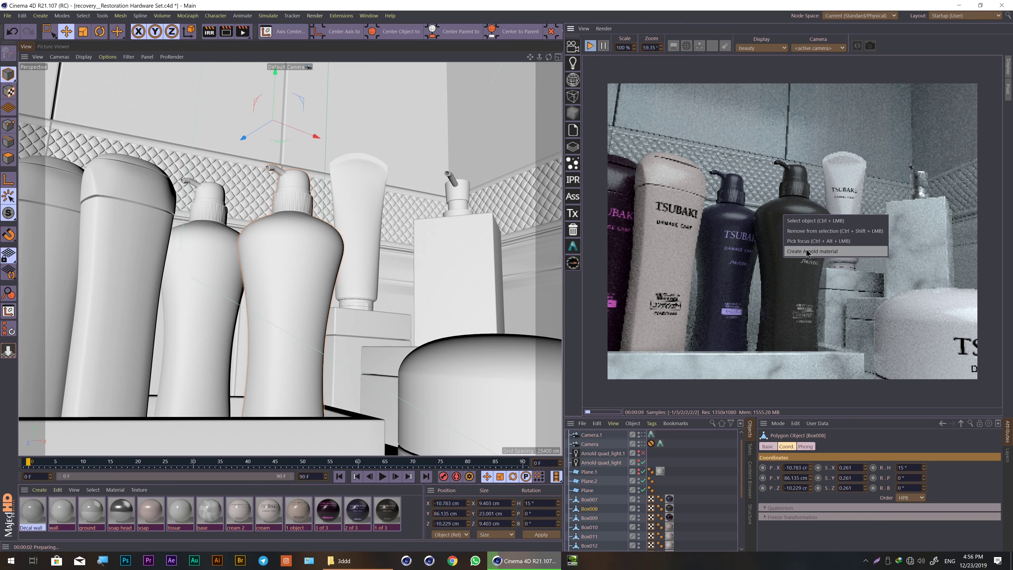
left_click(611, 443)
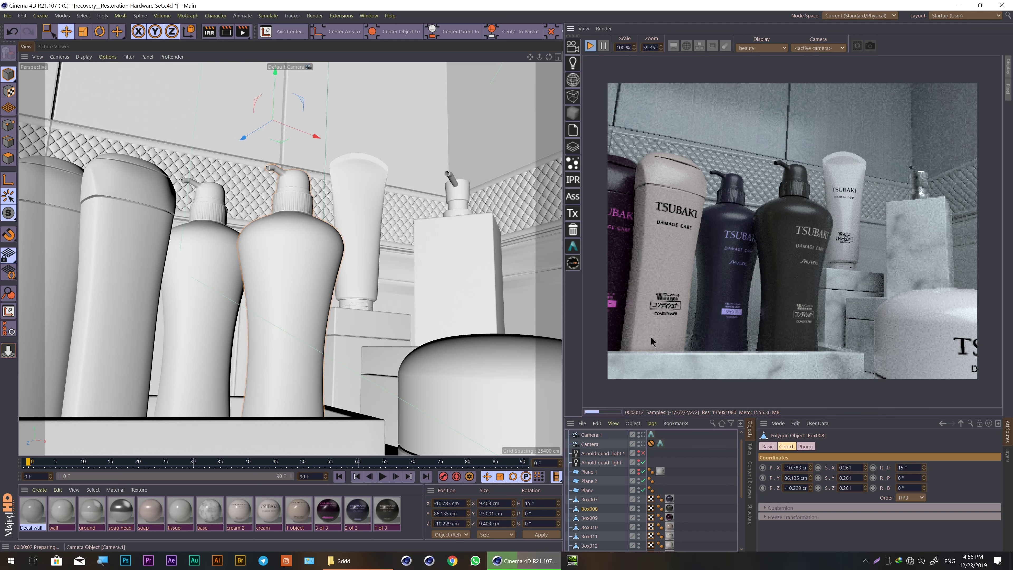
left_click(814, 48)
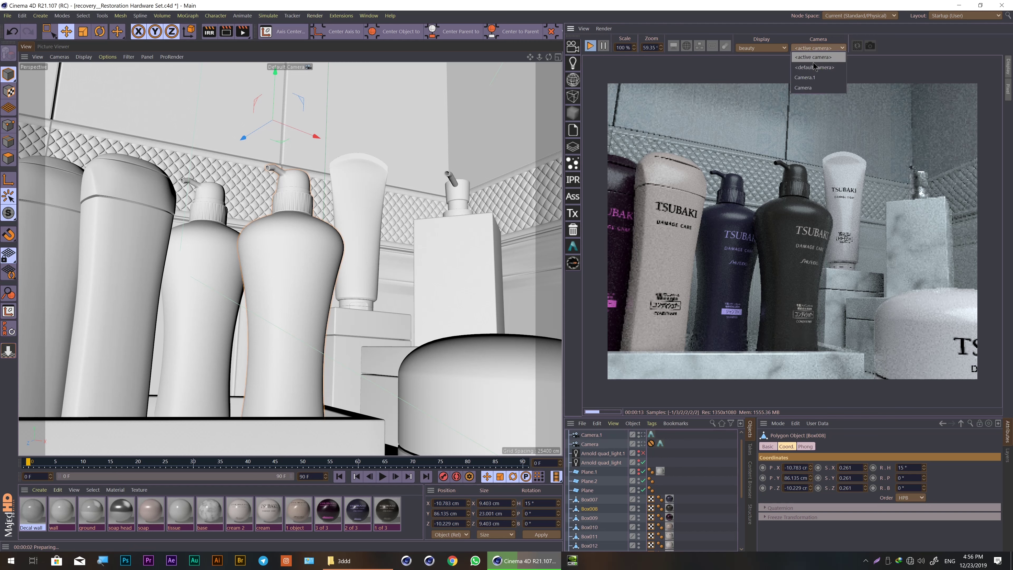
left_click(809, 89)
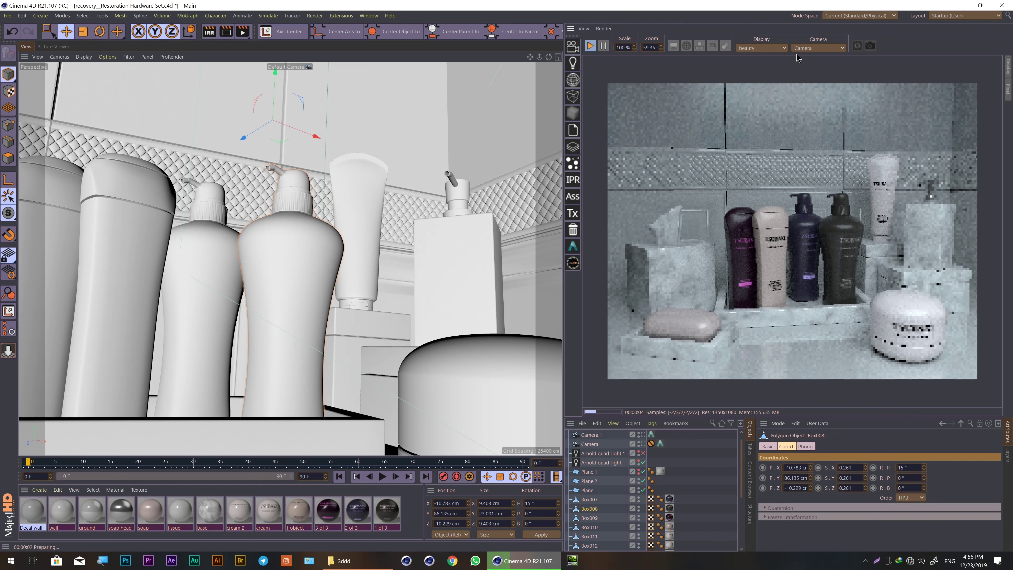
left_click(806, 48)
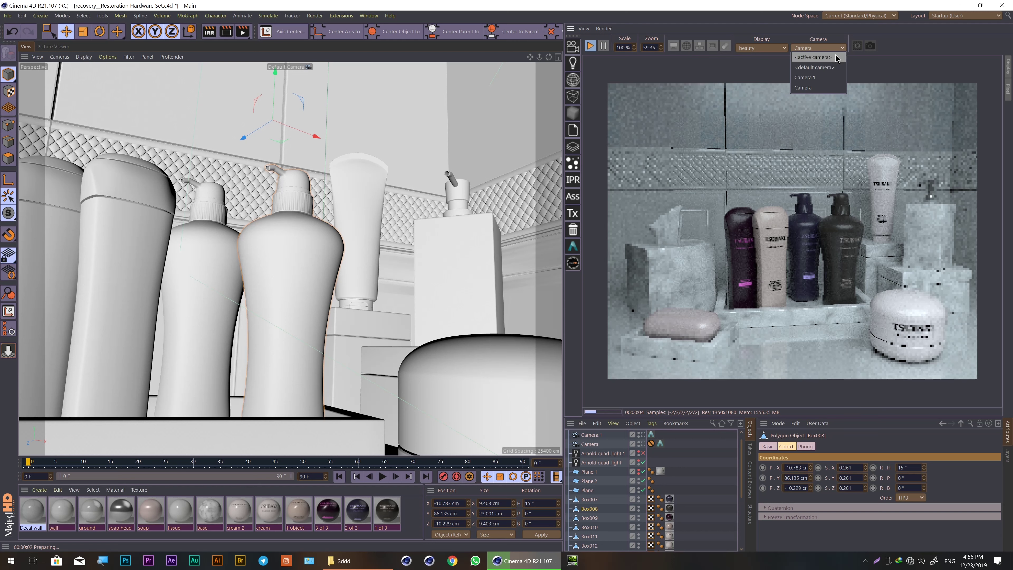
left_click(801, 88)
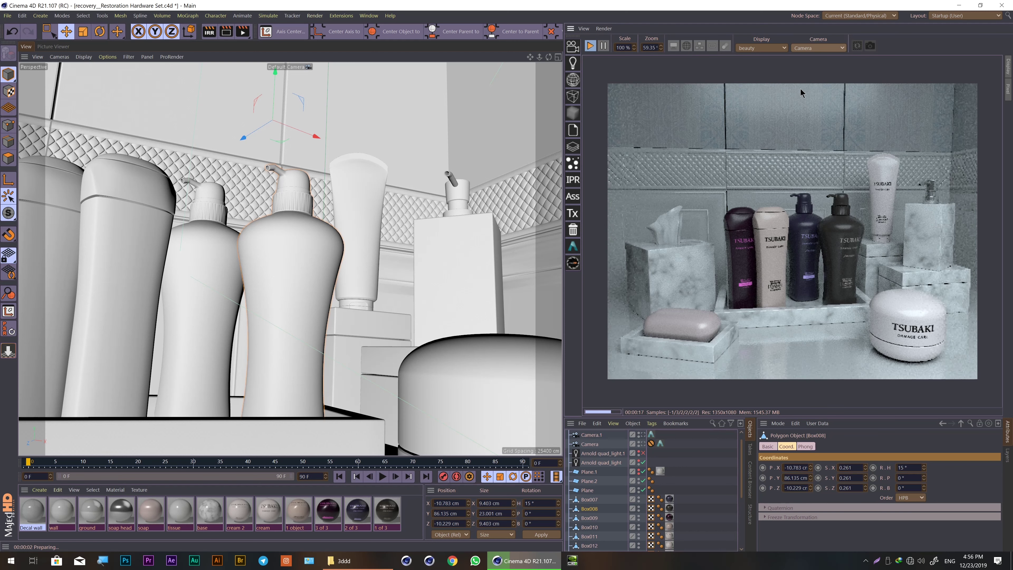
left_click(810, 53)
left_click(788, 35)
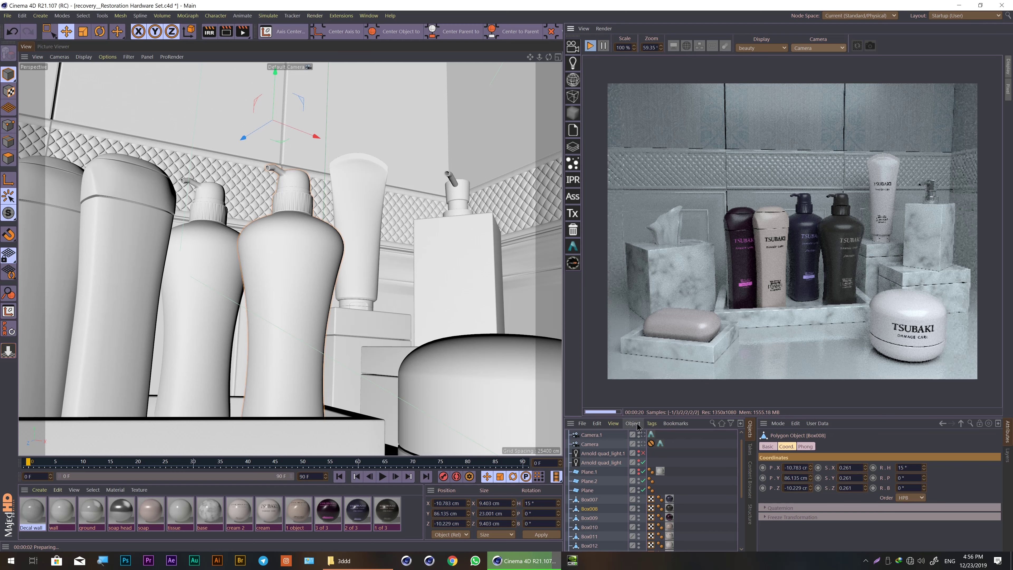
Enable DOF on the Camera's Arnold tag, pick focus on the bottles, then disable DOF.
left_click(643, 444)
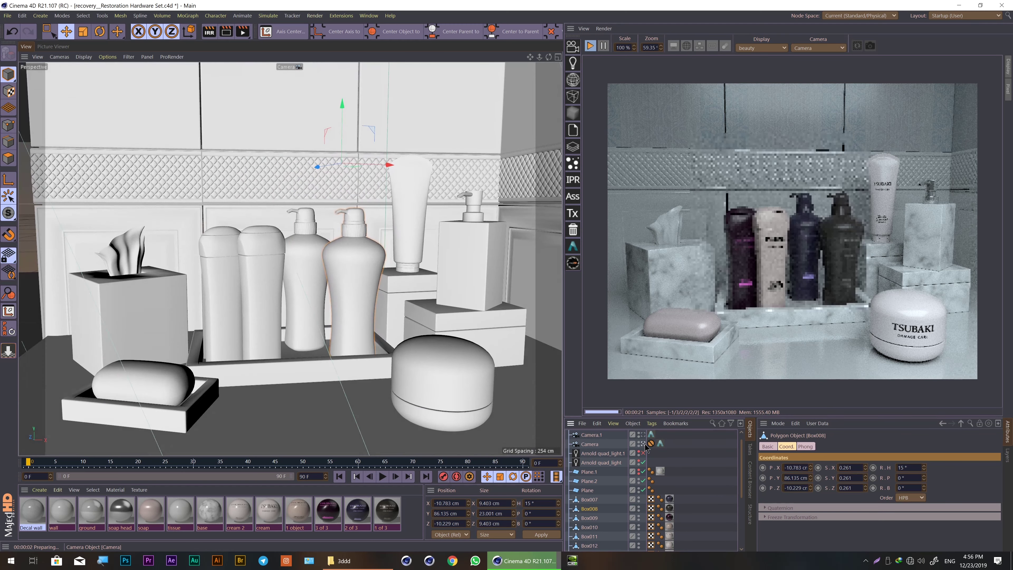
left_click(662, 443)
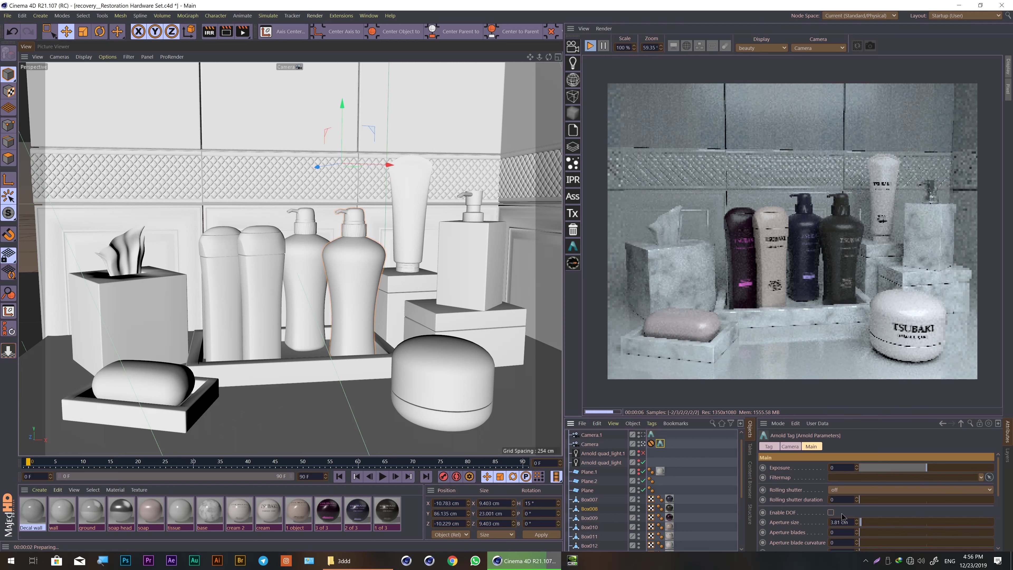
left_click(831, 512)
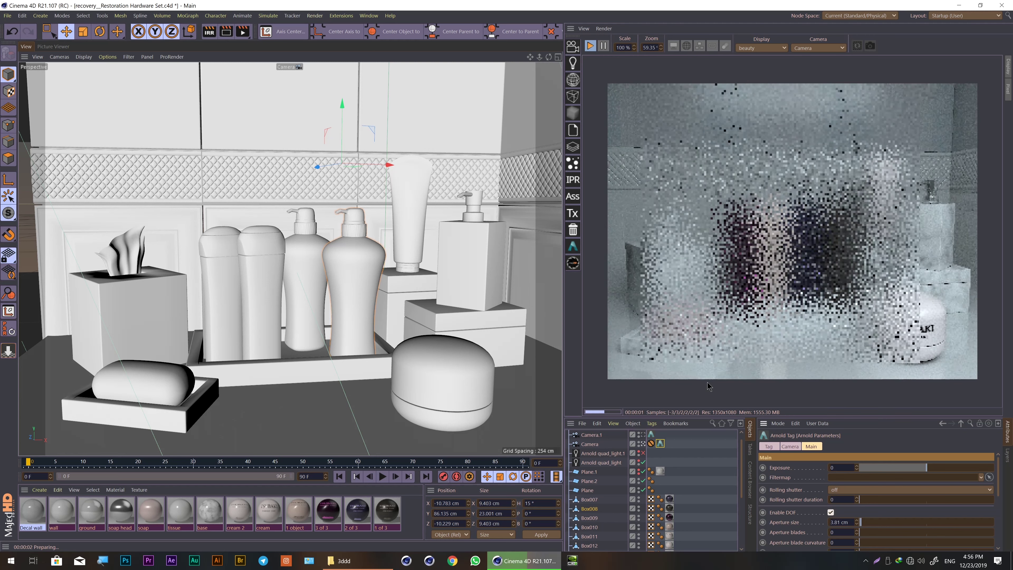
right_click(836, 236)
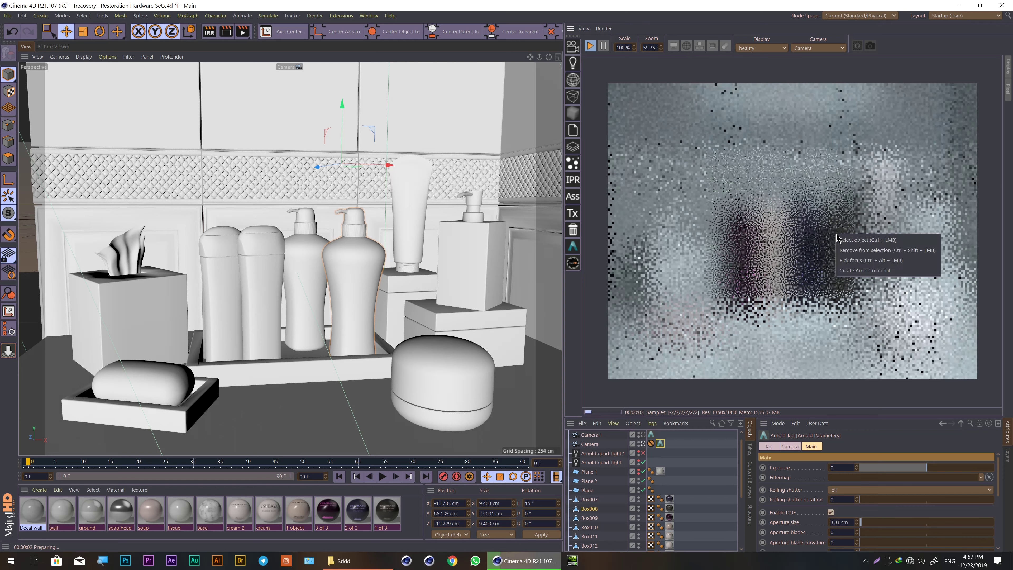
left_click(856, 260)
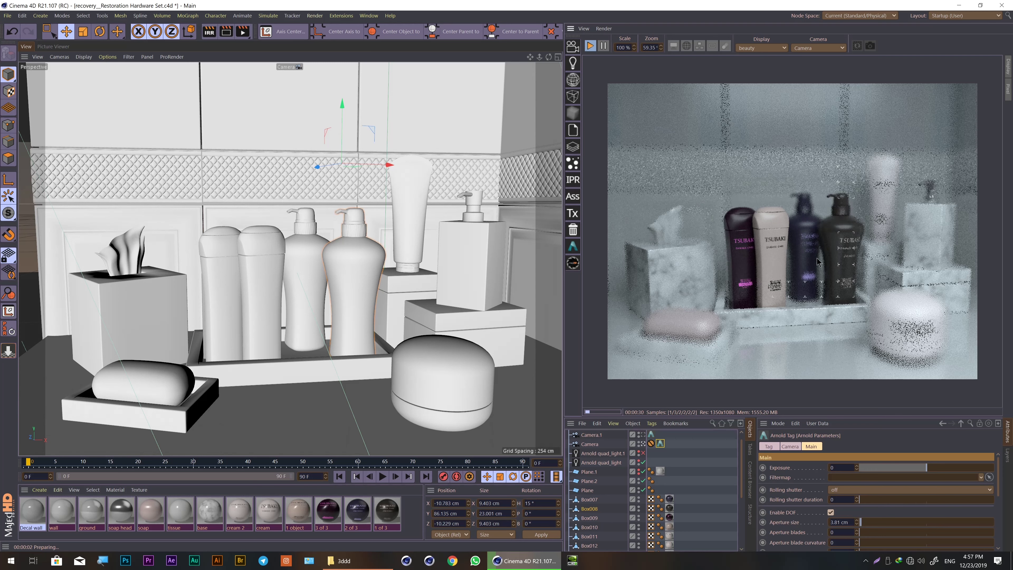
left_click(831, 512)
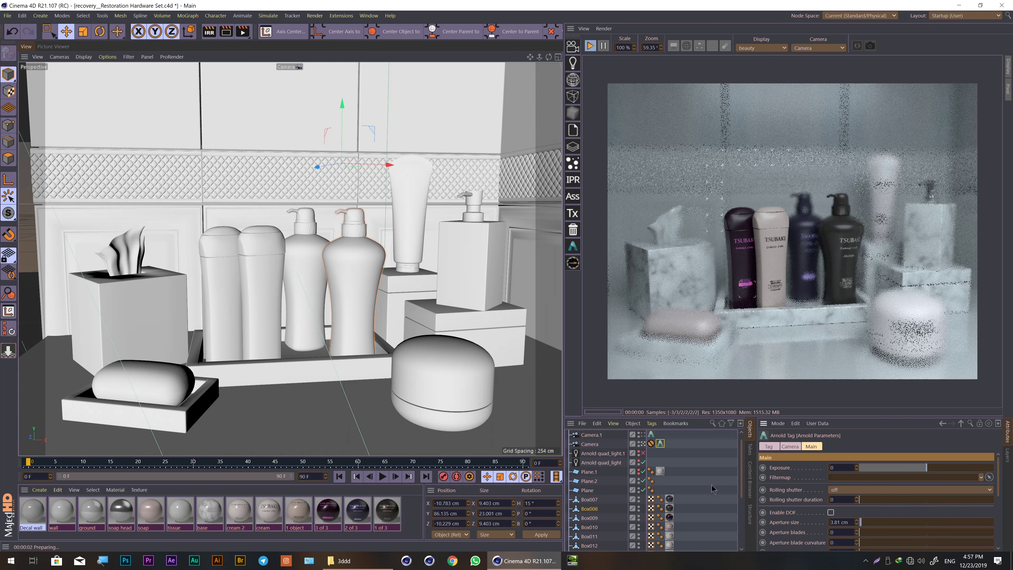
View through Default Camera and select the tissue box Object005 from the IPR render.
left_click(642, 444)
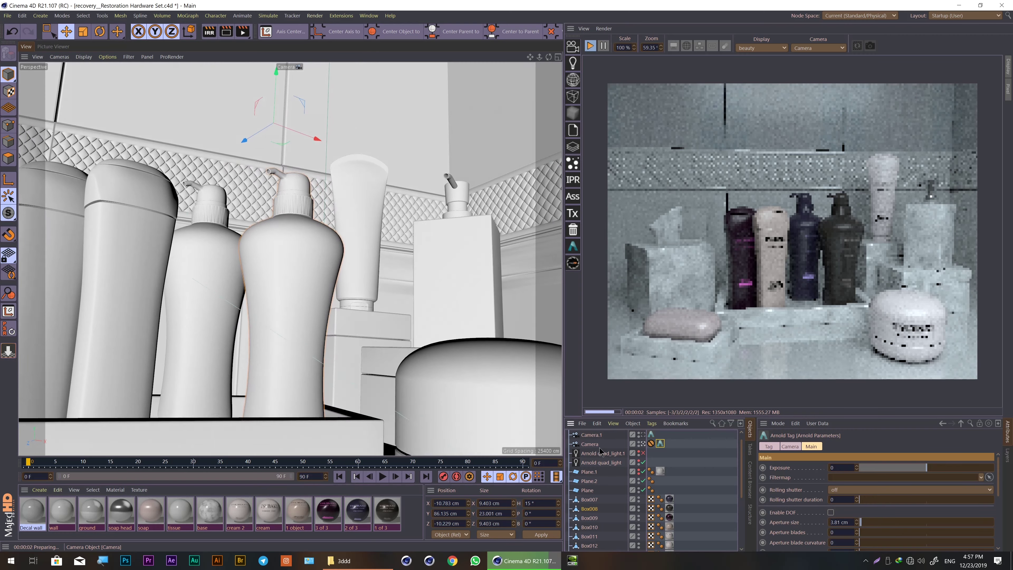
right_click(790, 232)
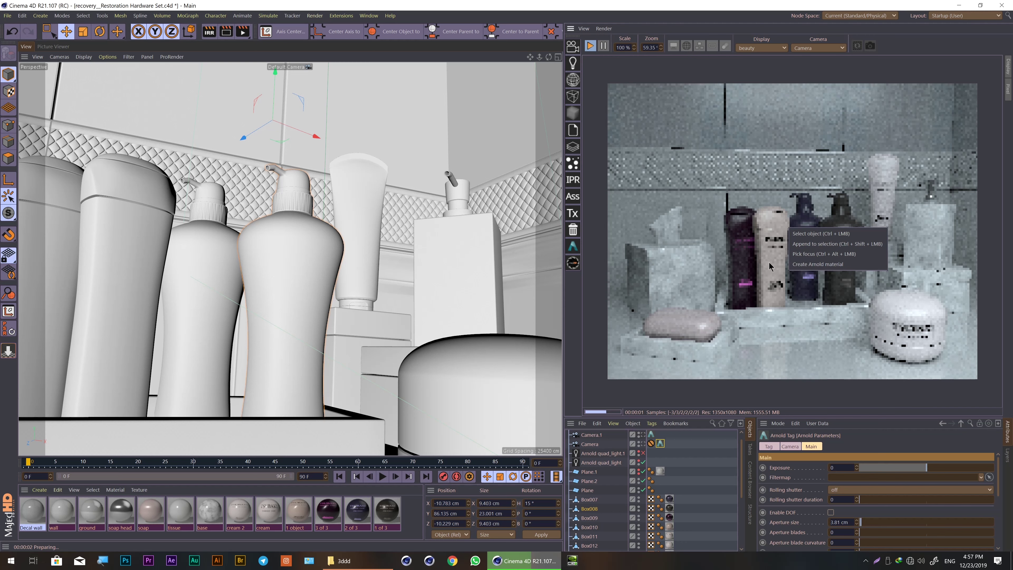
left_click(685, 255)
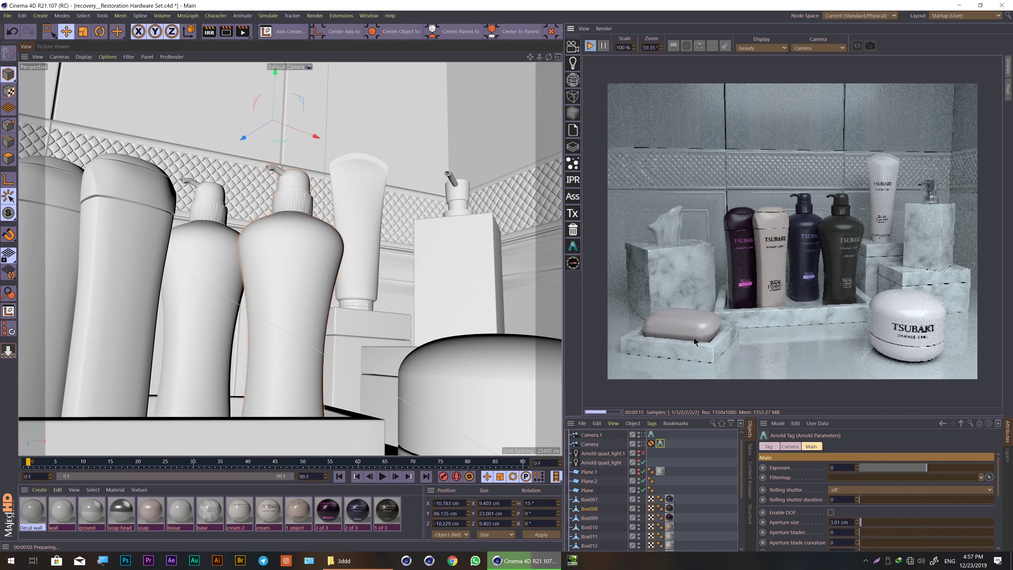
right_click(663, 267)
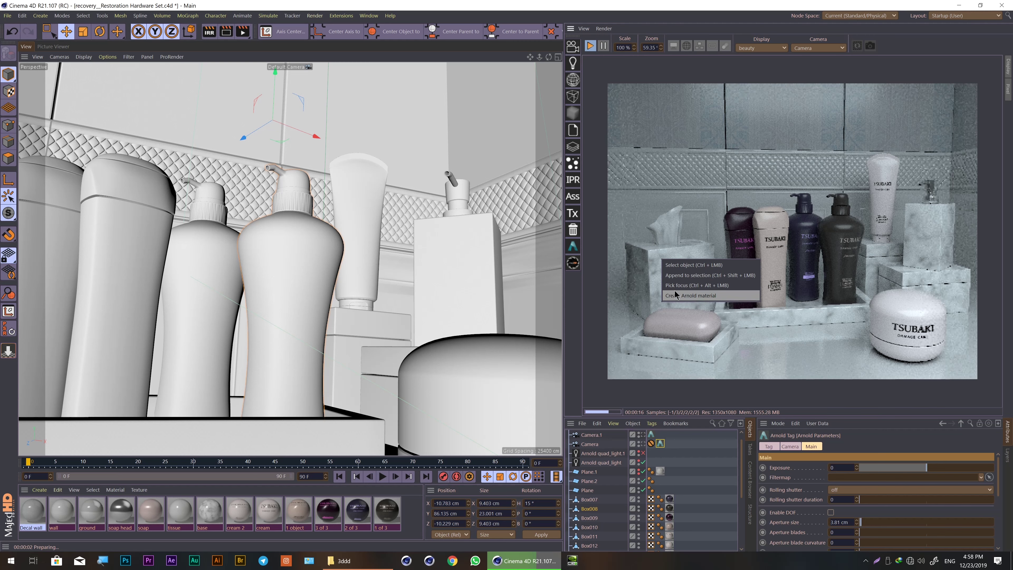
left_click(687, 265)
Append a bottle to the selection from the IPR render, then remove it again.
scroll(617, 496, "down", 5)
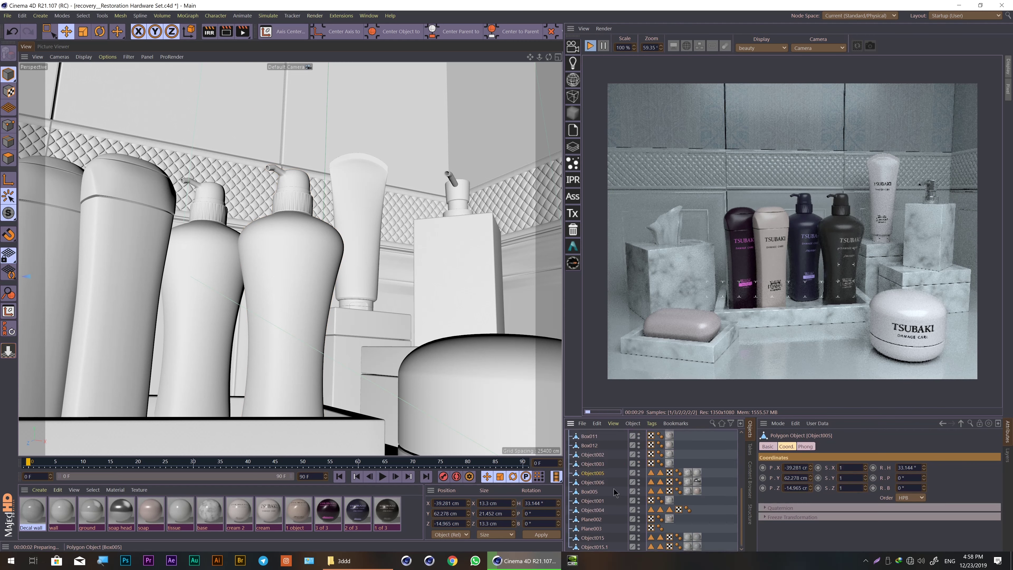
right_click(765, 227)
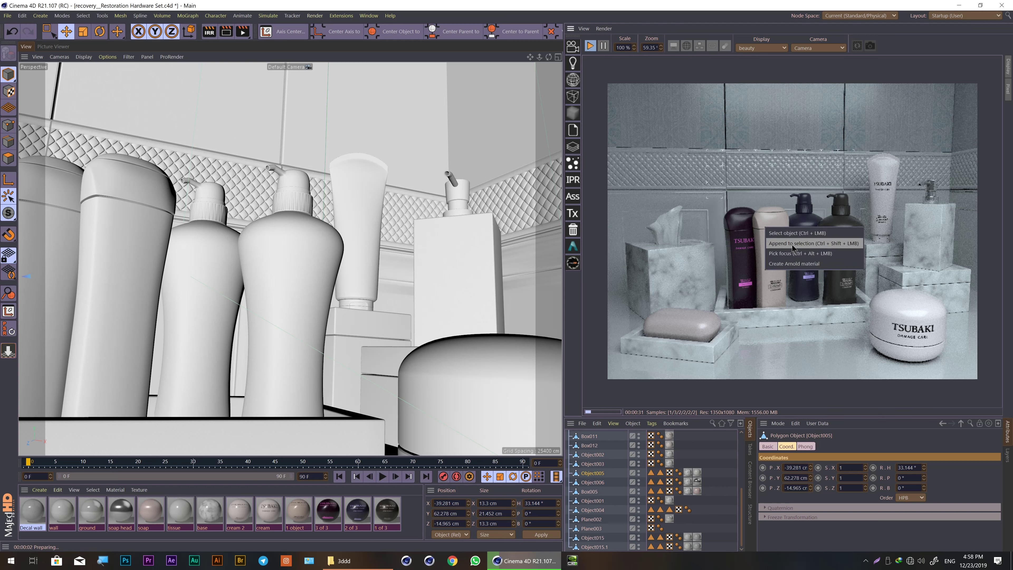
left_click(794, 244)
right_click(769, 231)
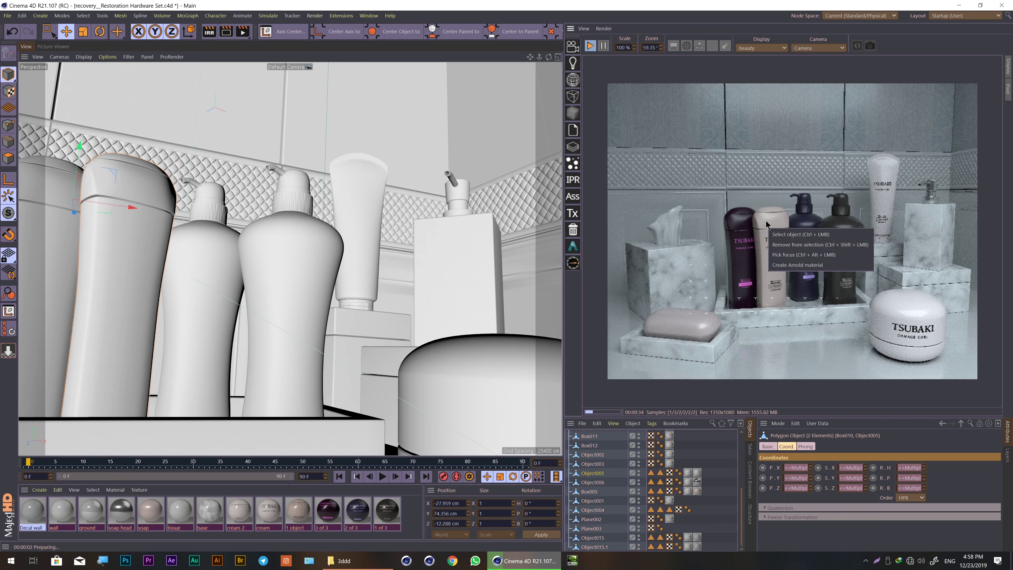
left_click(789, 244)
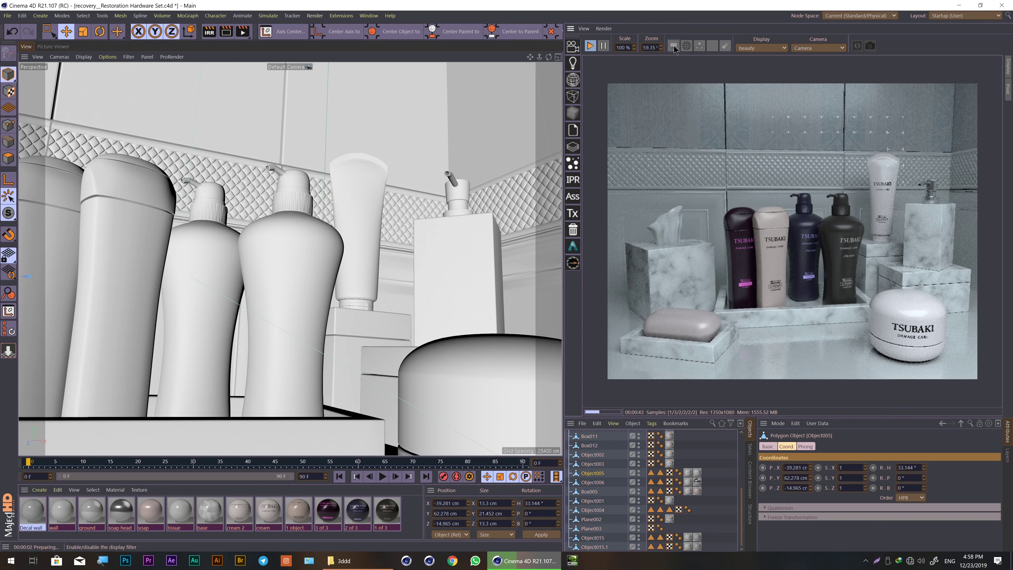
left_click(690, 48)
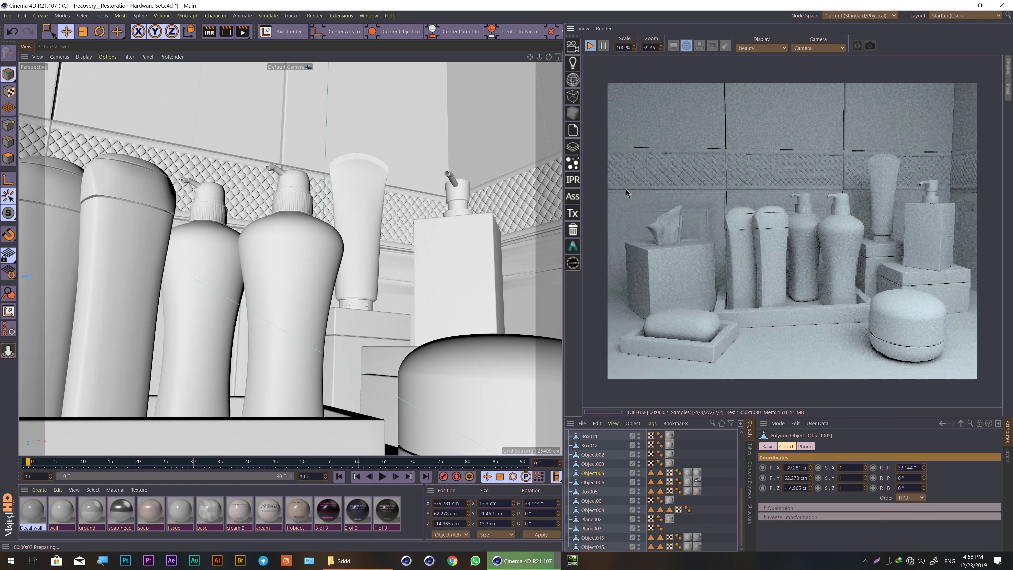
left_click(686, 48)
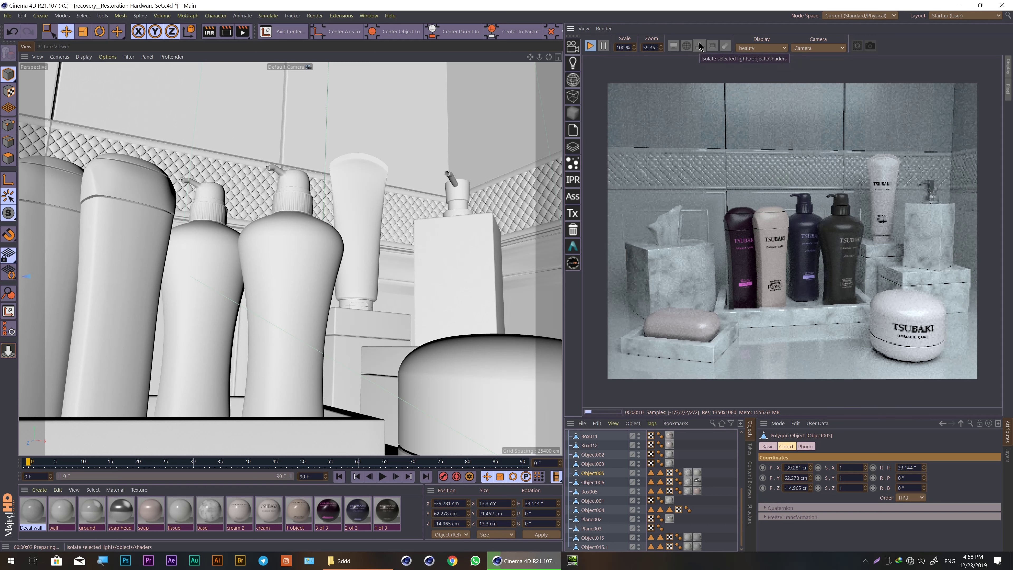
Turn on isolate selected and isolate Object003, Plane003, Object001 and Object005 in turn.
left_click(699, 45)
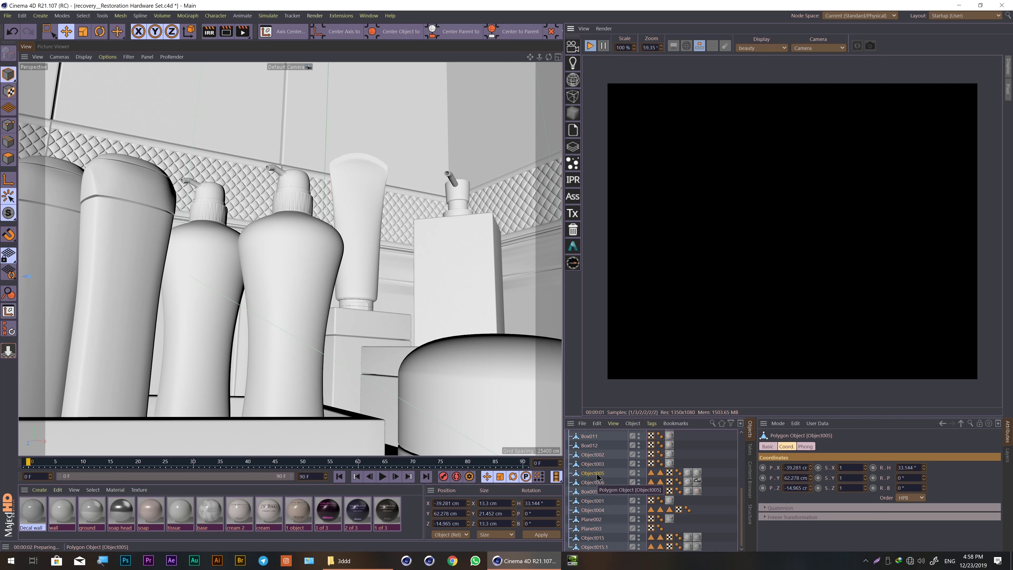
left_click(413, 510)
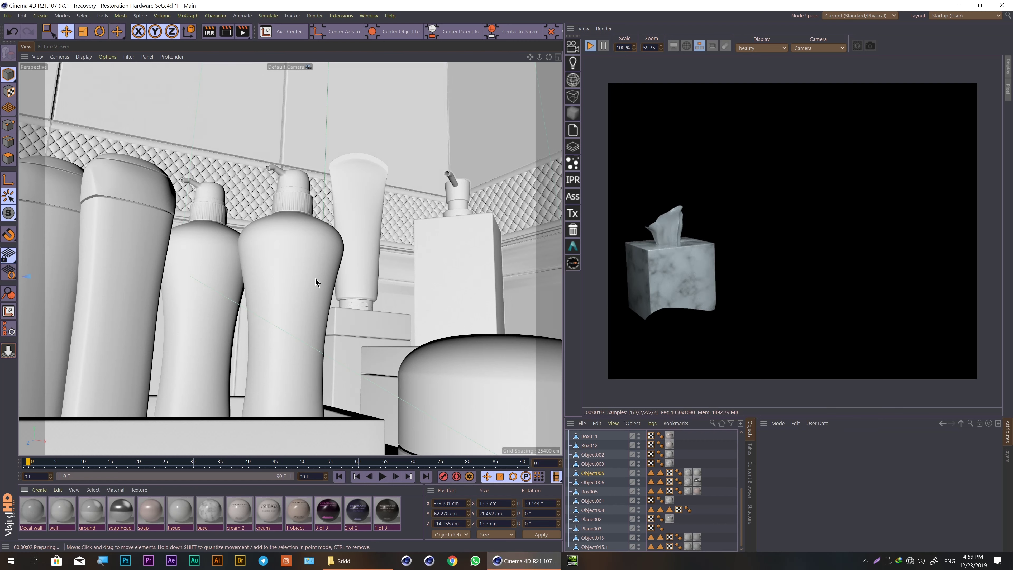
left_click(595, 464)
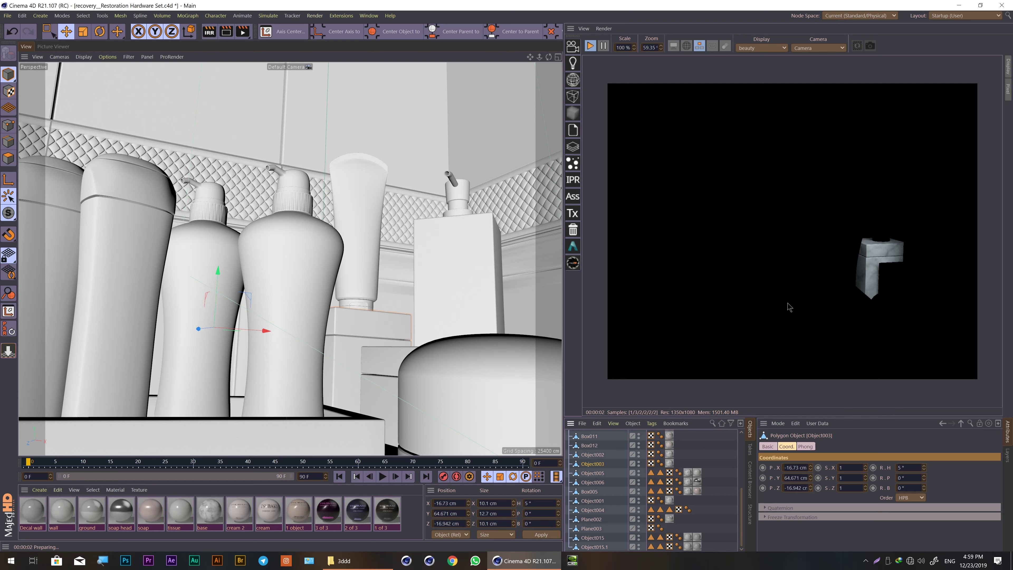
left_click(592, 528)
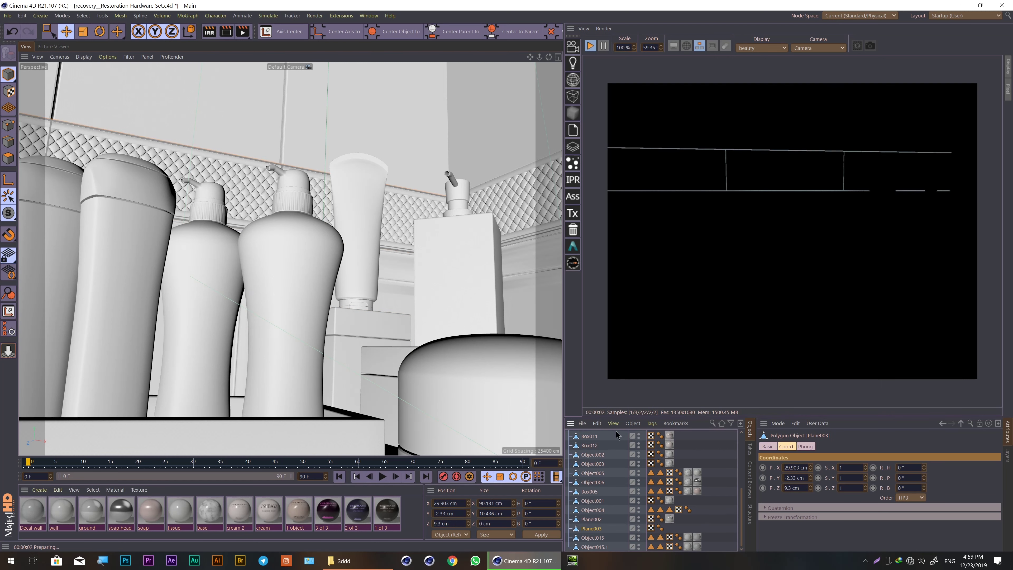
left_click(593, 500)
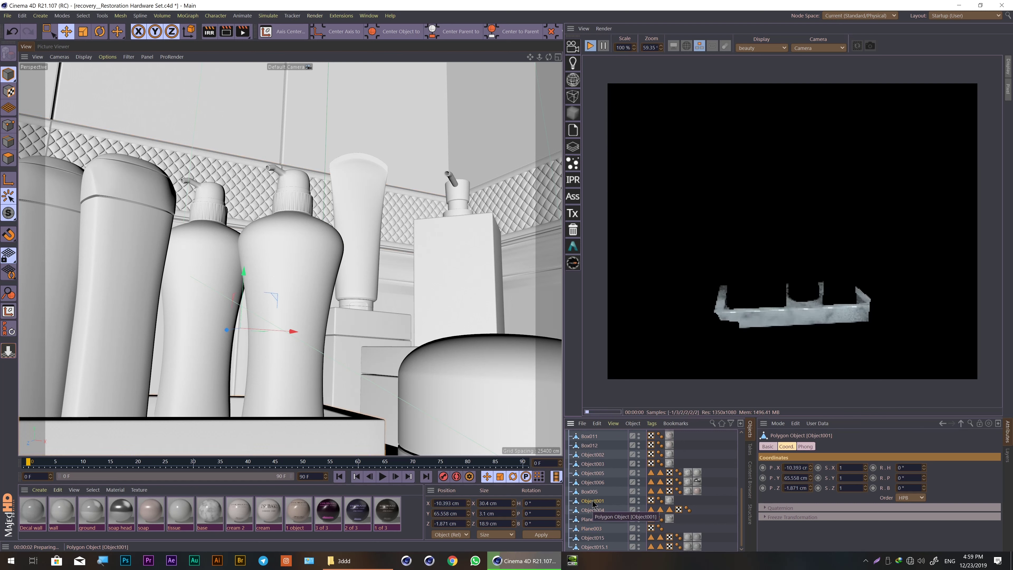
left_click(597, 474)
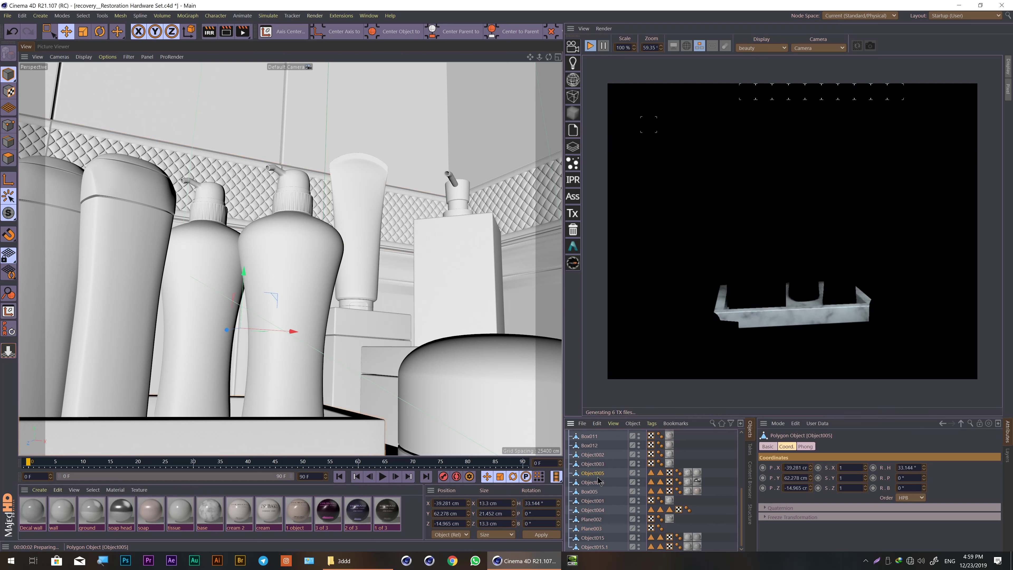
Isolate the centre bottle, then the Box007 bottle, and switch isolation off.
left_click(288, 263)
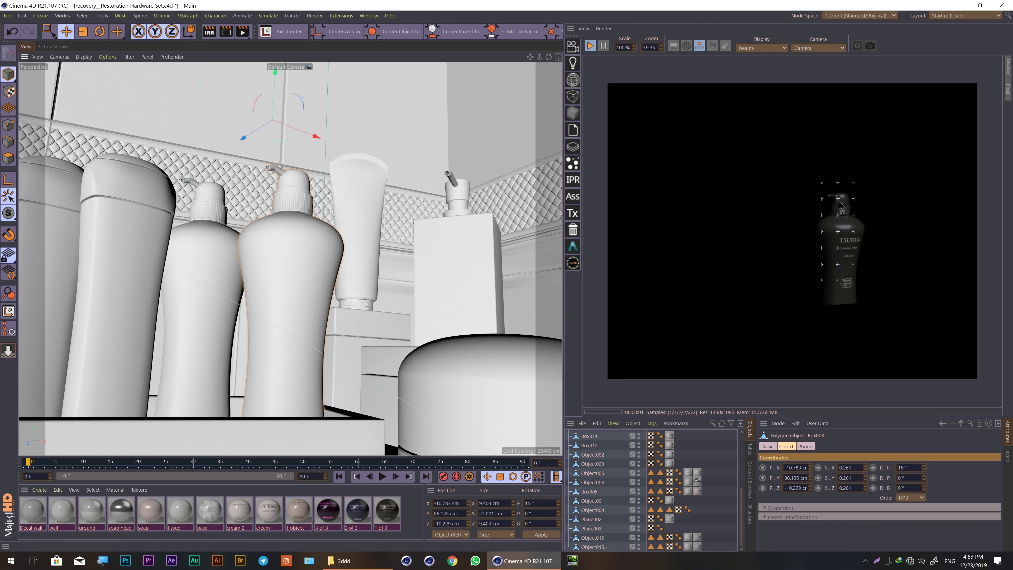
left_click(200, 258)
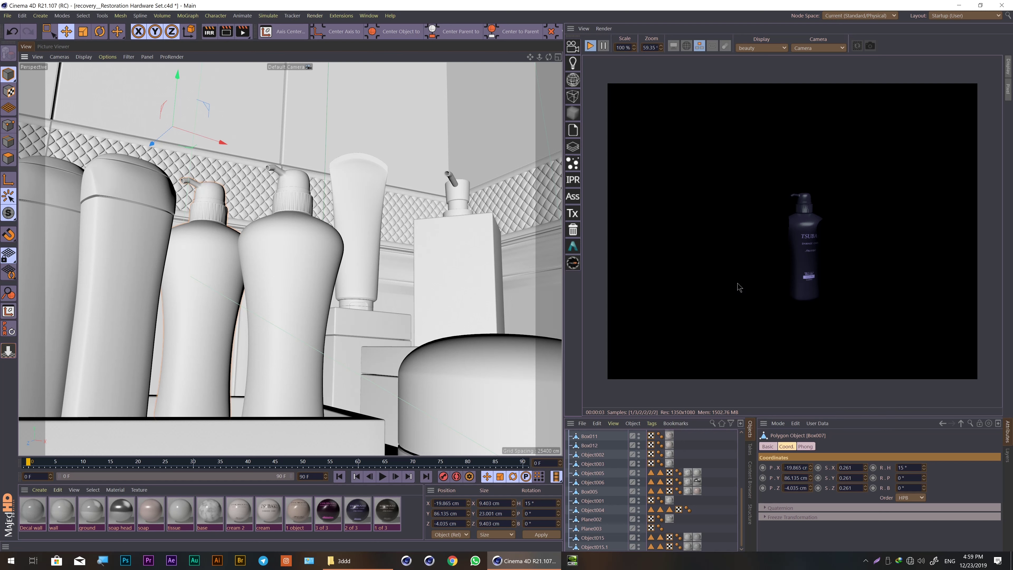
left_click(699, 46)
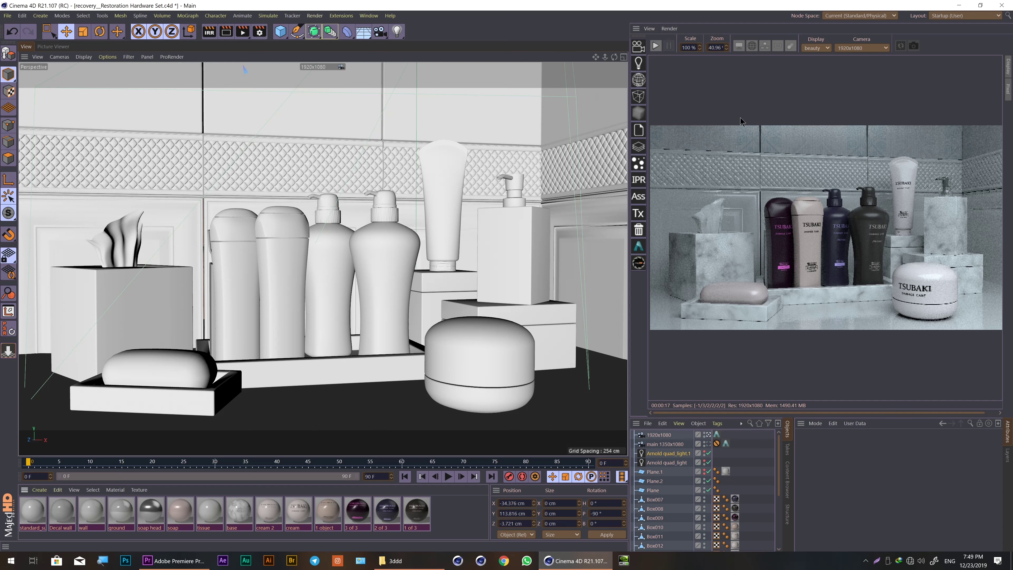
left_click(670, 29)
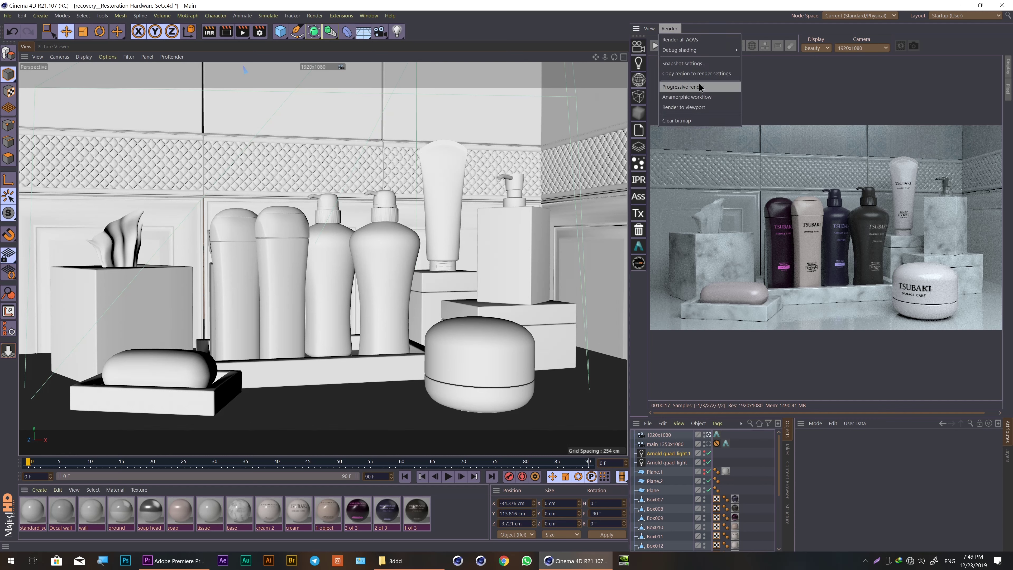
left_click(689, 121)
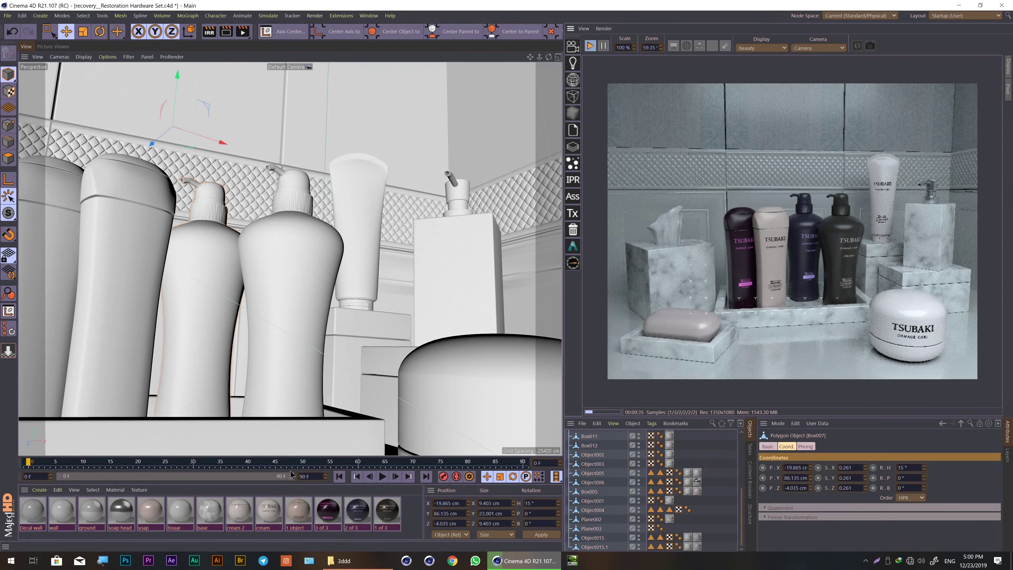
Add an Arnold standard_surface material via Create > Arnold > Surface in the Material Manager.
left_click(37, 493)
mouse_move(51, 407)
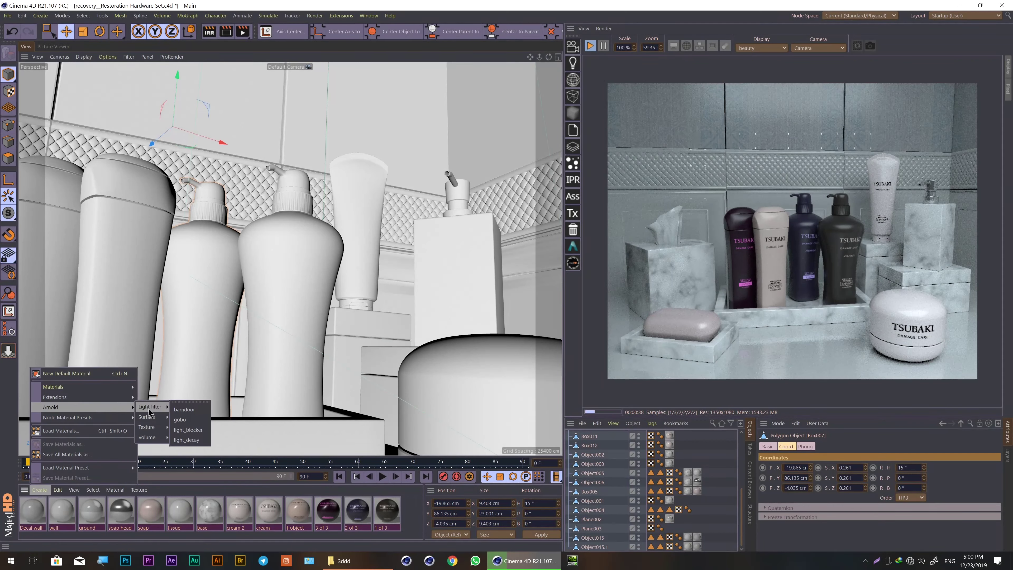
mouse_move(147, 416)
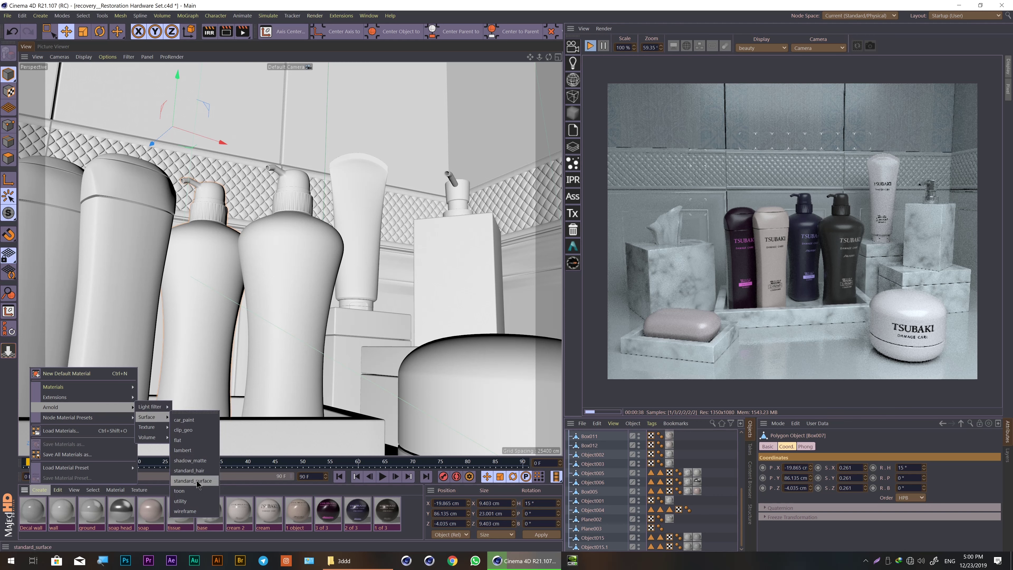
left_click(198, 484)
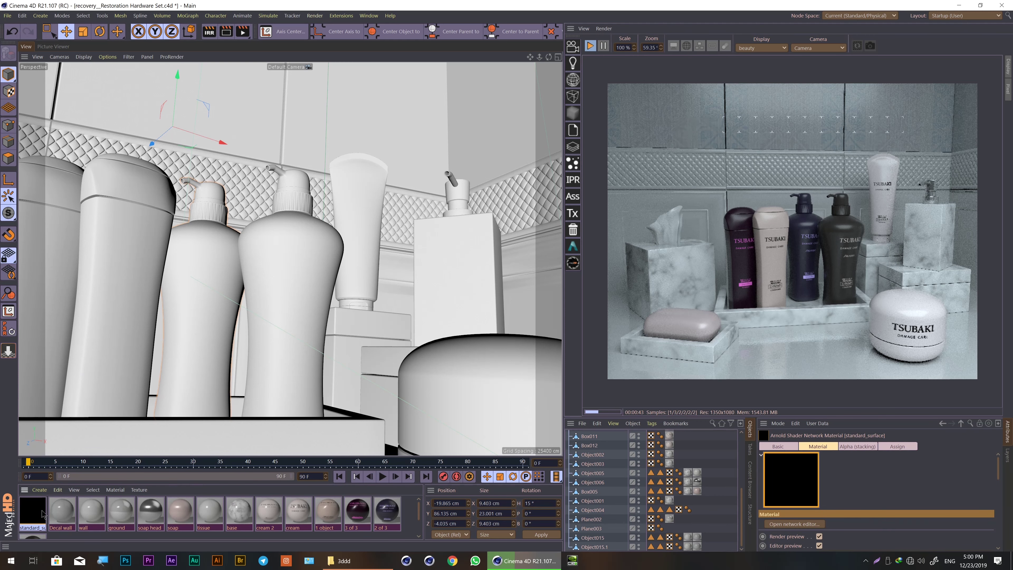